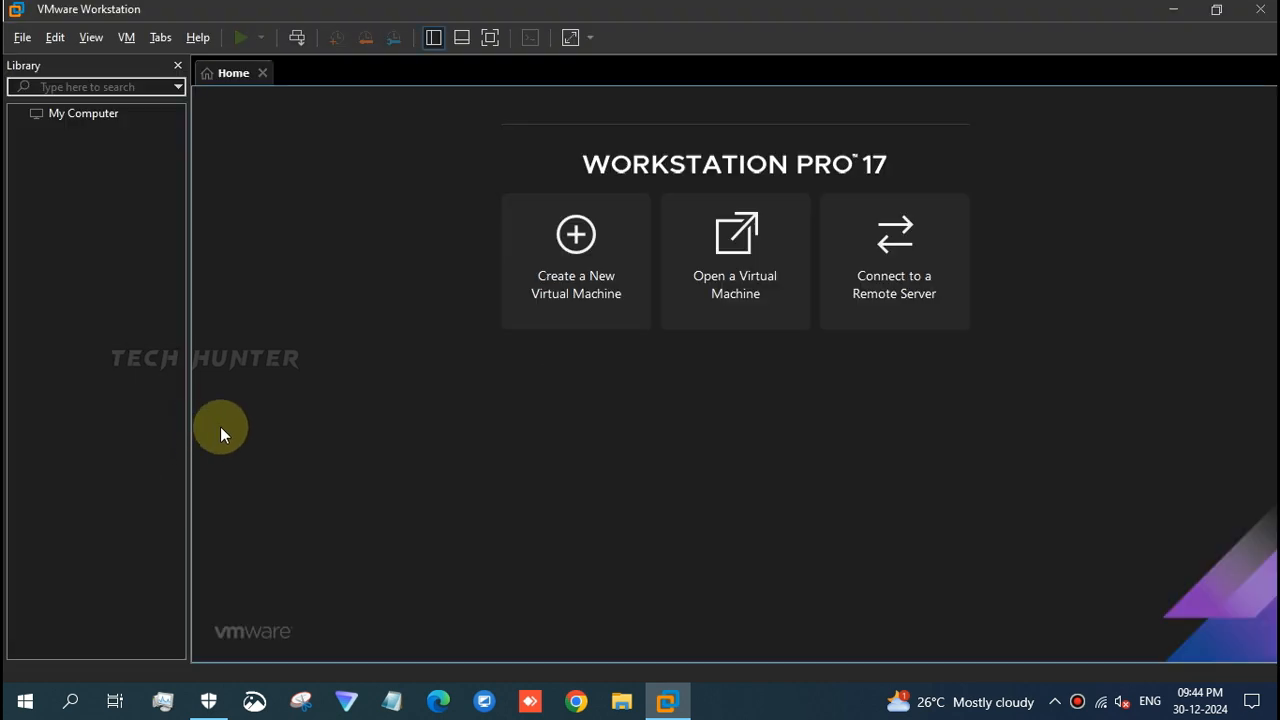
Start a new virtual machine with the typical configuration, using F:\Operating System\Windows 10 AIO x64 v22H2.iso as the installer disc image
{"action": "left_click", "coordinate": [572, 258]}
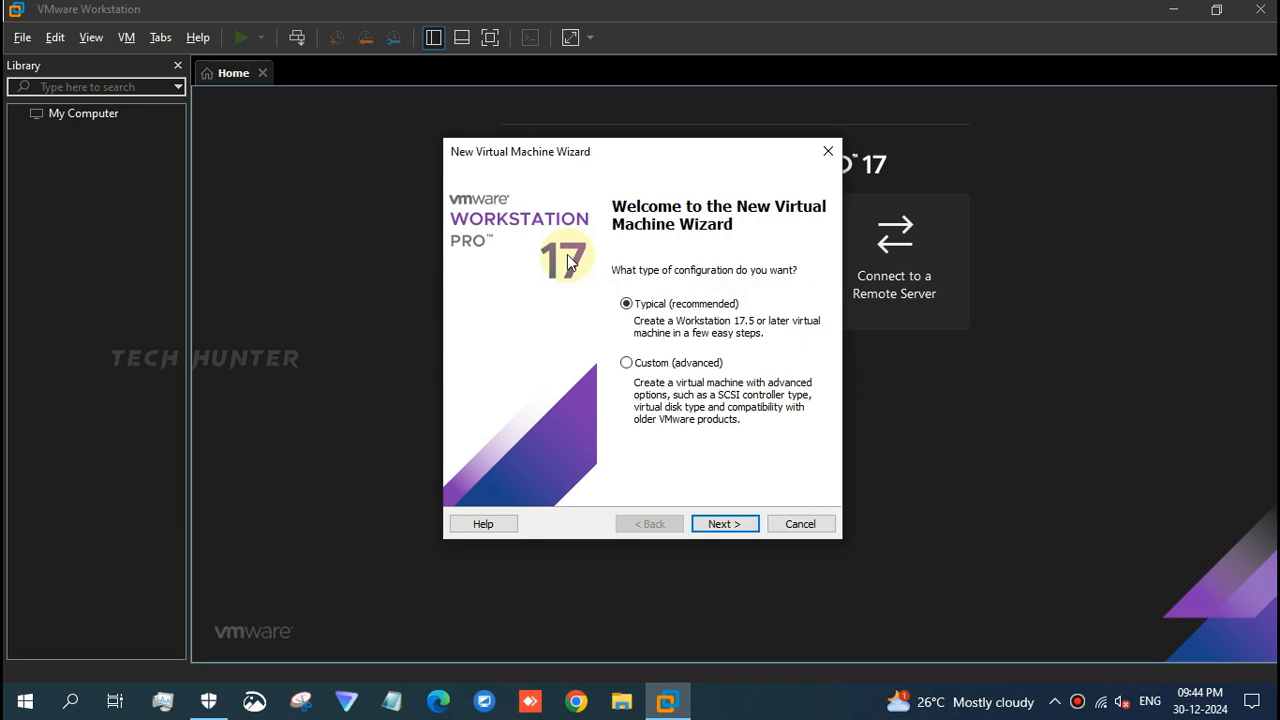
{"action": "left_click", "coordinate": [731, 524]}
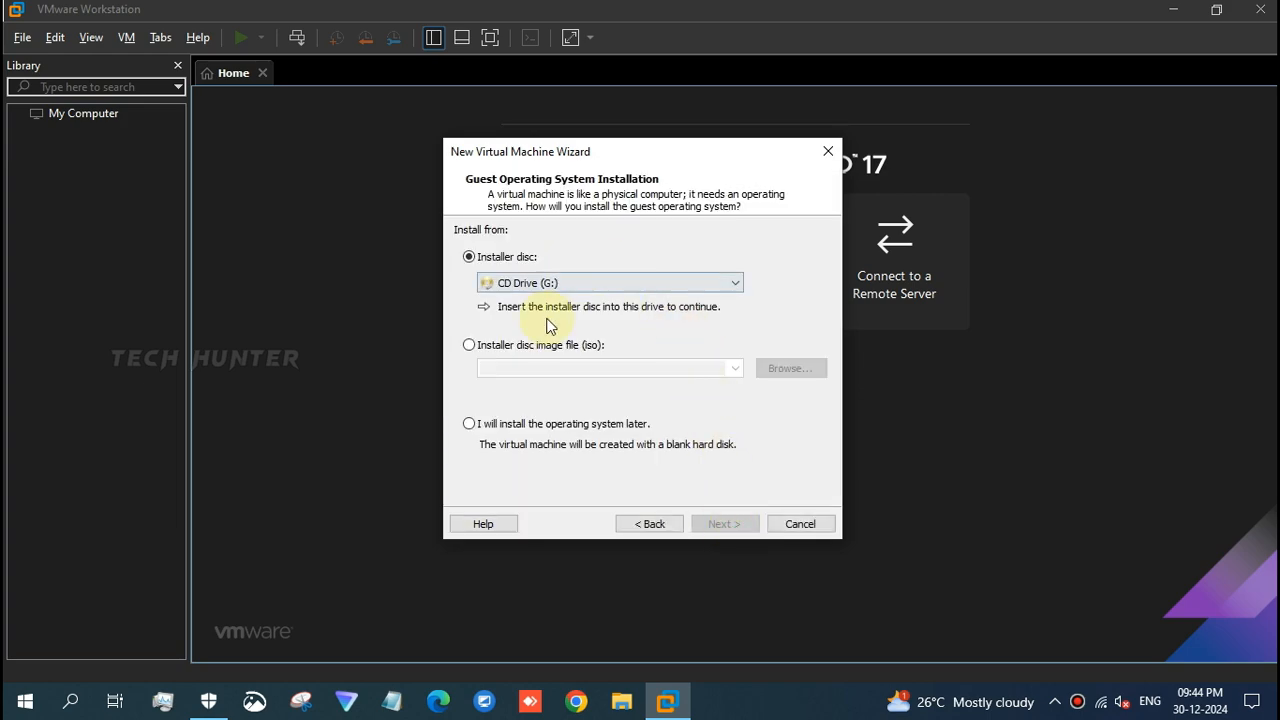
{"action": "left_click", "coordinate": [476, 347]}
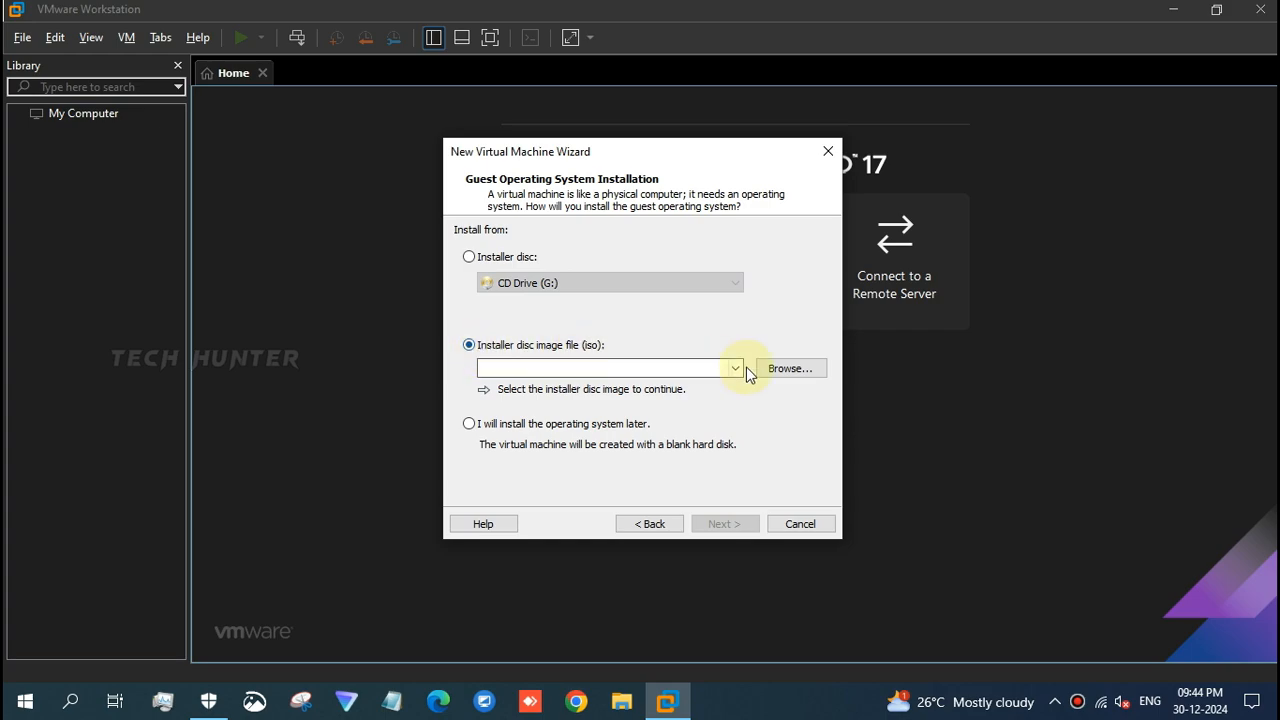
{"action": "left_click", "coordinate": [788, 370]}
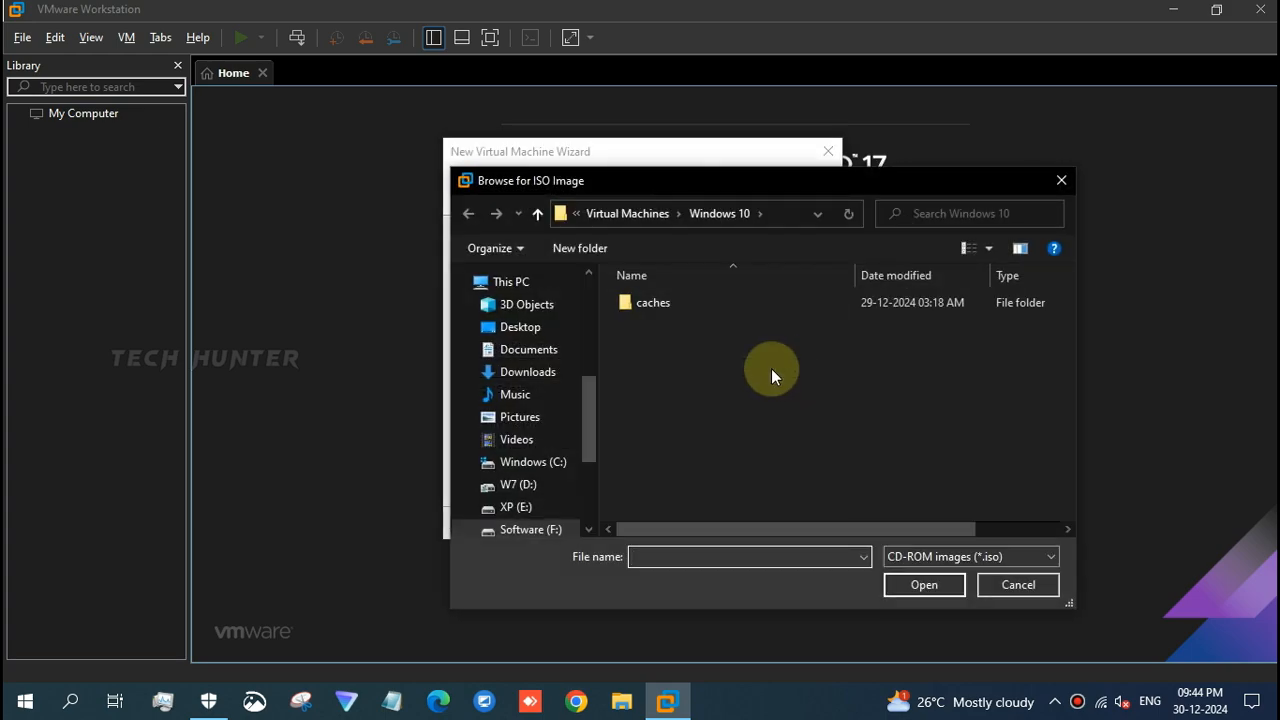
{"action": "left_click", "coordinate": [514, 510]}
{"action": "left_click", "coordinate": [517, 533]}
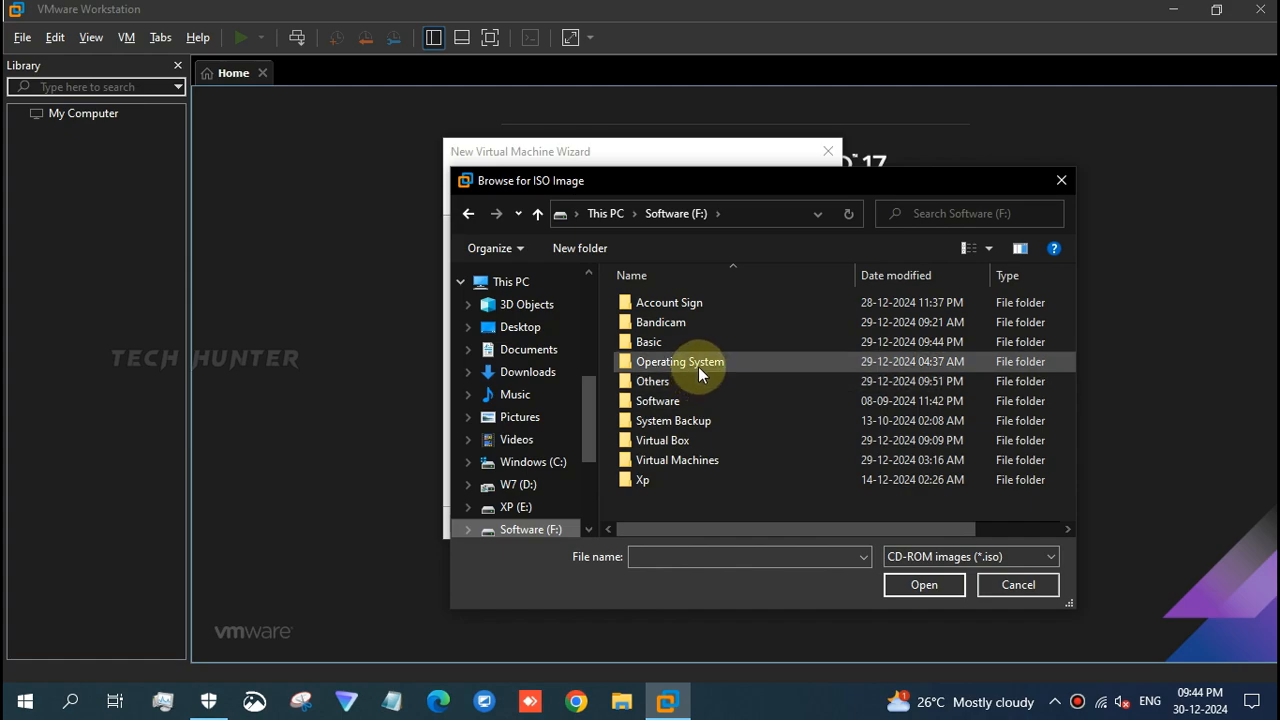
{"action": "double_click", "coordinate": [801, 363]}
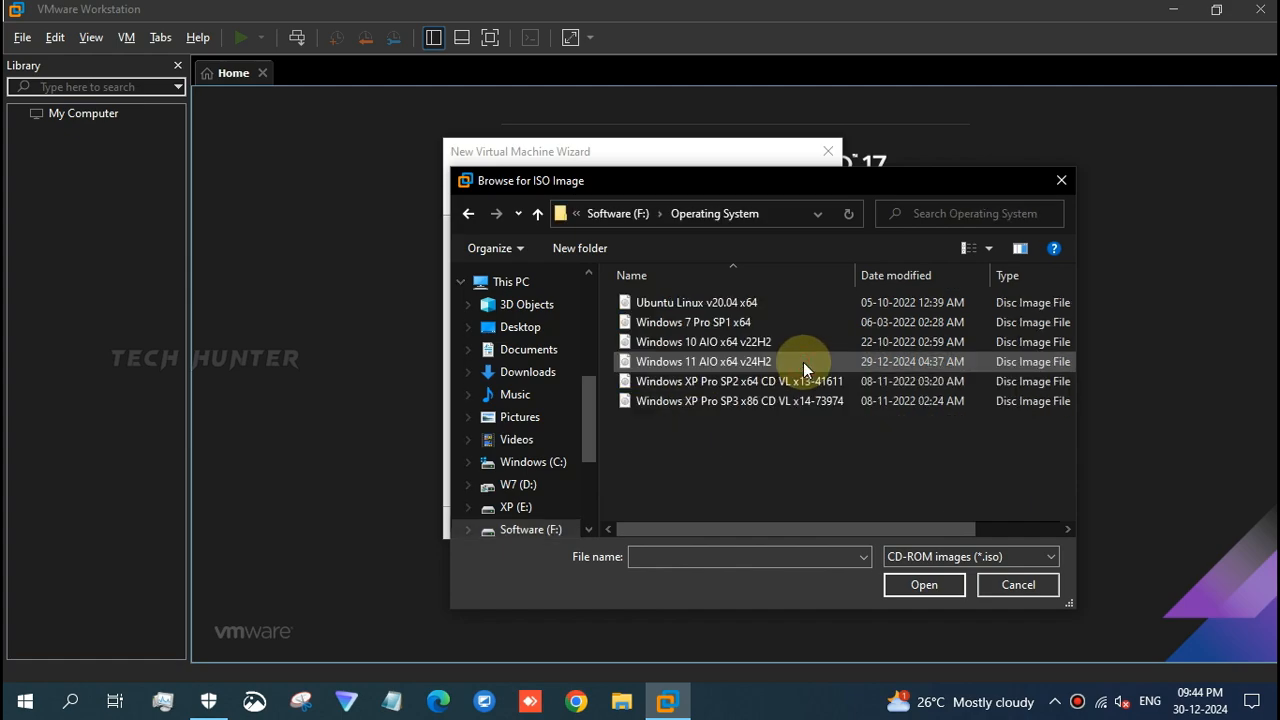
{"action": "left_click", "coordinate": [705, 345]}
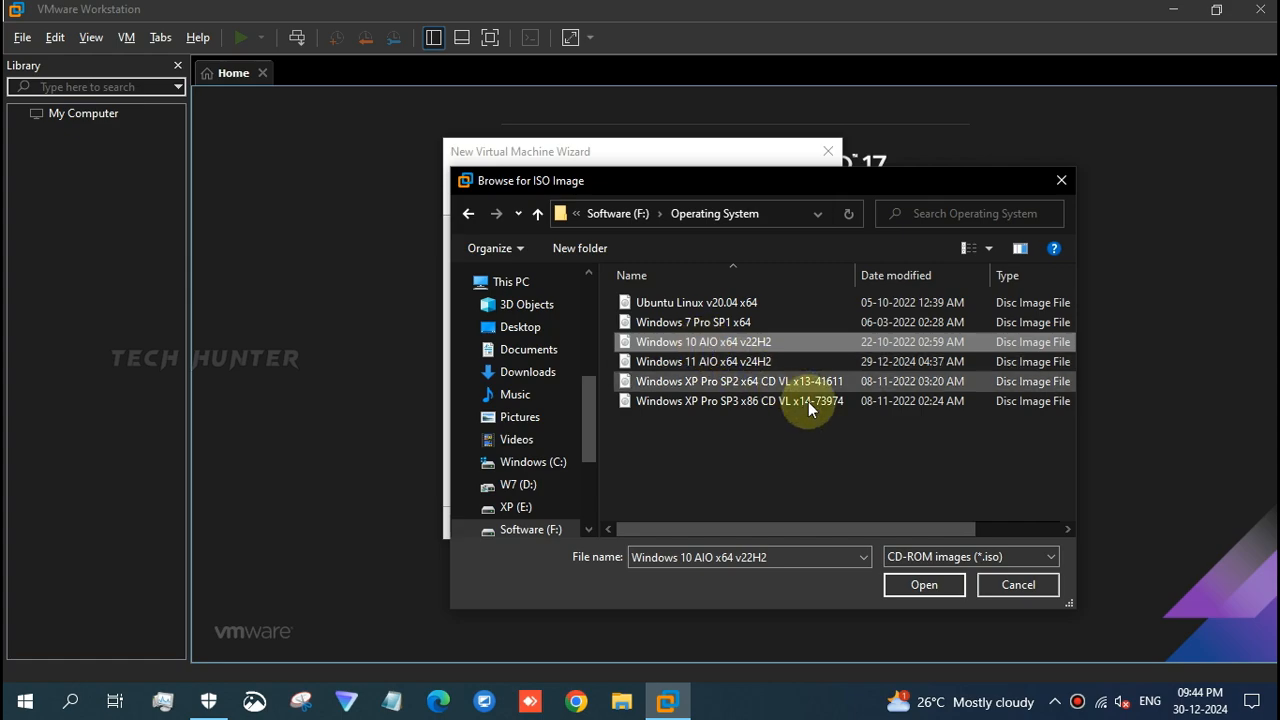
{"action": "left_click", "coordinate": [921, 583]}
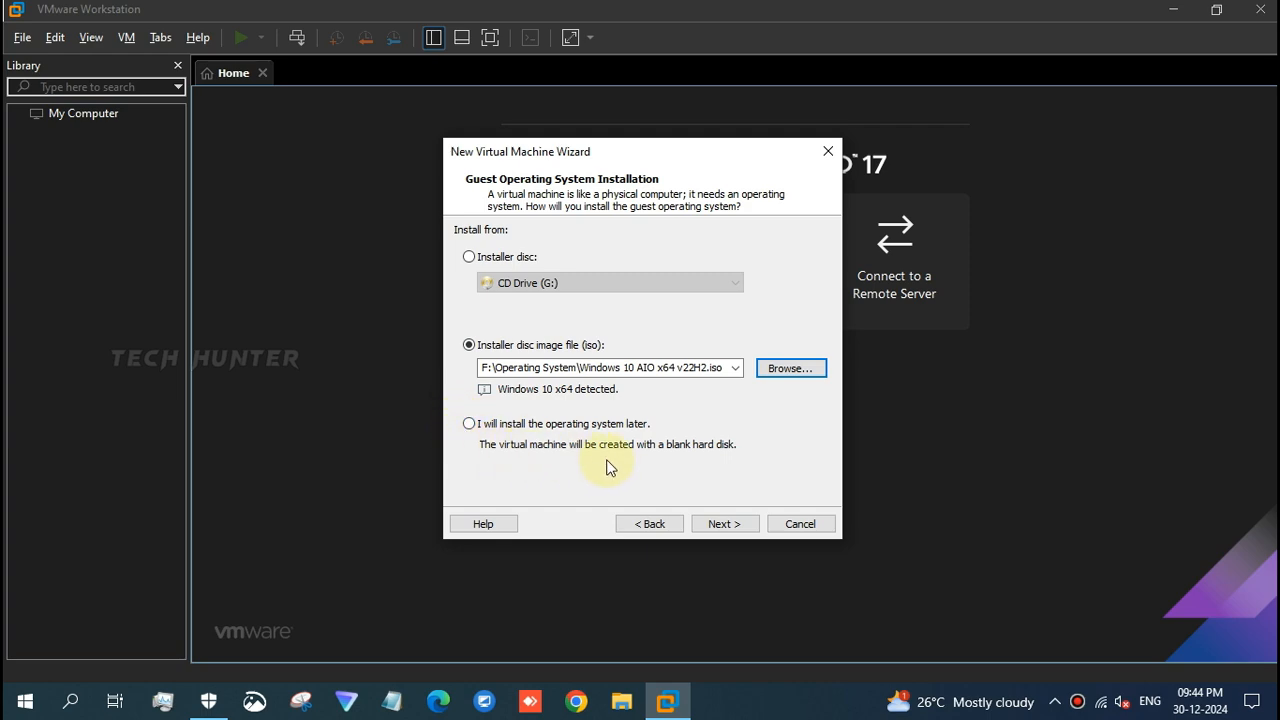
{"action": "left_click", "coordinate": [730, 524]}
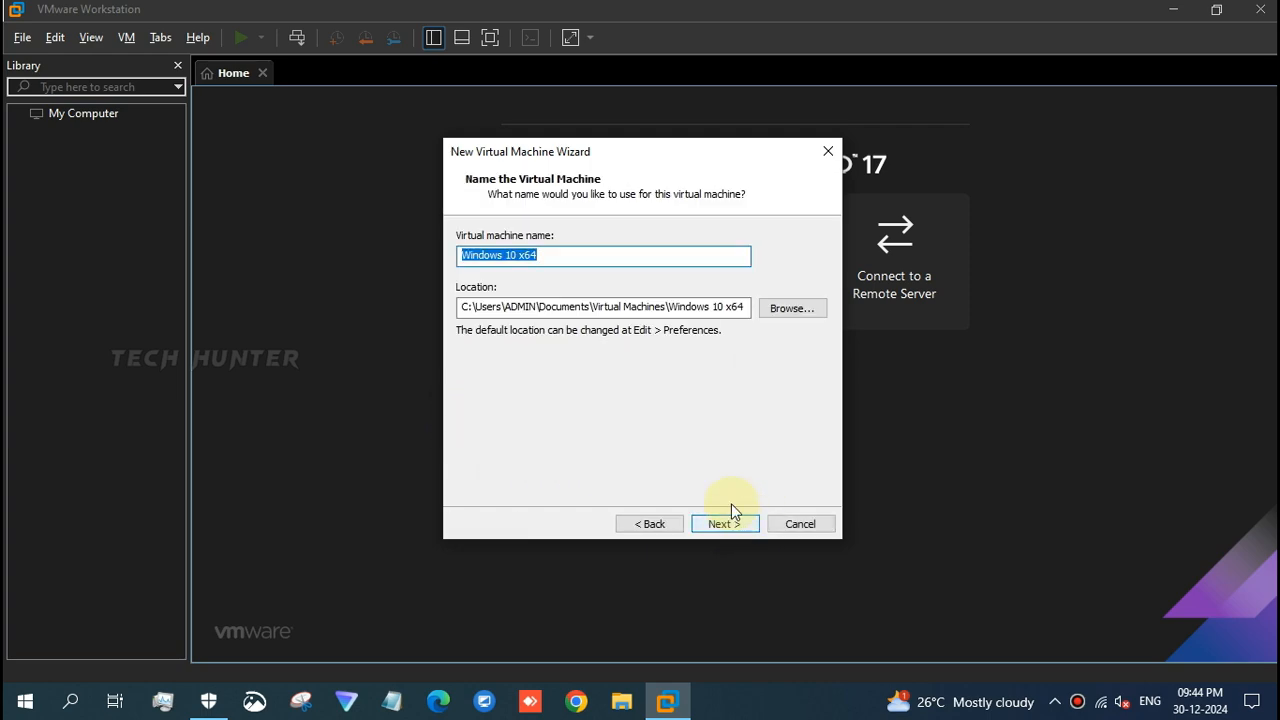
Shorten the virtual machine's name to Windows 10 by removing the x64 suffix
{"action": "left_click", "coordinate": [566, 262]}
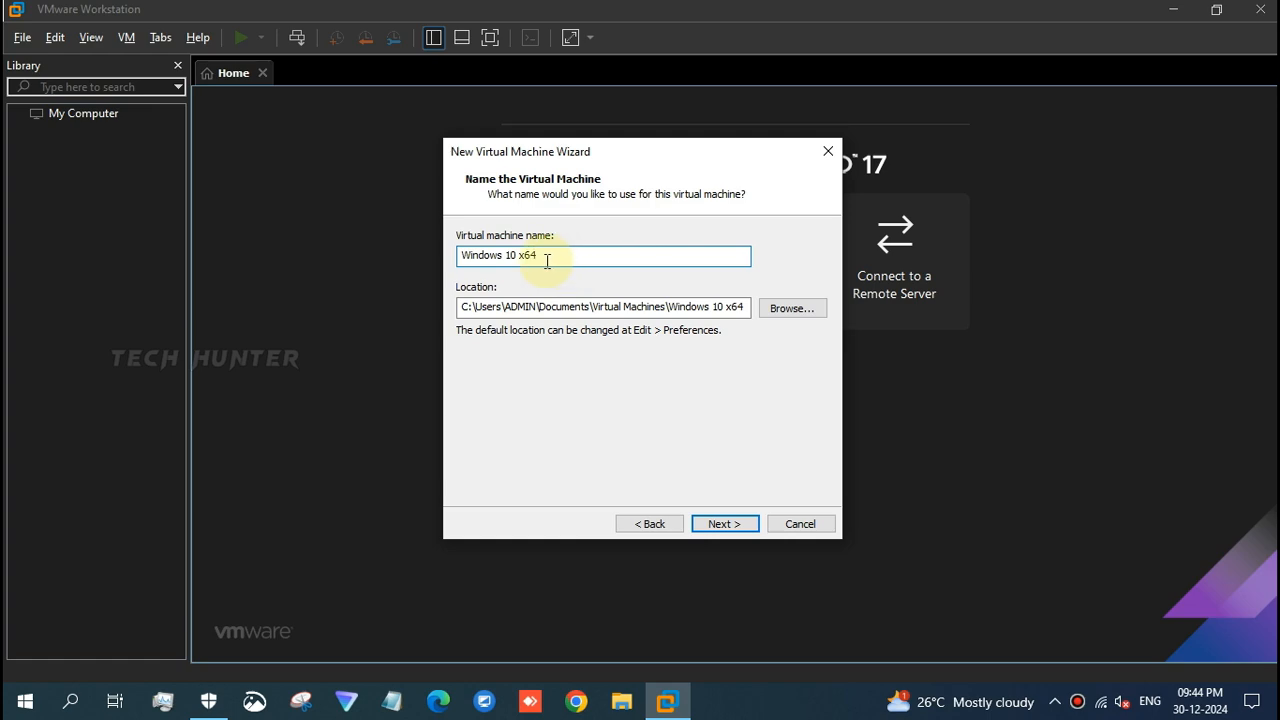
{"action": "left_click_drag", "start_coordinate": [519, 258], "coordinate": [582, 258]}
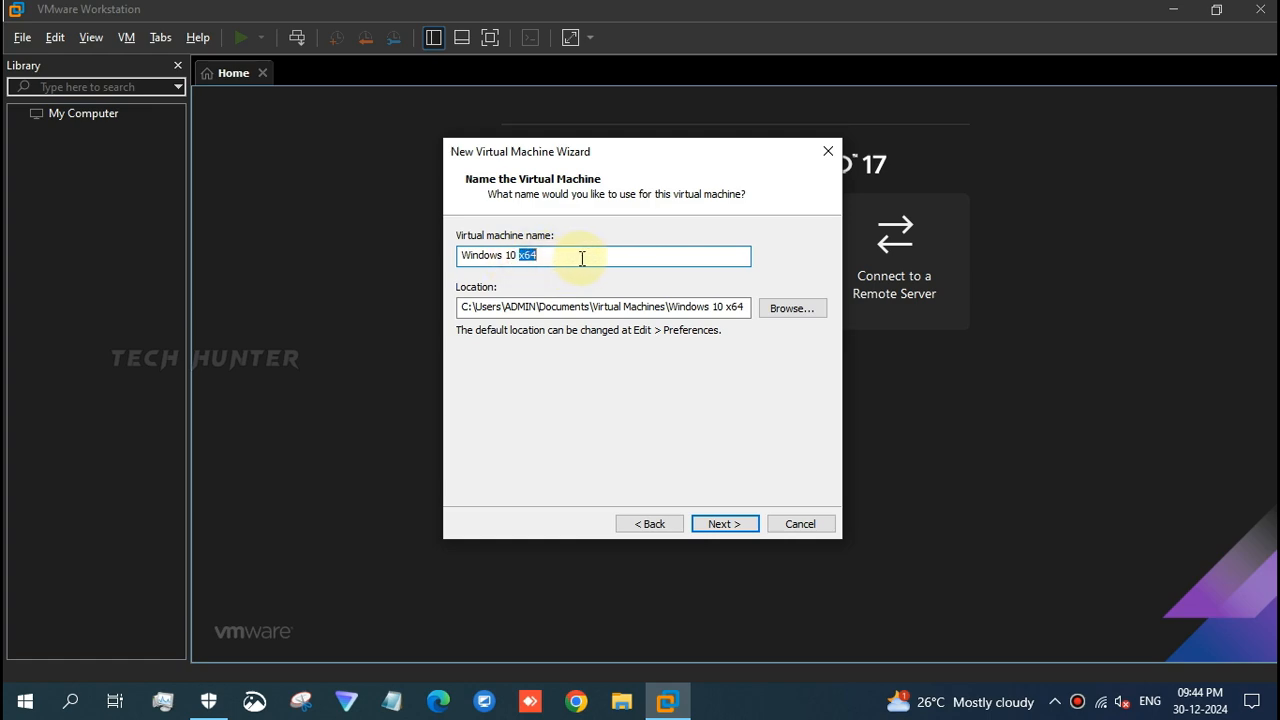
{"action": "key", "text": "BackSpace"}
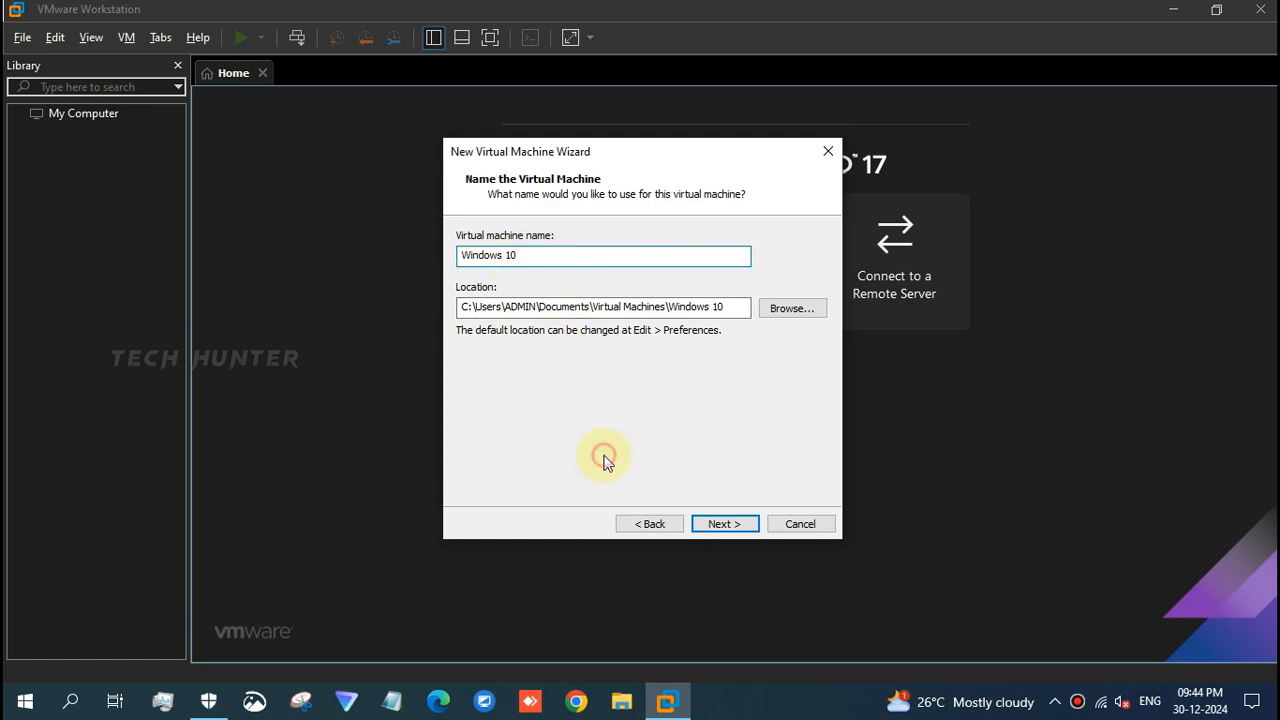
{"action": "left_click_drag", "start_coordinate": [513, 307], "coordinate": [435, 313]}
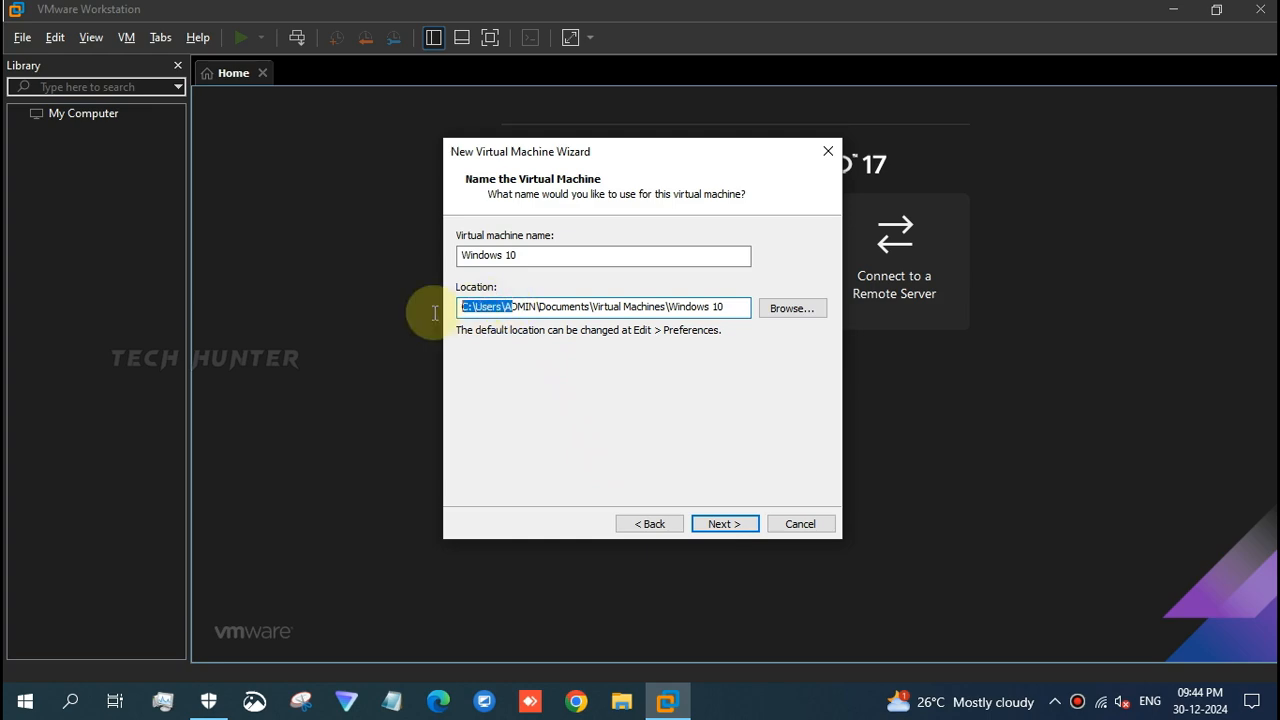
{"action": "left_click", "coordinate": [541, 307]}
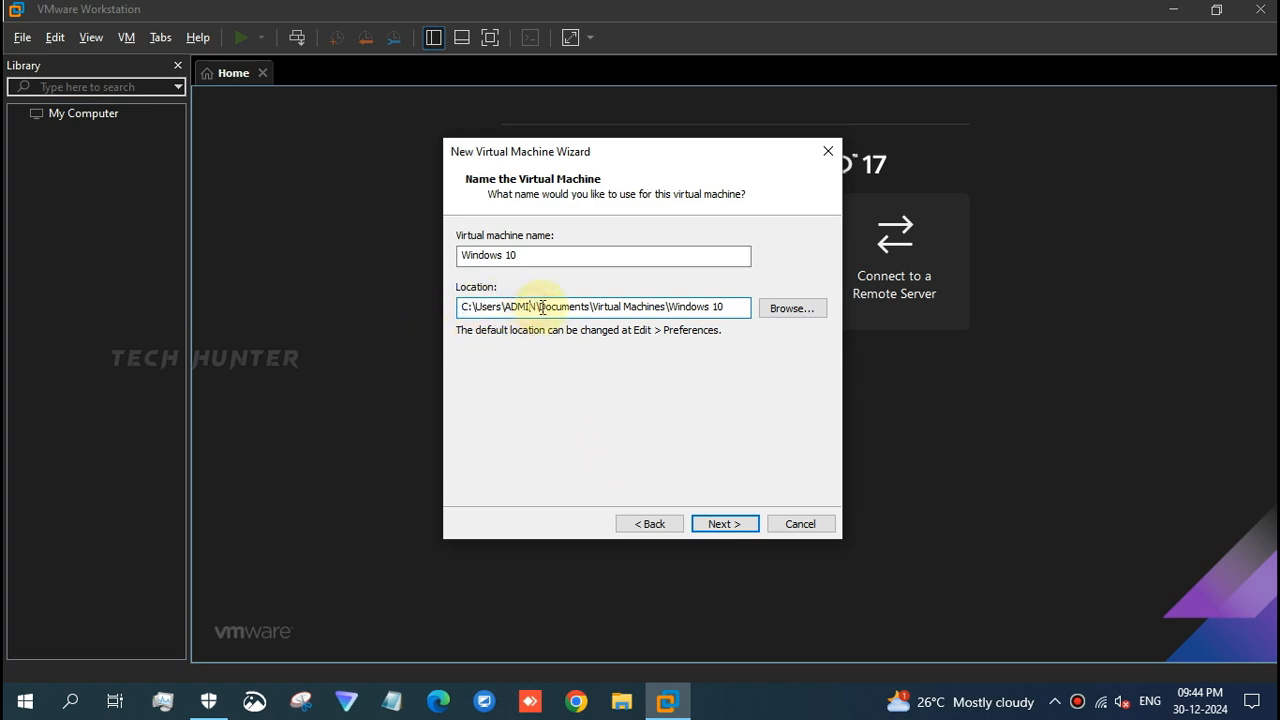
{"action": "left_click_drag", "start_coordinate": [541, 307], "coordinate": [718, 307]}
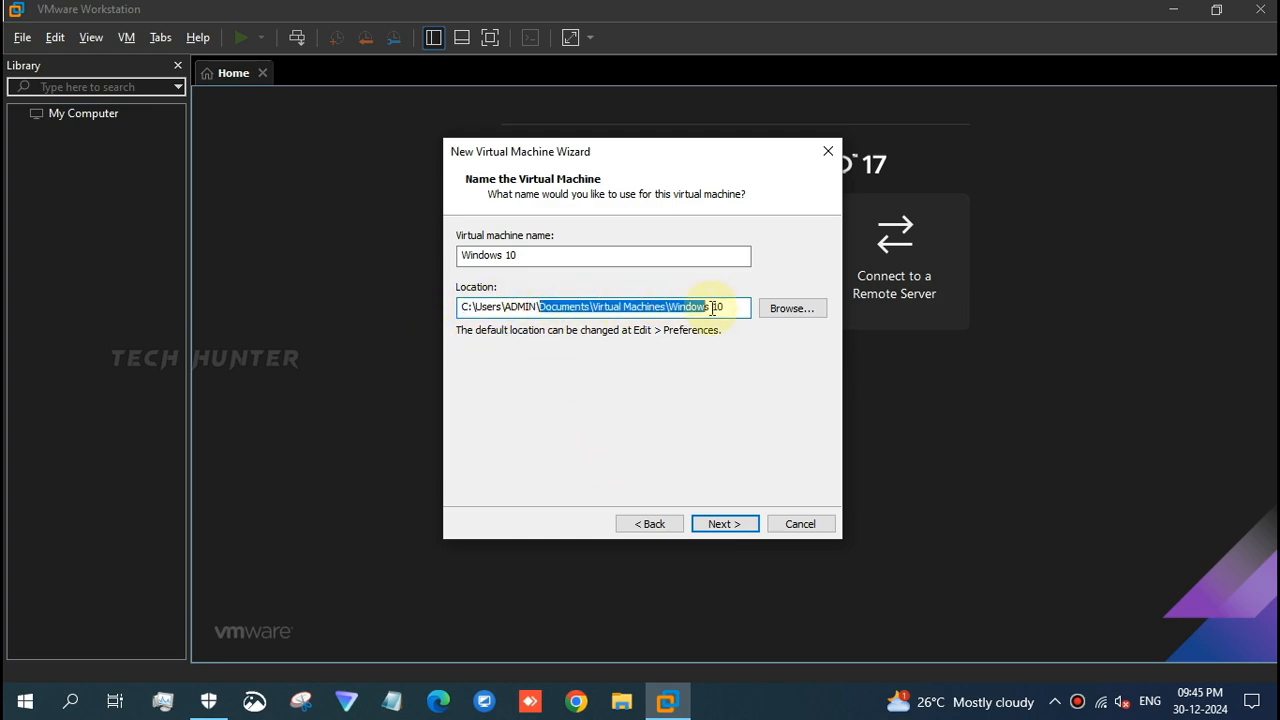
{"action": "left_click", "coordinate": [723, 307]}
{"action": "left_click", "coordinate": [812, 314]}
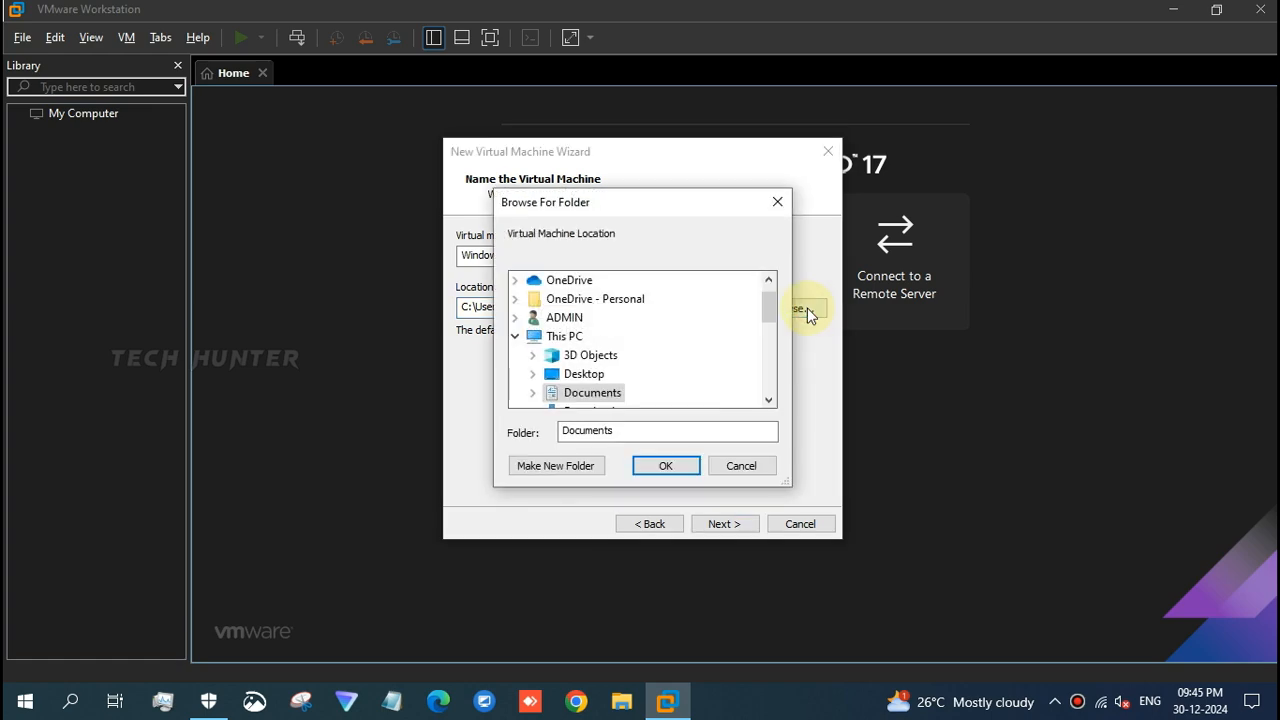
{"action": "scroll", "coordinate": [723, 346], "scroll_direction": "up", "scroll_amount": 1}
{"action": "left_click", "coordinate": [600, 357]}
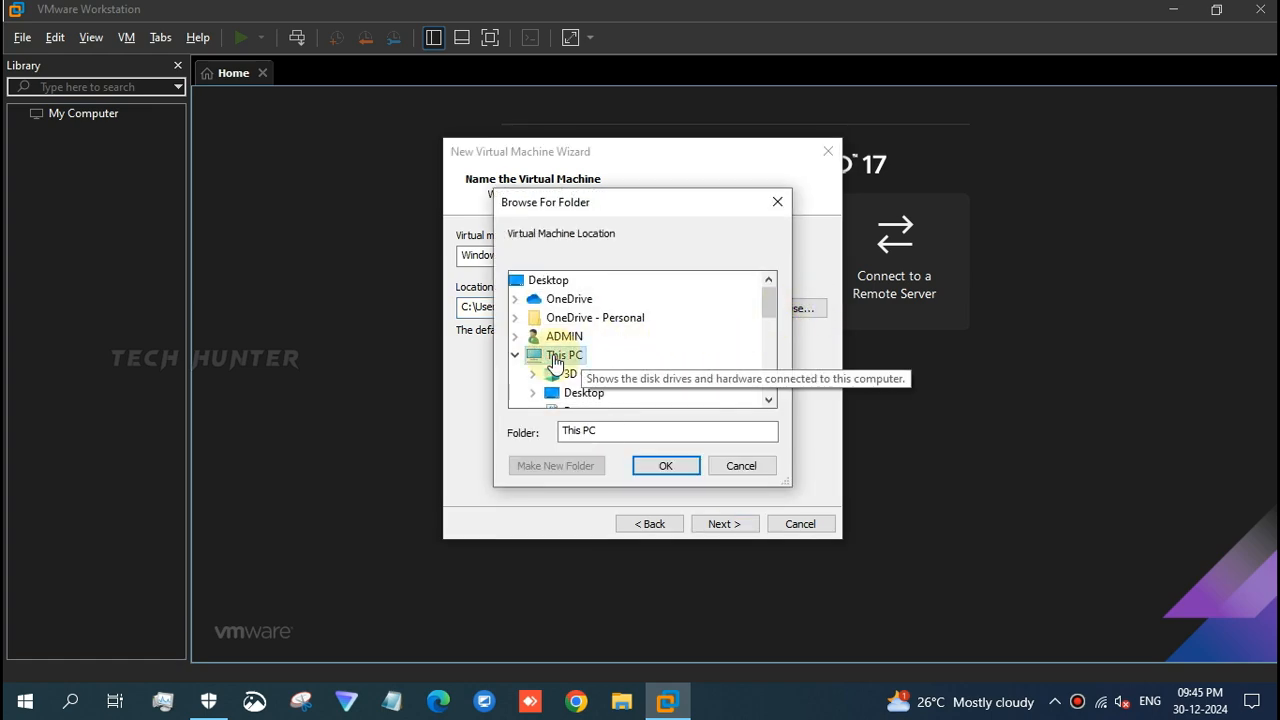
{"action": "scroll", "coordinate": [604, 360], "scroll_direction": "down", "scroll_amount": 5}
{"action": "scroll", "coordinate": [620, 356], "scroll_direction": "up", "scroll_amount": 2}
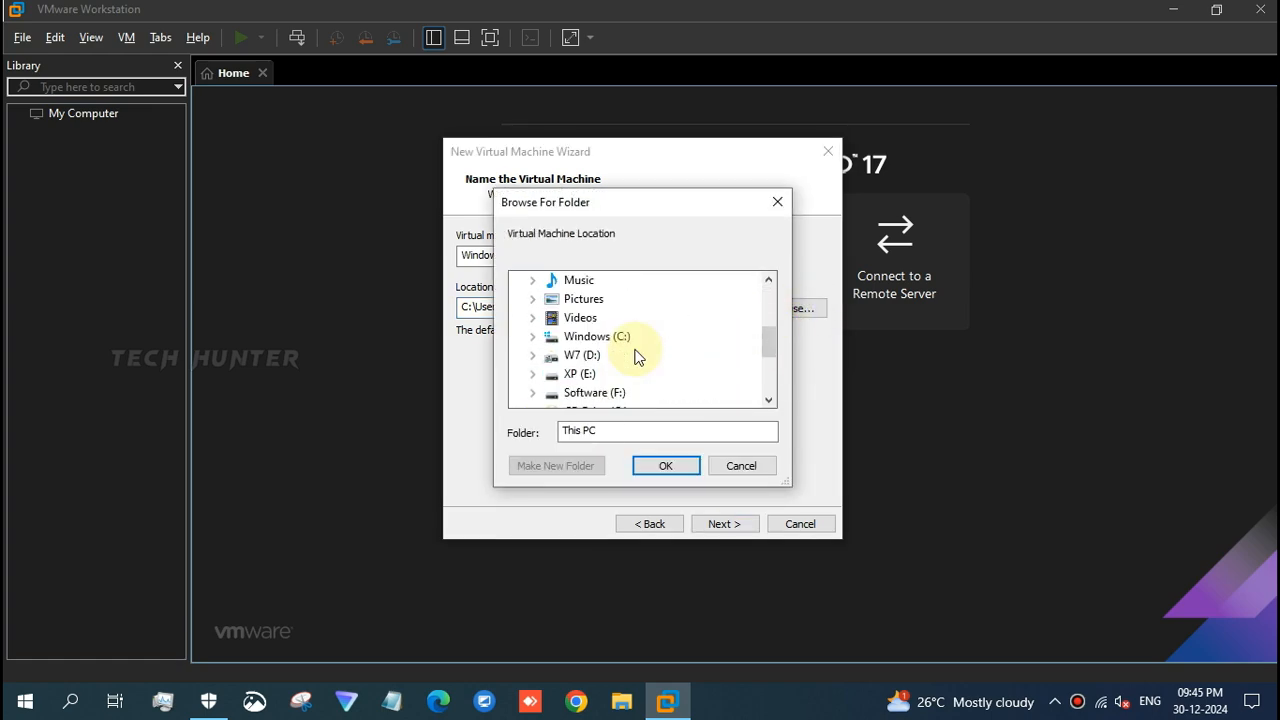
{"action": "double_click", "coordinate": [597, 337]}
{"action": "scroll", "coordinate": [660, 345], "scroll_direction": "down", "scroll_amount": 5}
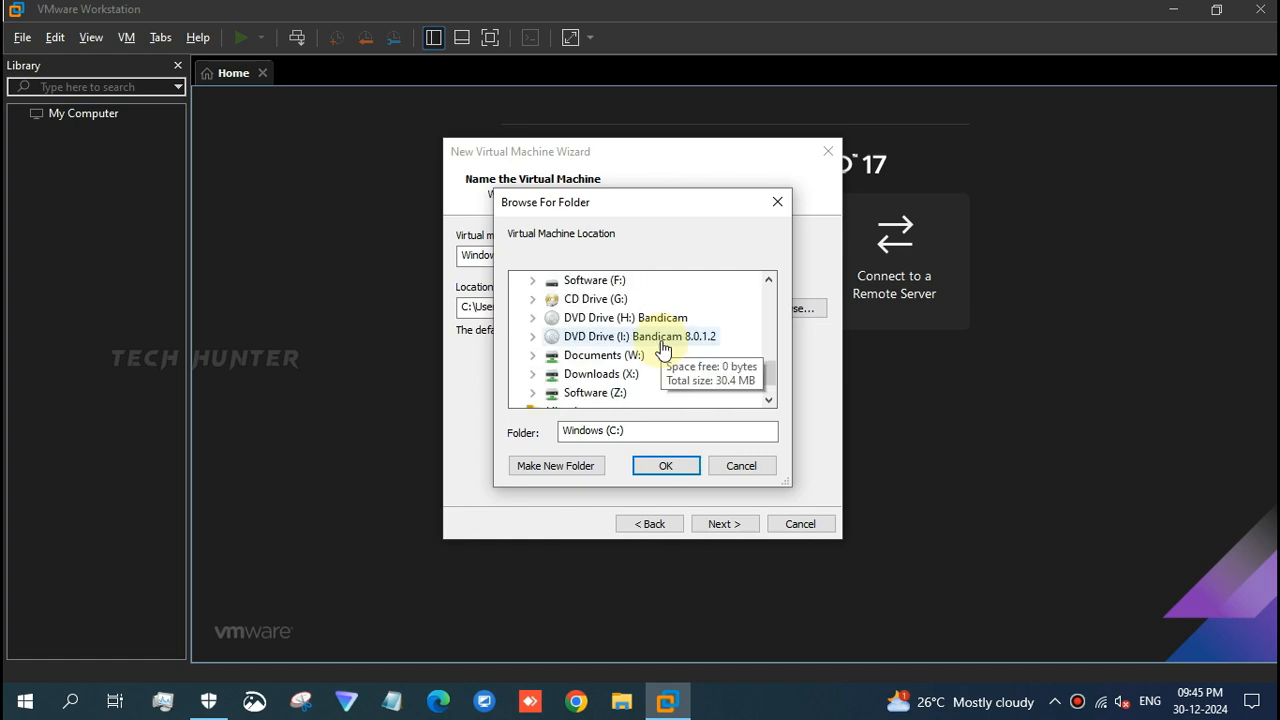
{"action": "scroll", "coordinate": [620, 302], "scroll_direction": "up", "scroll_amount": 1}
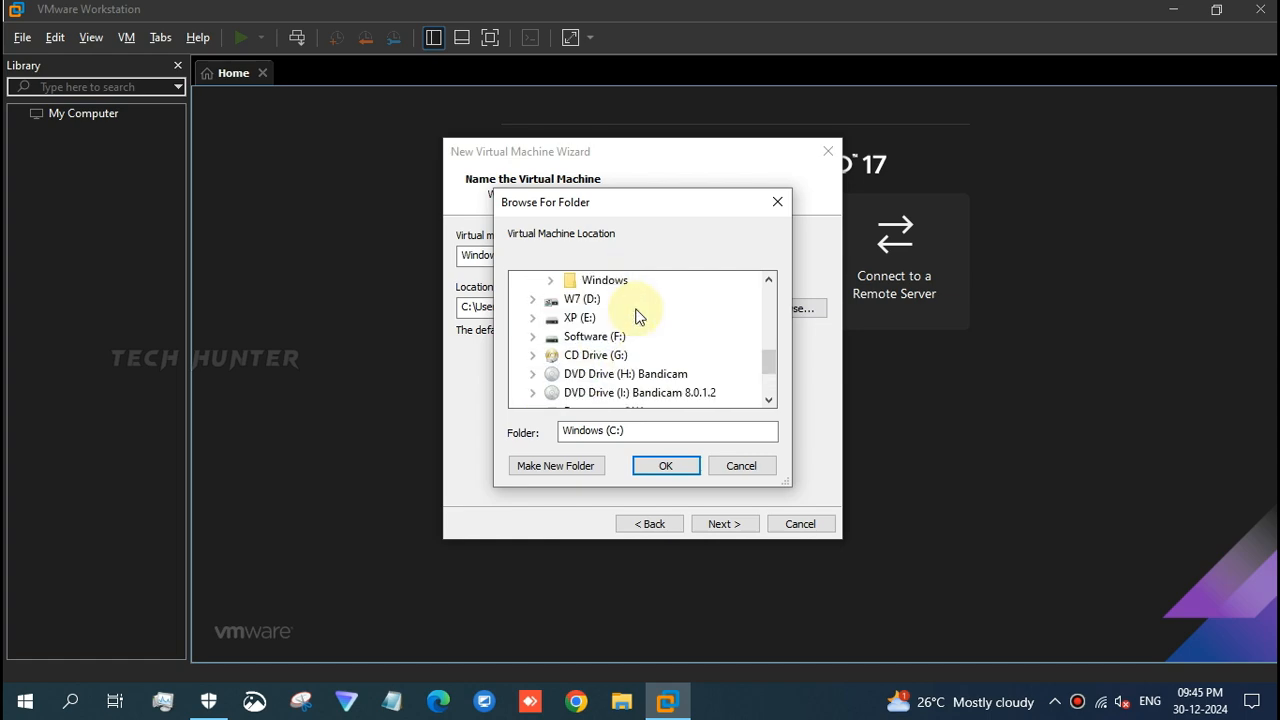
{"action": "double_click", "coordinate": [583, 297]}
{"action": "scroll", "coordinate": [700, 318], "scroll_direction": "down", "scroll_amount": 3}
{"action": "scroll", "coordinate": [634, 330], "scroll_direction": "up", "scroll_amount": 2}
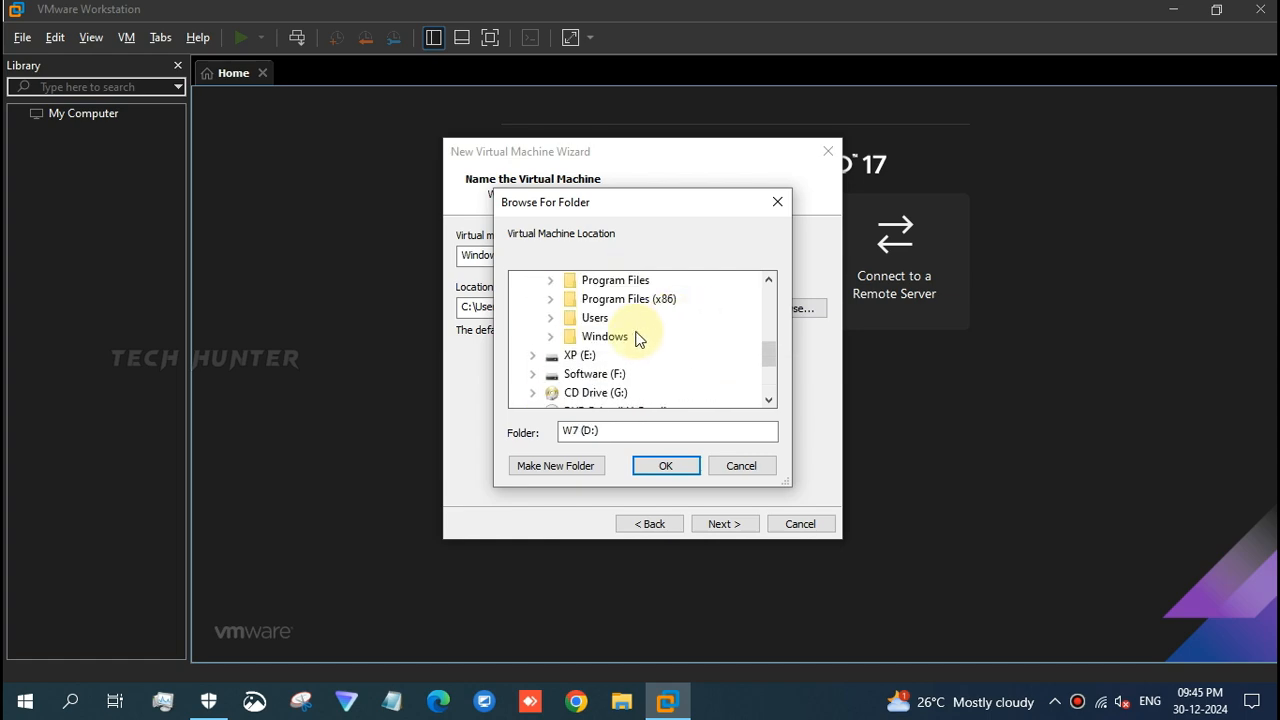
{"action": "double_click", "coordinate": [583, 373]}
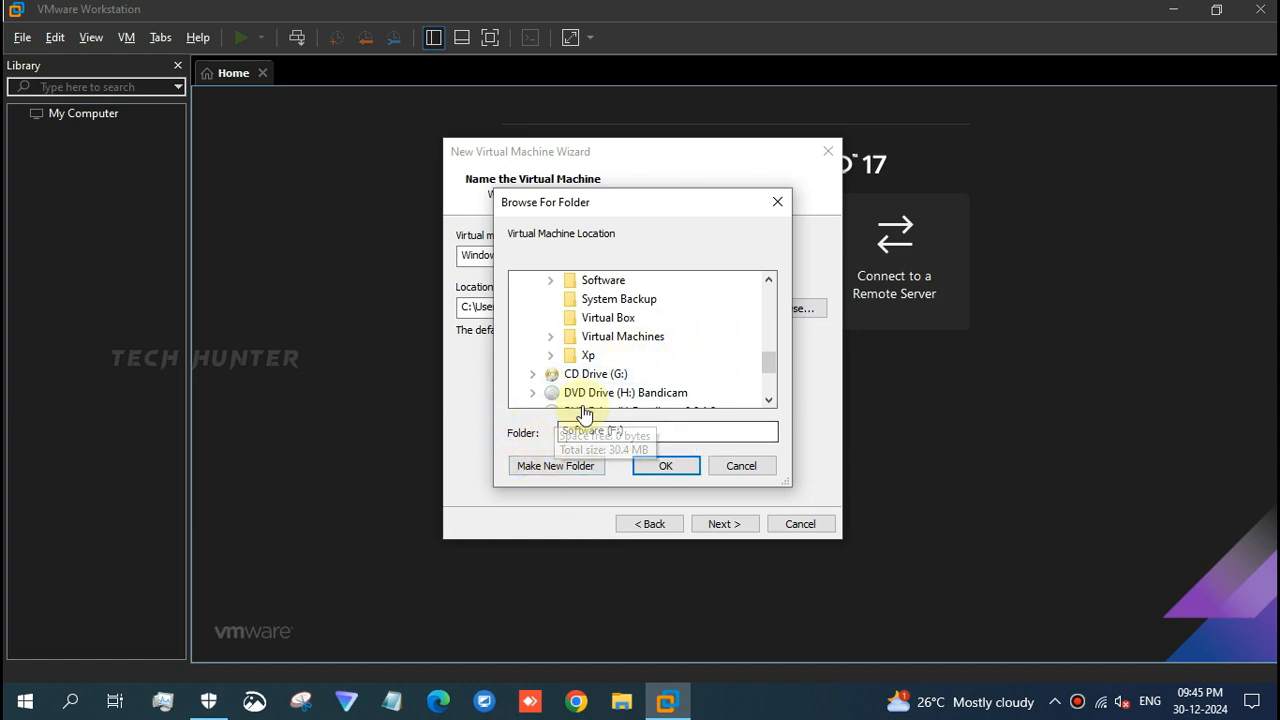
{"action": "scroll", "coordinate": [668, 356], "scroll_direction": "up", "scroll_amount": 5}
{"action": "scroll", "coordinate": [668, 356], "scroll_direction": "up", "scroll_amount": 4}
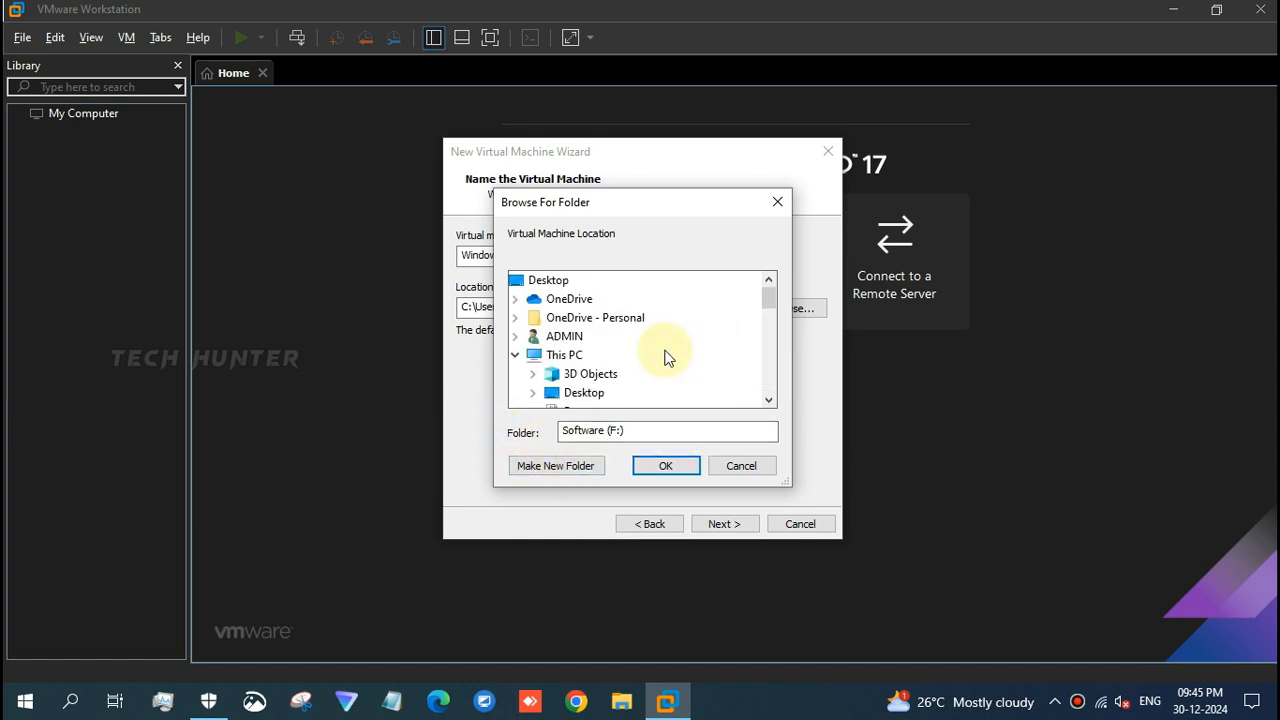
{"action": "left_click", "coordinate": [738, 468]}
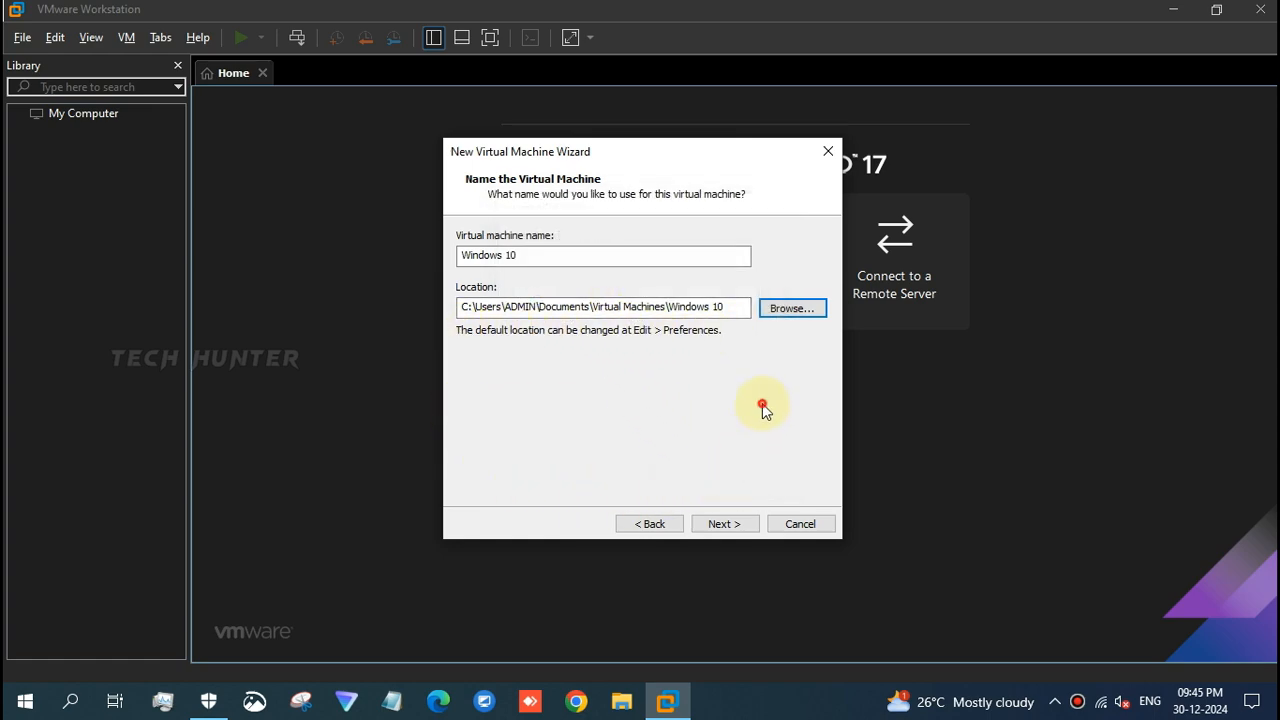
Accept the name and location, set the maximum disk size to 40 GB and finish creating the virtual machine
{"action": "left_click", "coordinate": [725, 522]}
{"action": "left_click", "coordinate": [576, 278]}
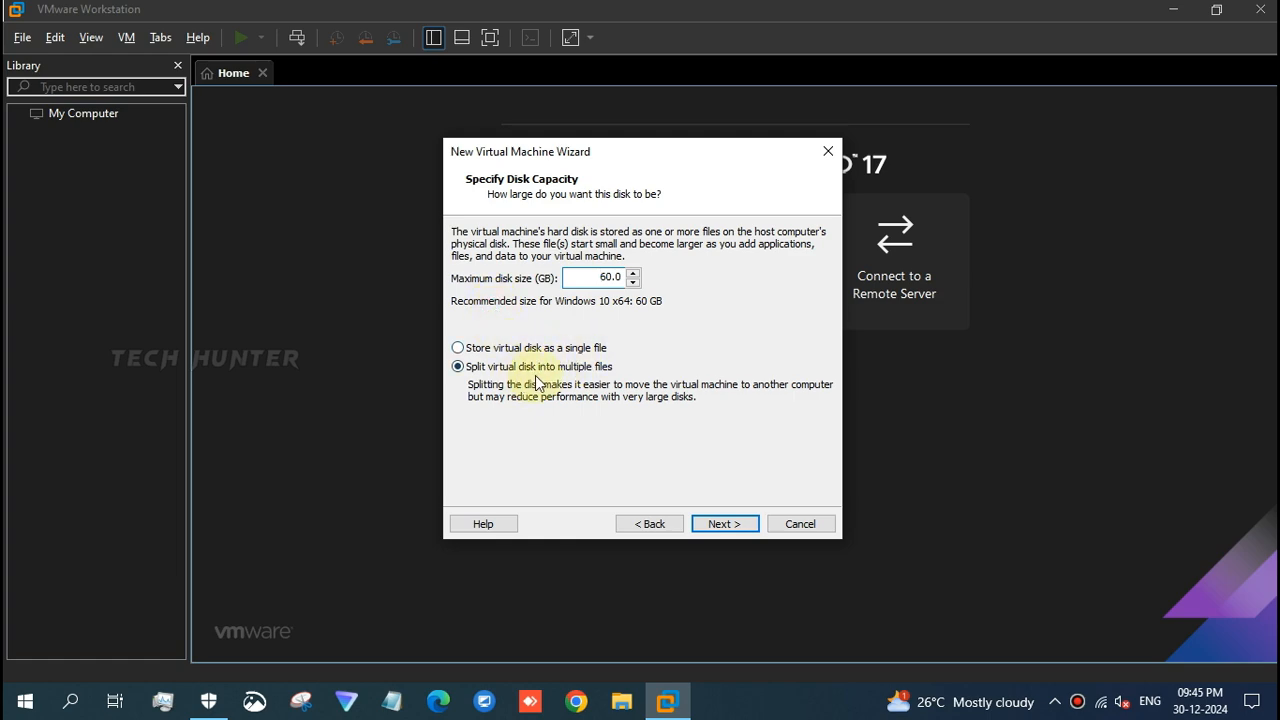
{"action": "left_click_drag", "start_coordinate": [596, 280], "coordinate": [641, 277]}
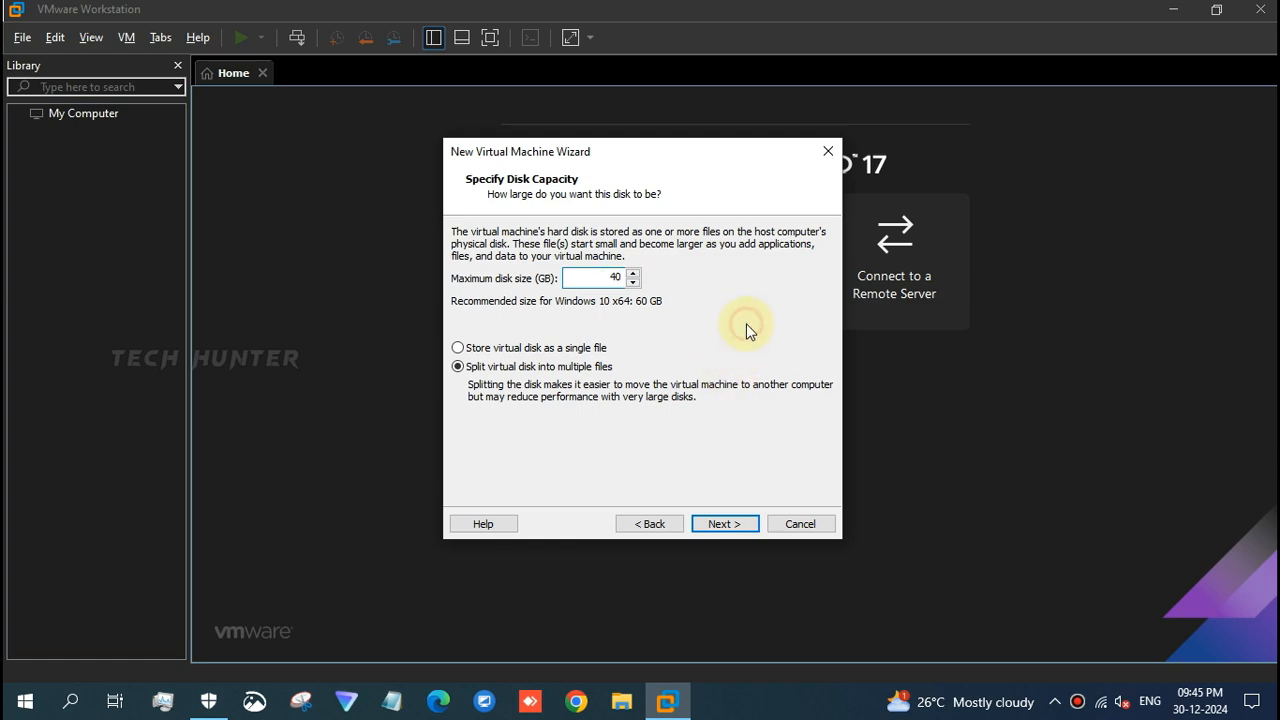
{"action": "left_click", "coordinate": [741, 523]}
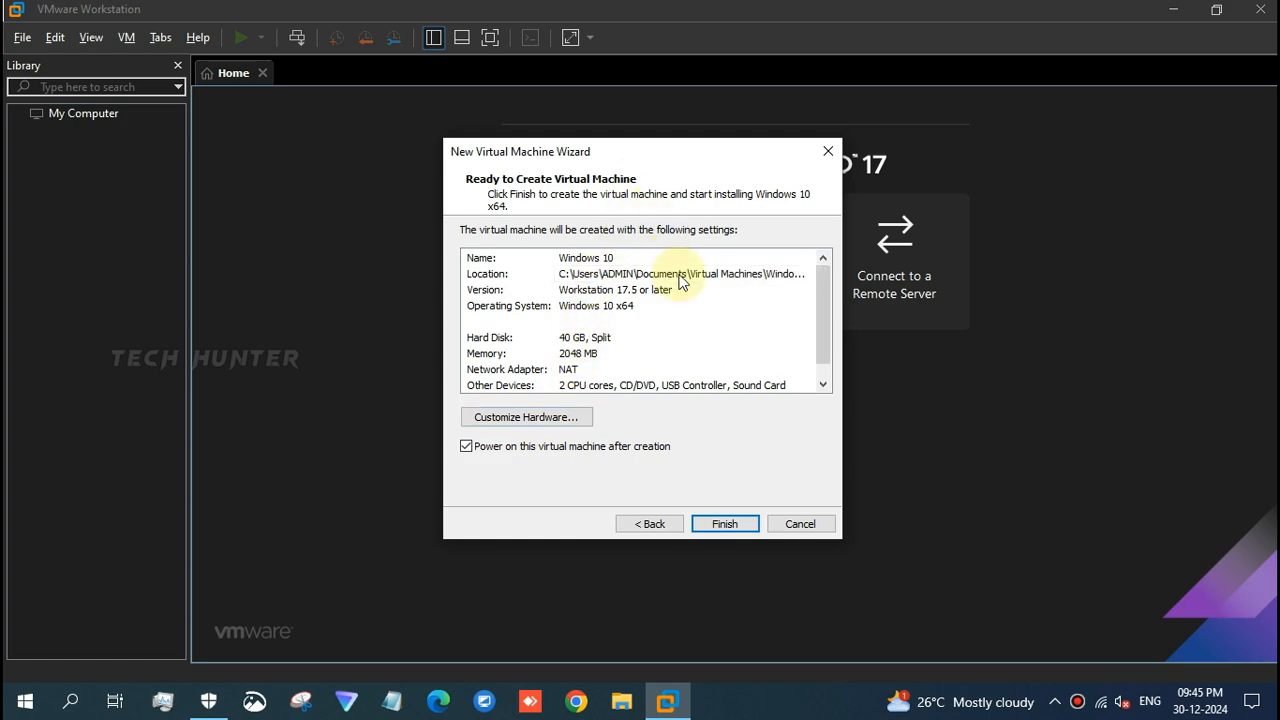
{"action": "left_click", "coordinate": [727, 524]}
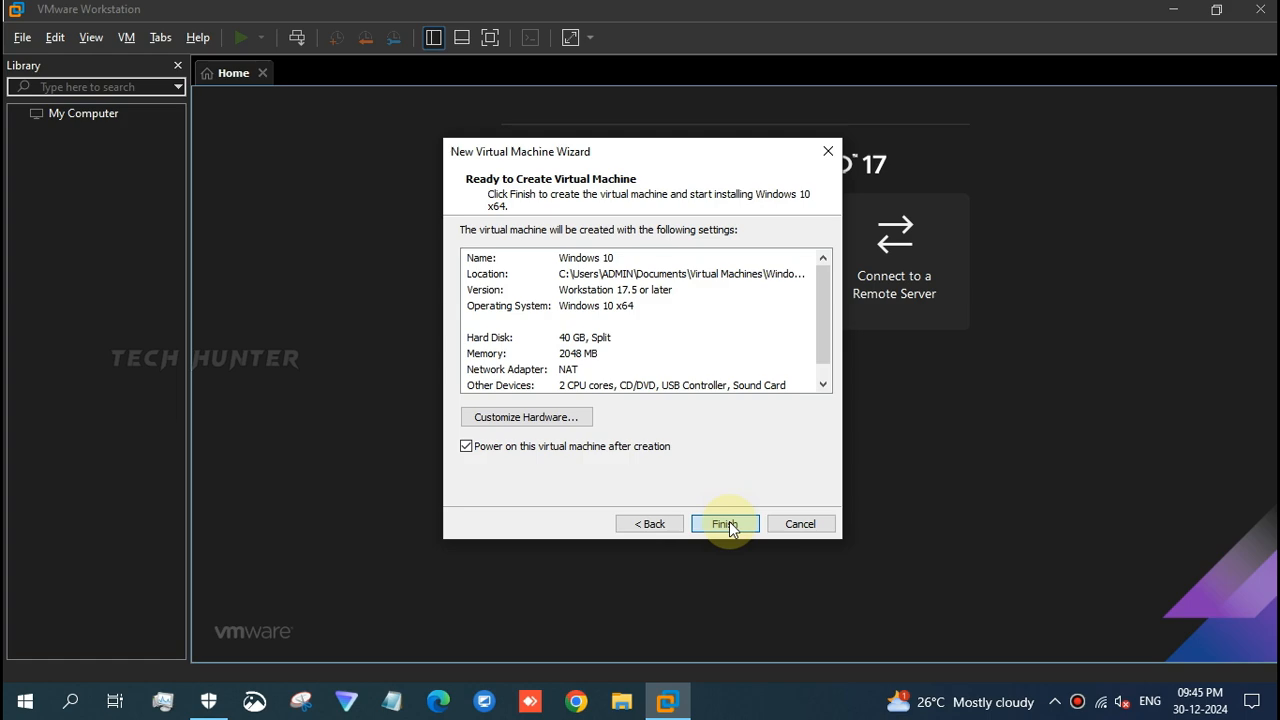
{"action": "left_click", "coordinate": [727, 524]}
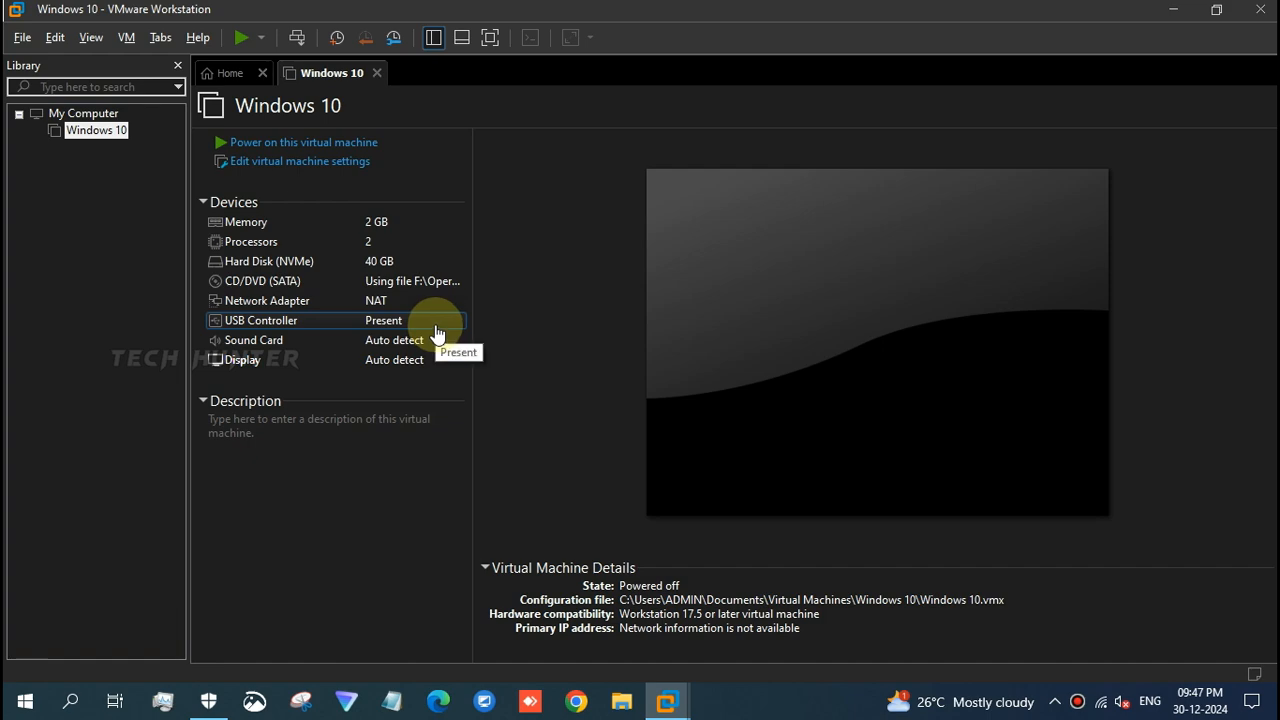
Shut down the guest operating system of the Windows 10 virtual machine and return to the Home page
{"action": "left_click", "coordinate": [99, 233]}
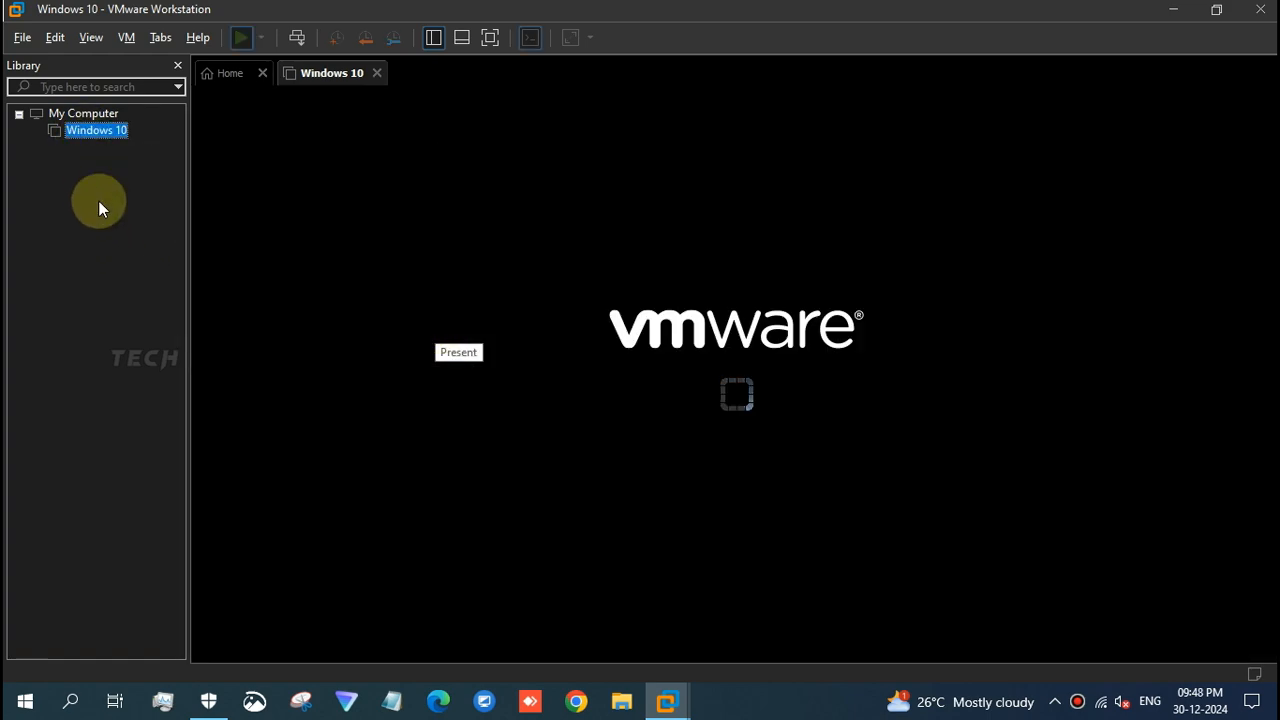
{"action": "right_click", "coordinate": [97, 142]}
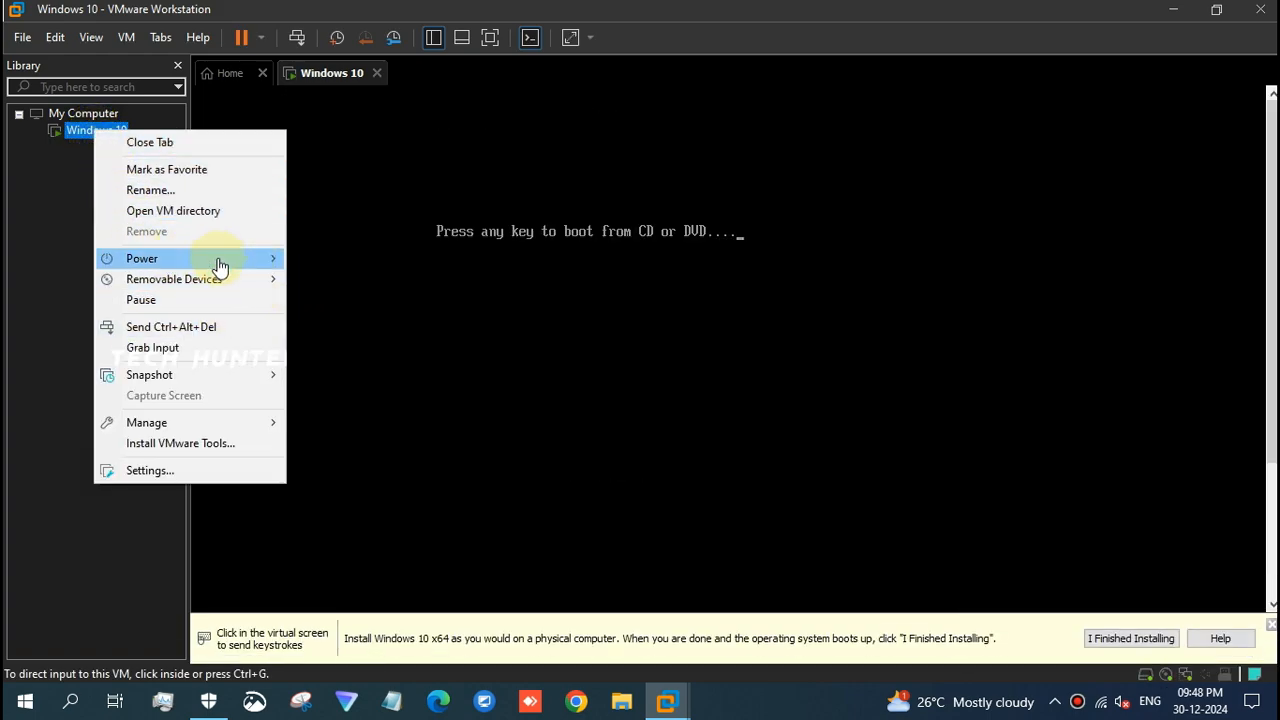
{"action": "mouse_move", "coordinate": [233, 260]}
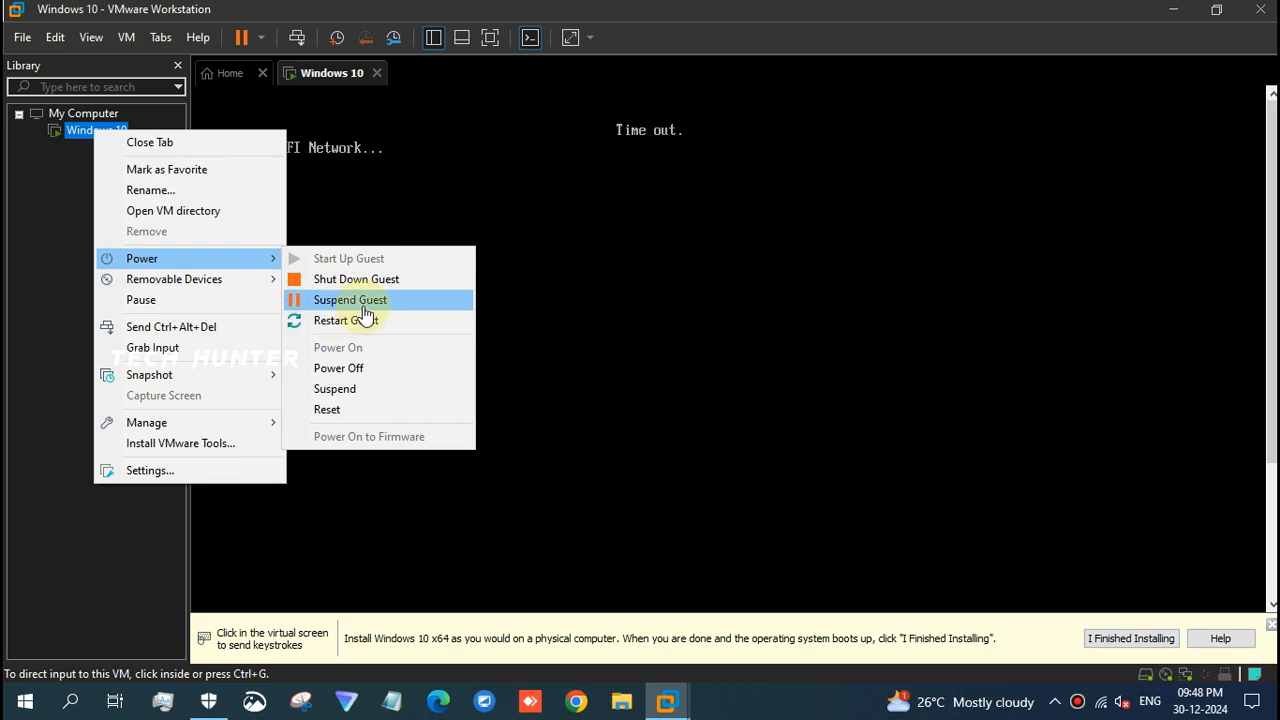
{"action": "left_click", "coordinate": [393, 280]}
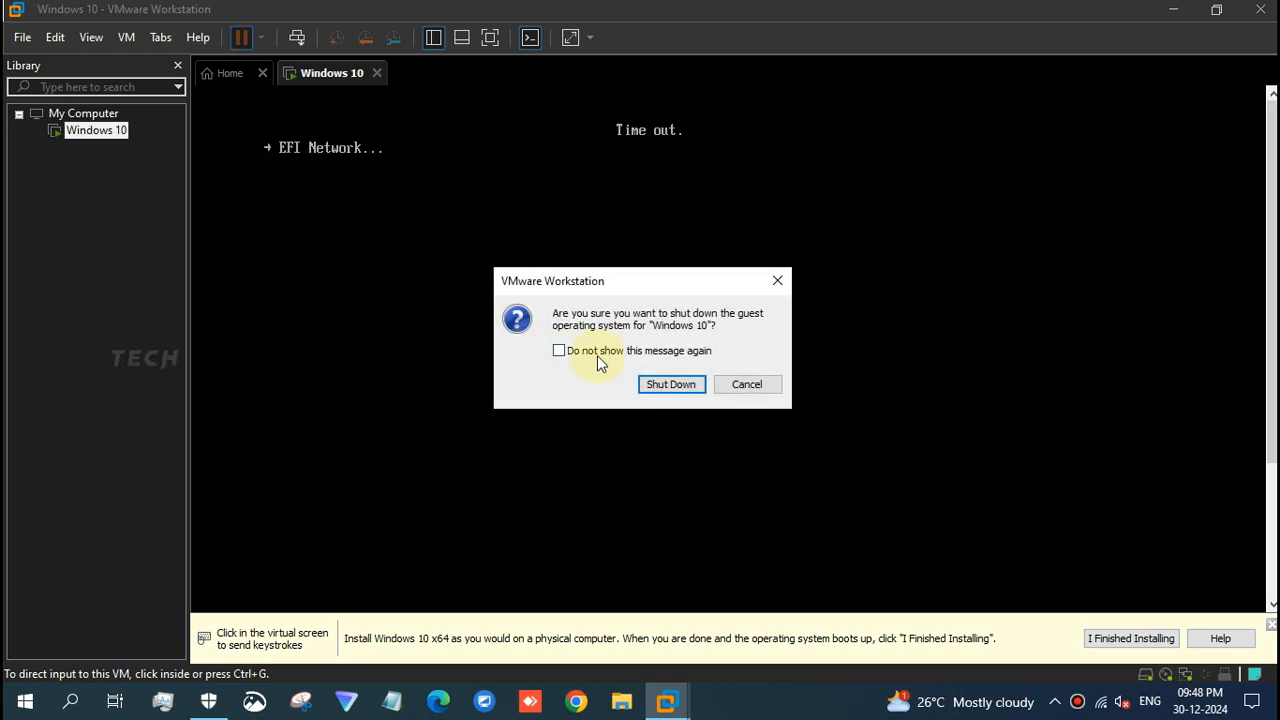
{"action": "left_click", "coordinate": [668, 384]}
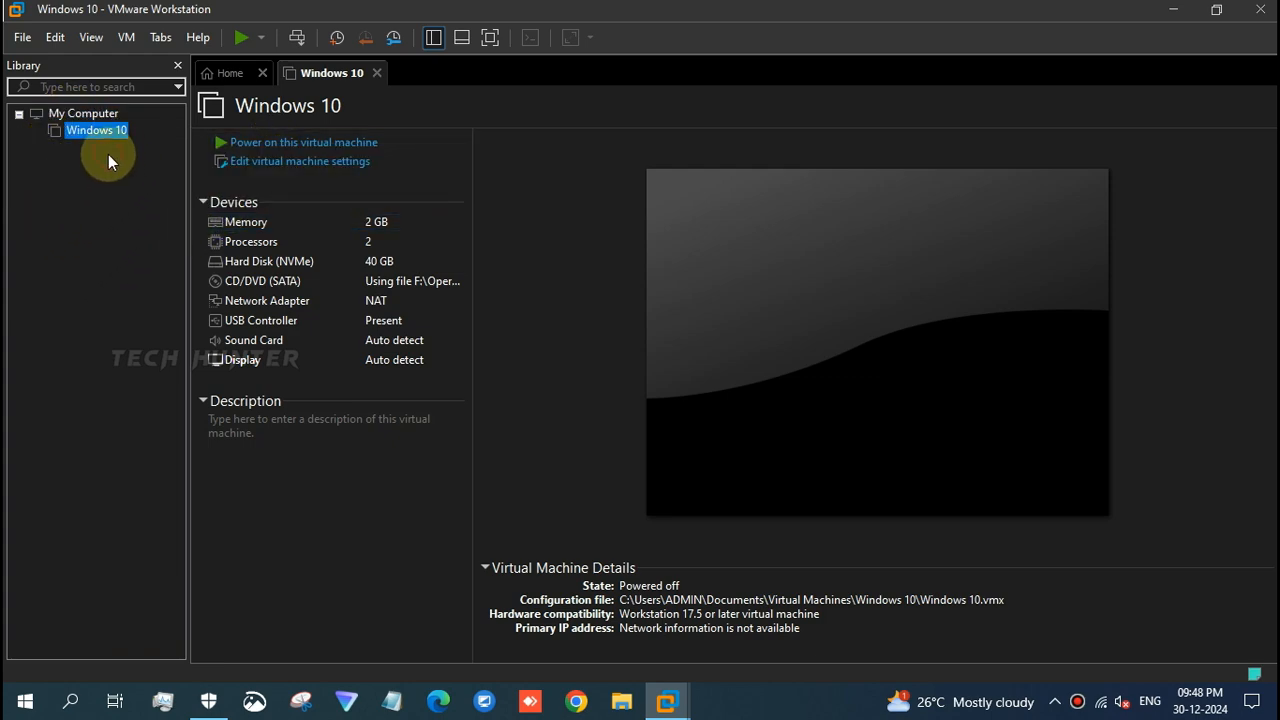
{"action": "left_click", "coordinate": [230, 73]}
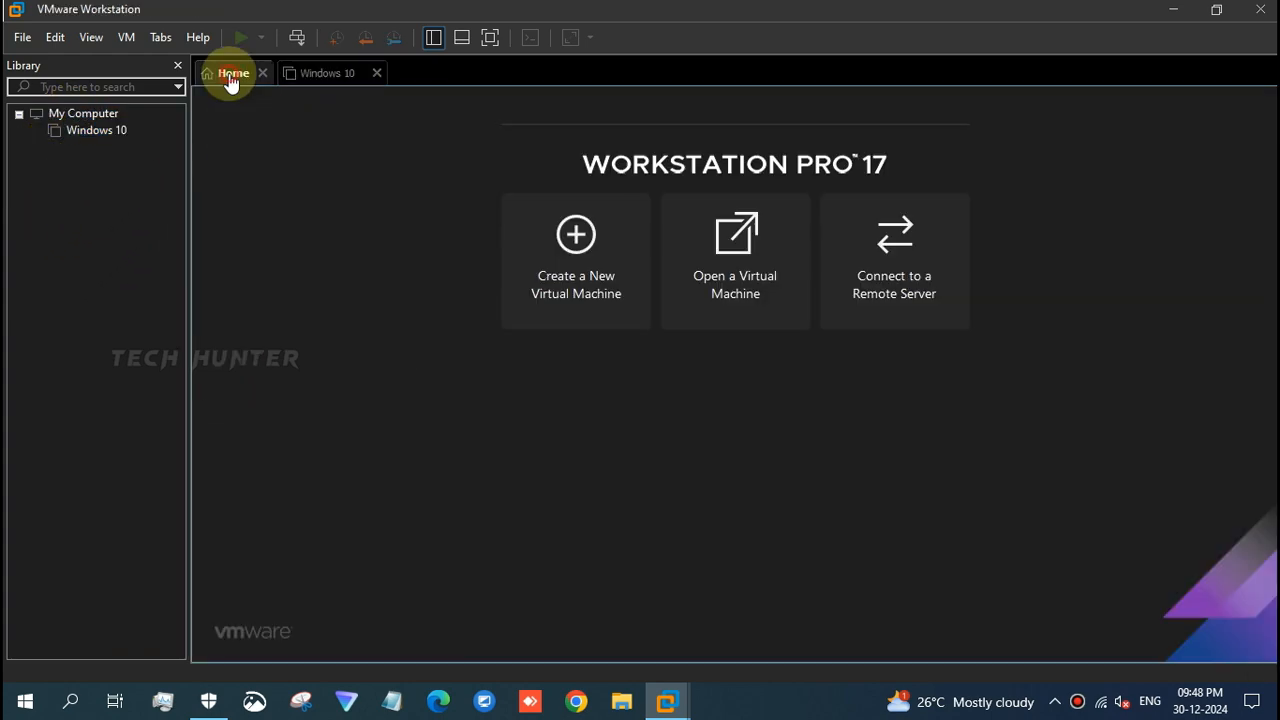
Close the Windows 10 virtual machine's open page and reopen it from the library
{"action": "left_click", "coordinate": [328, 78]}
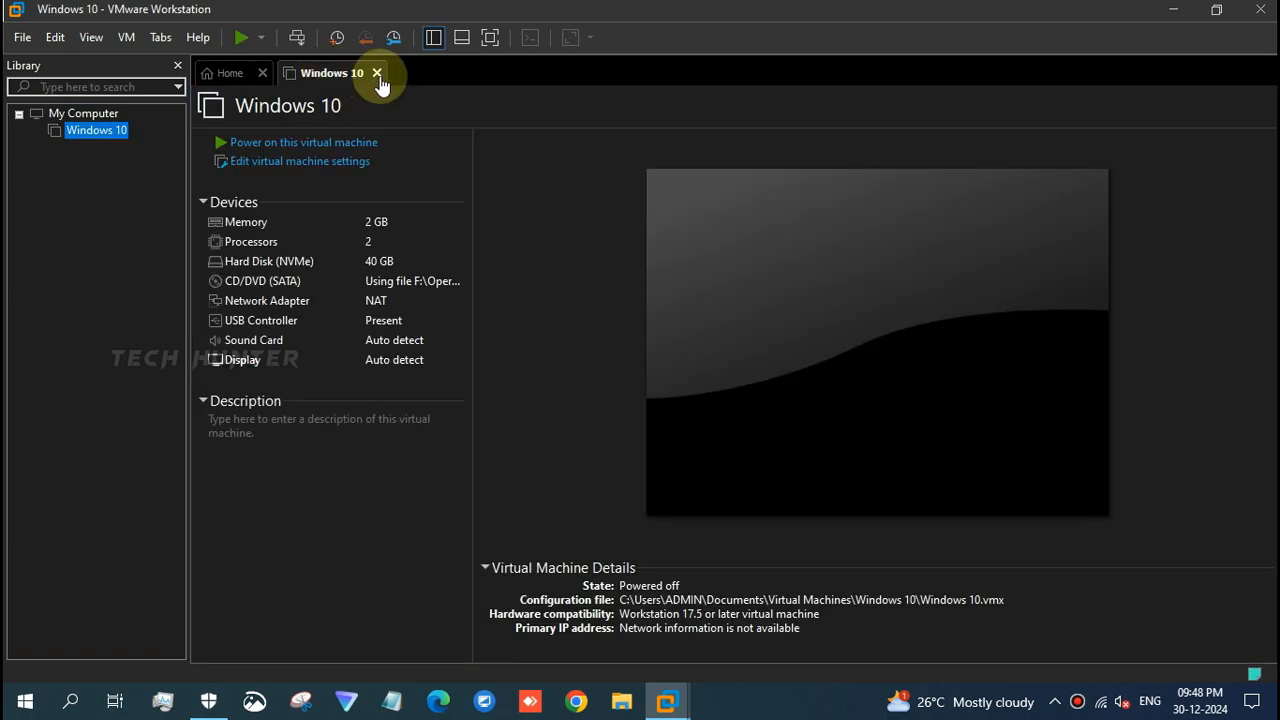
{"action": "left_click", "coordinate": [376, 73]}
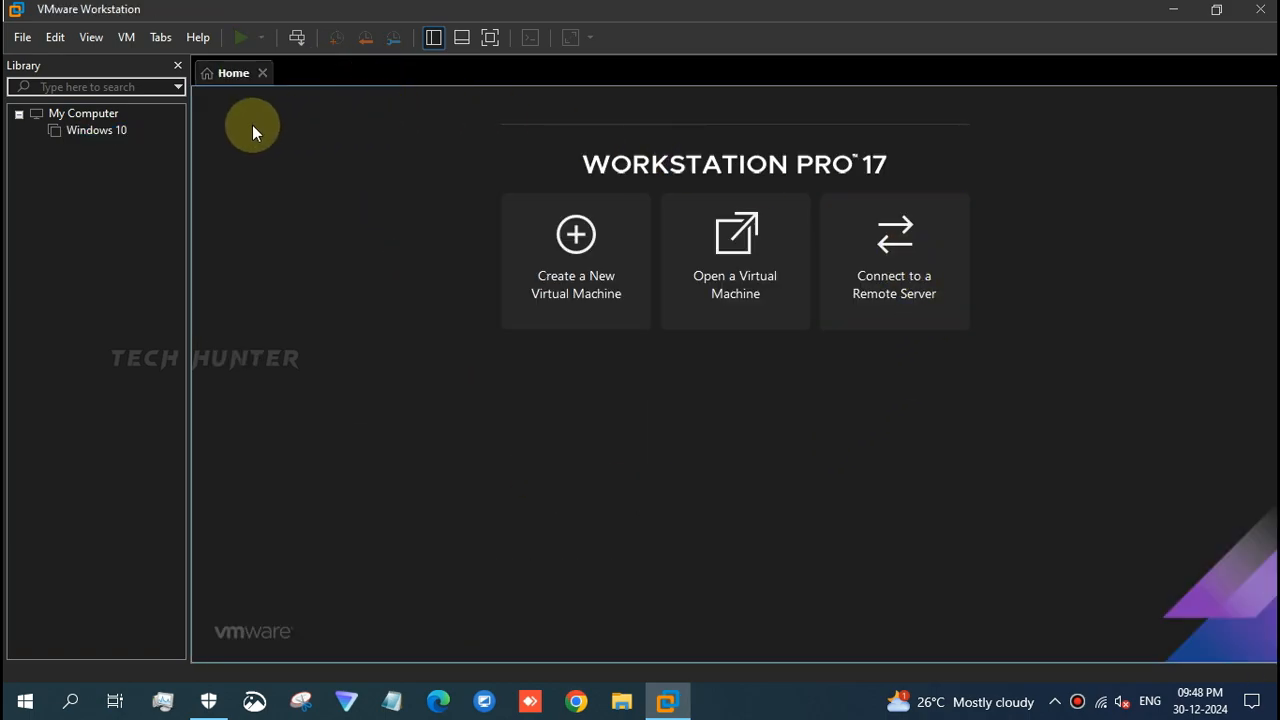
{"action": "left_click", "coordinate": [98, 132]}
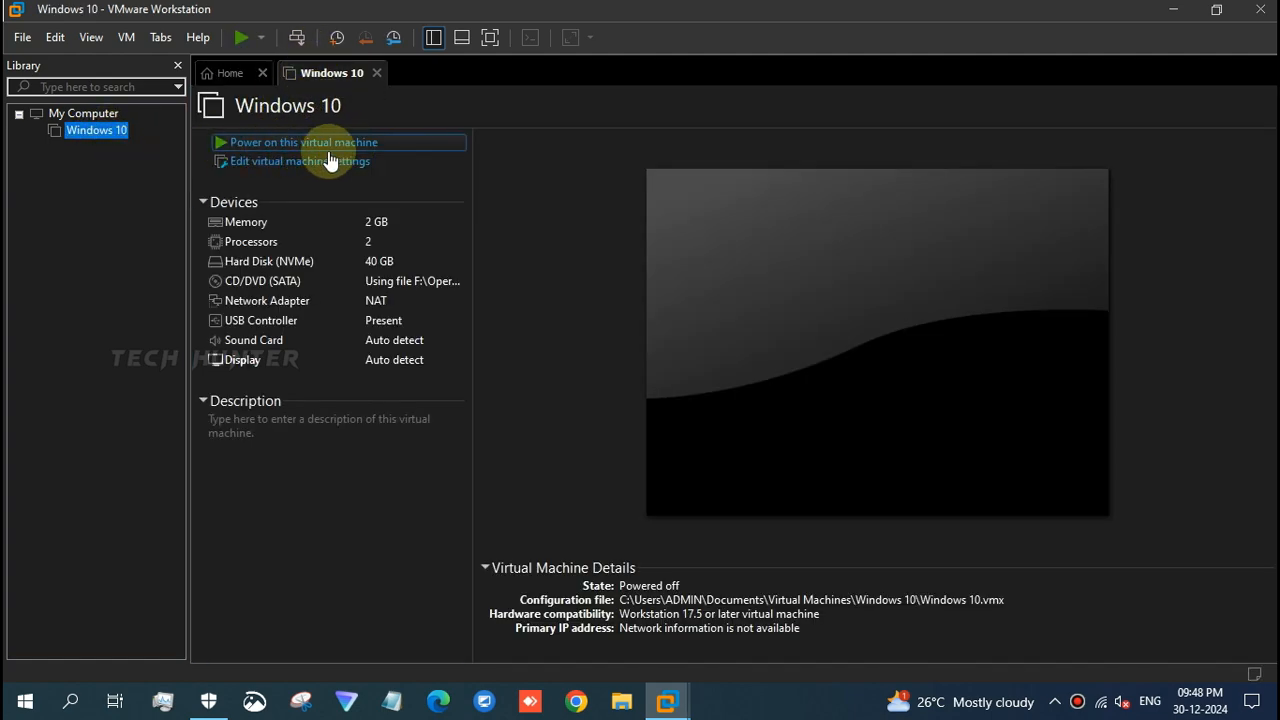
Open the virtual machine's settings and review its hardware devices, including the processors, memory, hard disk, network adapter and display
{"action": "left_click", "coordinate": [344, 168]}
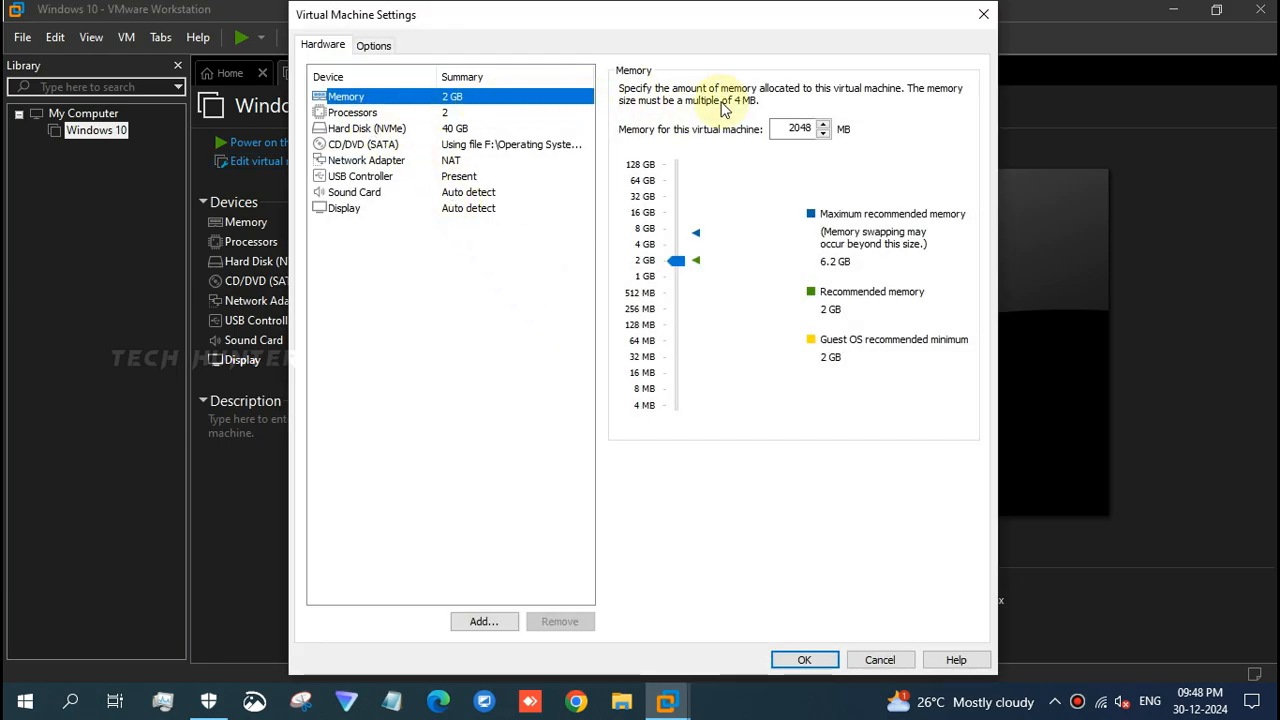
{"action": "left_click", "coordinate": [345, 113]}
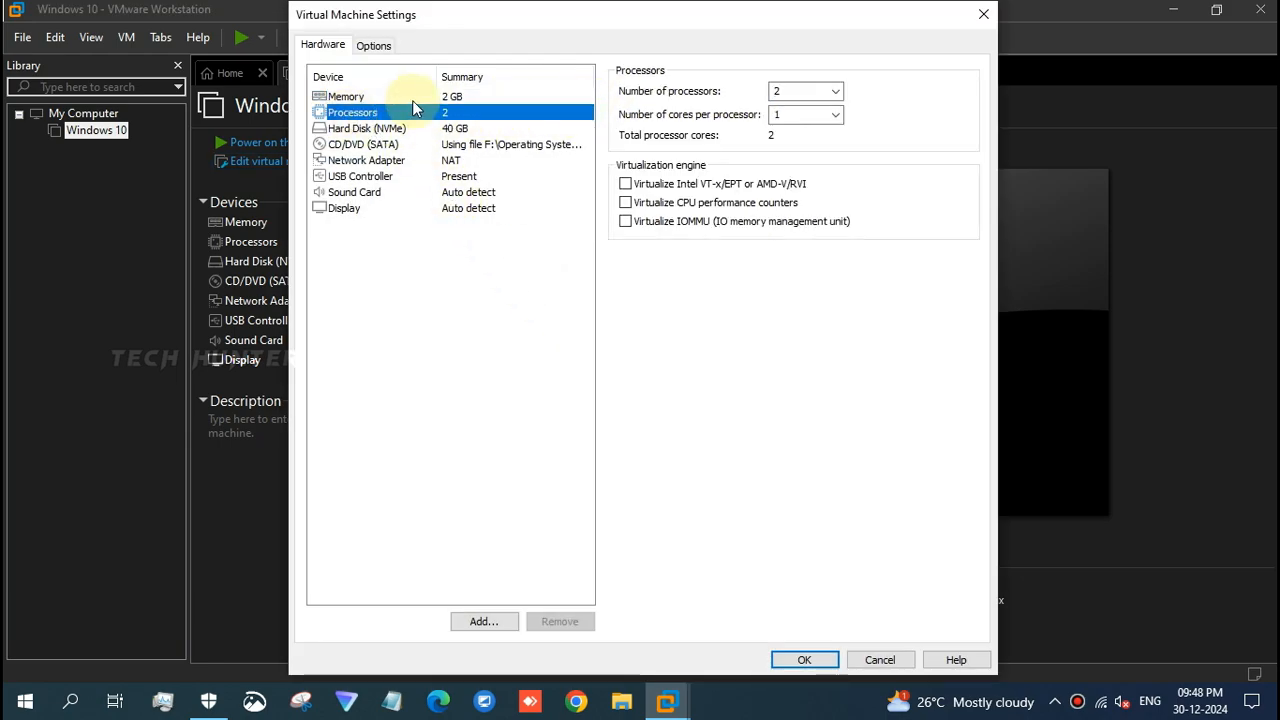
{"action": "left_click", "coordinate": [416, 97]}
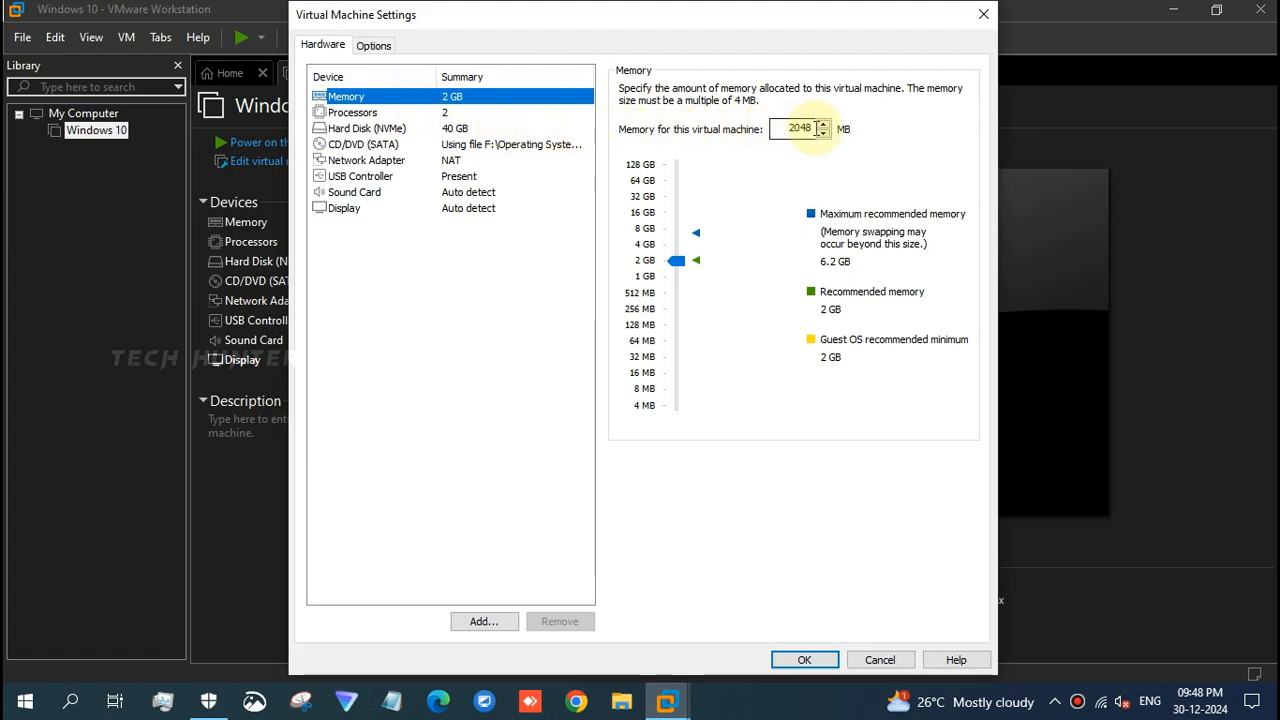
{"action": "left_click", "coordinate": [383, 129]}
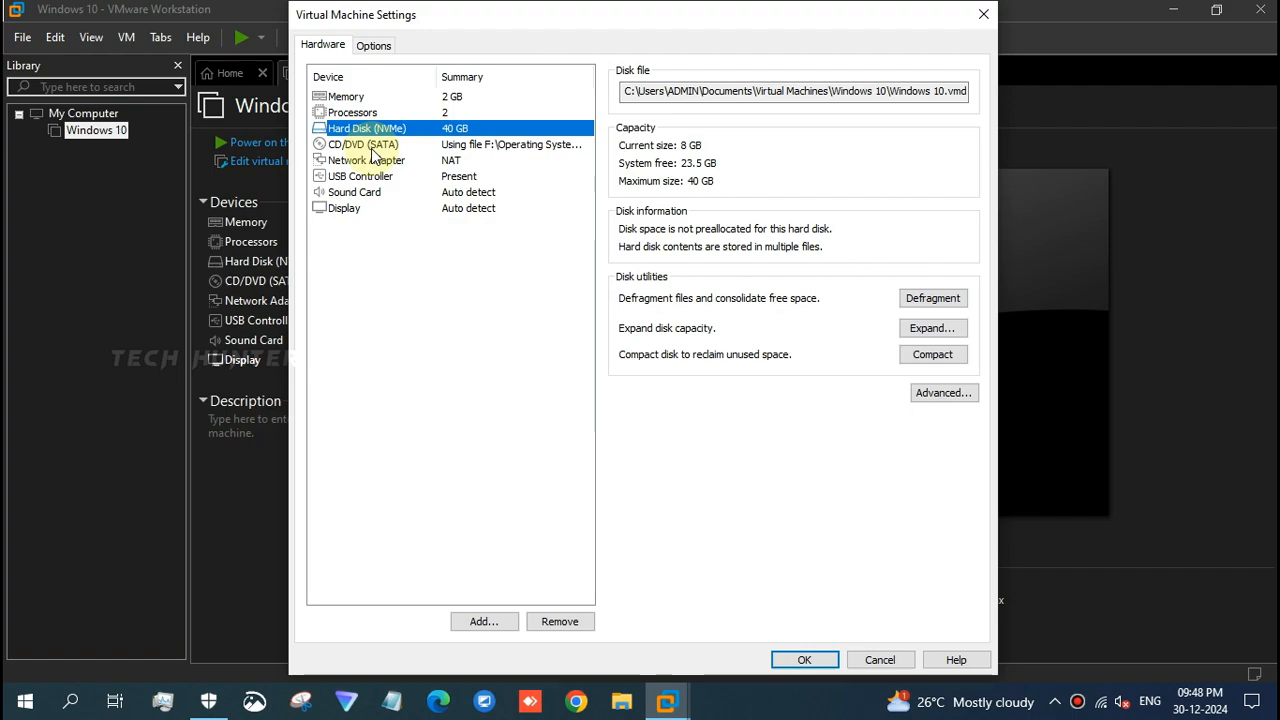
{"action": "left_click", "coordinate": [375, 152]}
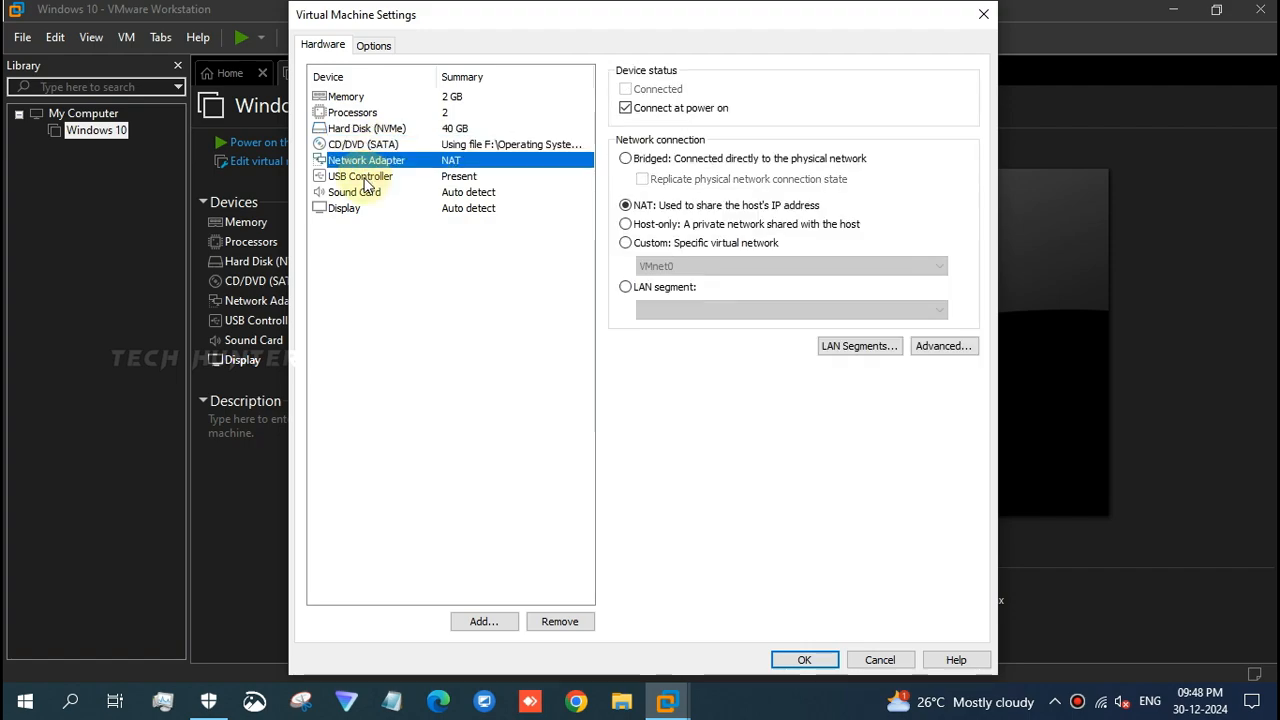
{"action": "left_click", "coordinate": [366, 177]}
{"action": "left_click", "coordinate": [357, 192]}
{"action": "left_click", "coordinate": [343, 210]}
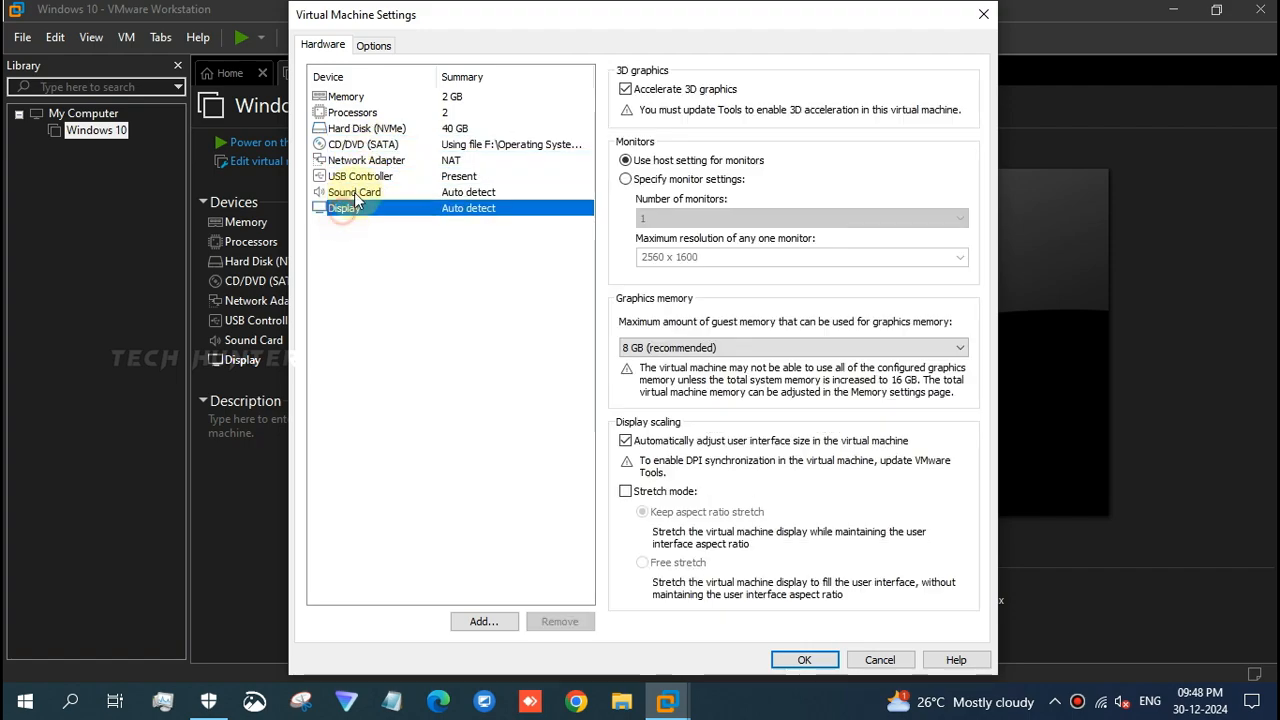
Set the virtual machine's memory to 4096 MB and save the settings
{"action": "left_click", "coordinate": [358, 98]}
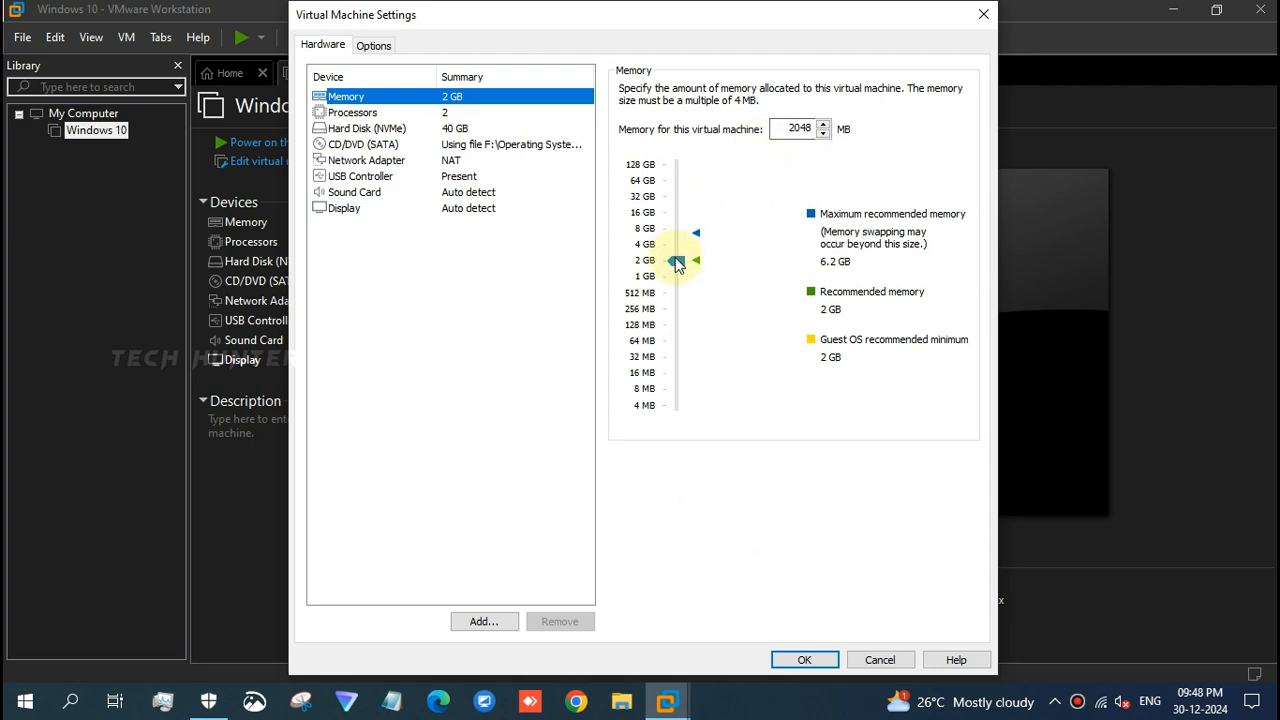
{"action": "left_click", "coordinate": [676, 245]}
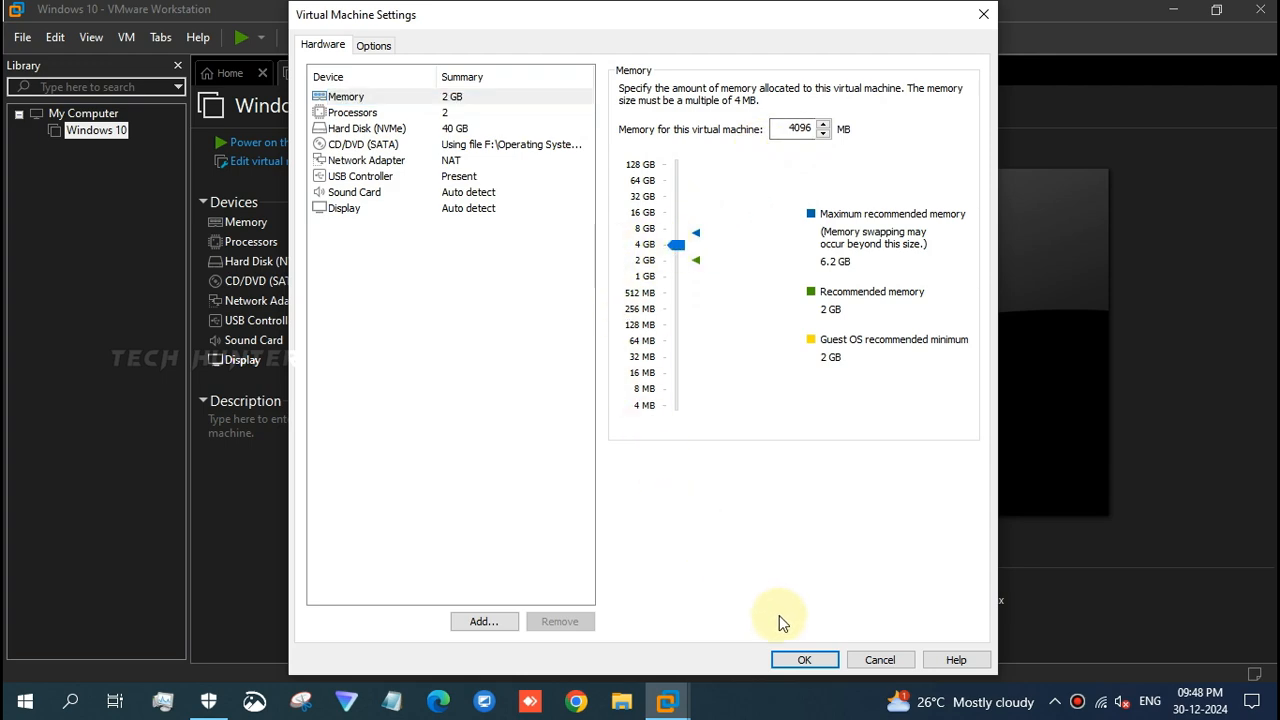
{"action": "left_click", "coordinate": [800, 660]}
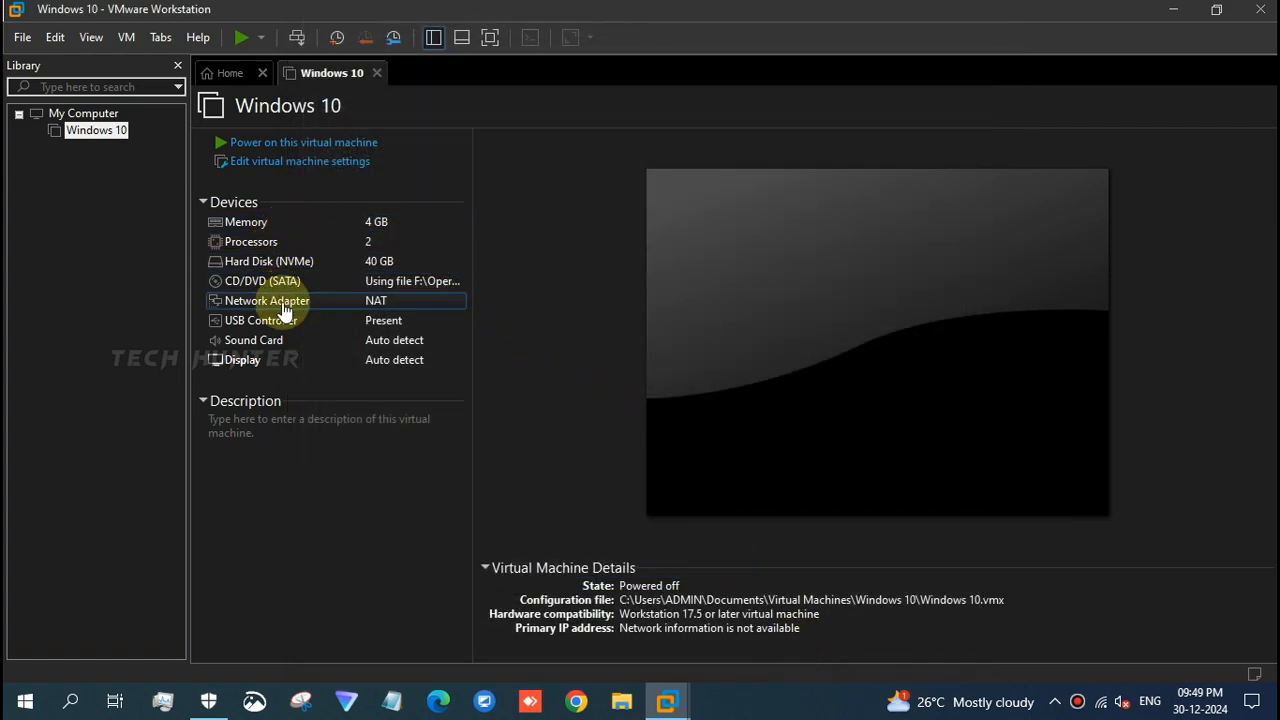
{"action": "left_click", "coordinate": [330, 553]}
{"action": "left_click", "coordinate": [116, 343]}
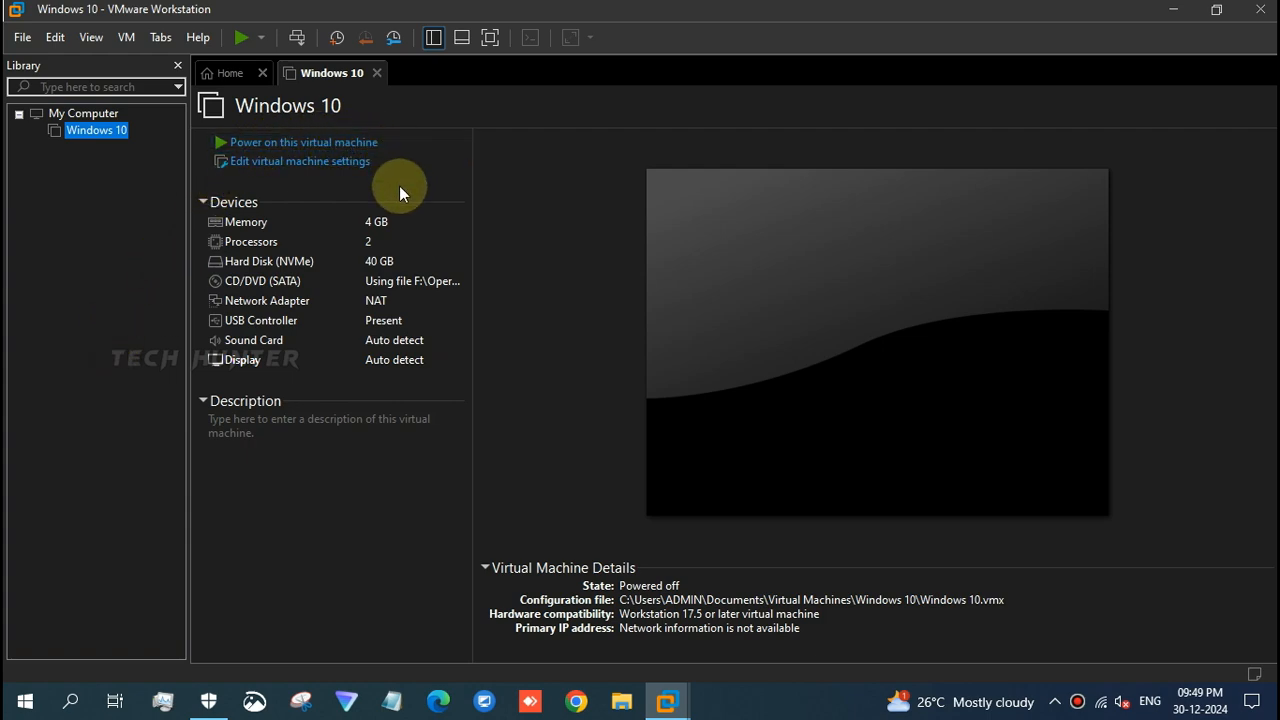
{"action": "key", "text": "alt"}
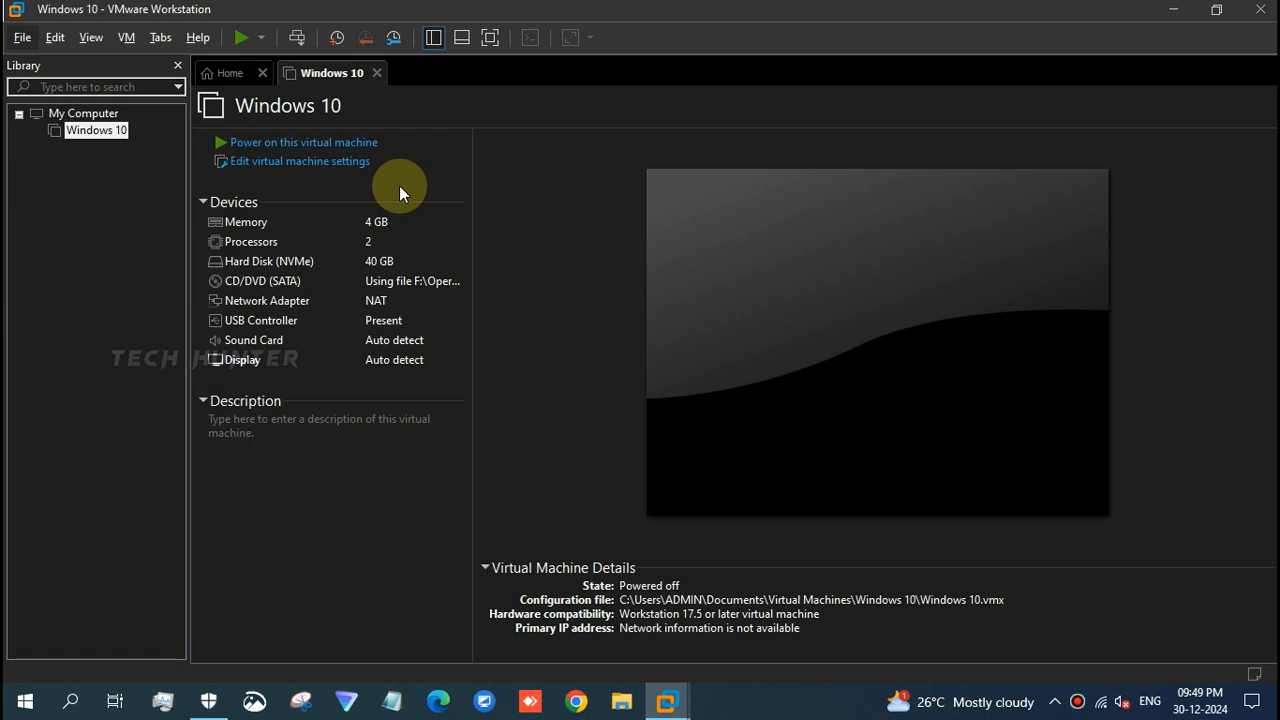
{"action": "key", "text": "alt"}
{"action": "key", "text": "alt"}
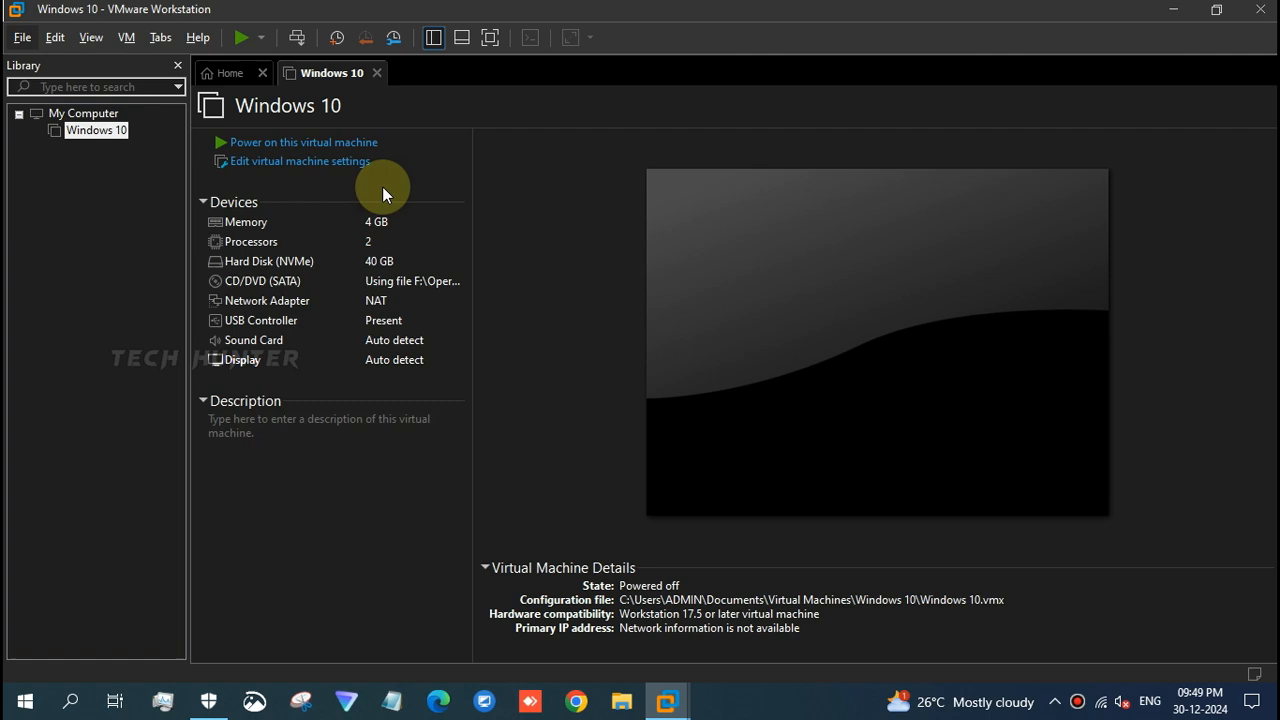
{"action": "left_click", "coordinate": [155, 308]}
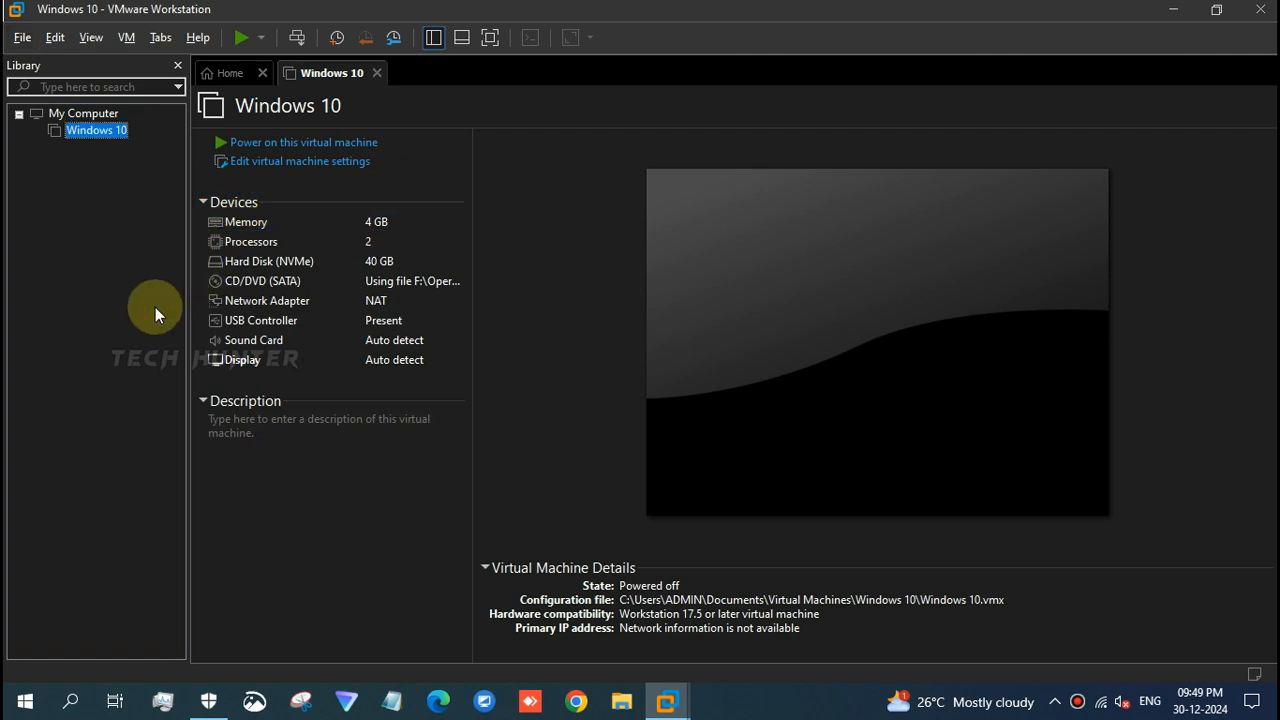
{"action": "left_click", "coordinate": [820, 712]}
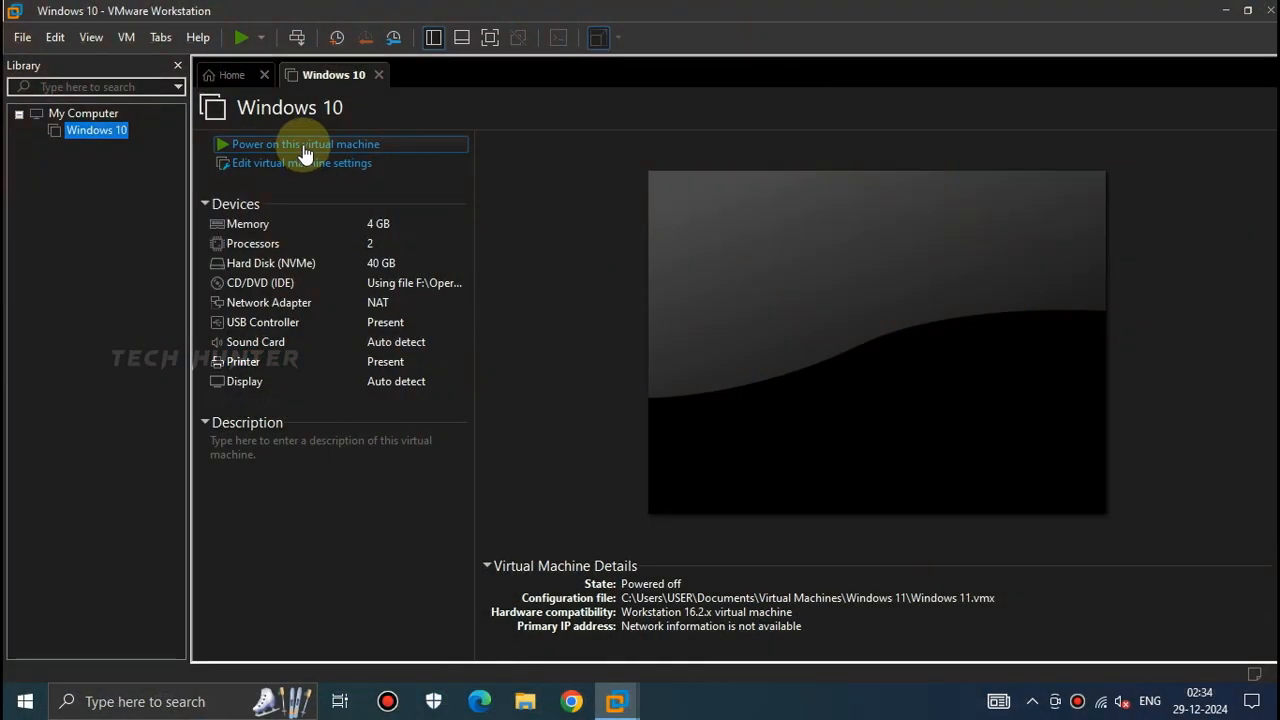
Power on the Windows 10 virtual machine from its installation disc and show it in full screen
{"action": "left_click", "coordinate": [305, 150]}
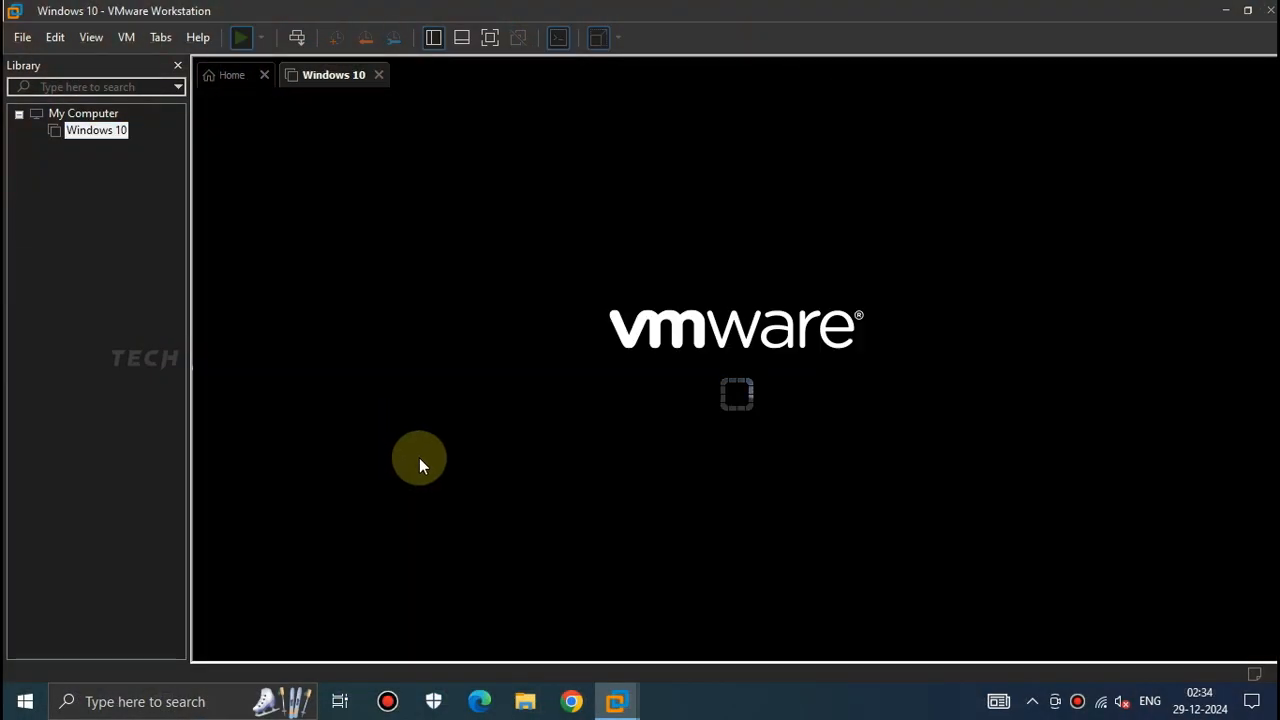
{"action": "left_click", "coordinate": [420, 460]}
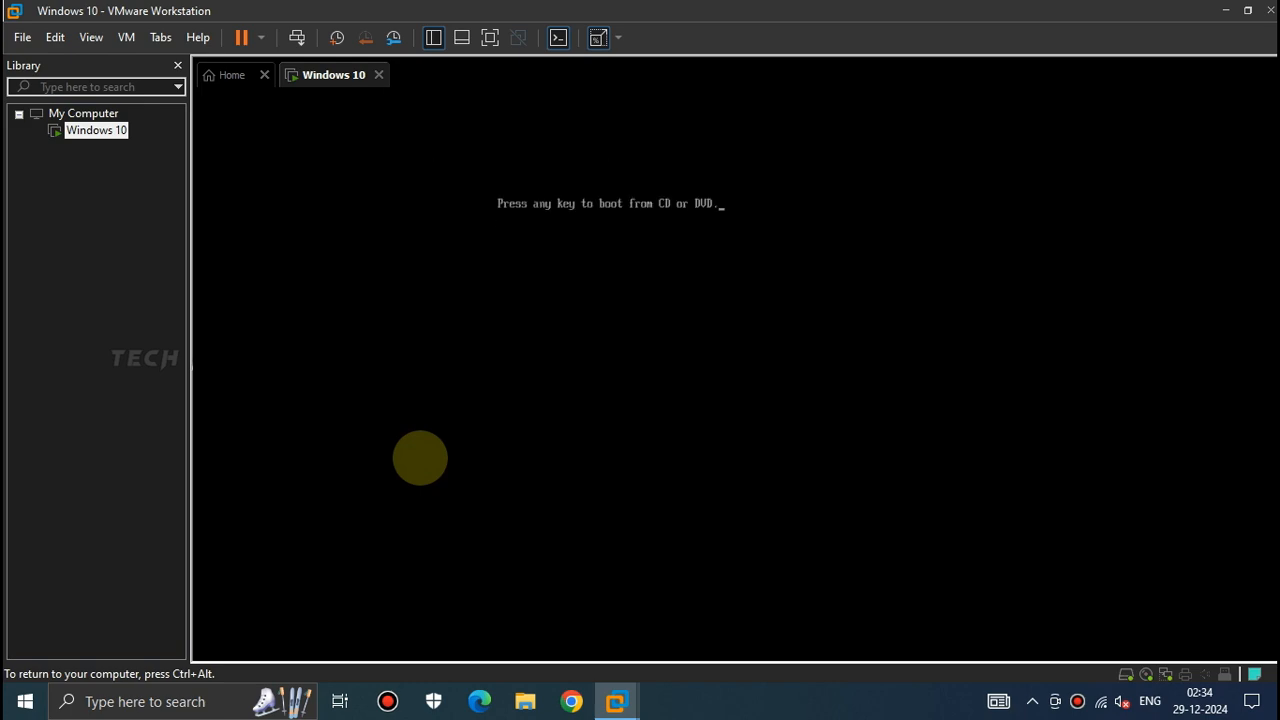
{"action": "key", "text": "Return"}
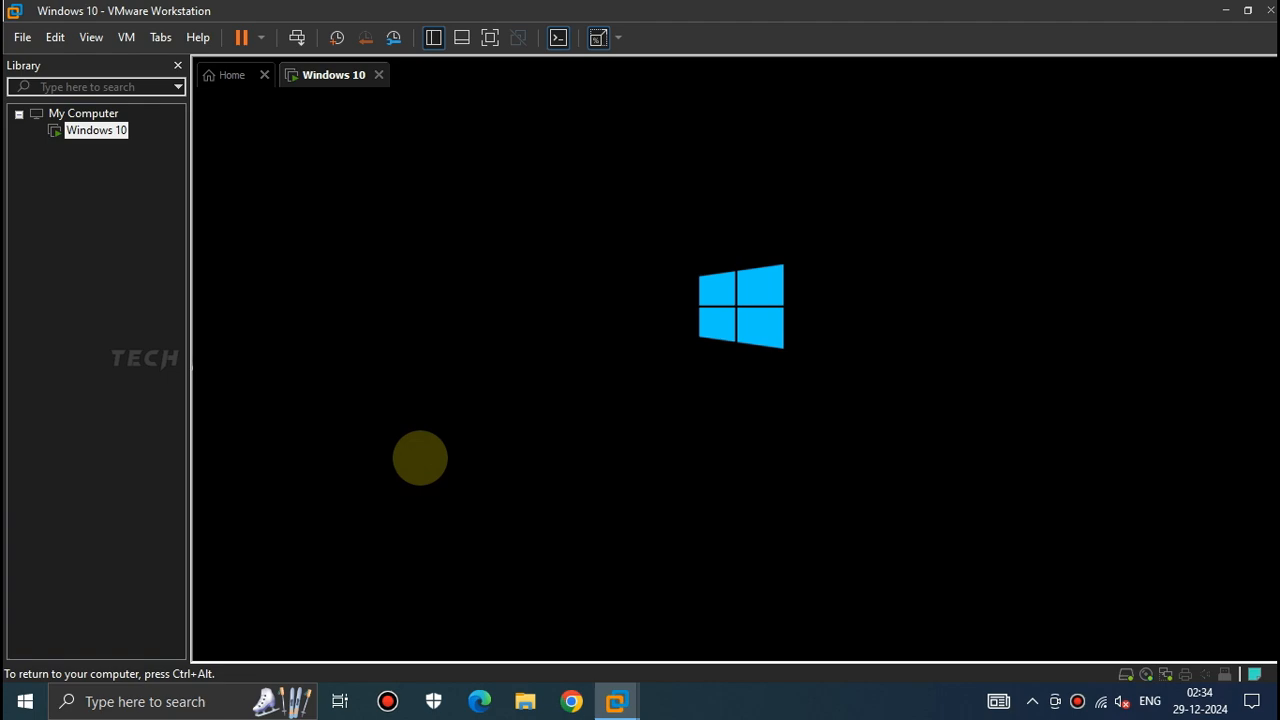
{"action": "left_click", "coordinate": [489, 38]}
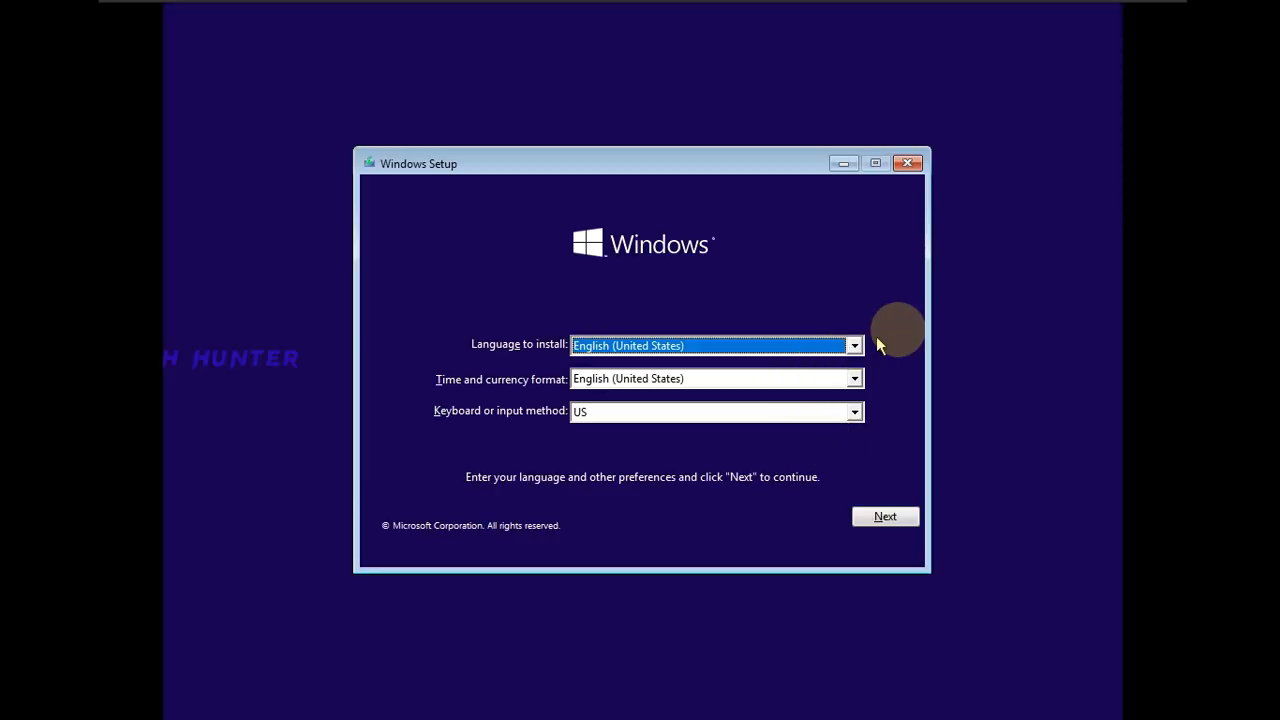
Set the time and currency format to English (India) in Windows Setup and proceed
{"action": "left_click", "coordinate": [817, 381]}
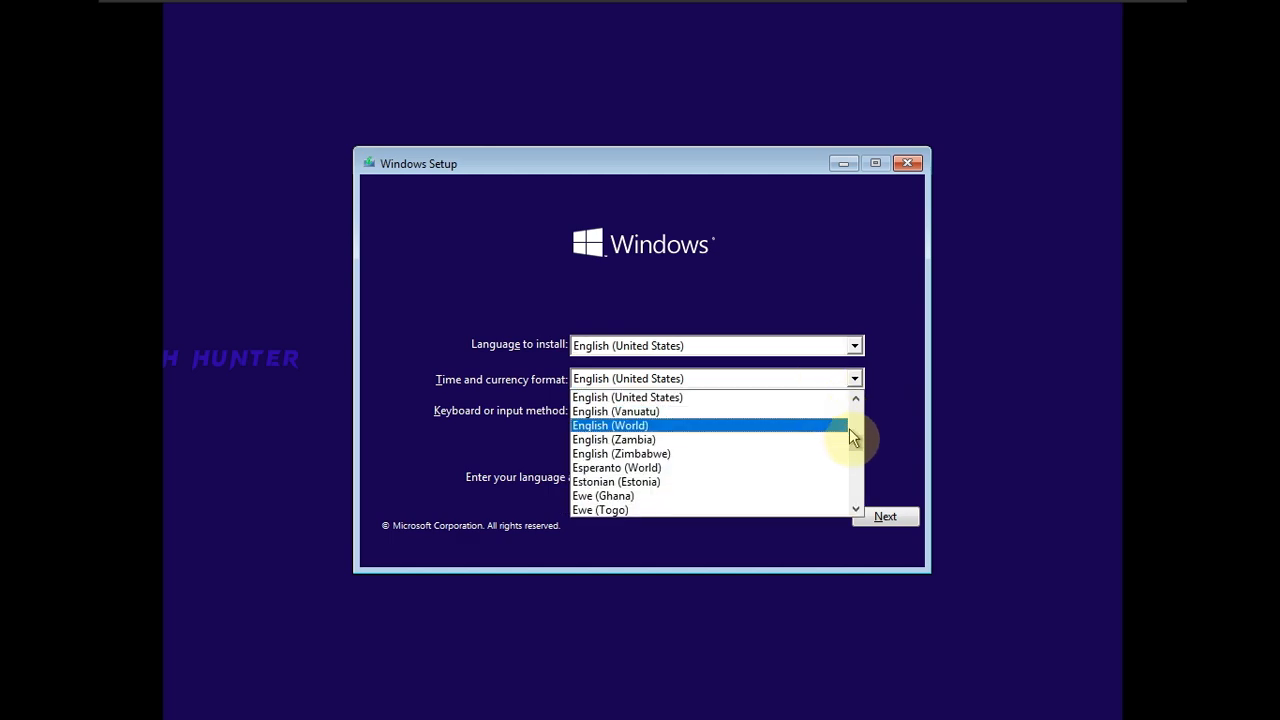
{"action": "scroll", "coordinate": [856, 457], "scroll_direction": "up", "scroll_amount": 2}
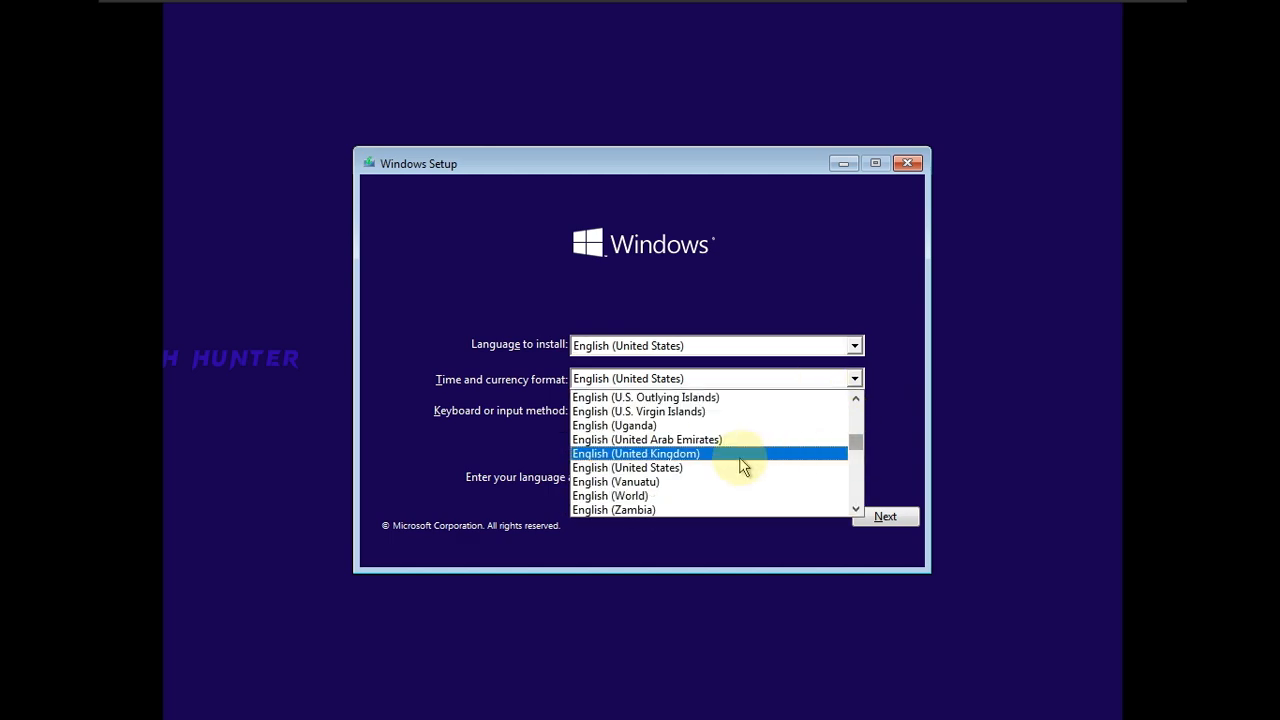
{"action": "scroll", "coordinate": [739, 457], "scroll_direction": "up", "scroll_amount": 8}
{"action": "scroll", "coordinate": [743, 465], "scroll_direction": "up", "scroll_amount": 6}
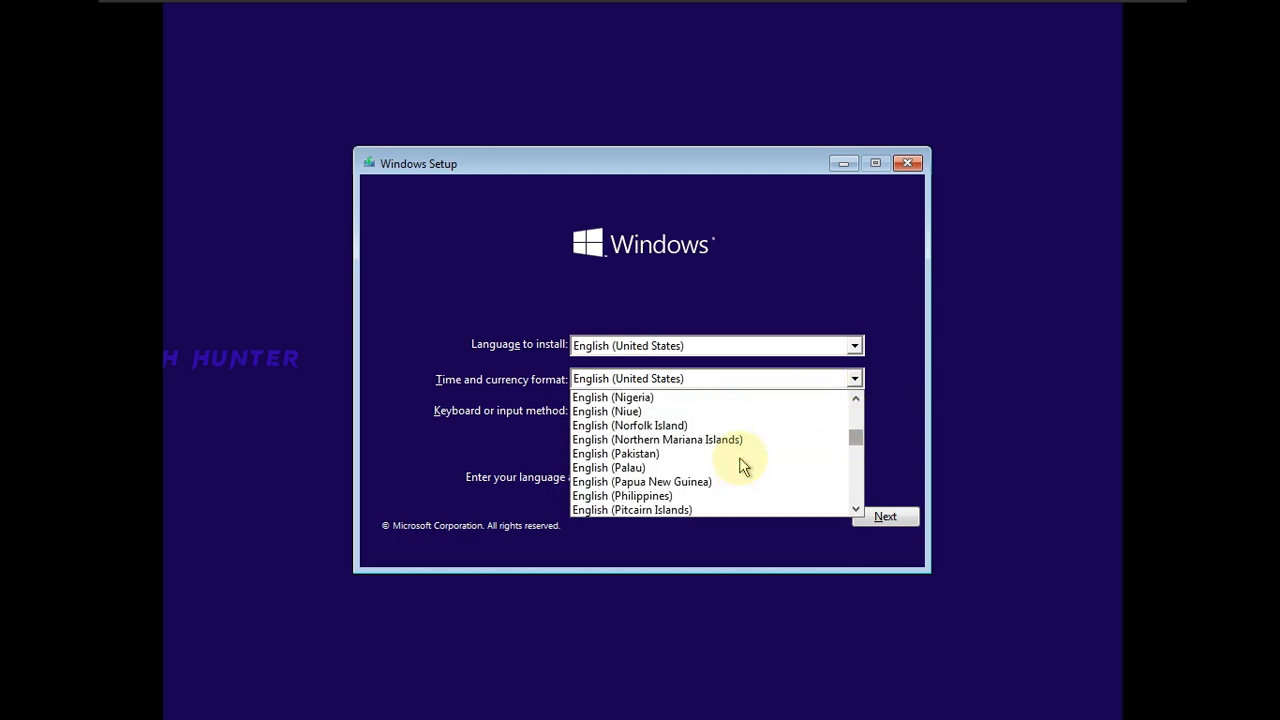
{"action": "scroll", "coordinate": [743, 465], "scroll_direction": "down", "scroll_amount": 1}
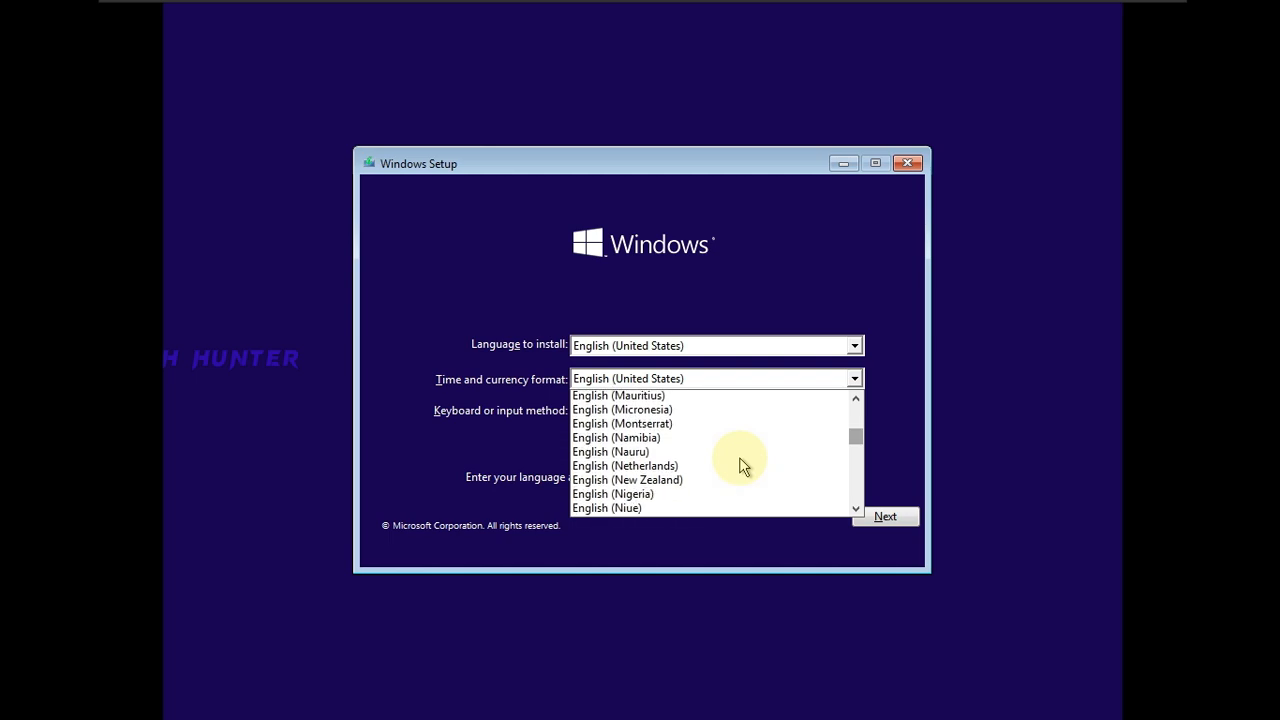
{"action": "scroll", "coordinate": [743, 465], "scroll_direction": "up", "scroll_amount": 2}
{"action": "scroll", "coordinate": [743, 465], "scroll_direction": "down", "scroll_amount": 1}
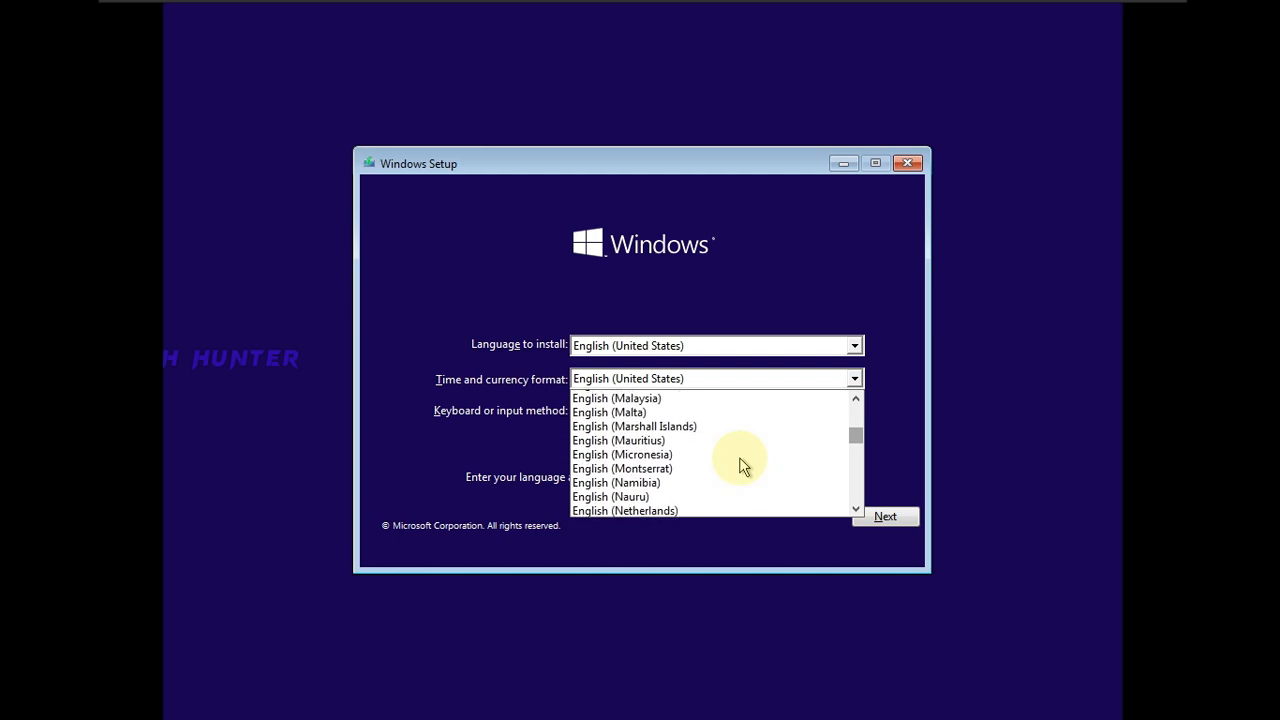
{"action": "scroll", "coordinate": [743, 465], "scroll_direction": "up", "scroll_amount": 7}
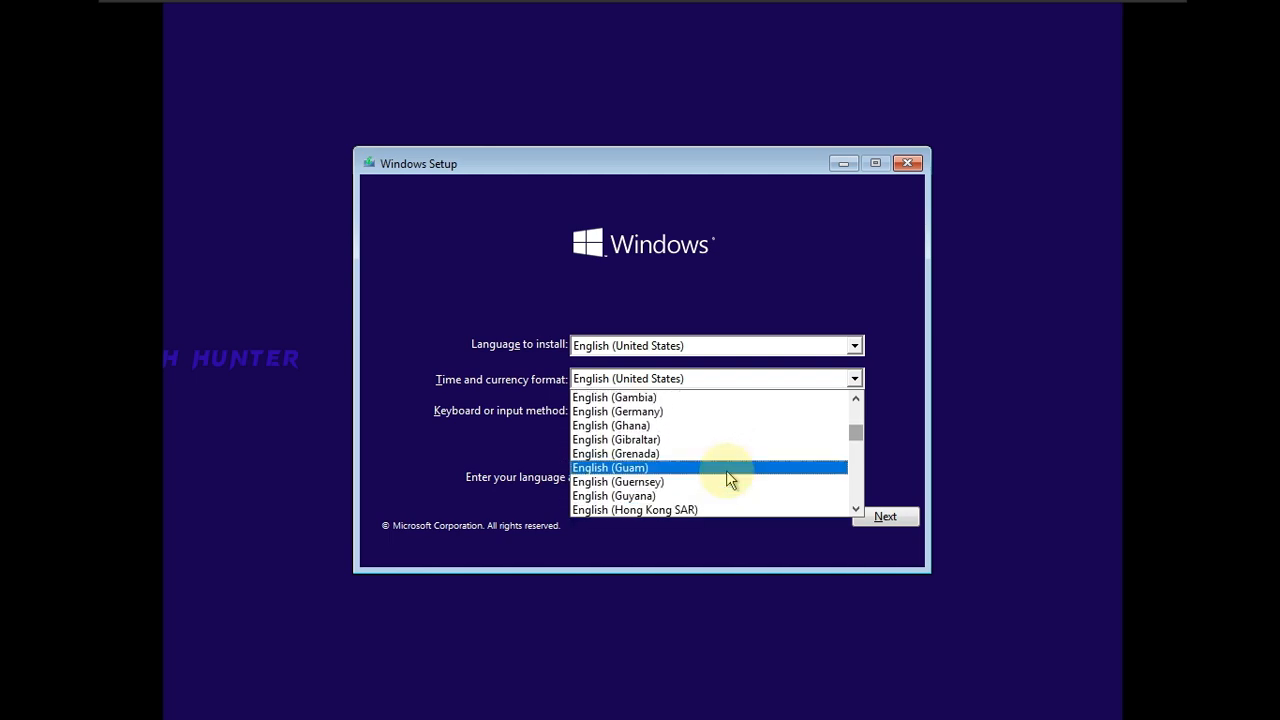
{"action": "scroll", "coordinate": [727, 478], "scroll_direction": "down", "scroll_amount": 2}
{"action": "left_click", "coordinate": [627, 439]}
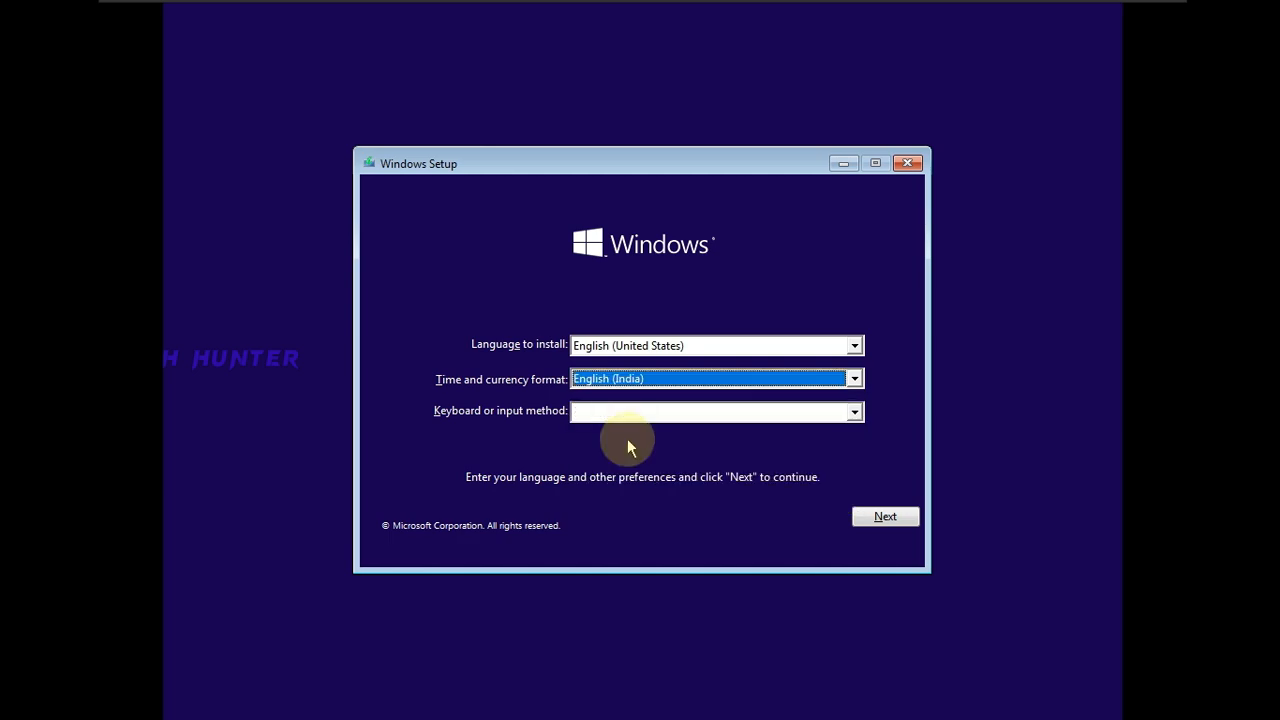
{"action": "left_click", "coordinate": [886, 518]}
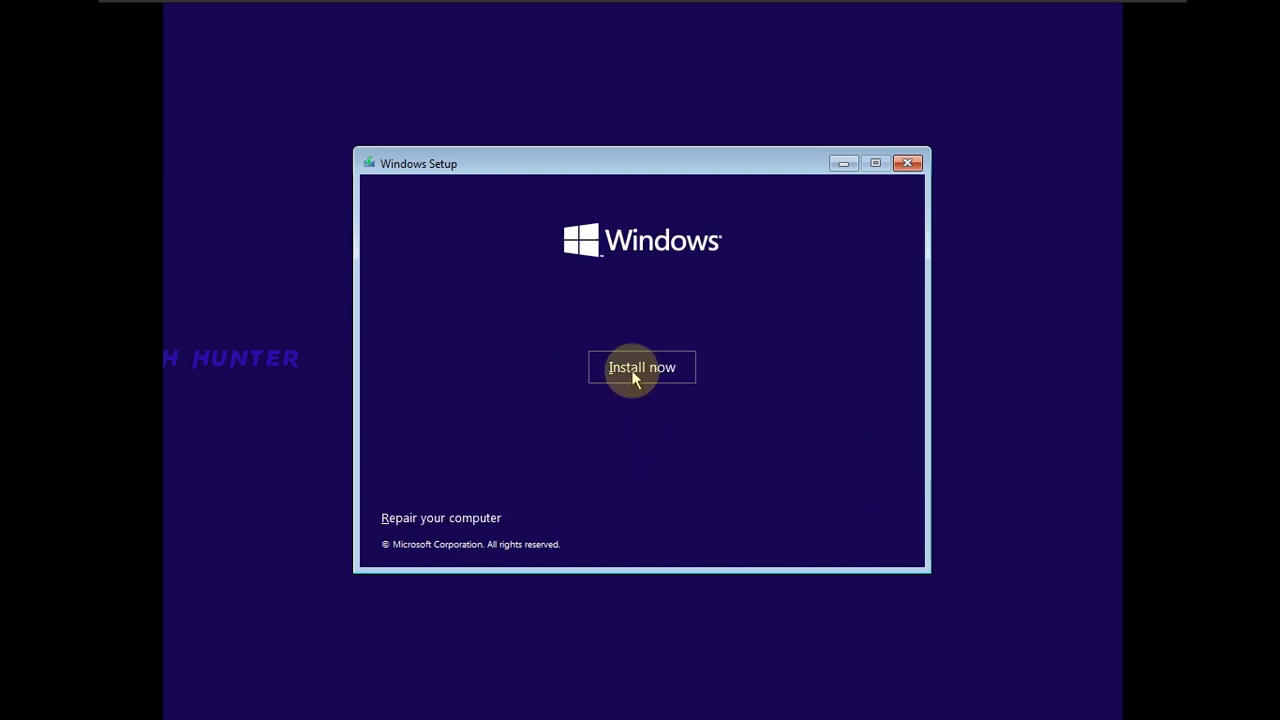
Start installing the Windows 10 Pro edition without a product key and accept the license terms
{"action": "left_click", "coordinate": [636, 378]}
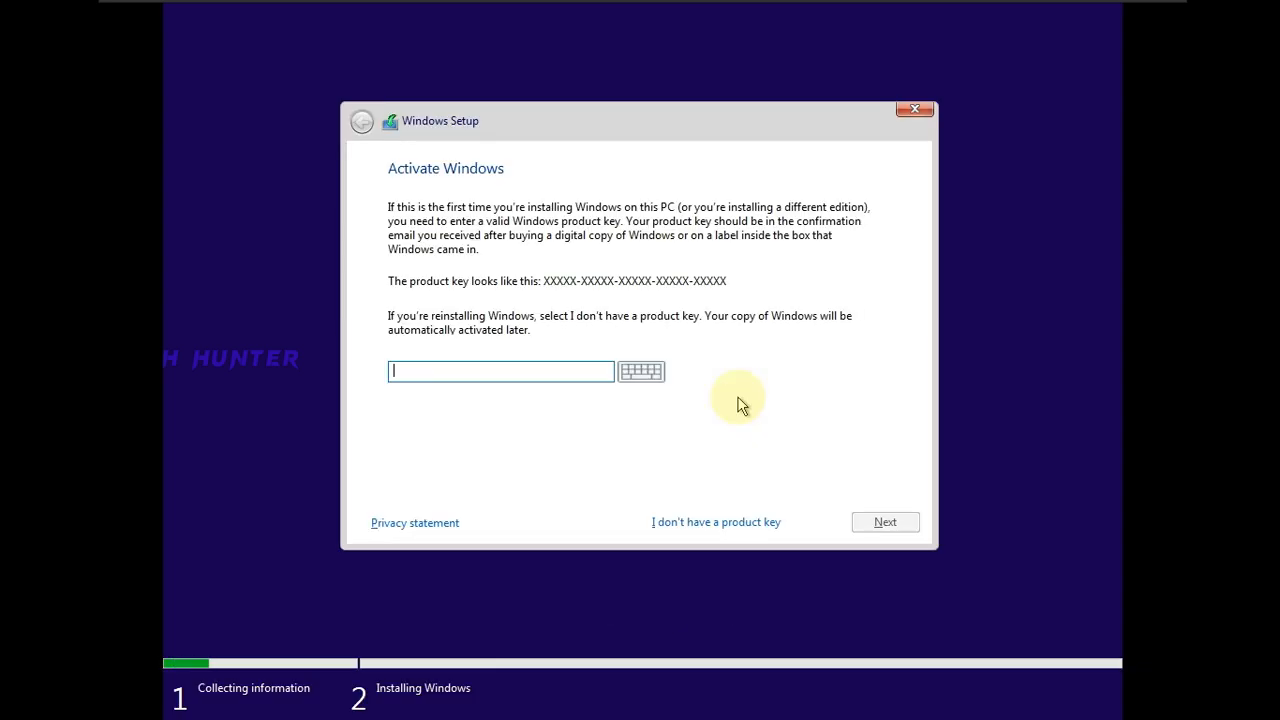
{"action": "left_click", "coordinate": [730, 522]}
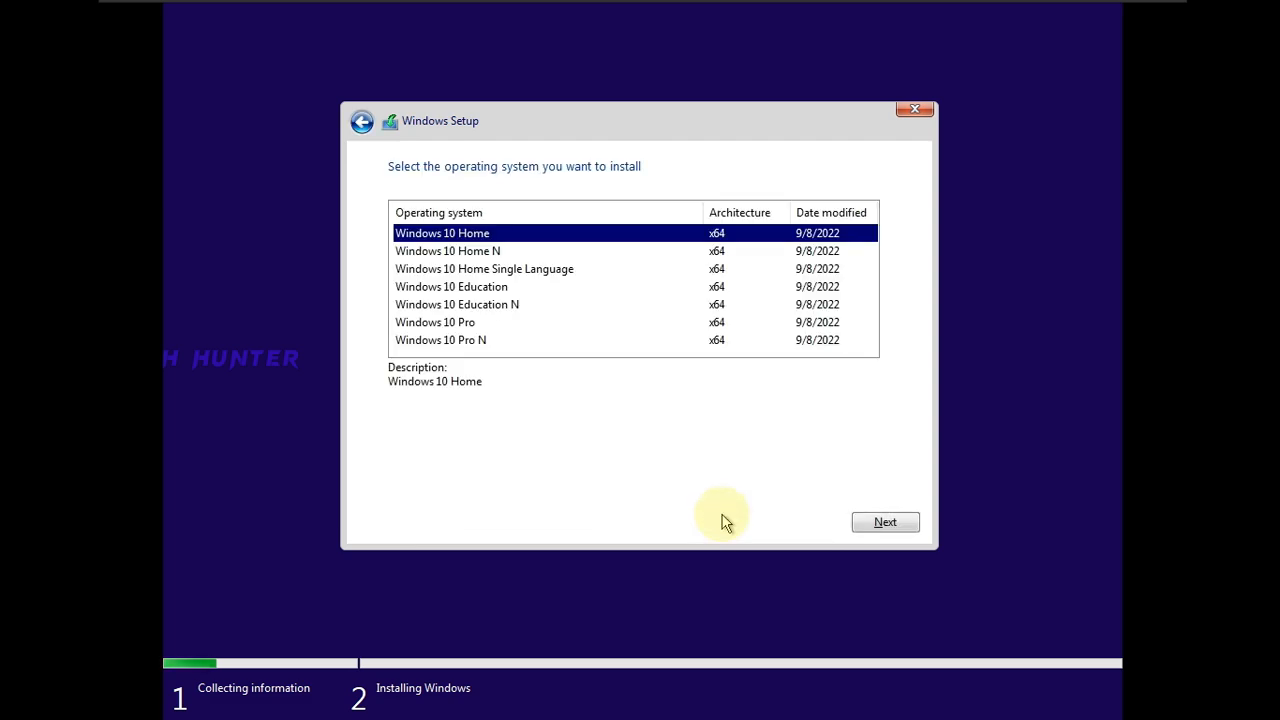
{"action": "left_click", "coordinate": [440, 322]}
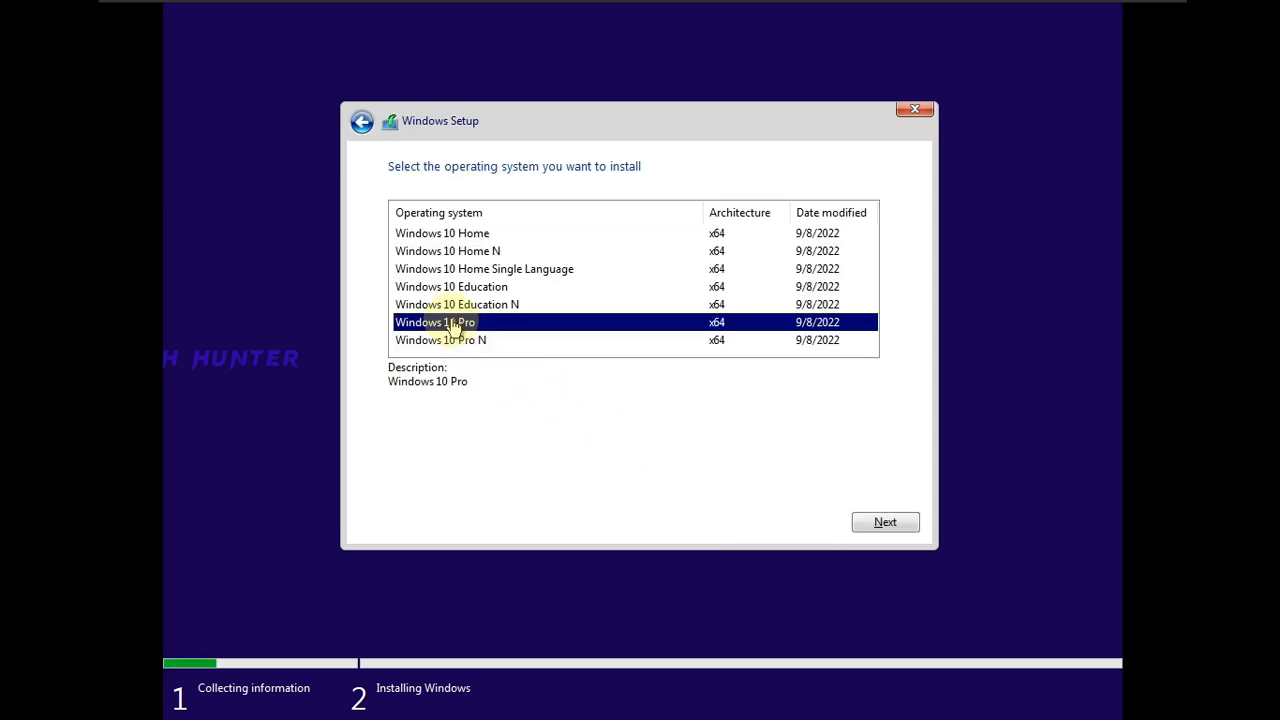
{"action": "left_click", "coordinate": [885, 521]}
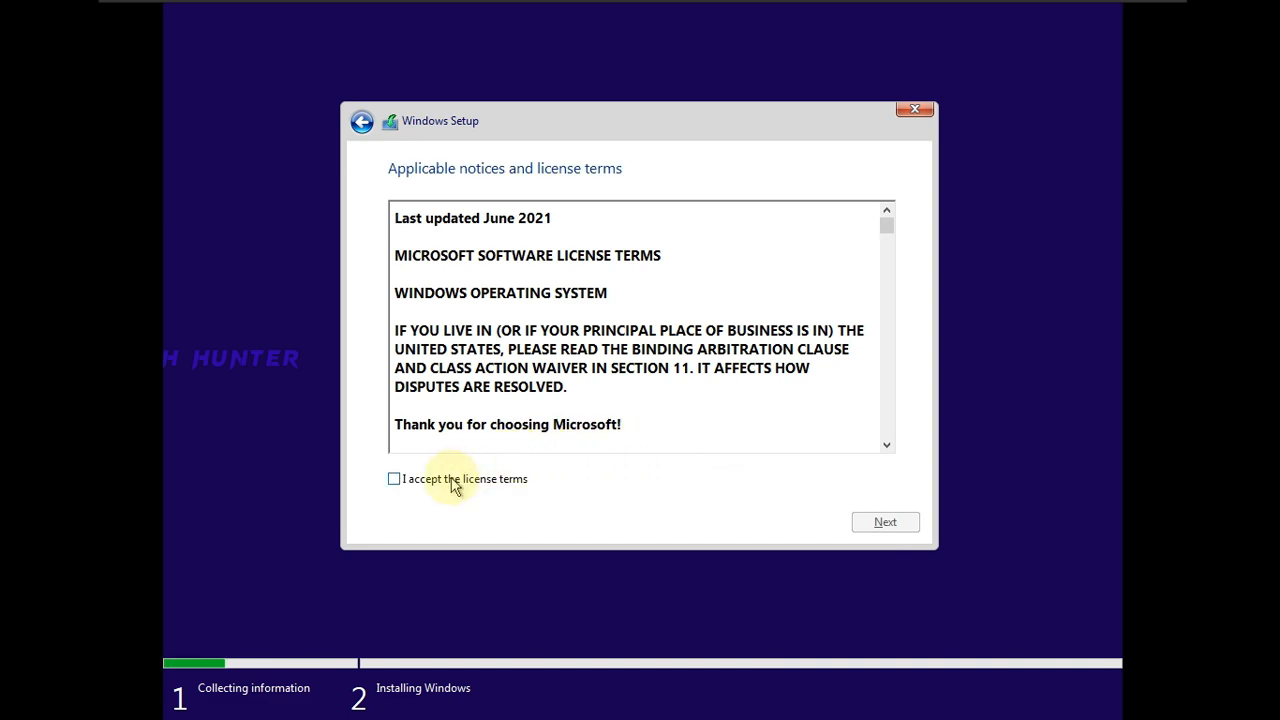
{"action": "left_click", "coordinate": [451, 479]}
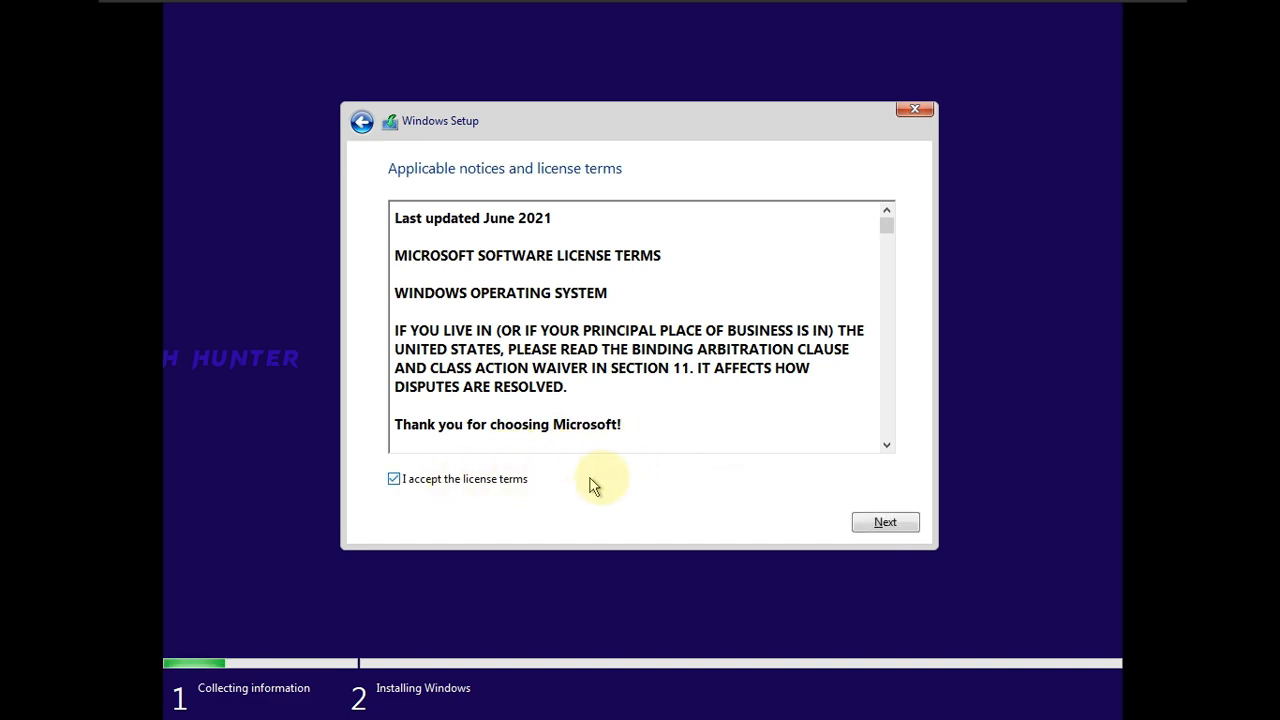
{"action": "left_click", "coordinate": [885, 524]}
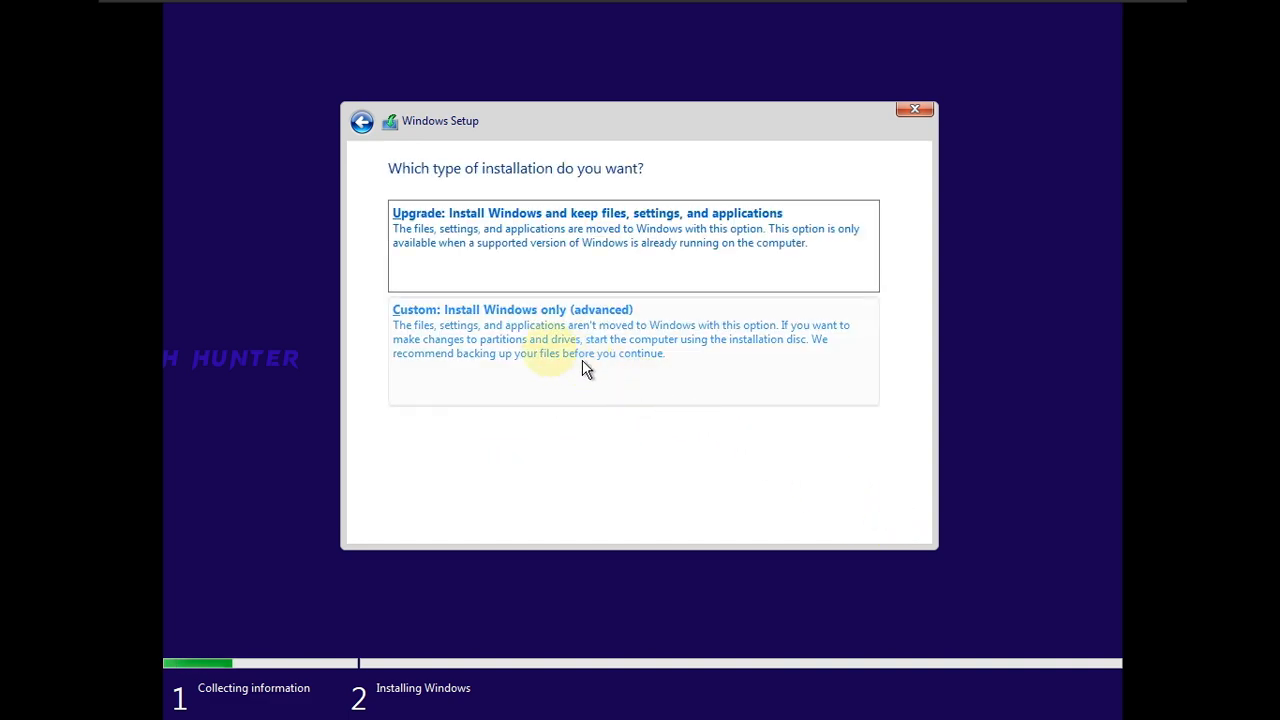
Choose the custom Windows-only installation and select the unallocated space on Drive 0
{"action": "left_click", "coordinate": [517, 336]}
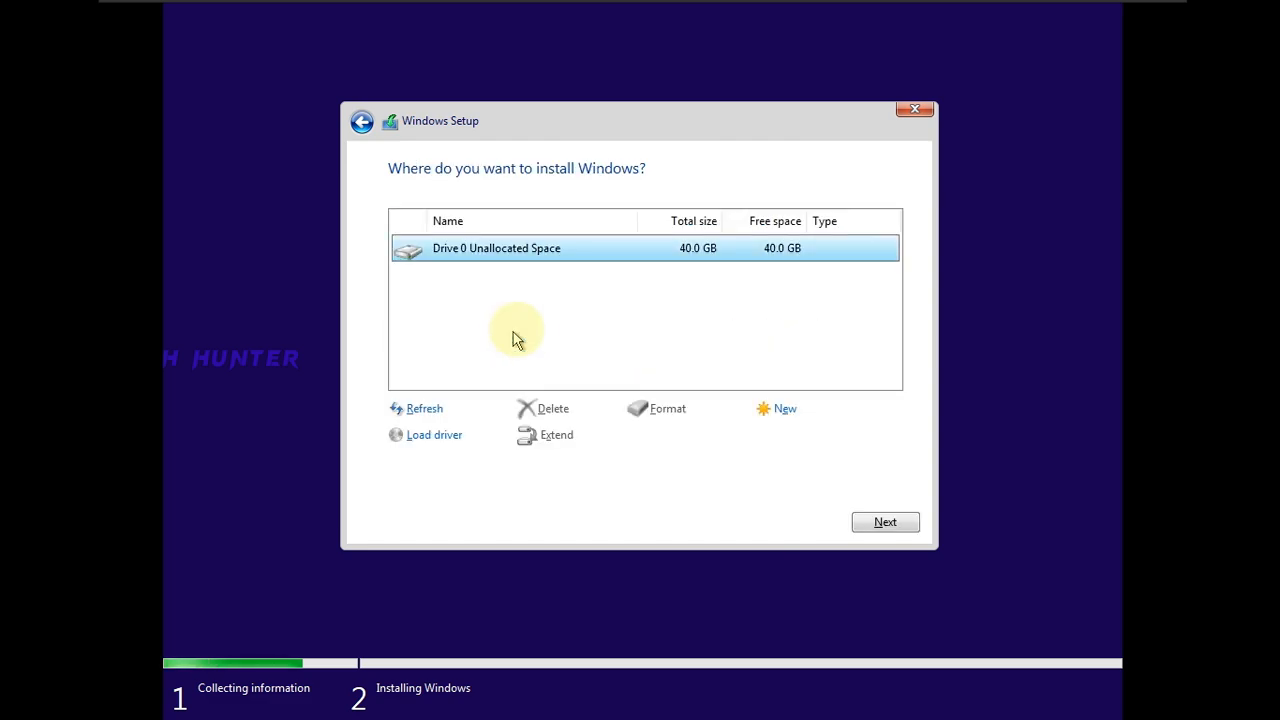
{"action": "left_click", "coordinate": [718, 323]}
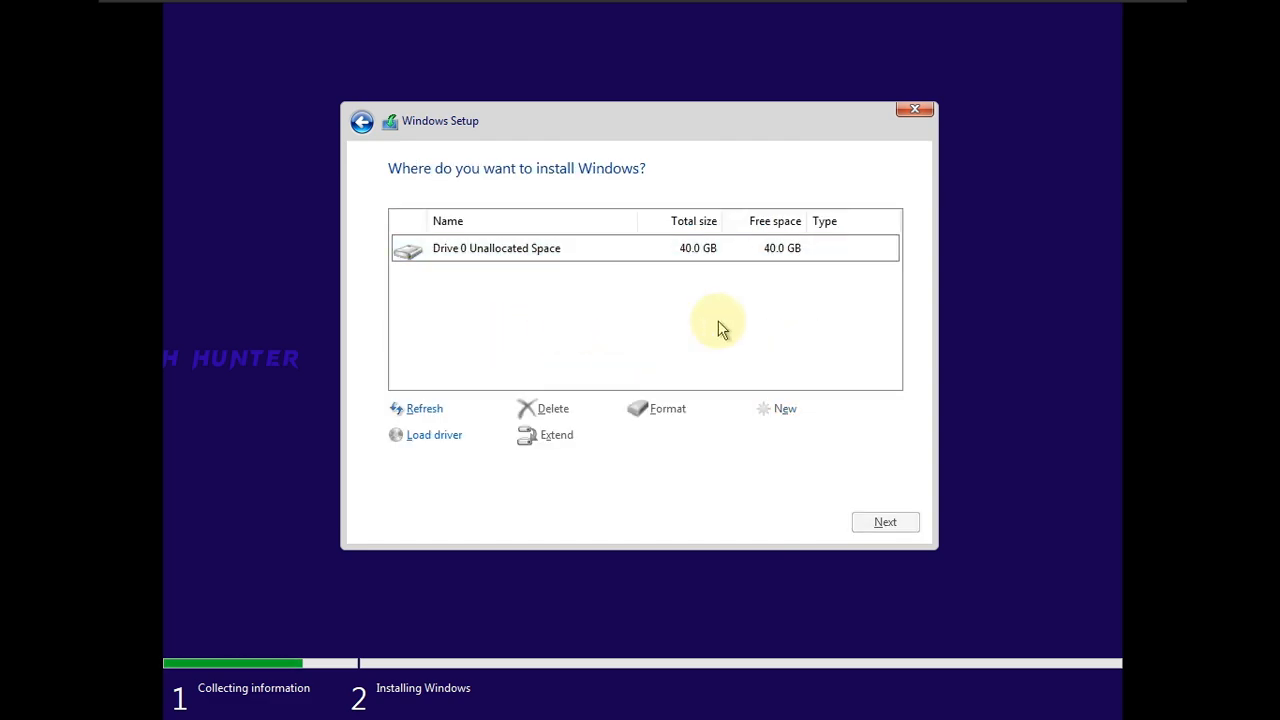
{"action": "left_click", "coordinate": [691, 253]}
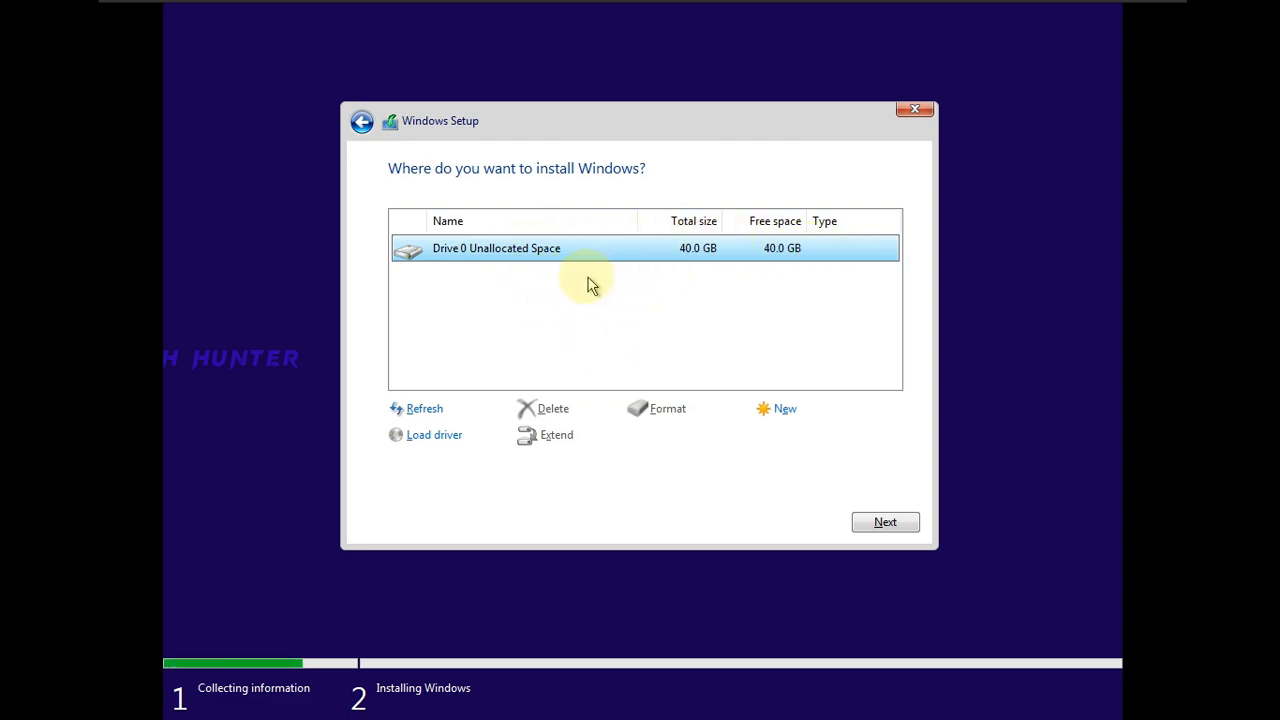
Create a 20000 MB partition from the unallocated space on Drive 0 and allow the additional system partitions
{"action": "left_click", "coordinate": [783, 410]}
{"action": "left_click_drag", "start_coordinate": [737, 443], "coordinate": [683, 441]}
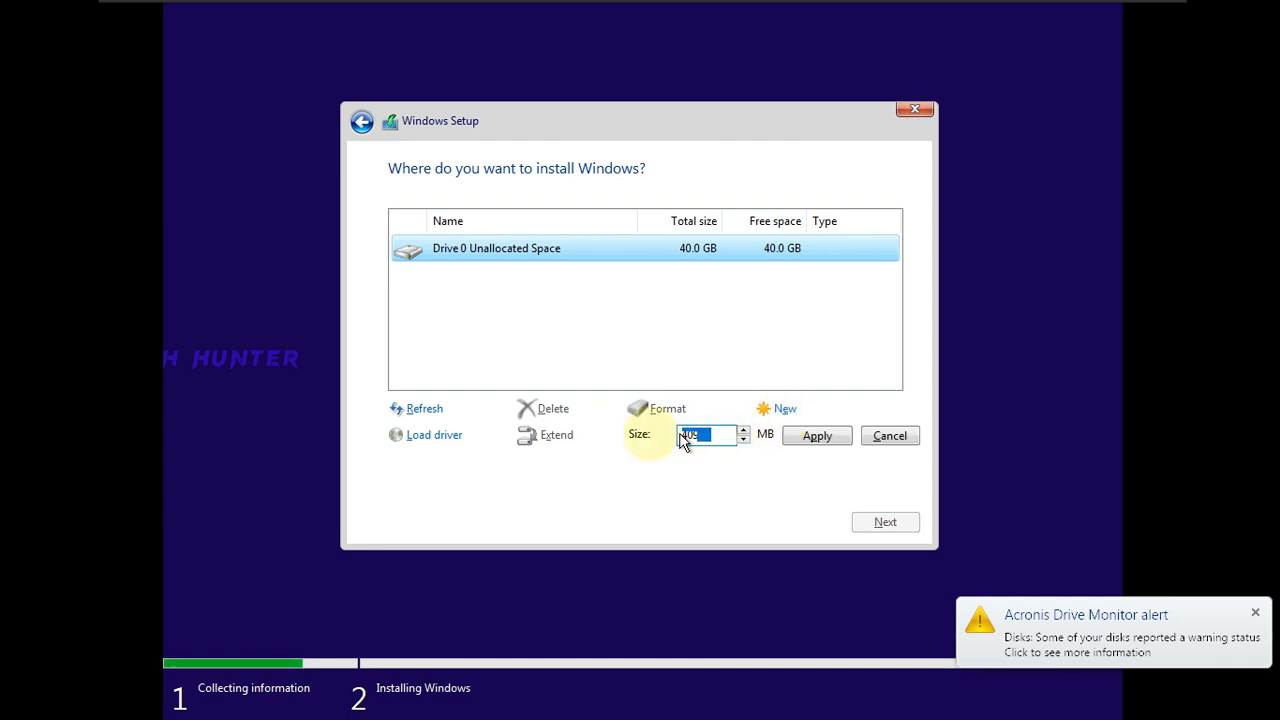
{"action": "type", "text": "20000"}
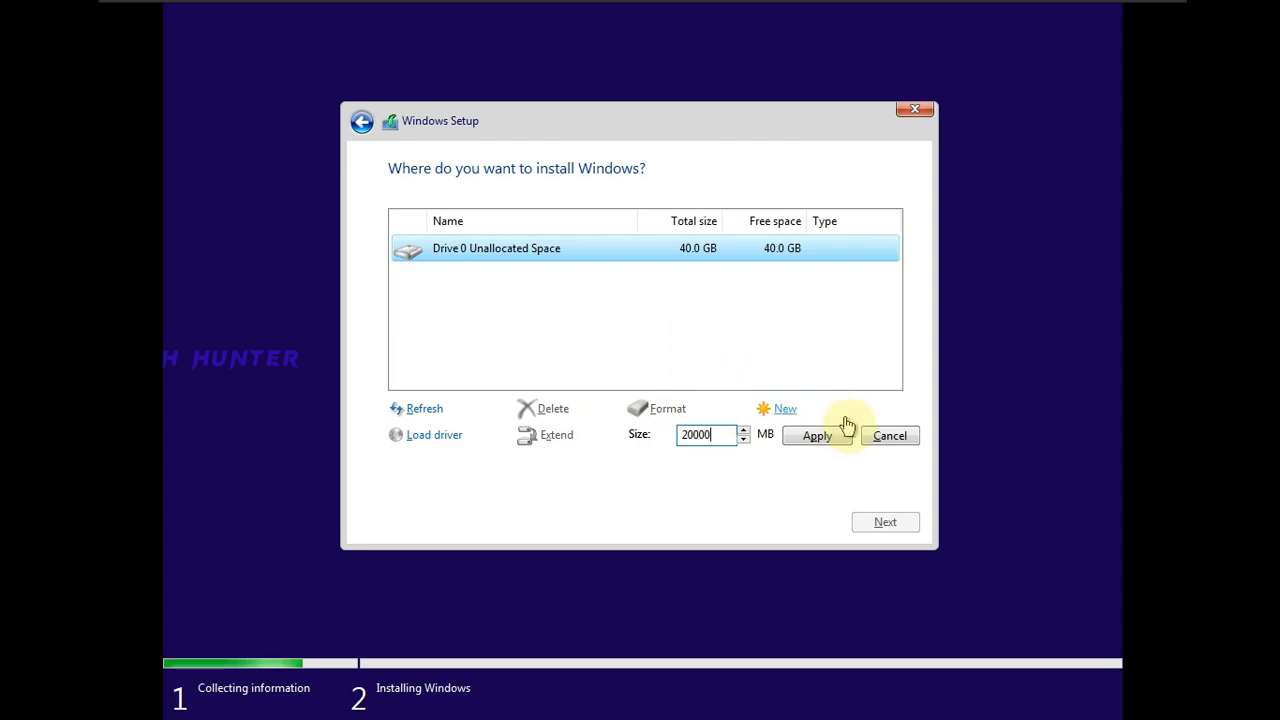
{"action": "left_click", "coordinate": [820, 438]}
{"action": "left_click", "coordinate": [768, 437]}
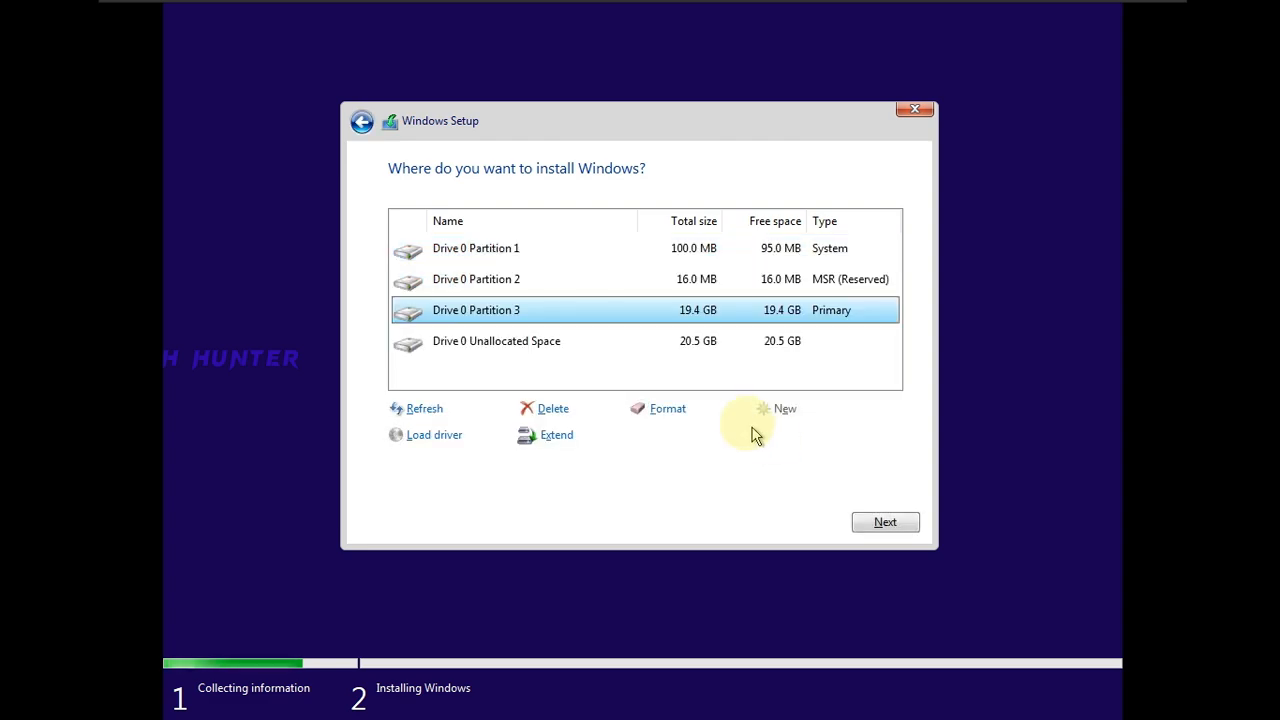
Create another partition from the remaining unallocated space, using the full 20959 MB
{"action": "left_click", "coordinate": [677, 279]}
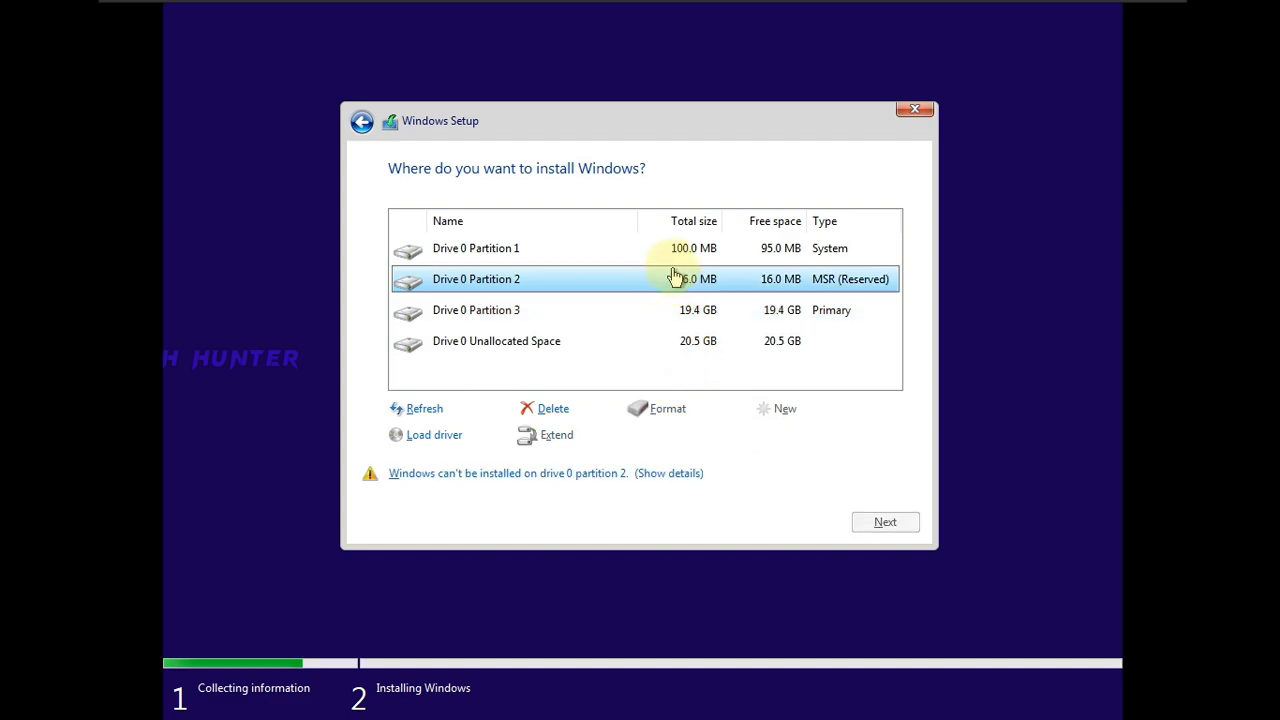
{"action": "left_click", "coordinate": [674, 252]}
{"action": "left_click", "coordinate": [684, 344]}
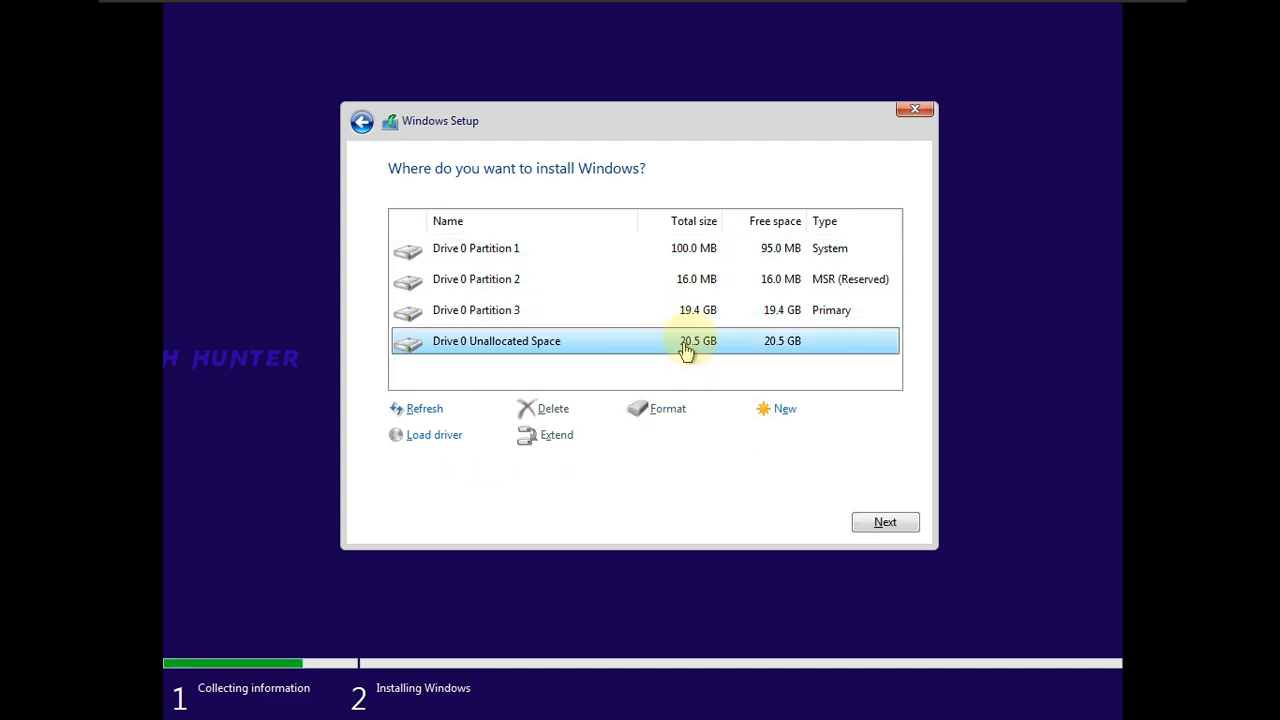
{"action": "left_click", "coordinate": [782, 413]}
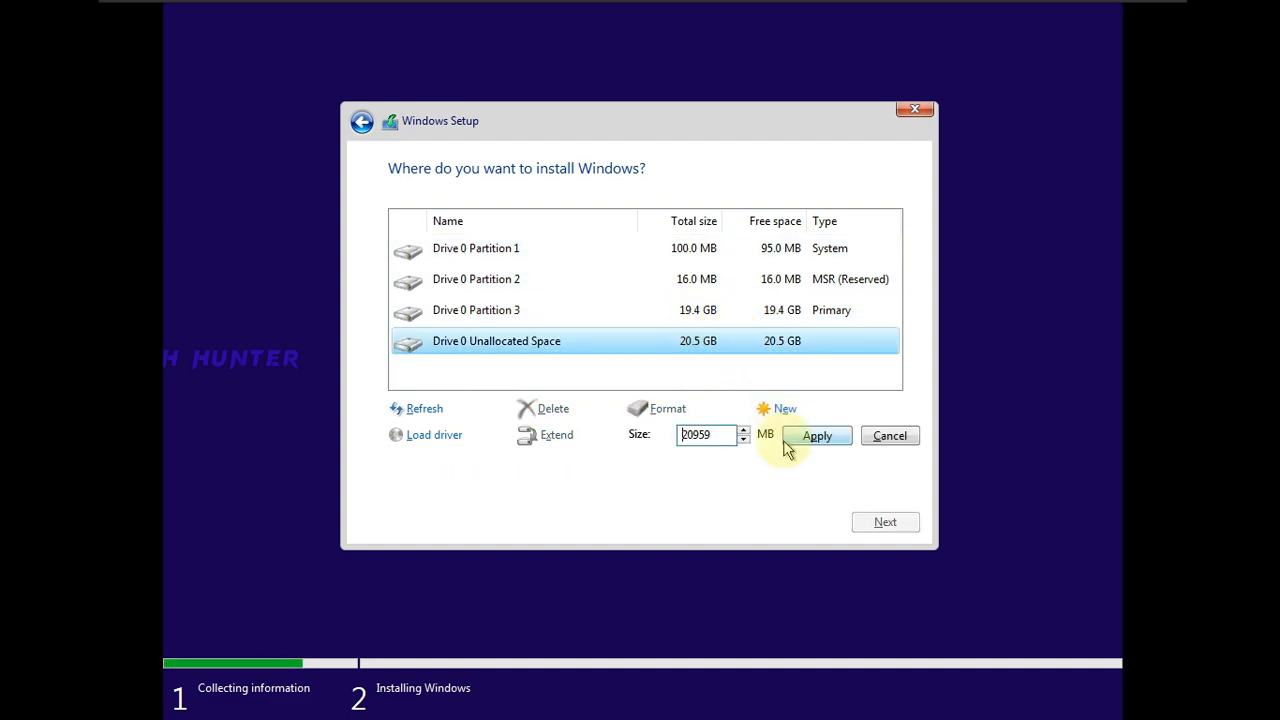
{"action": "left_click", "coordinate": [806, 441]}
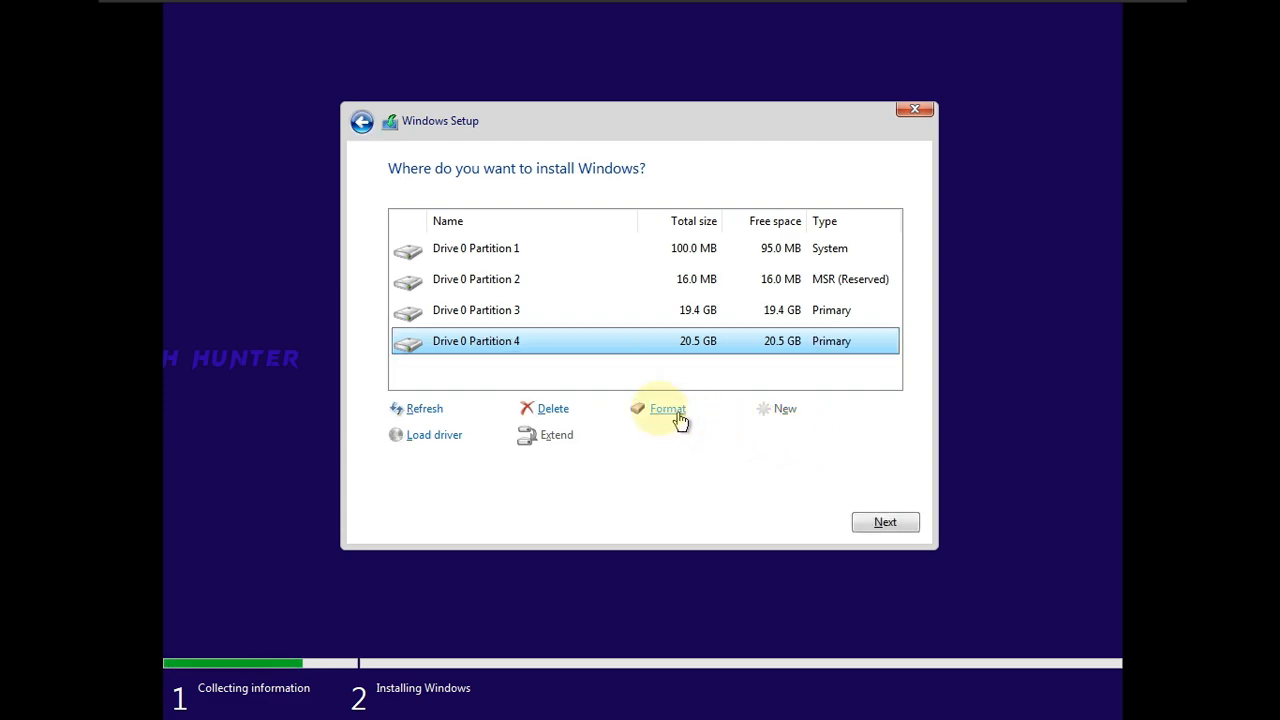
Delete all partitions on Drive 0, including the system and MSR reserved ones
{"action": "left_click", "coordinate": [510, 311]}
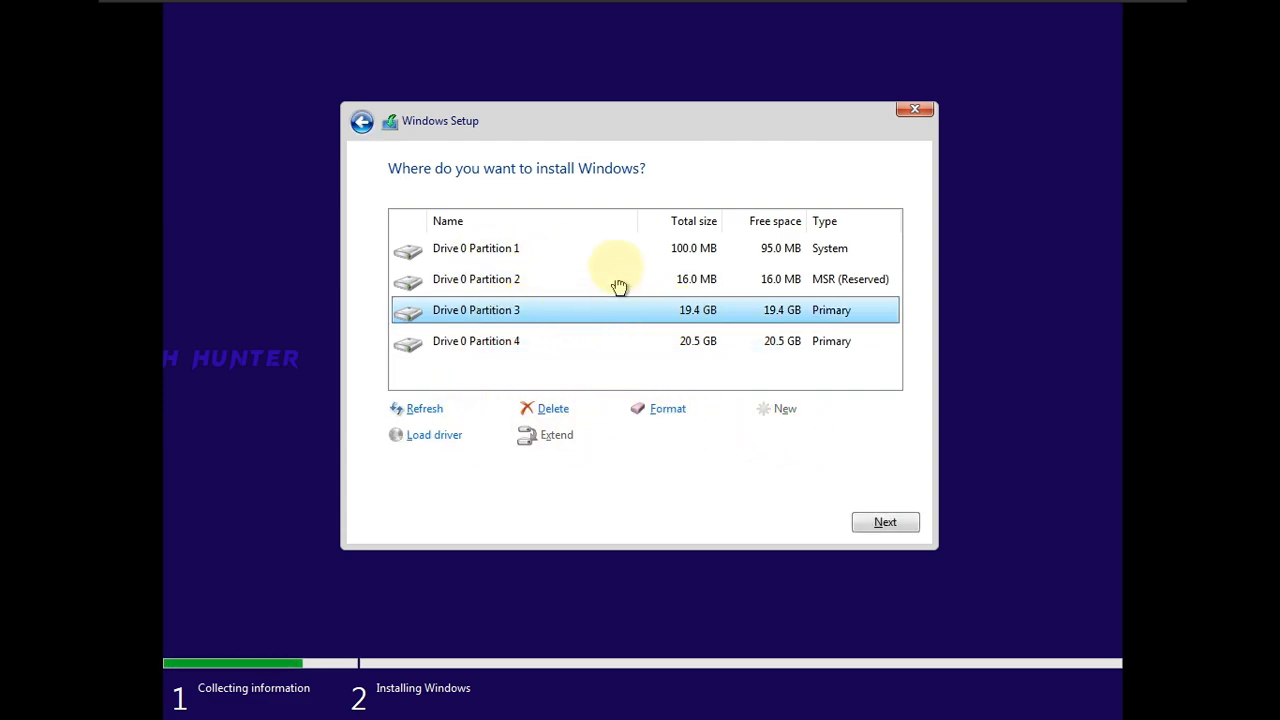
{"action": "left_click", "coordinate": [548, 410]}
{"action": "left_click", "coordinate": [752, 434]}
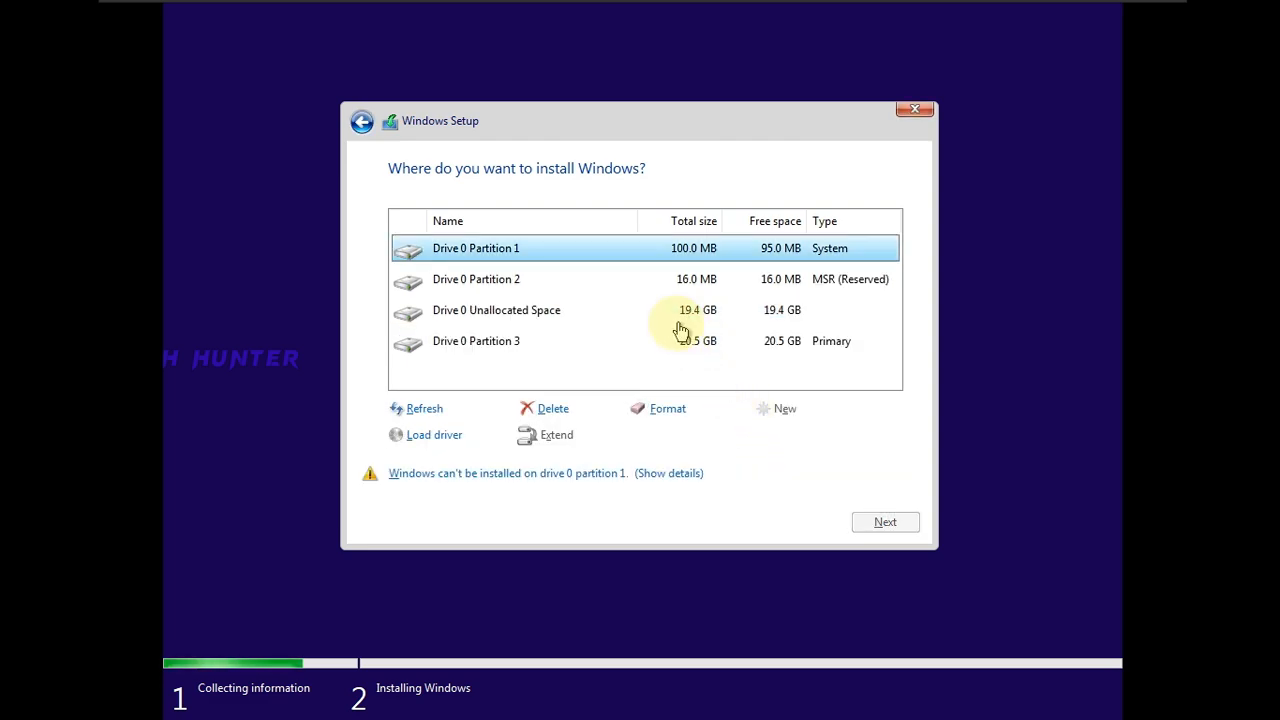
{"action": "left_click", "coordinate": [580, 280]}
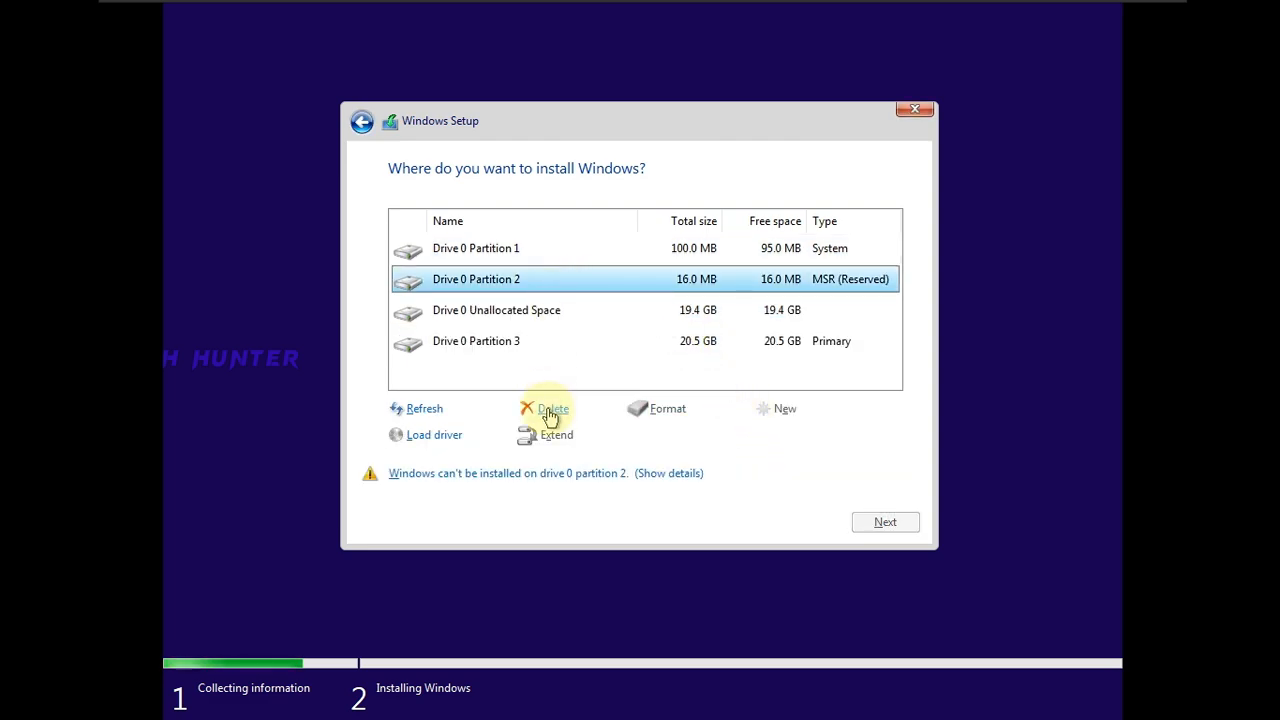
{"action": "left_click", "coordinate": [550, 410]}
{"action": "left_click", "coordinate": [763, 437]}
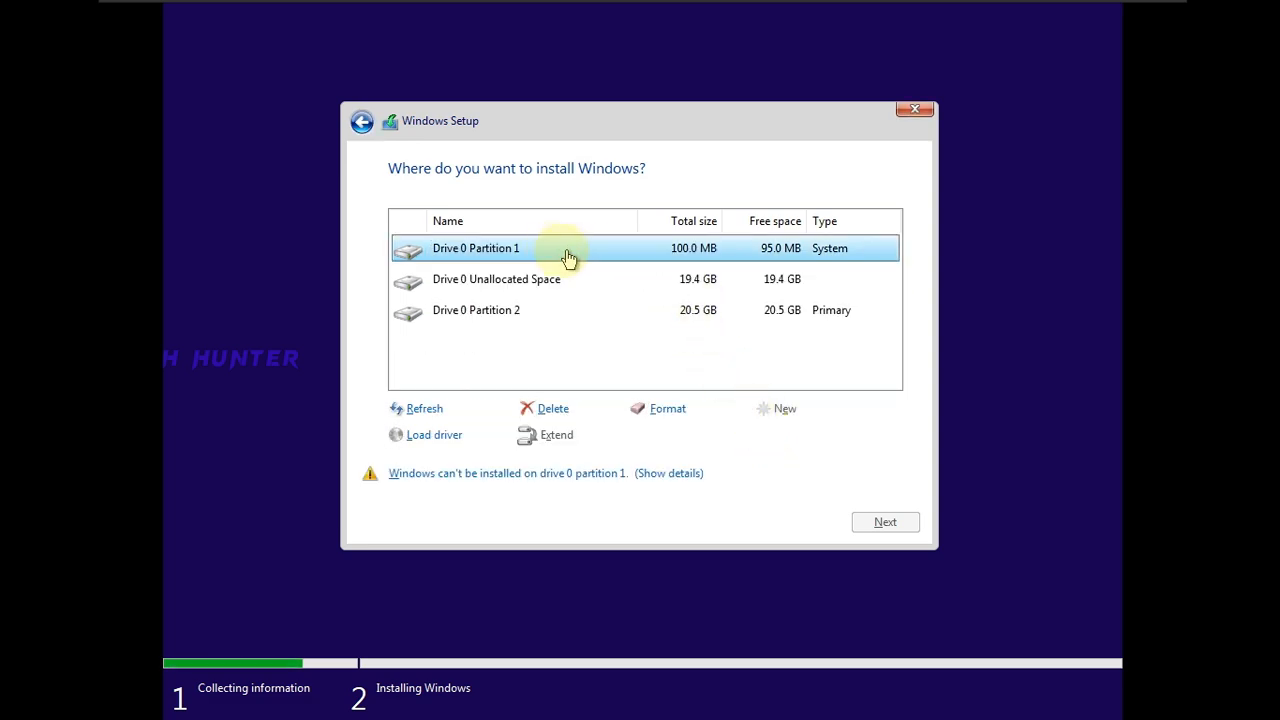
{"action": "left_click", "coordinate": [530, 414]}
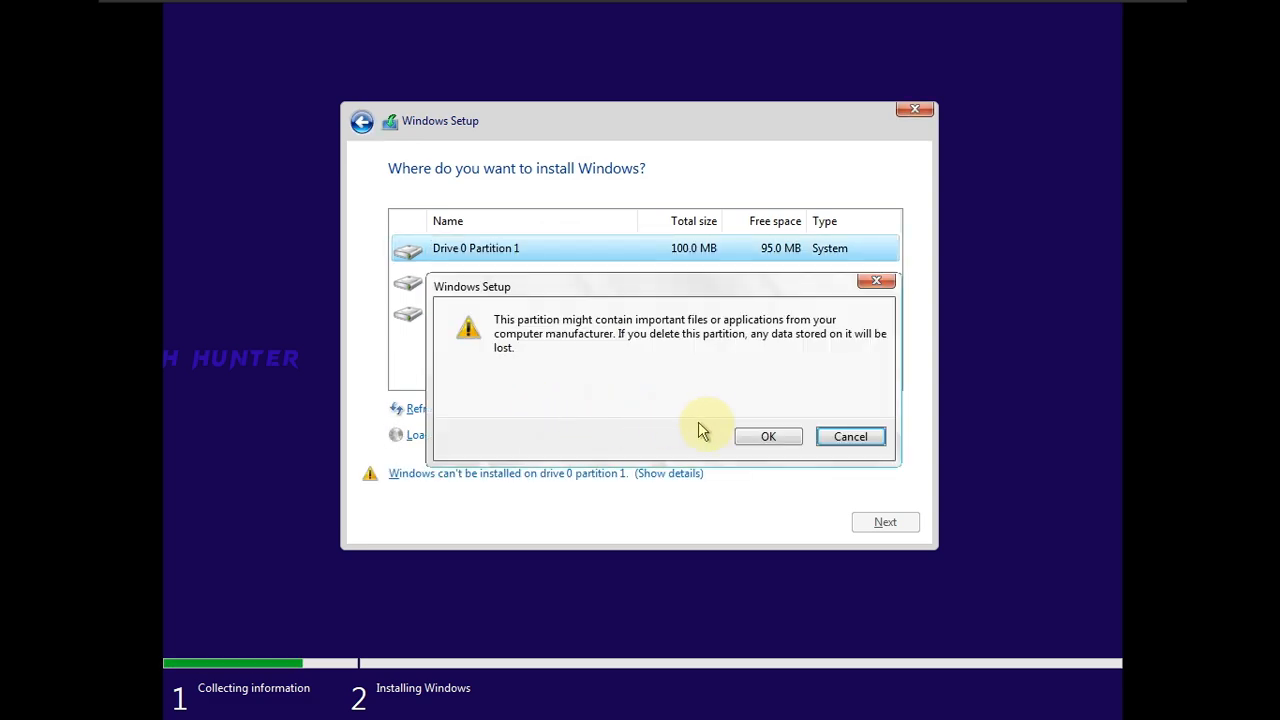
{"action": "left_click", "coordinate": [762, 434]}
{"action": "left_click", "coordinate": [538, 279]}
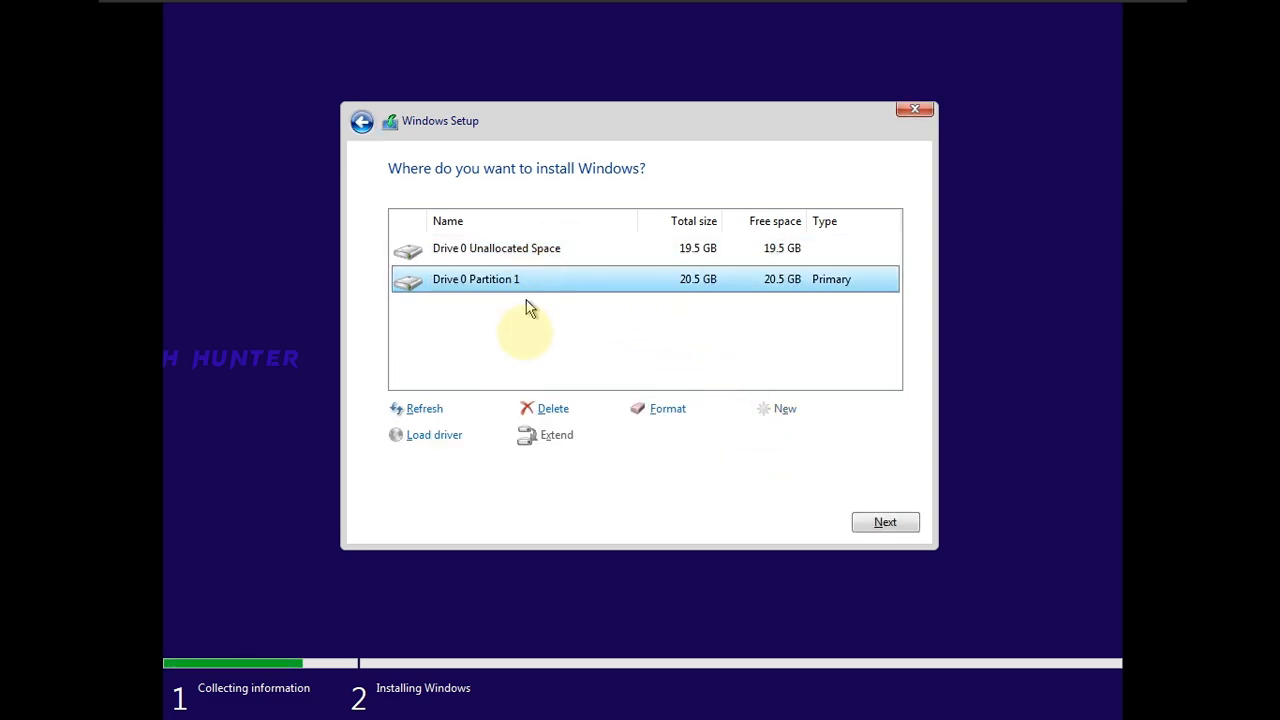
{"action": "left_click", "coordinate": [534, 409]}
{"action": "left_click", "coordinate": [768, 440]}
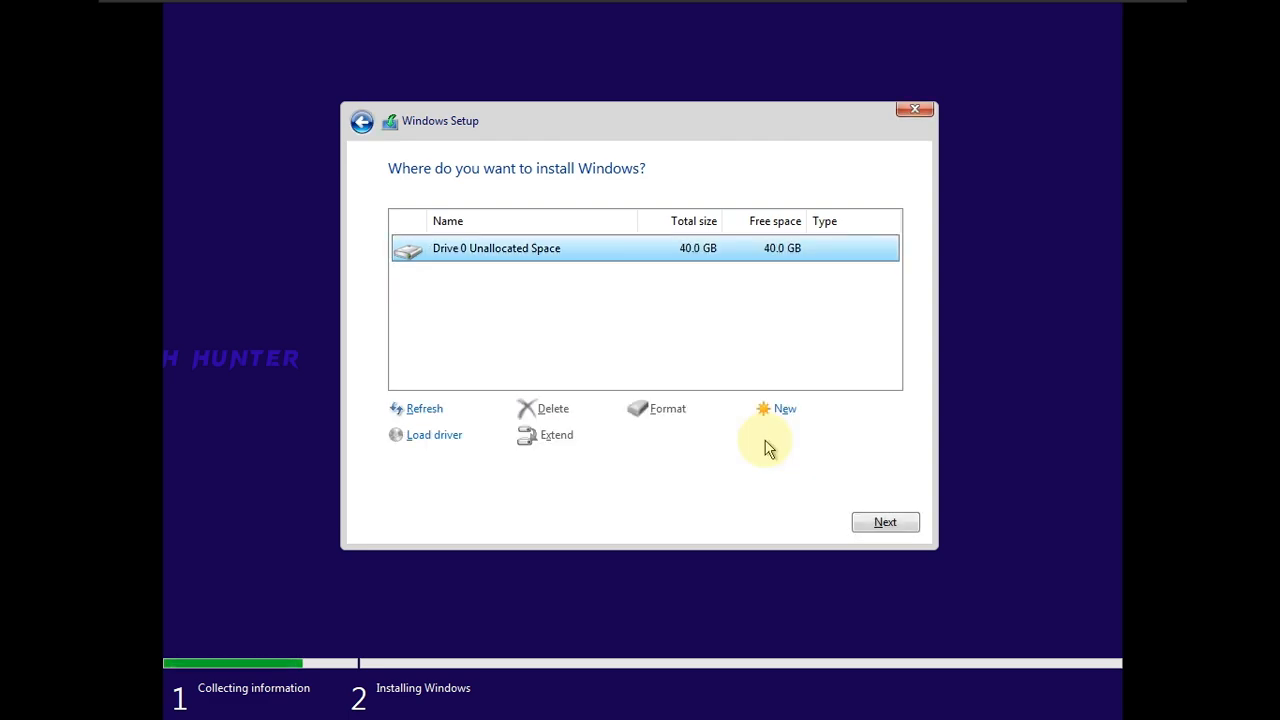
Create one partition using the full 40959 MB of Drive 0 and allow the additional system partitions
{"action": "left_click", "coordinate": [778, 412]}
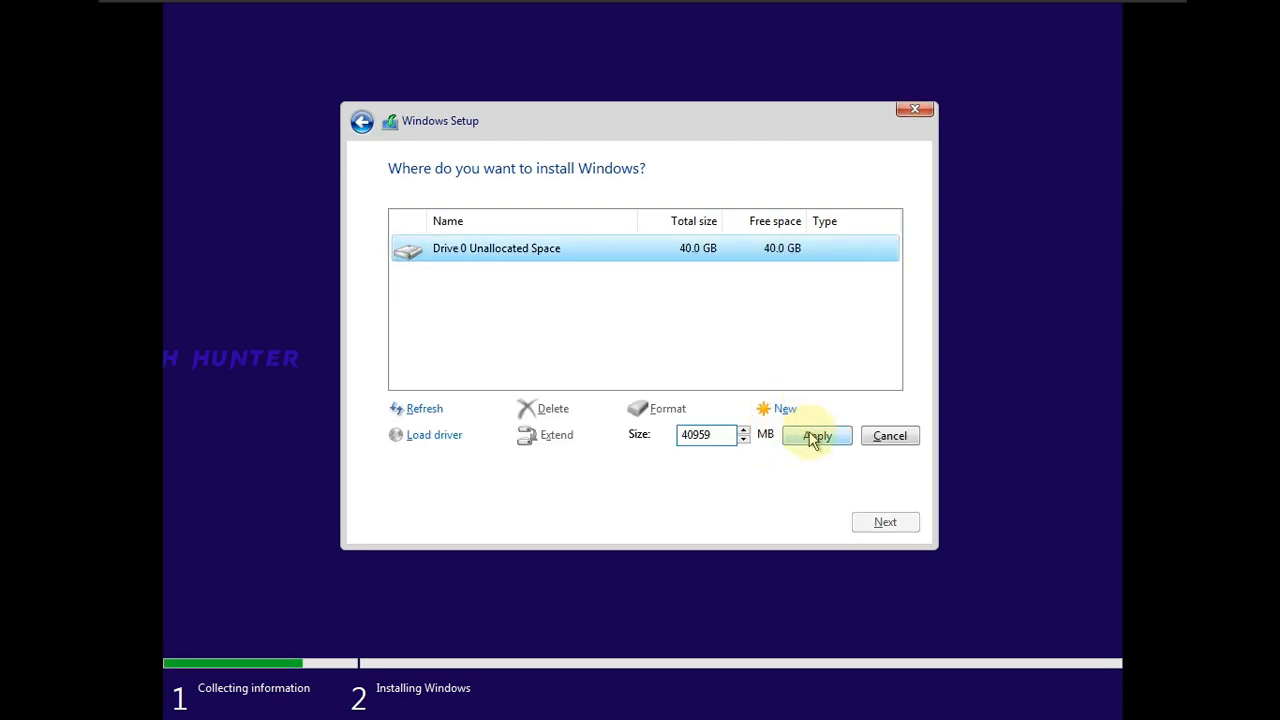
{"action": "left_click", "coordinate": [814, 435]}
{"action": "left_click", "coordinate": [766, 438]}
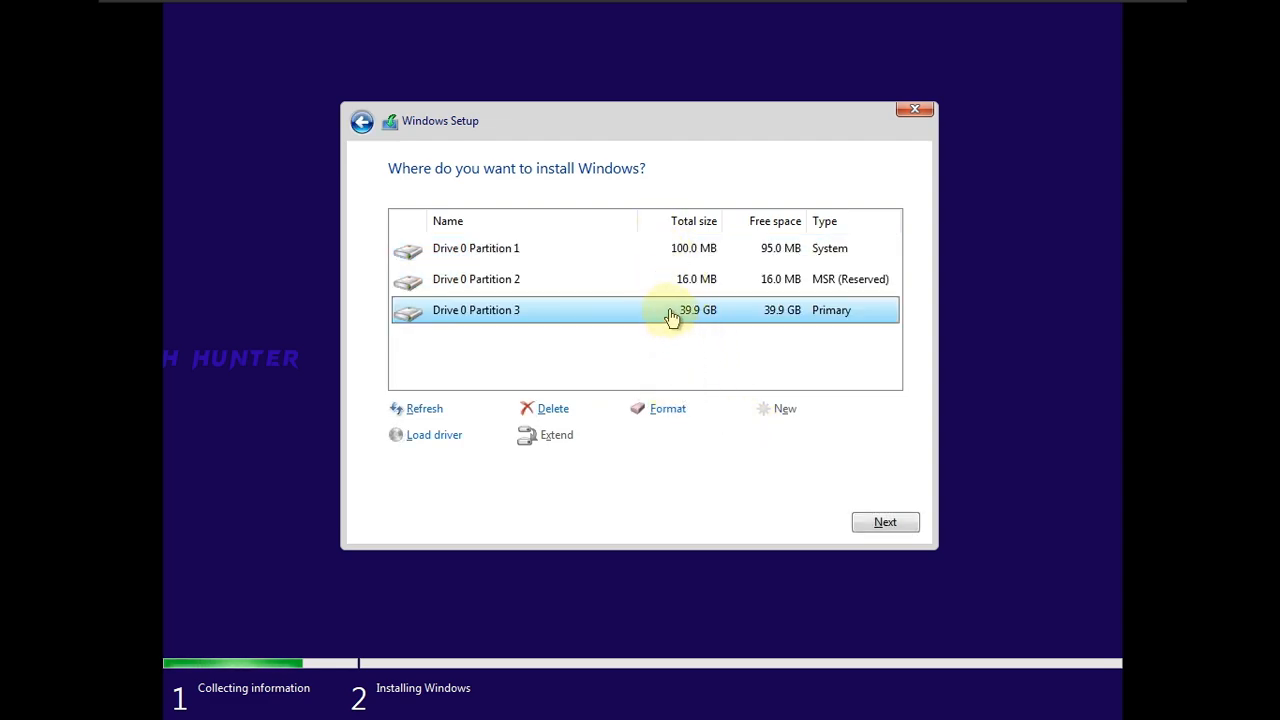
Install Windows on the large primary partition and restart the virtual machine when setup requires it
{"action": "left_click", "coordinate": [885, 522]}
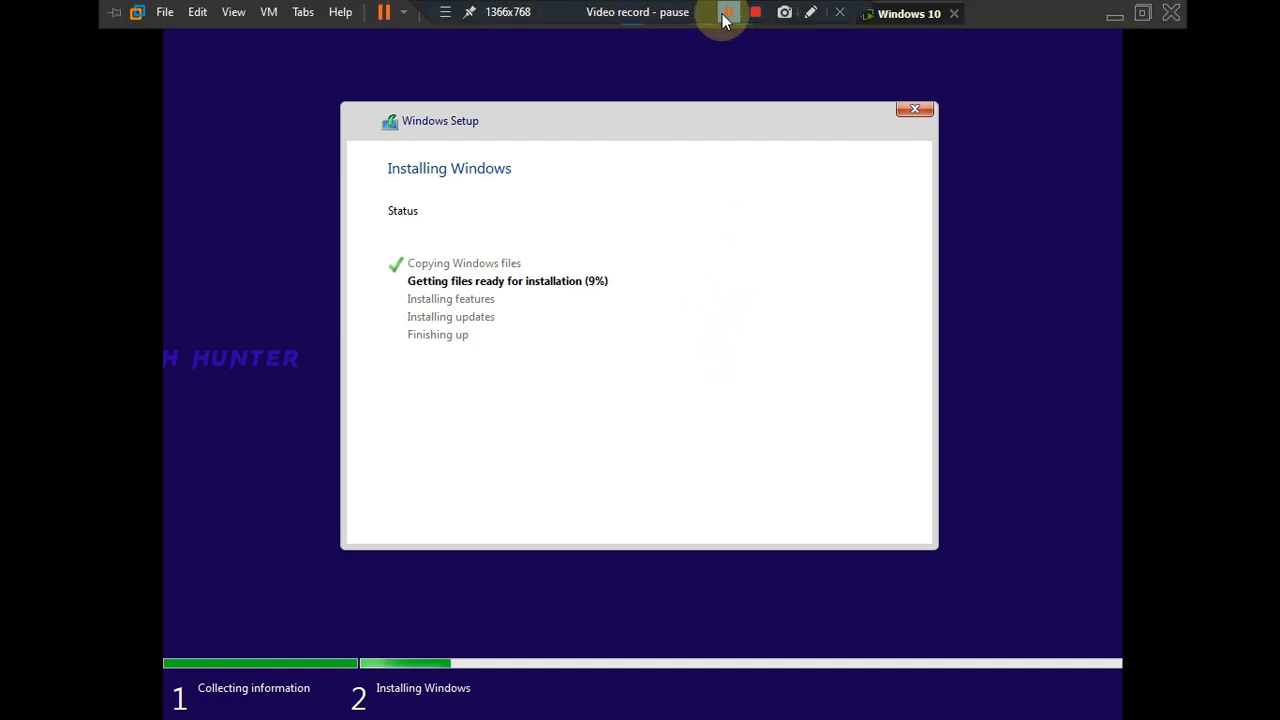
{"action": "left_click", "coordinate": [729, 12]}
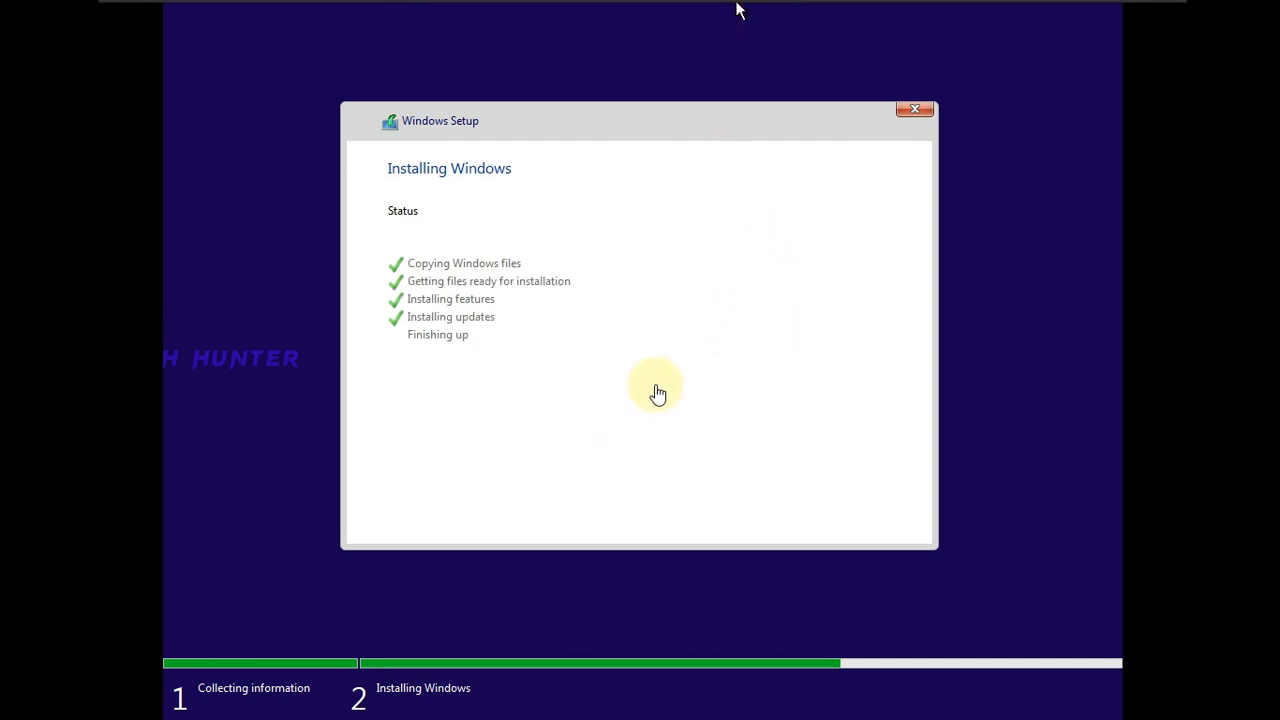
{"action": "mouse_move", "coordinate": [689, 8]}
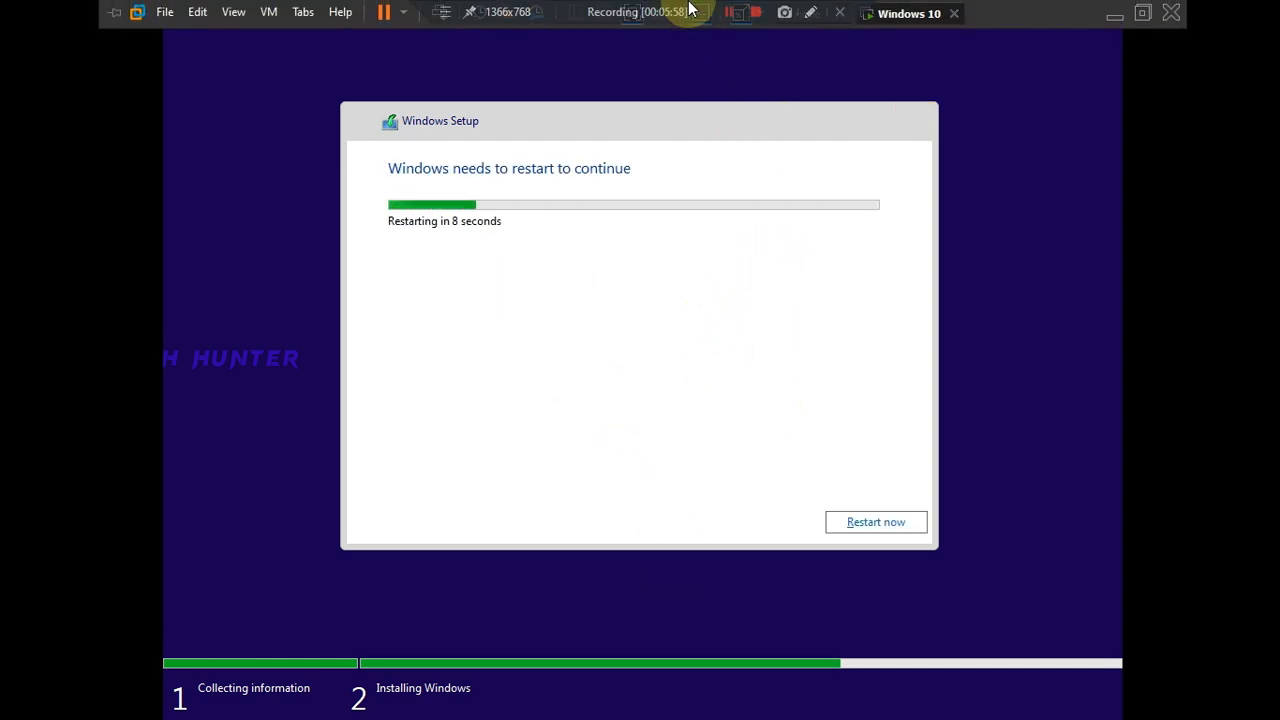
{"action": "left_click", "coordinate": [874, 525]}
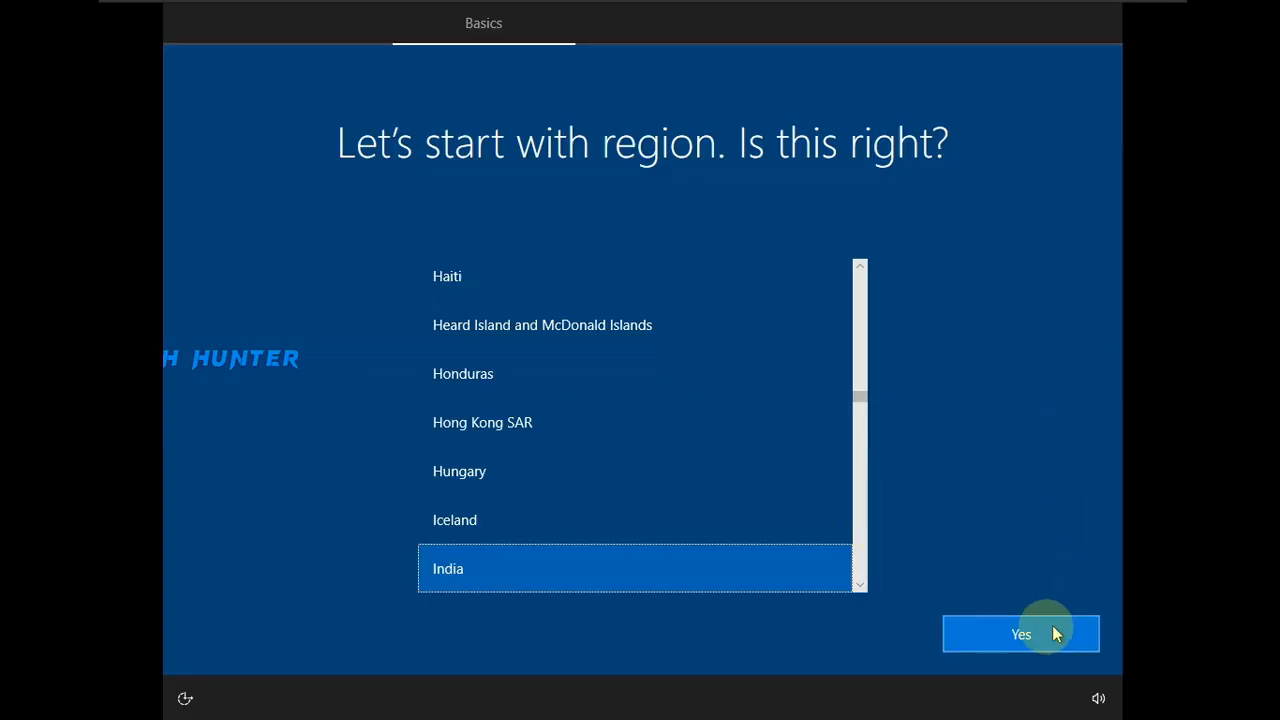
Set the region to India and the keyboard layout to English (India), without adding a second layout
{"action": "left_click", "coordinate": [1055, 632]}
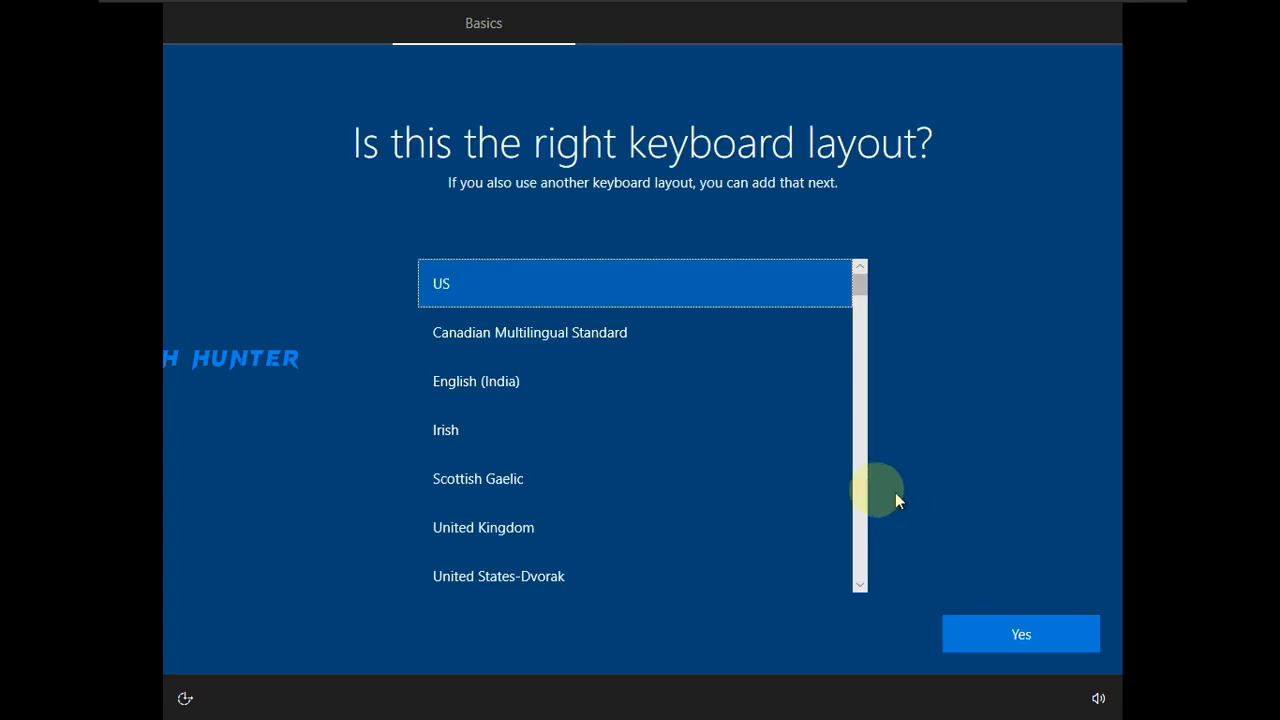
{"action": "left_click", "coordinate": [534, 380]}
{"action": "left_click", "coordinate": [1028, 634]}
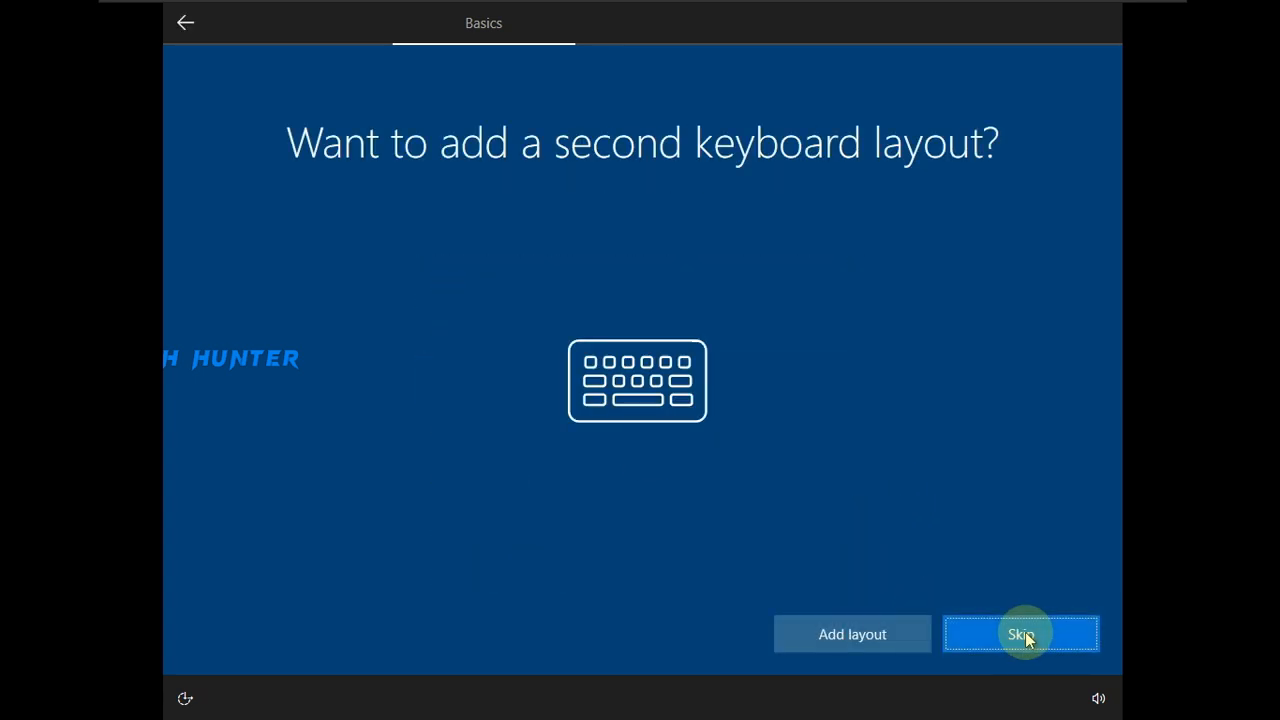
{"action": "left_click", "coordinate": [1022, 634]}
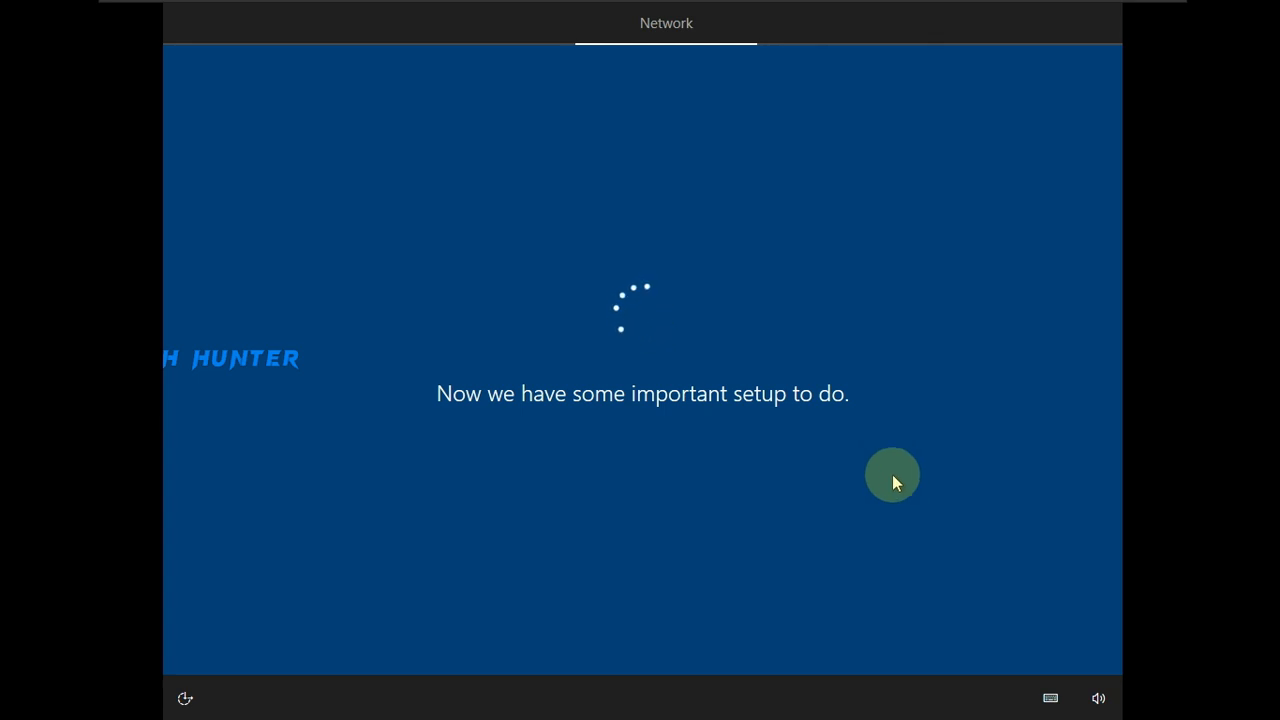
{"action": "mouse_move", "coordinate": [609, 6]}
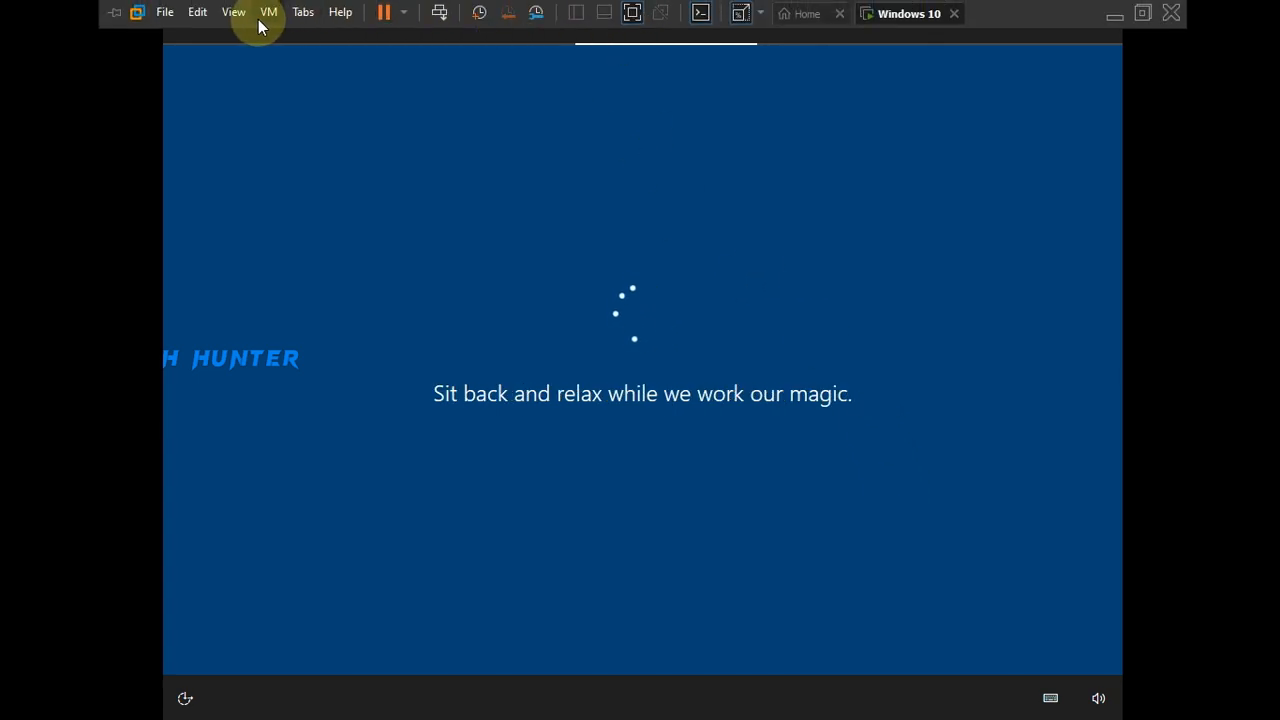
{"action": "left_click", "coordinate": [136, 12]}
{"action": "left_click", "coordinate": [533, 18]}
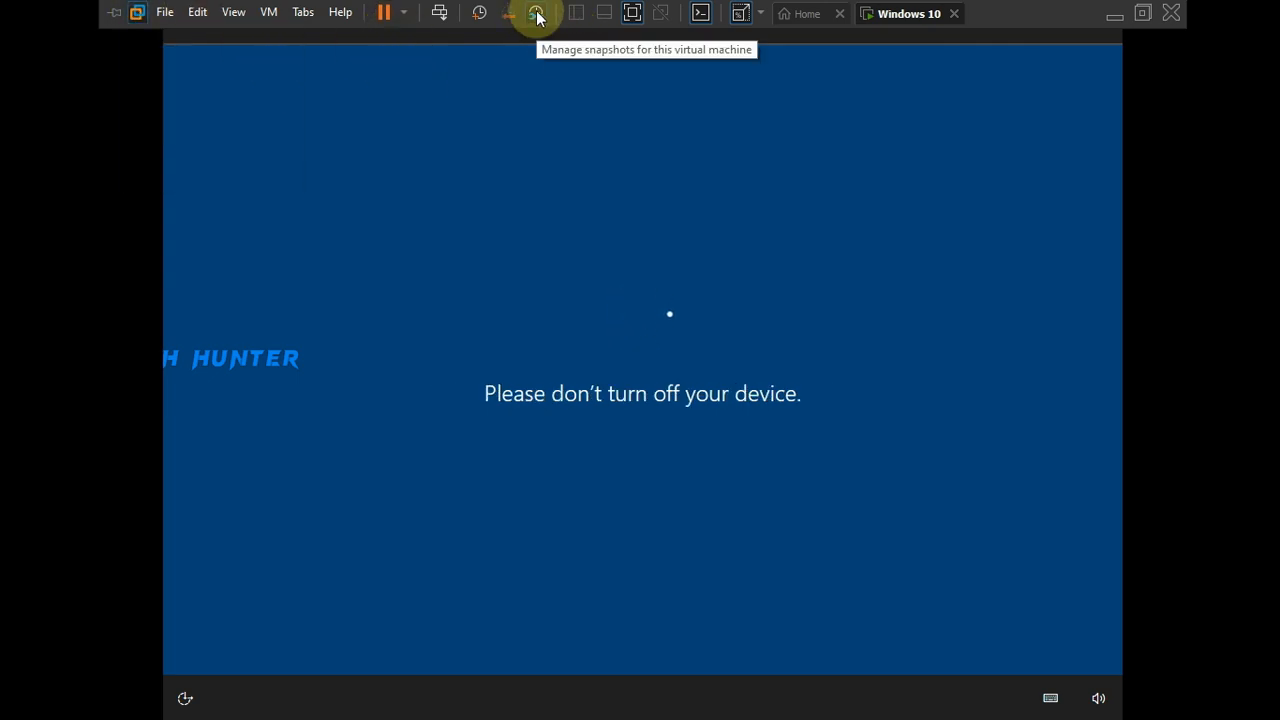
{"action": "left_click", "coordinate": [533, 18]}
{"action": "left_click", "coordinate": [503, 163]}
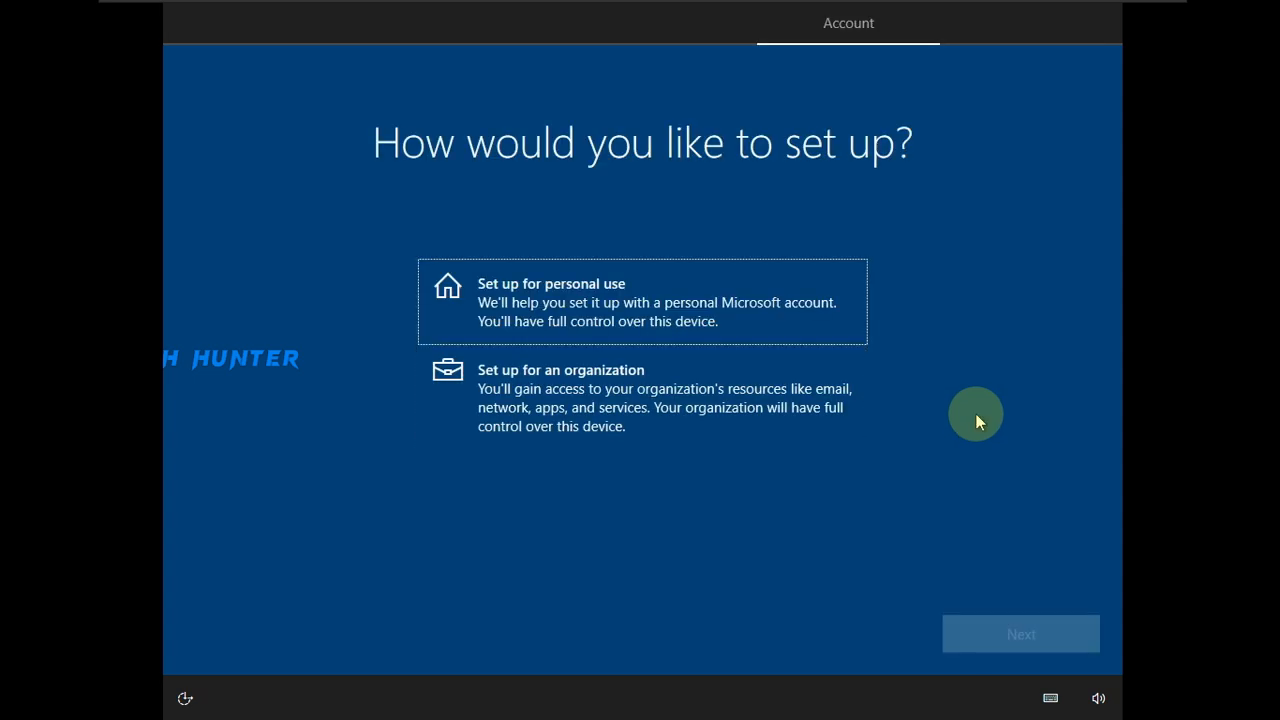
Leave full screen view, start the VMware Tools installation for the virtual machine and dismiss its hint bar
{"action": "mouse_move", "coordinate": [909, 12]}
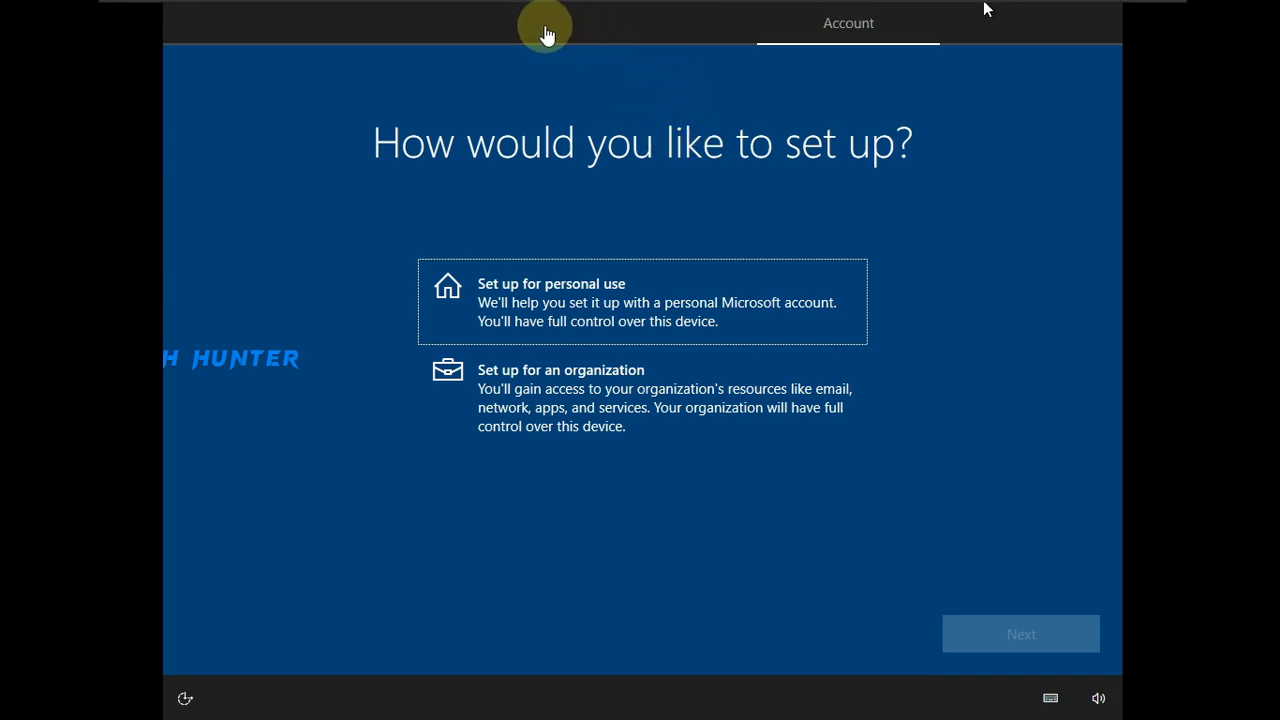
{"action": "mouse_move", "coordinate": [724, 8]}
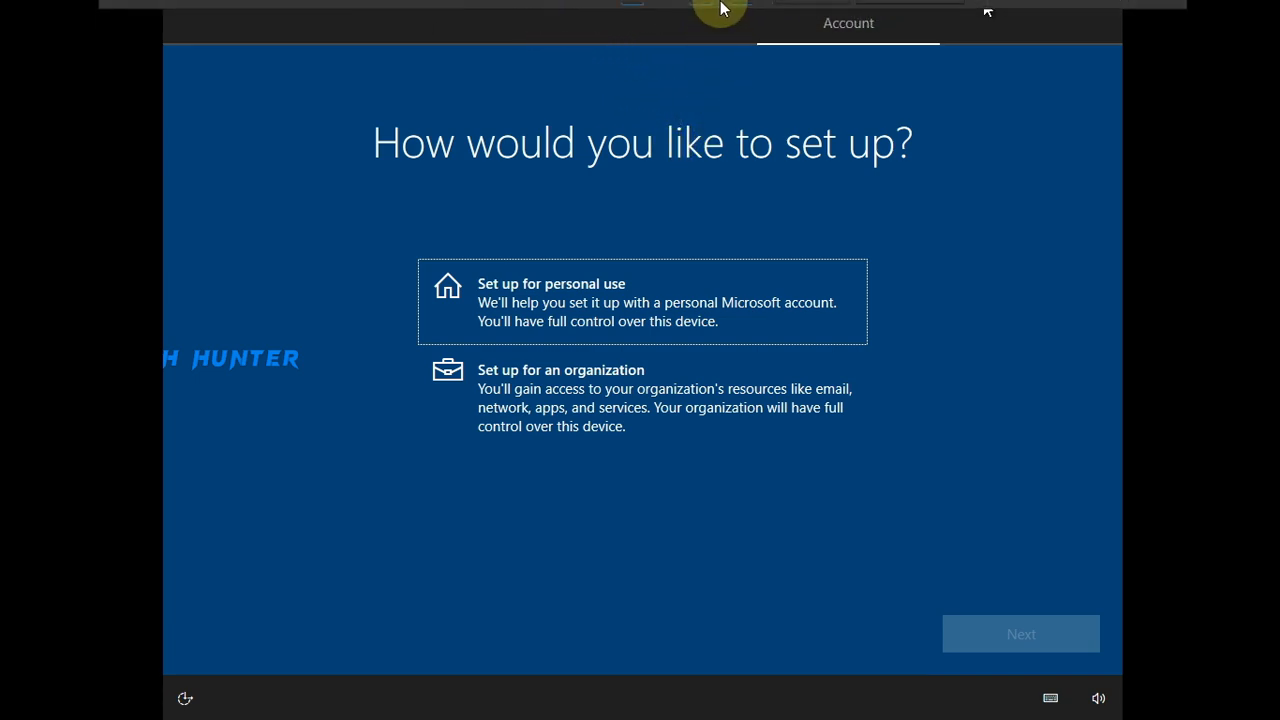
{"action": "left_click", "coordinate": [634, 14]}
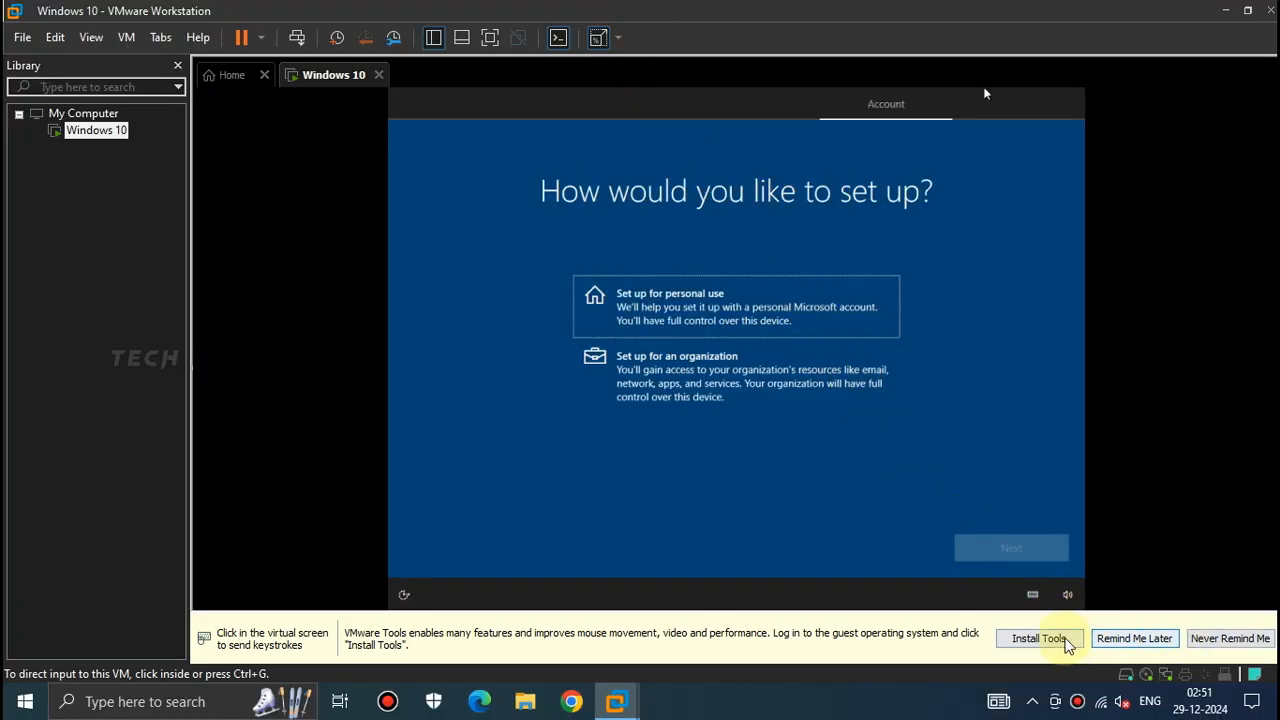
{"action": "left_click", "coordinate": [1060, 638]}
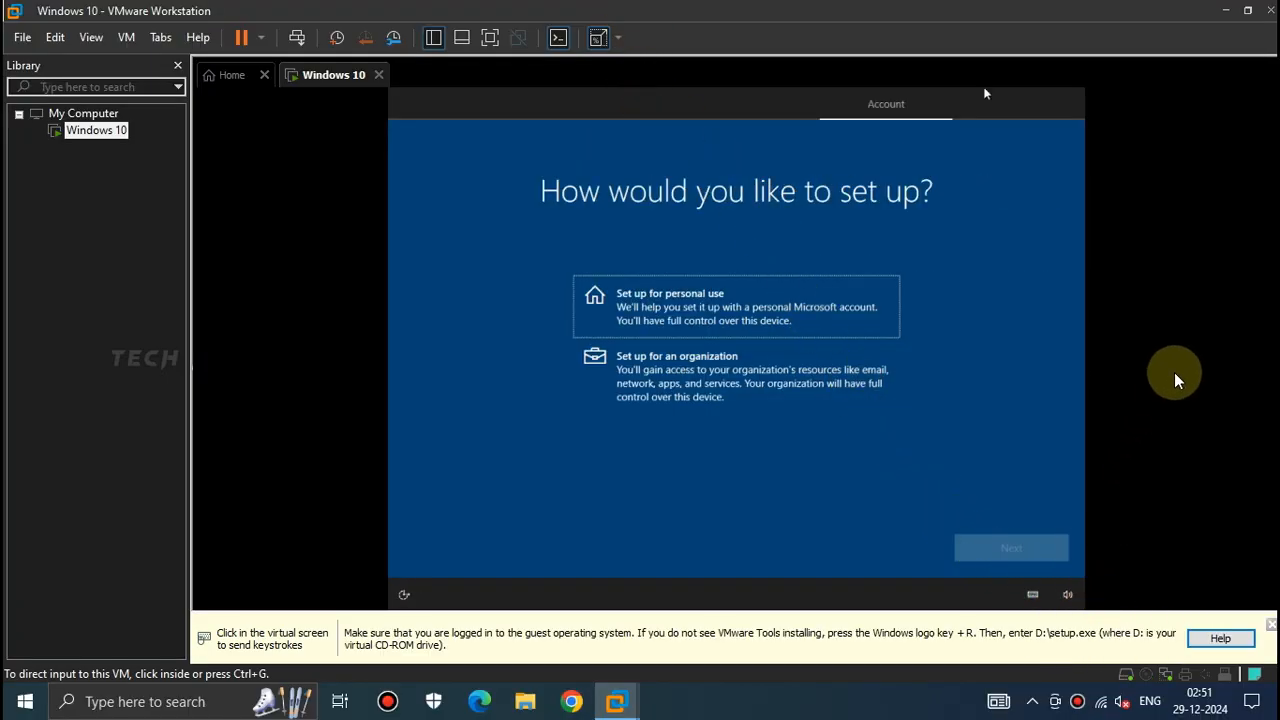
{"action": "left_click", "coordinate": [1270, 625]}
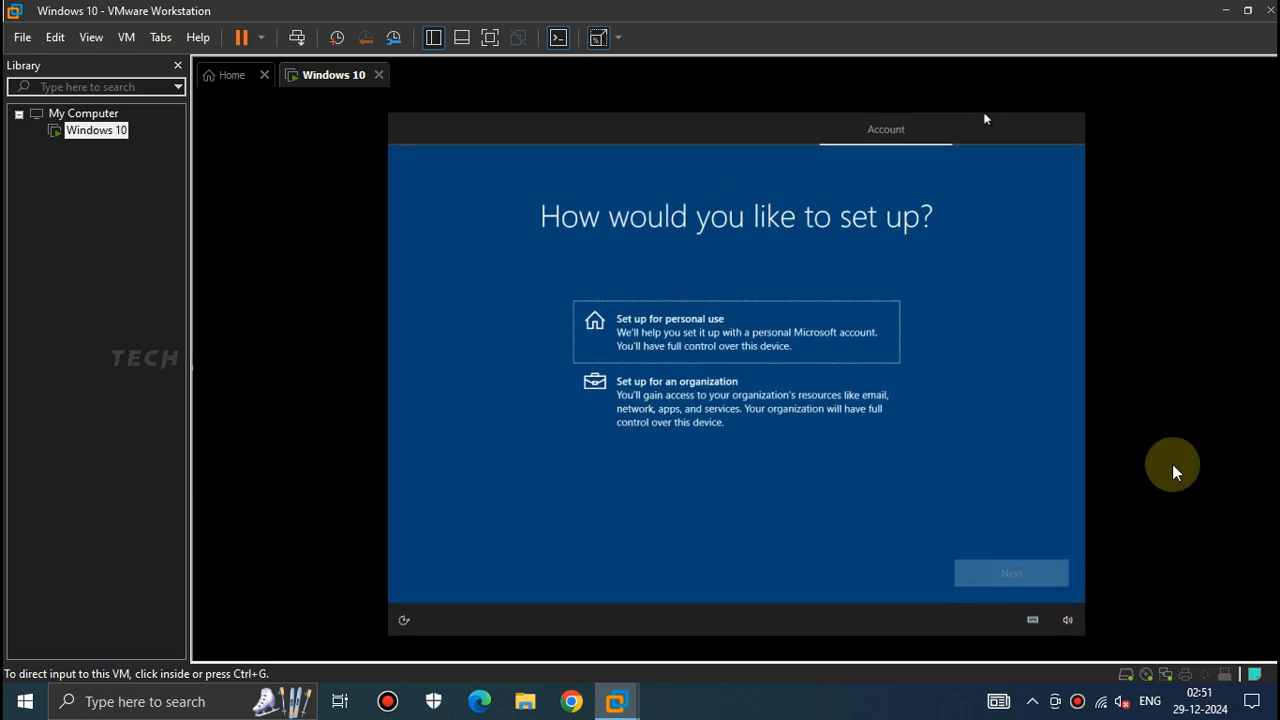
{"action": "left_click", "coordinate": [22, 39]}
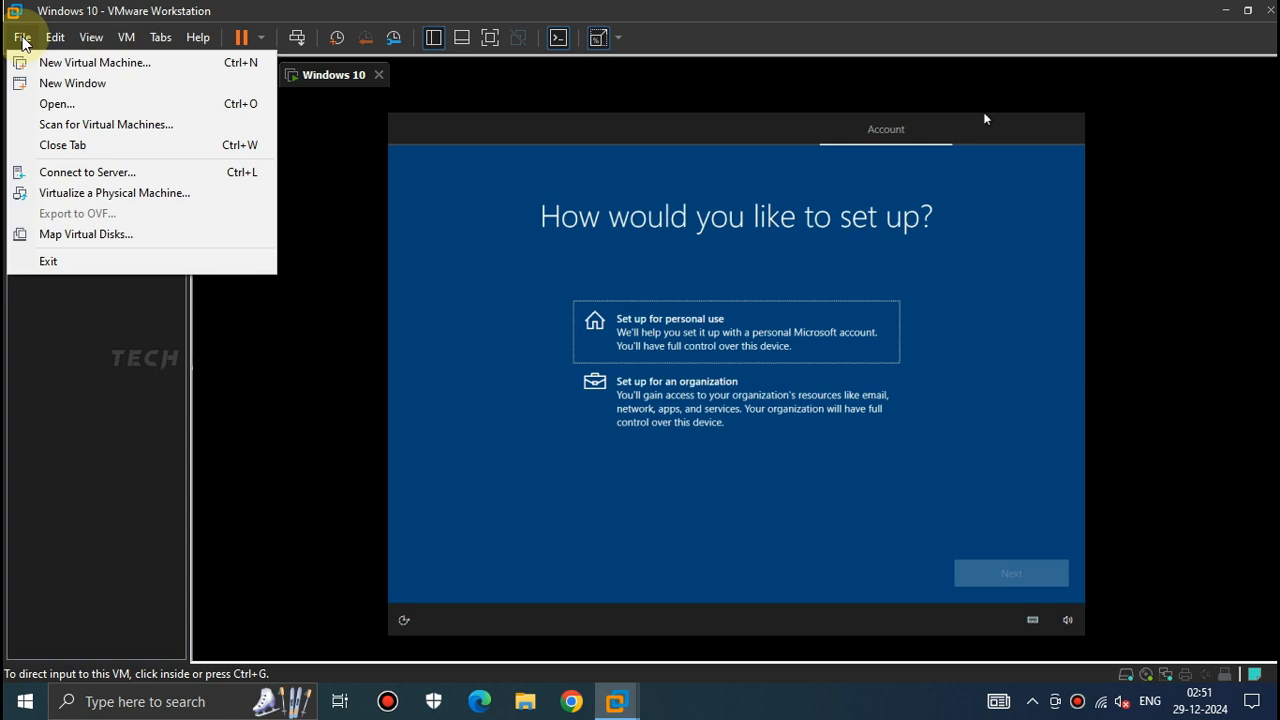
{"action": "mouse_move", "coordinate": [77, 40]}
{"action": "mouse_move", "coordinate": [126, 40]}
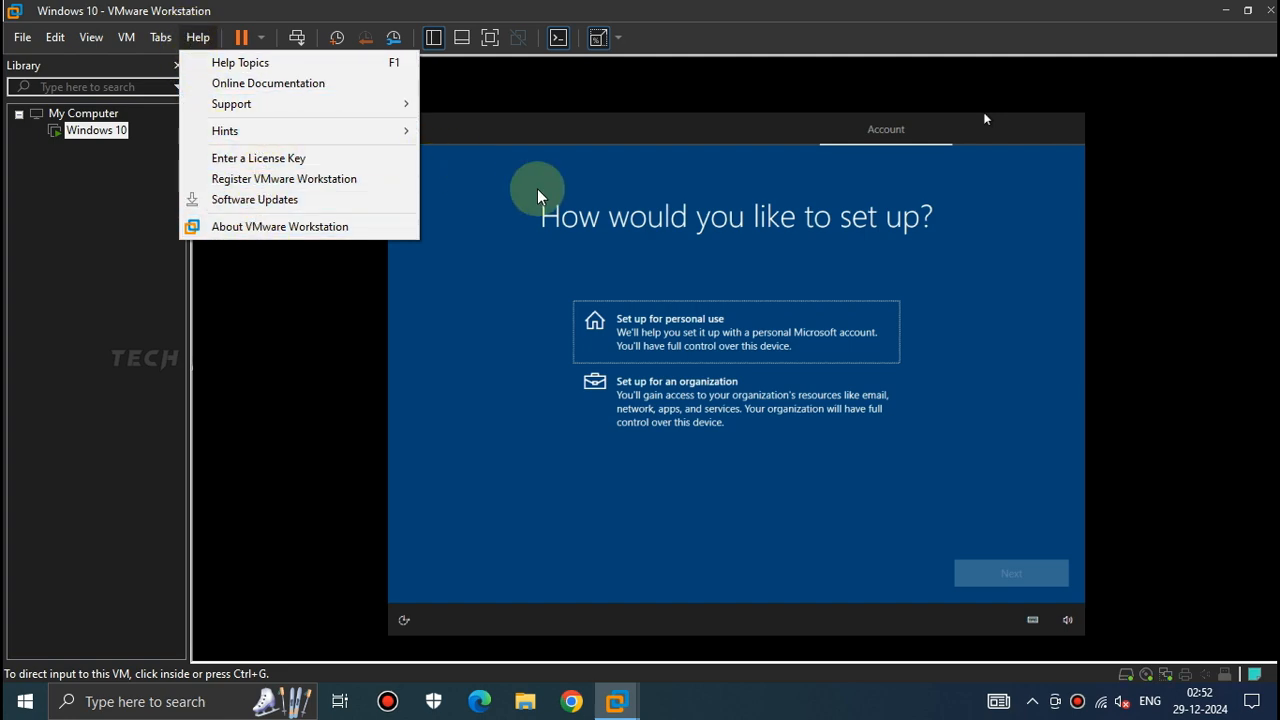
{"action": "left_click", "coordinate": [1250, 454]}
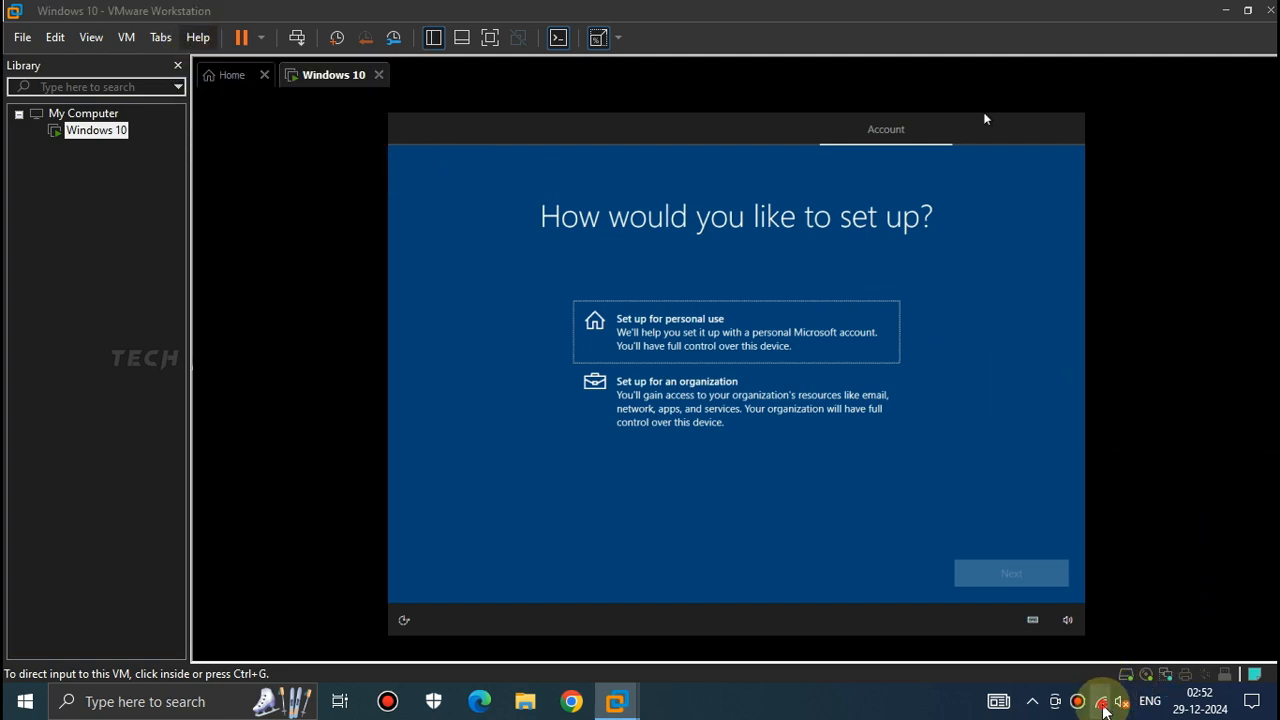
Disconnect the host computer from its Wi-Fi network
{"action": "left_click", "coordinate": [1101, 701]}
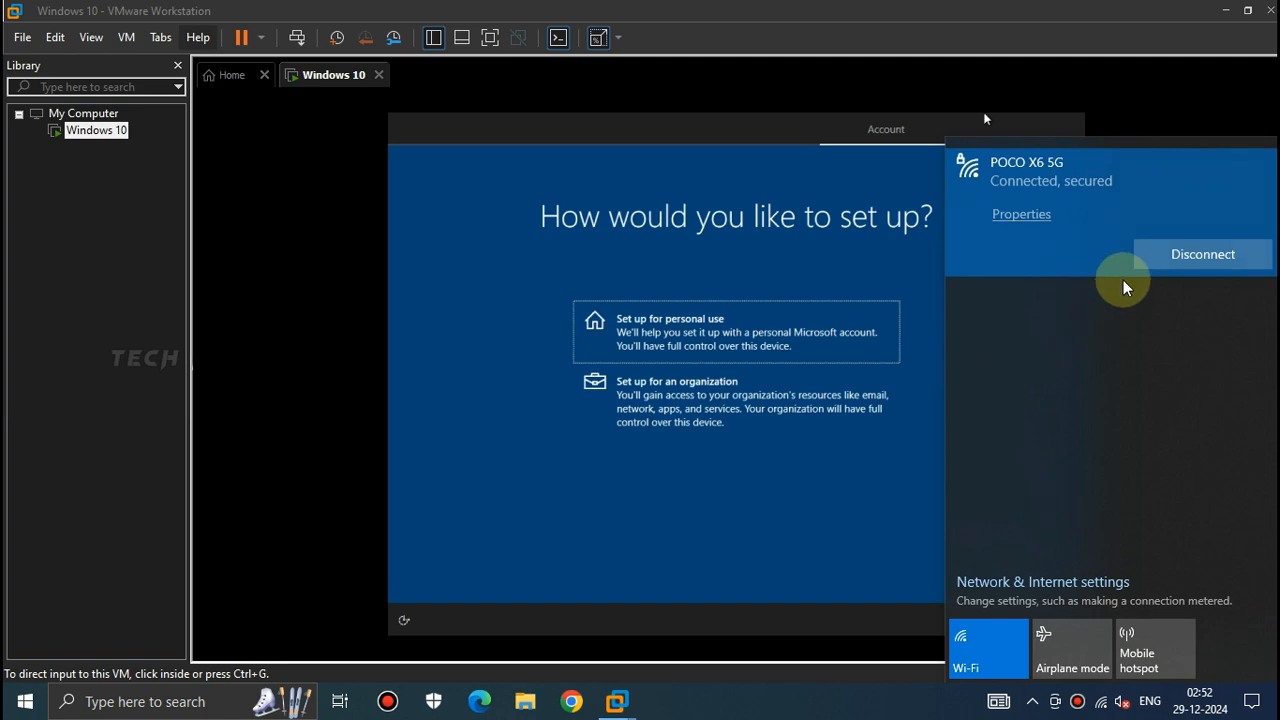
{"action": "left_click", "coordinate": [1171, 253]}
{"action": "left_click", "coordinate": [318, 330]}
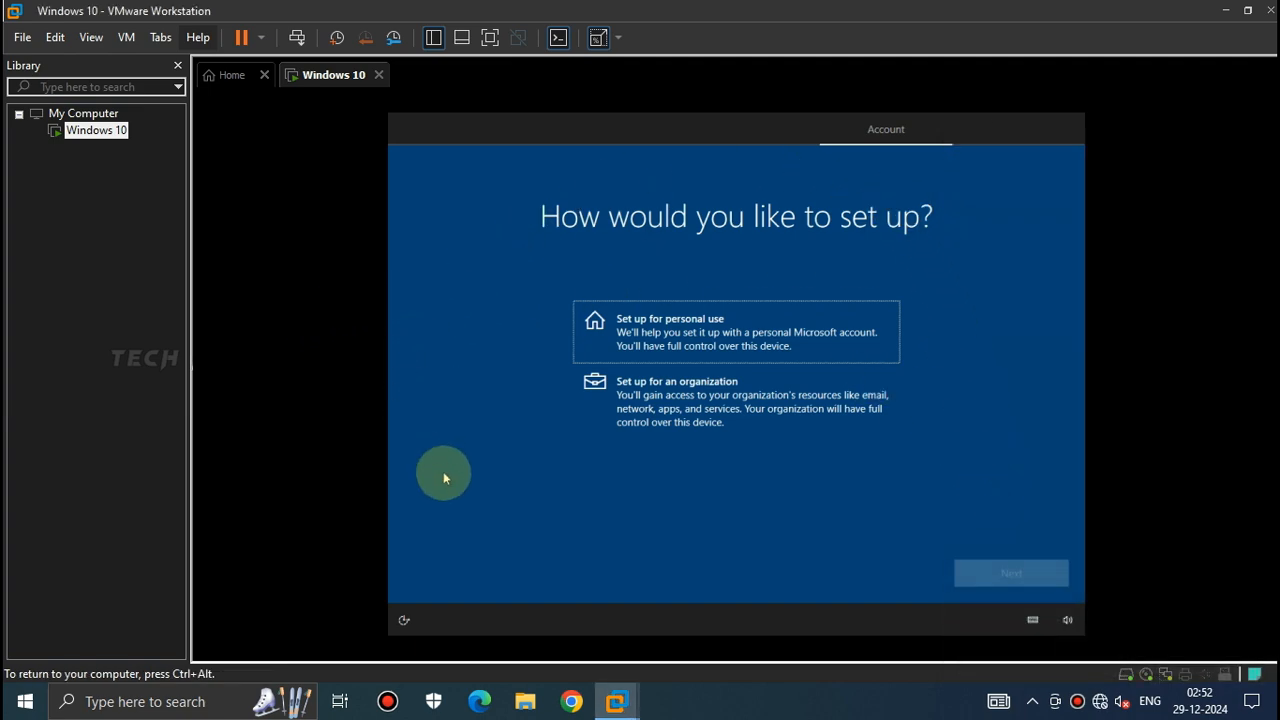
{"action": "key", "text": "ctrl+alt"}
{"action": "left_click", "coordinate": [419, 204]}
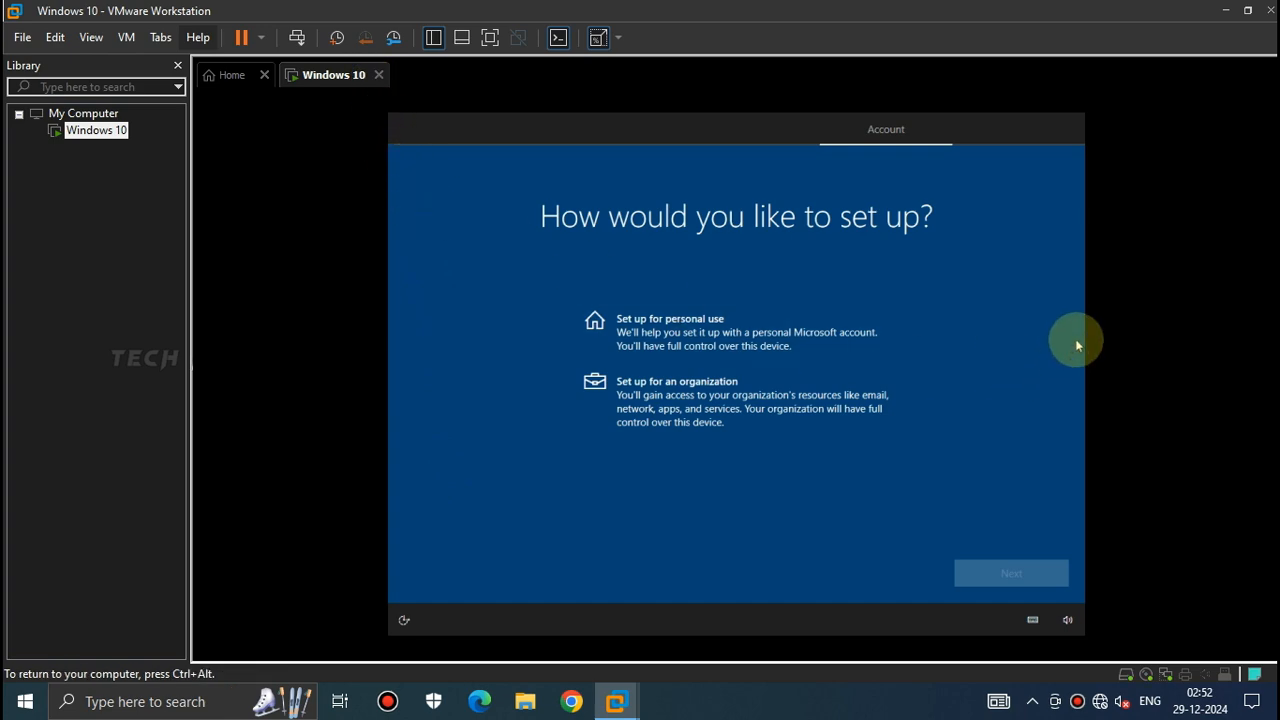
{"action": "key", "text": "ctrl+alt"}
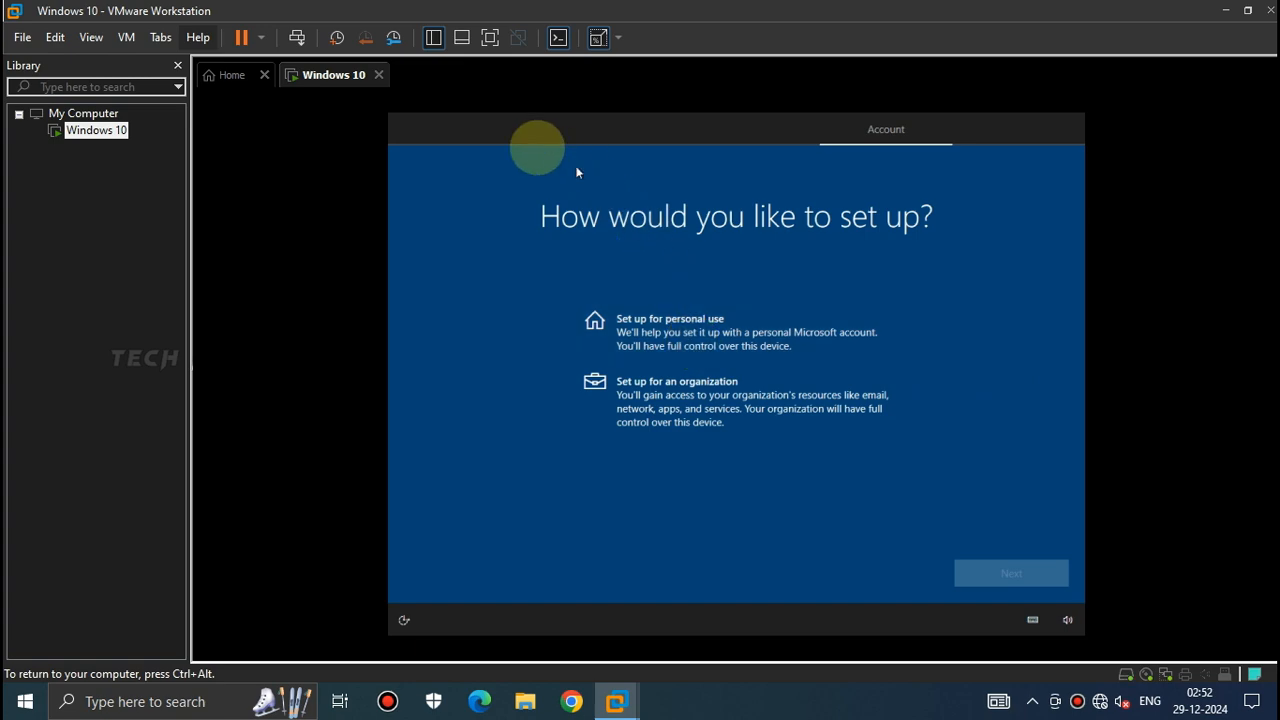
{"action": "left_click", "coordinate": [379, 76]}
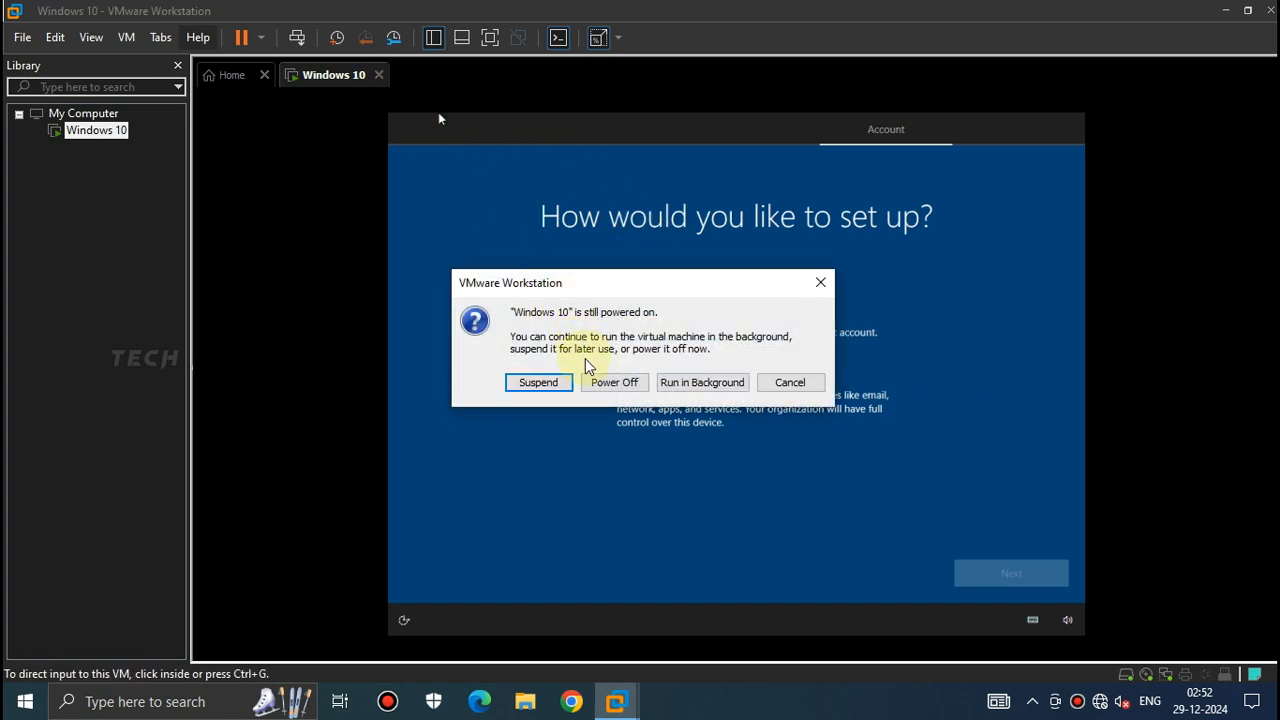
{"action": "left_click", "coordinate": [786, 381]}
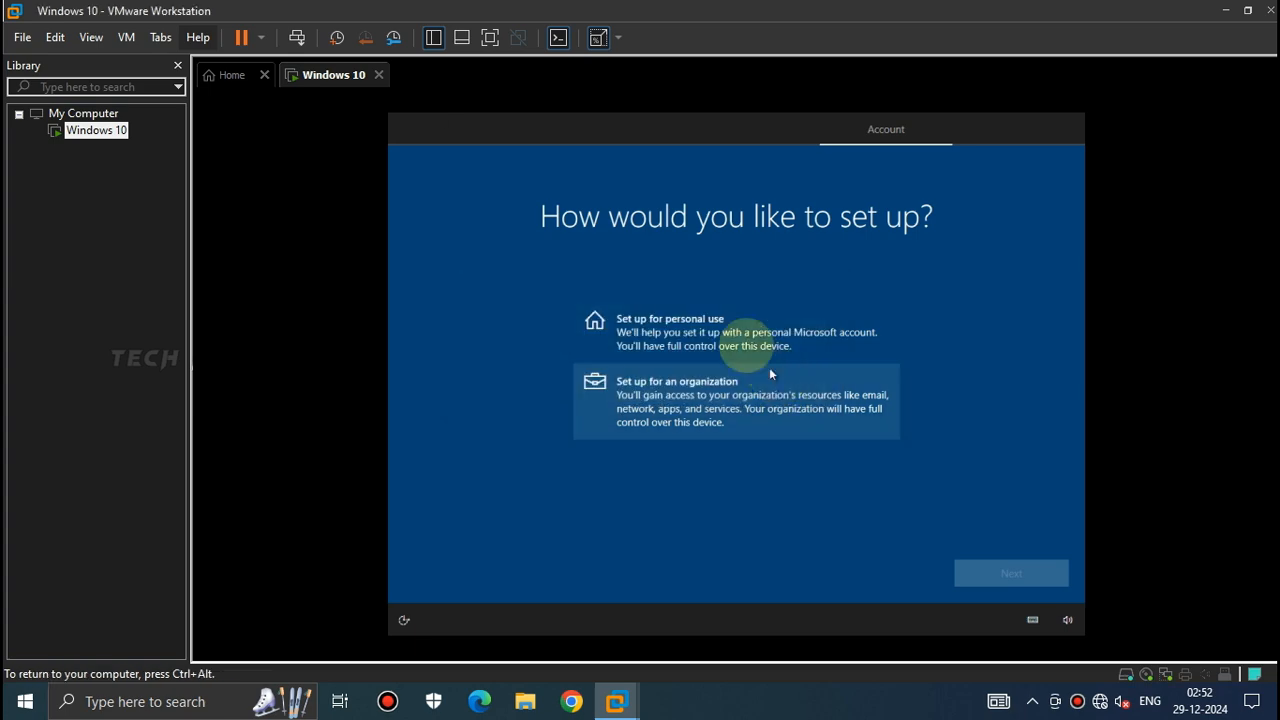
Restart the guest of the Windows 10 virtual machine and show it in full screen
{"action": "right_click", "coordinate": [342, 79]}
{"action": "mouse_move", "coordinate": [400, 124]}
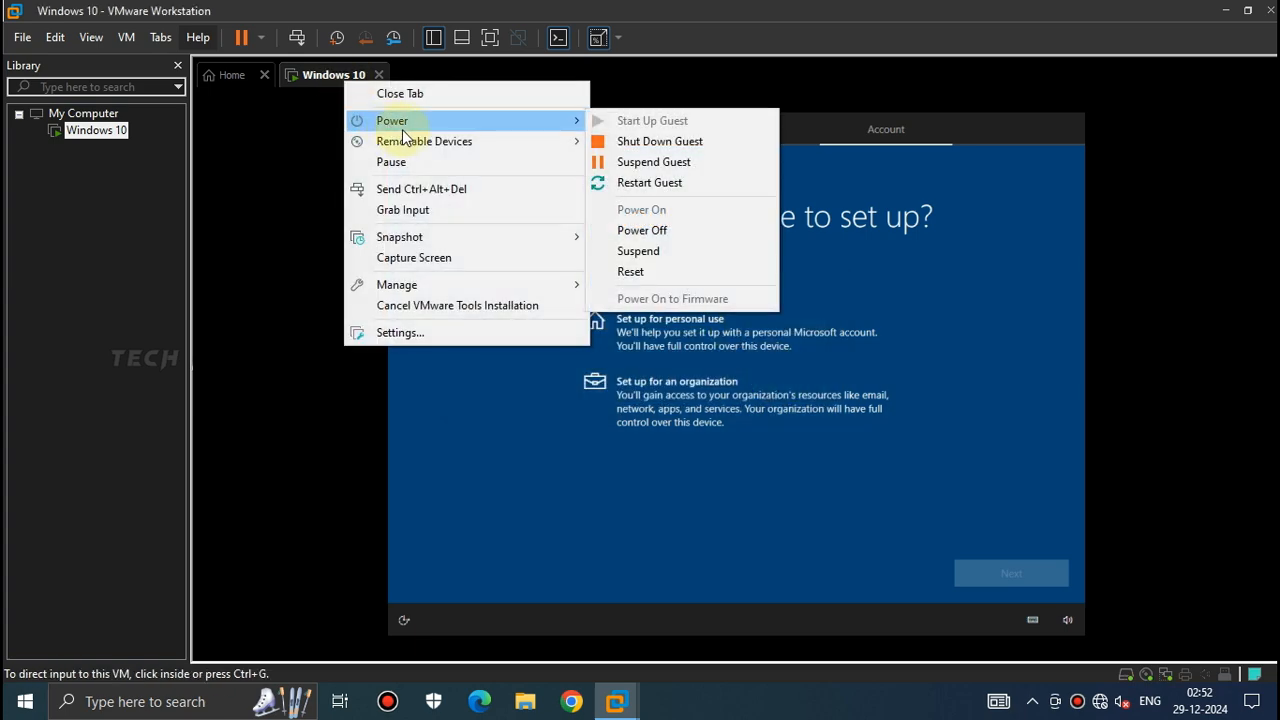
{"action": "left_click", "coordinate": [624, 182]}
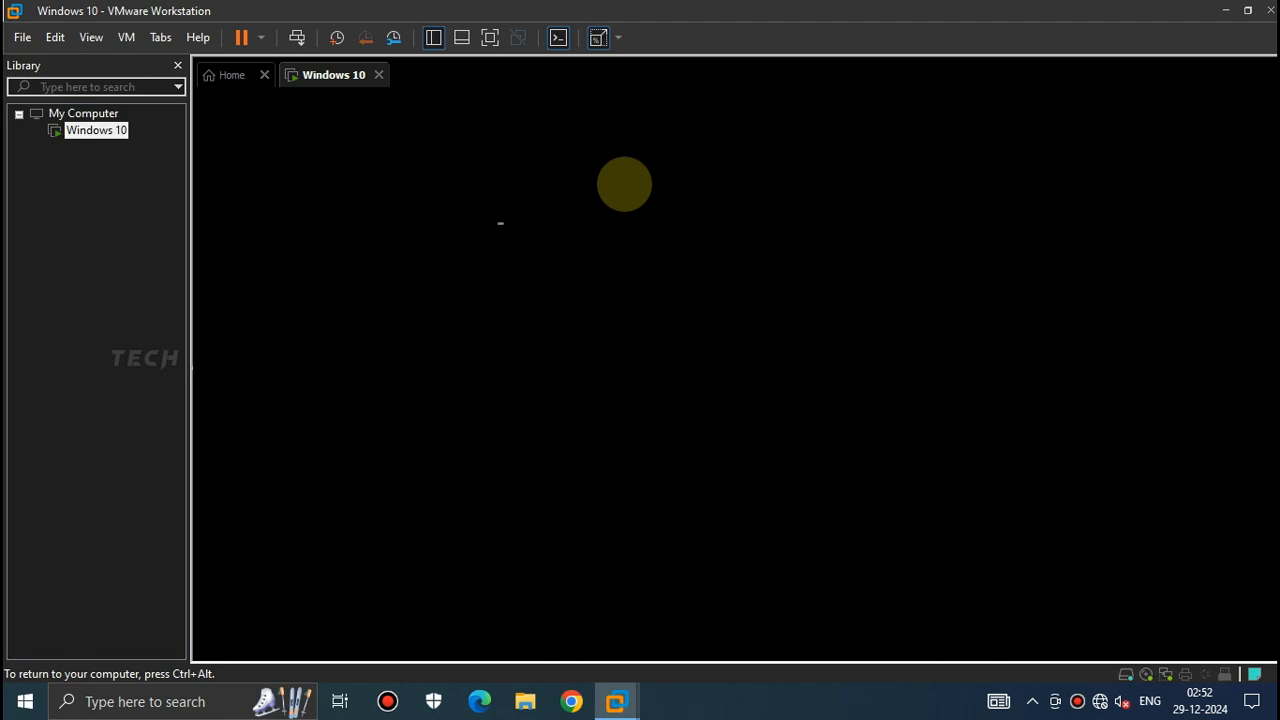
{"action": "left_click", "coordinate": [490, 37]}
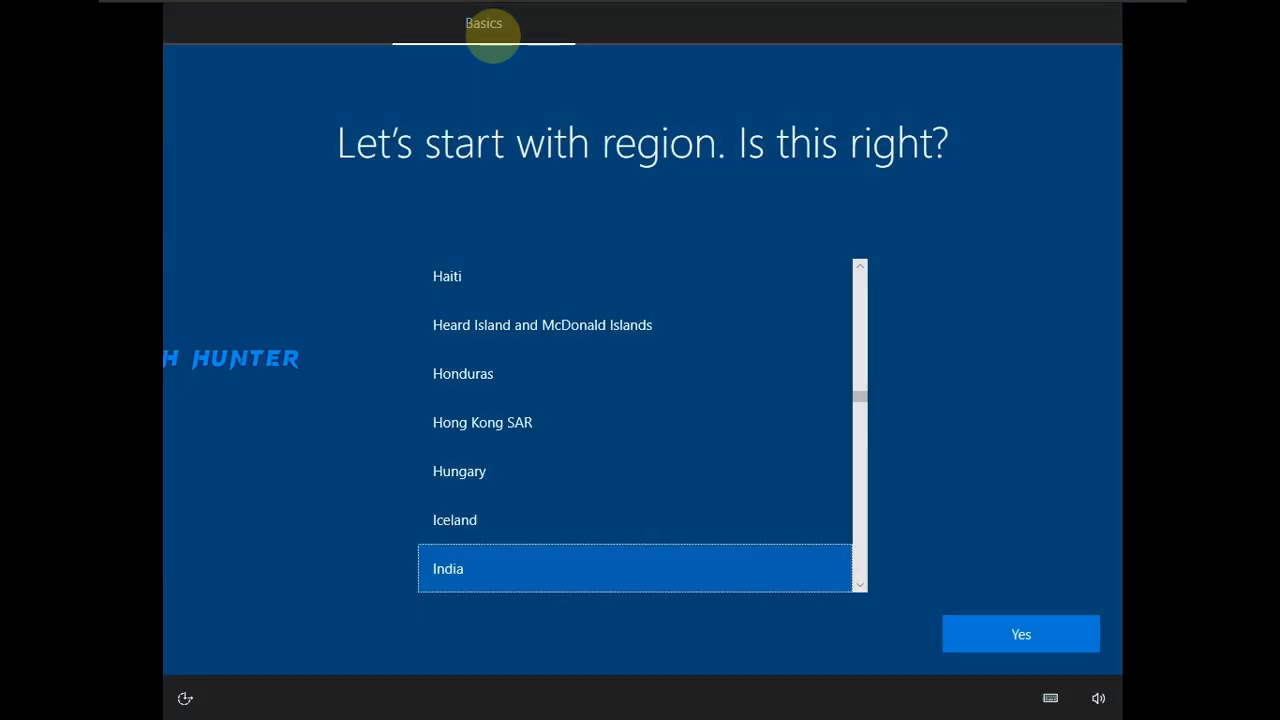
Confirm India as the region, choose the English (India) keyboard layout and skip the second layout
{"action": "left_click", "coordinate": [1021, 624]}
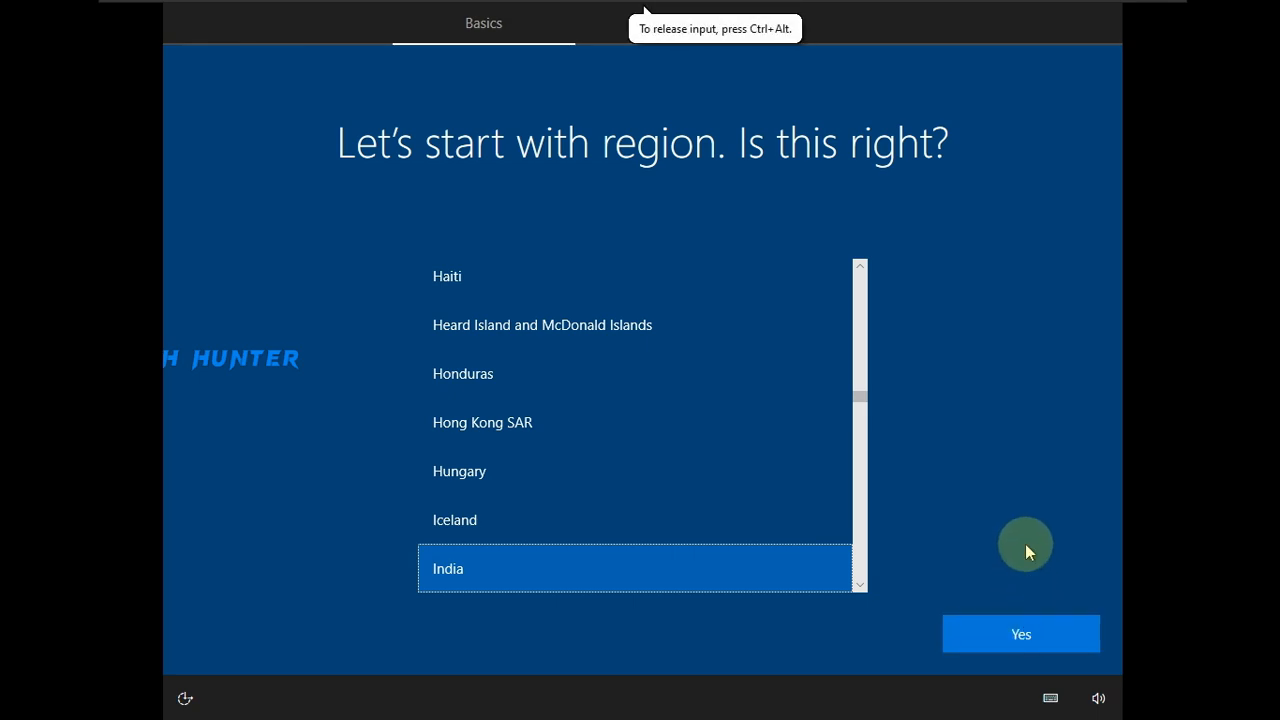
{"action": "left_click", "coordinate": [1019, 636]}
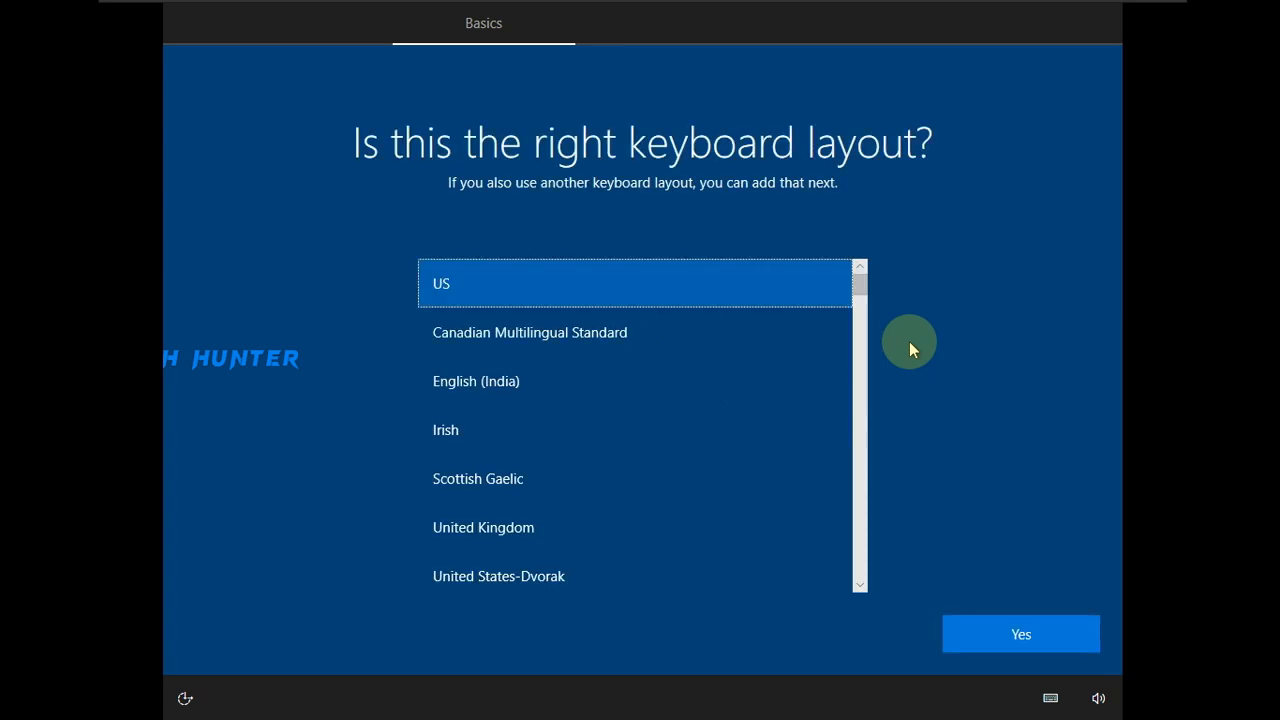
{"action": "left_click", "coordinate": [503, 380]}
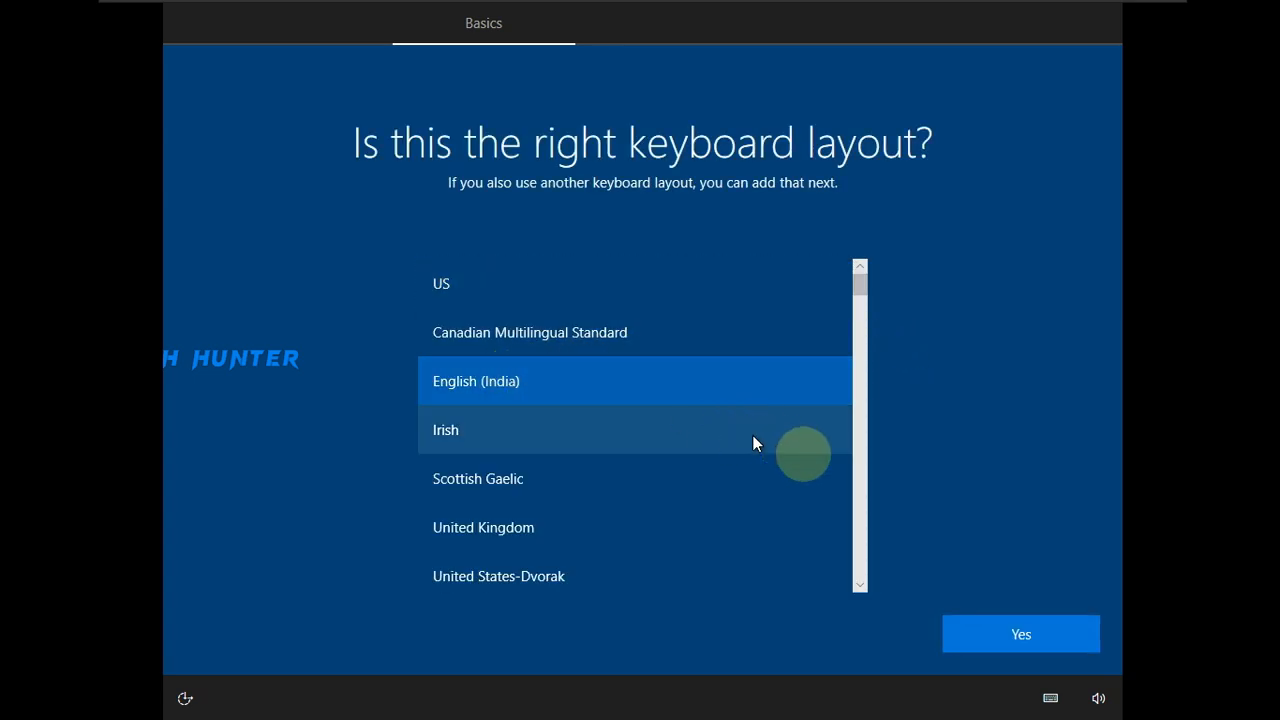
{"action": "left_click", "coordinate": [1016, 636]}
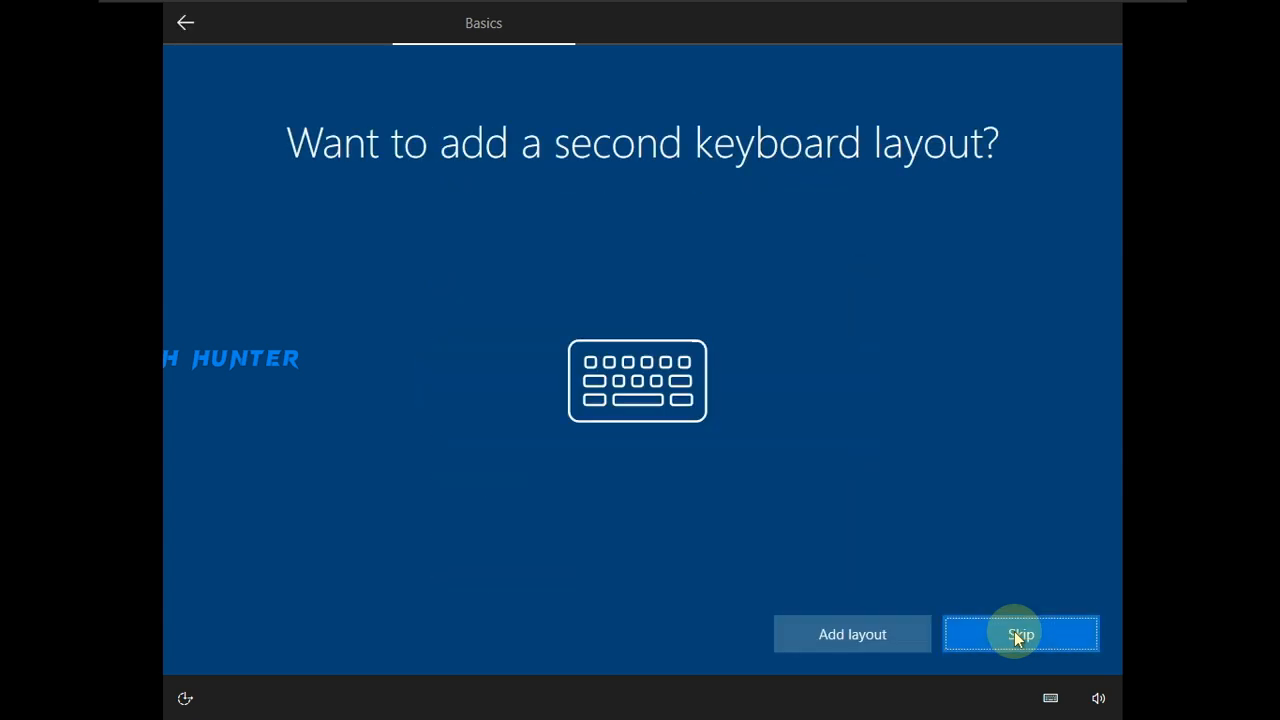
{"action": "left_click", "coordinate": [995, 631]}
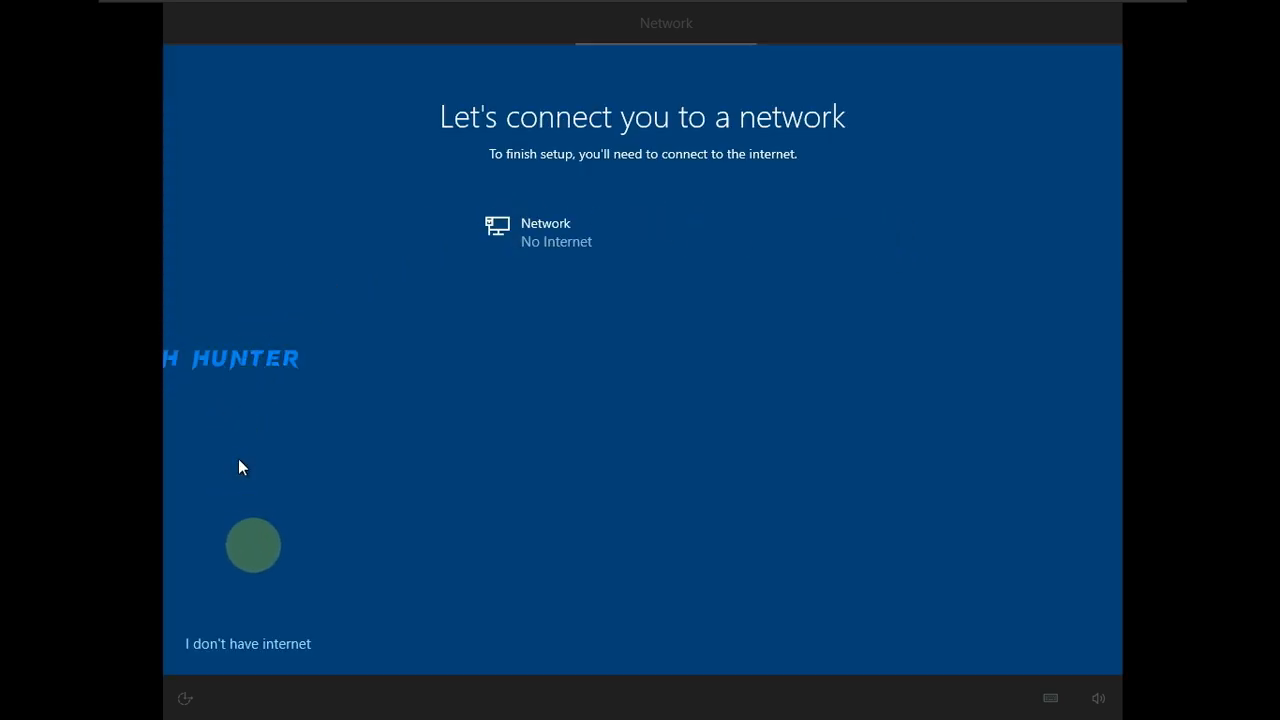
Continue the setup without internet and create the local account ADMIN with a blank password
{"action": "left_click", "coordinate": [255, 646]}
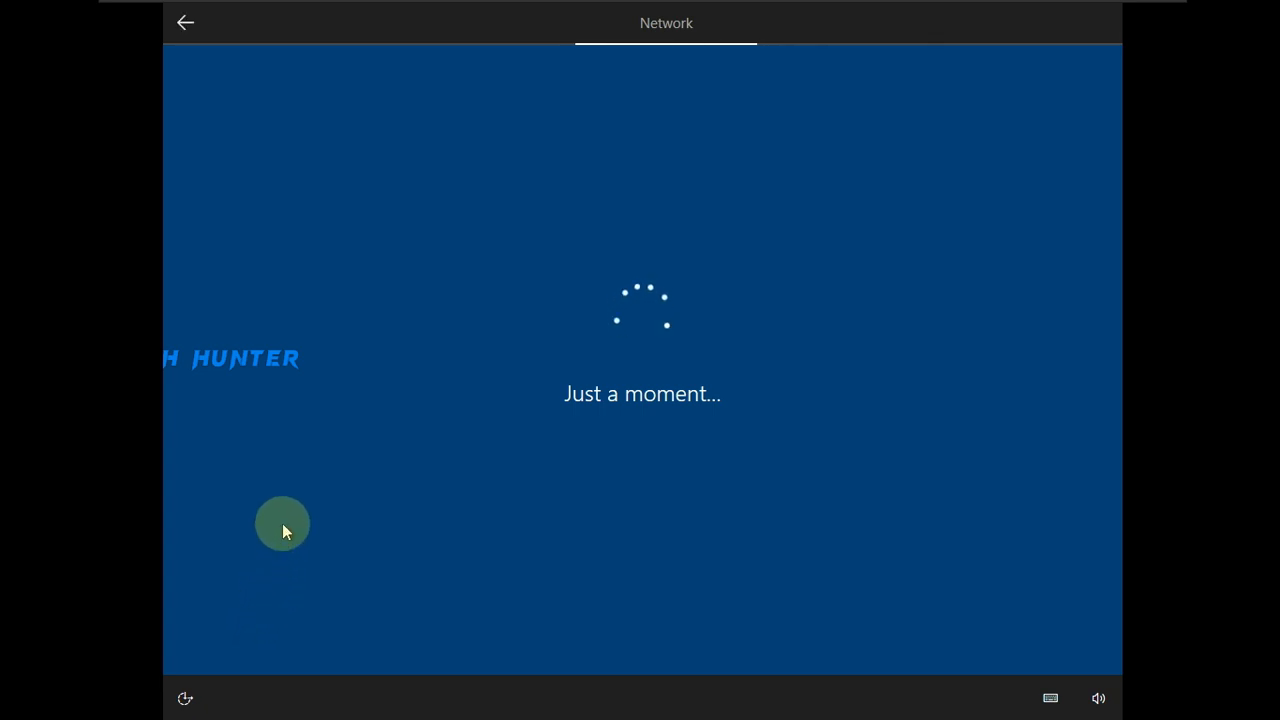
{"action": "left_click", "coordinate": [337, 628]}
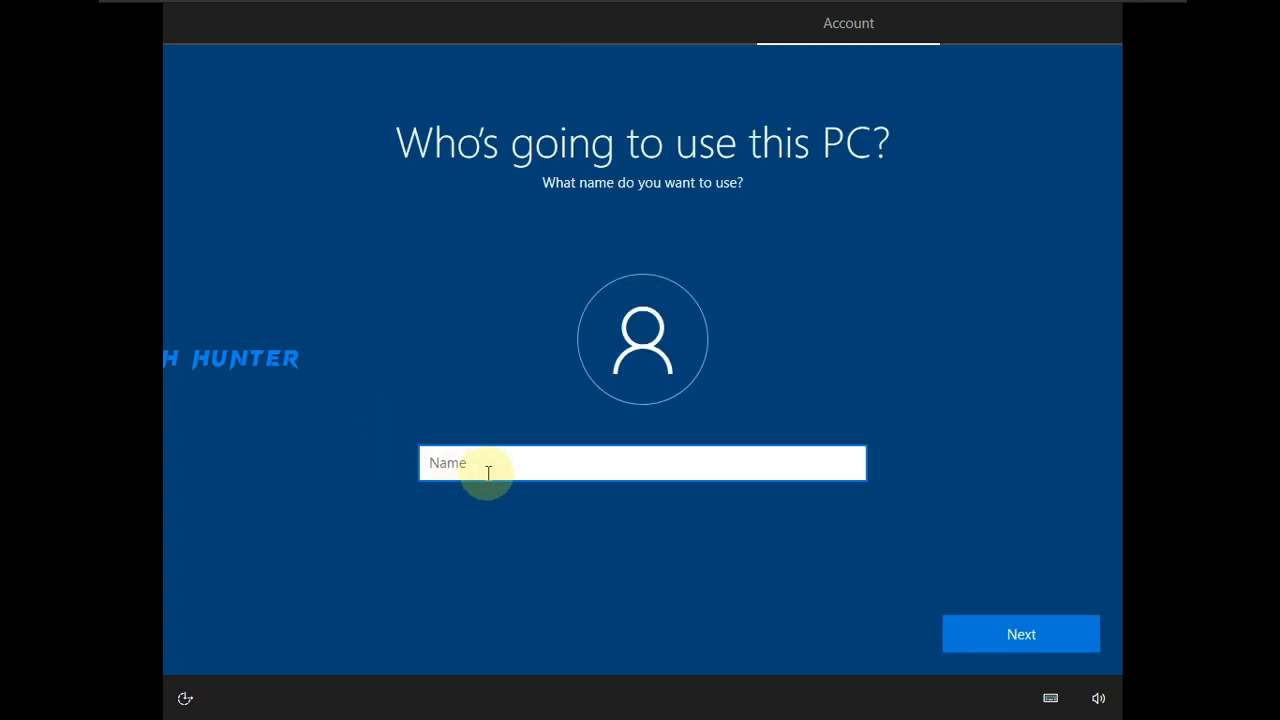
{"action": "type", "text": "ADMIN"}
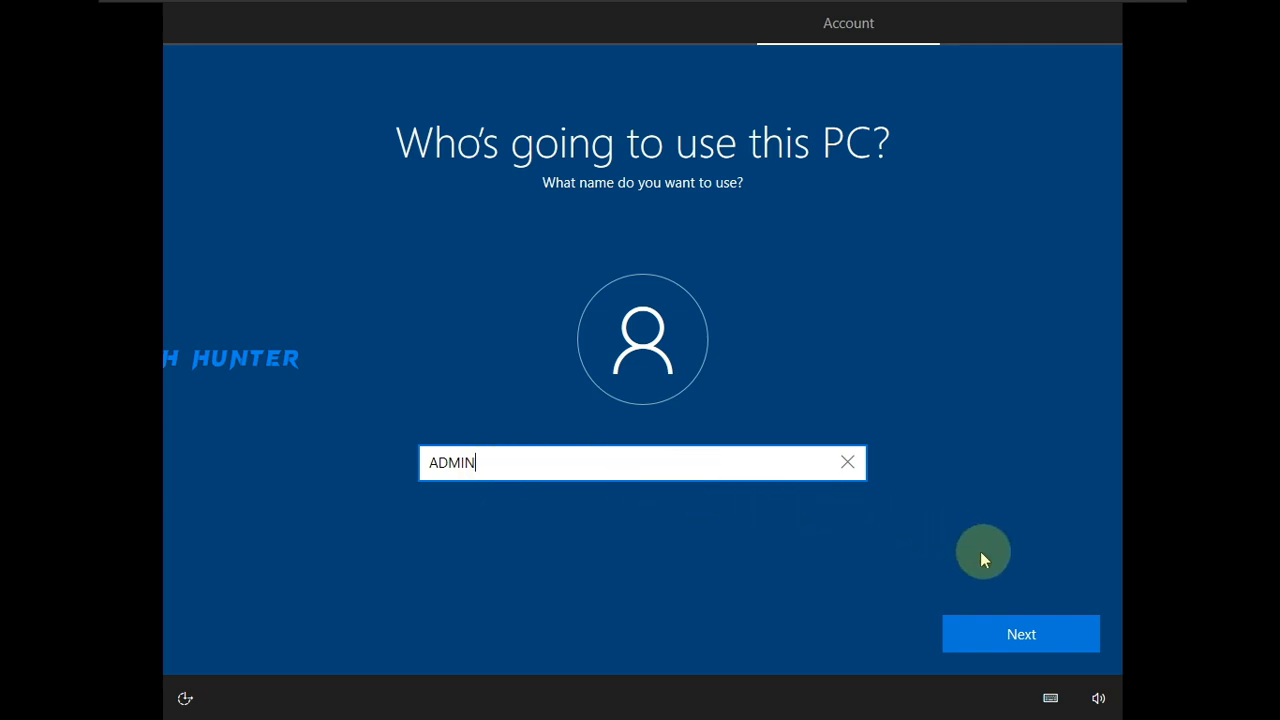
{"action": "left_click", "coordinate": [1043, 635]}
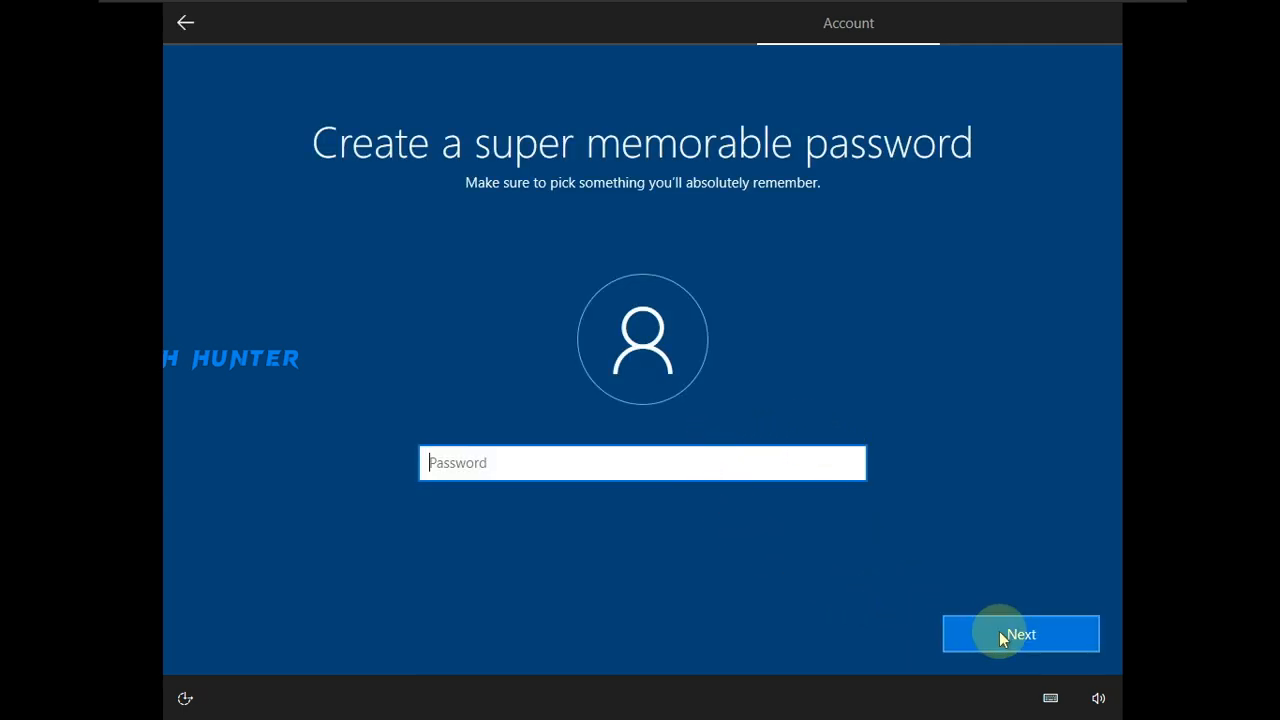
{"action": "left_click", "coordinate": [1000, 634]}
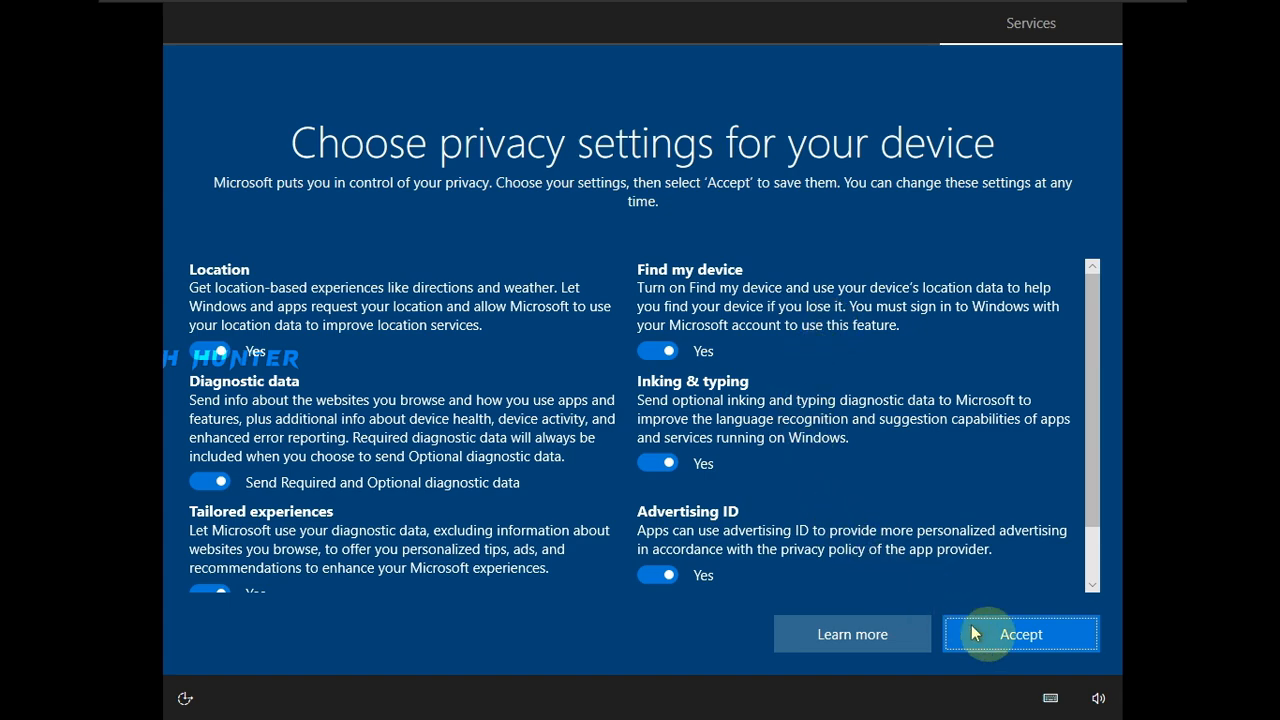
Accept the default privacy settings and decline Cortana for now
{"action": "left_click", "coordinate": [1006, 641]}
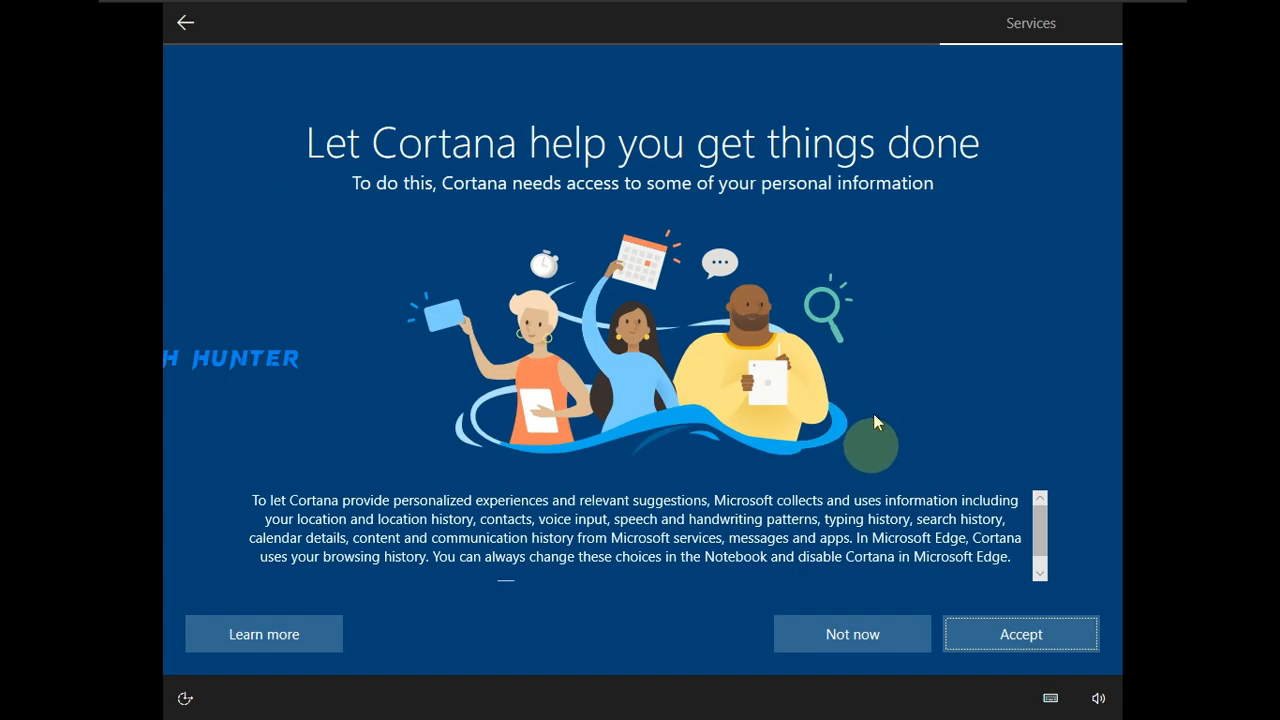
{"action": "left_click", "coordinate": [858, 630]}
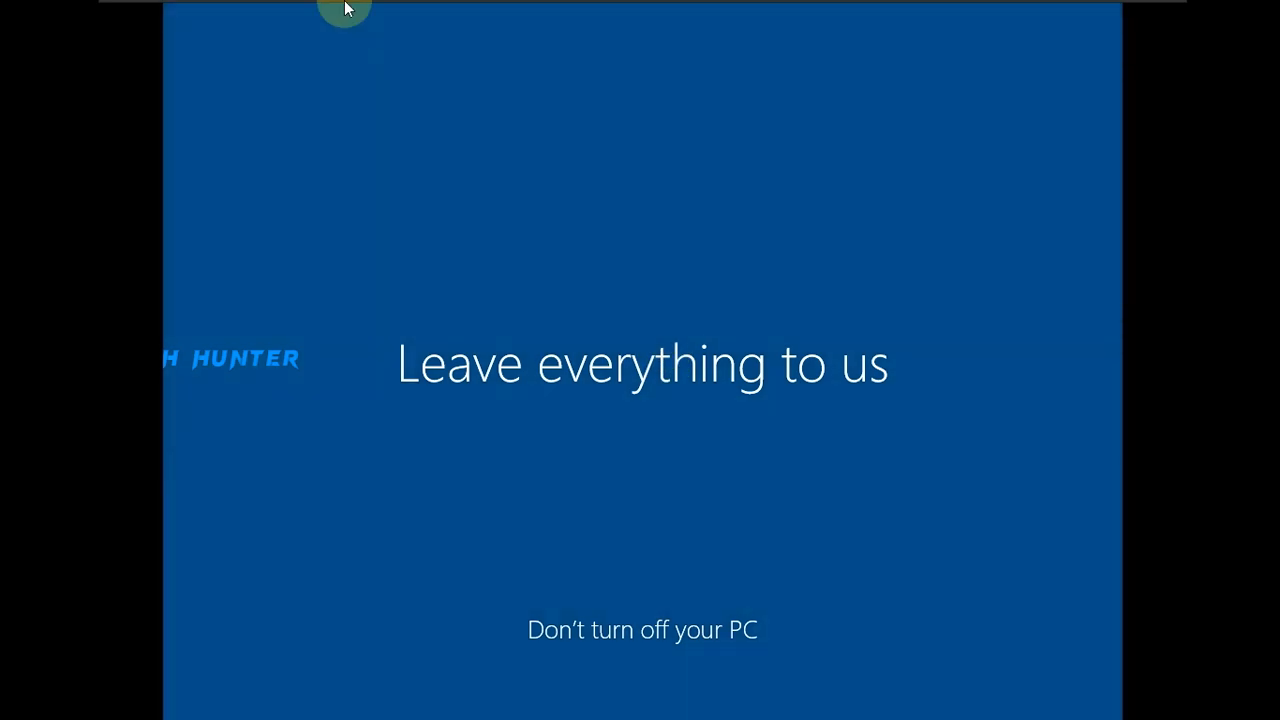
Try the Free Stretch display mode for the virtual machine and toggle the stretch and console views
{"action": "mouse_move", "coordinate": [606, 14]}
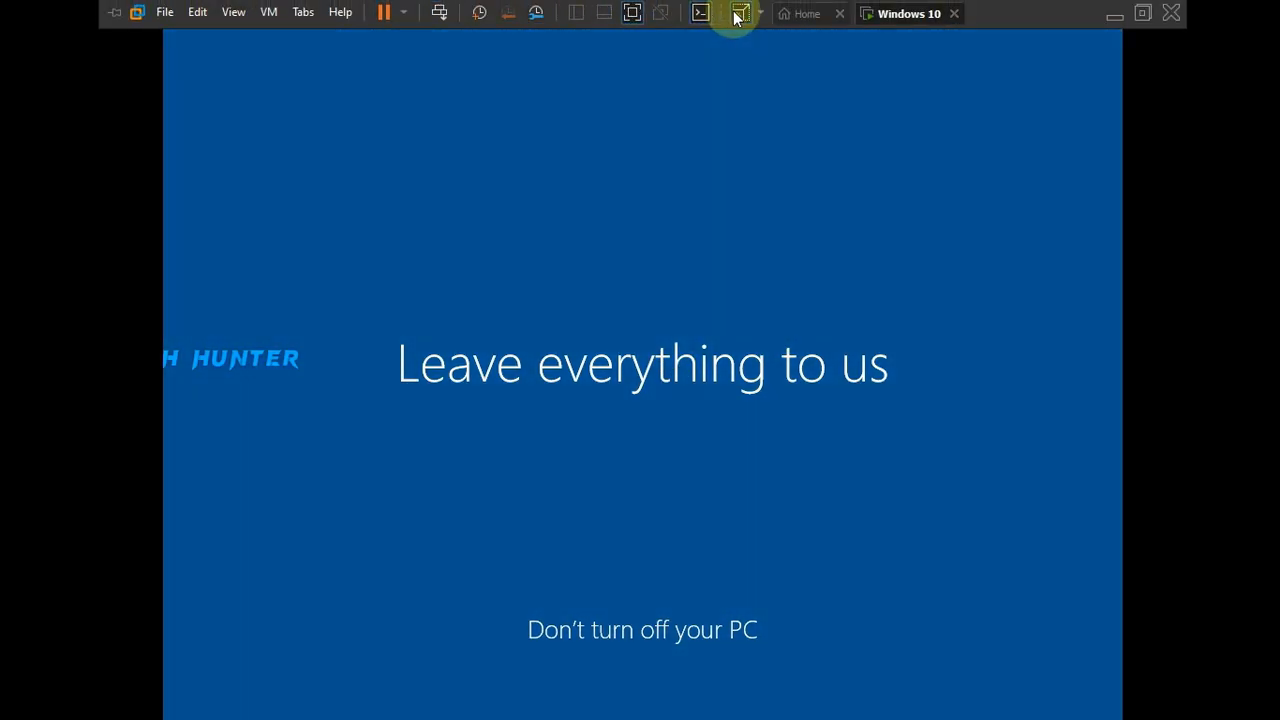
{"action": "left_click", "coordinate": [760, 13]}
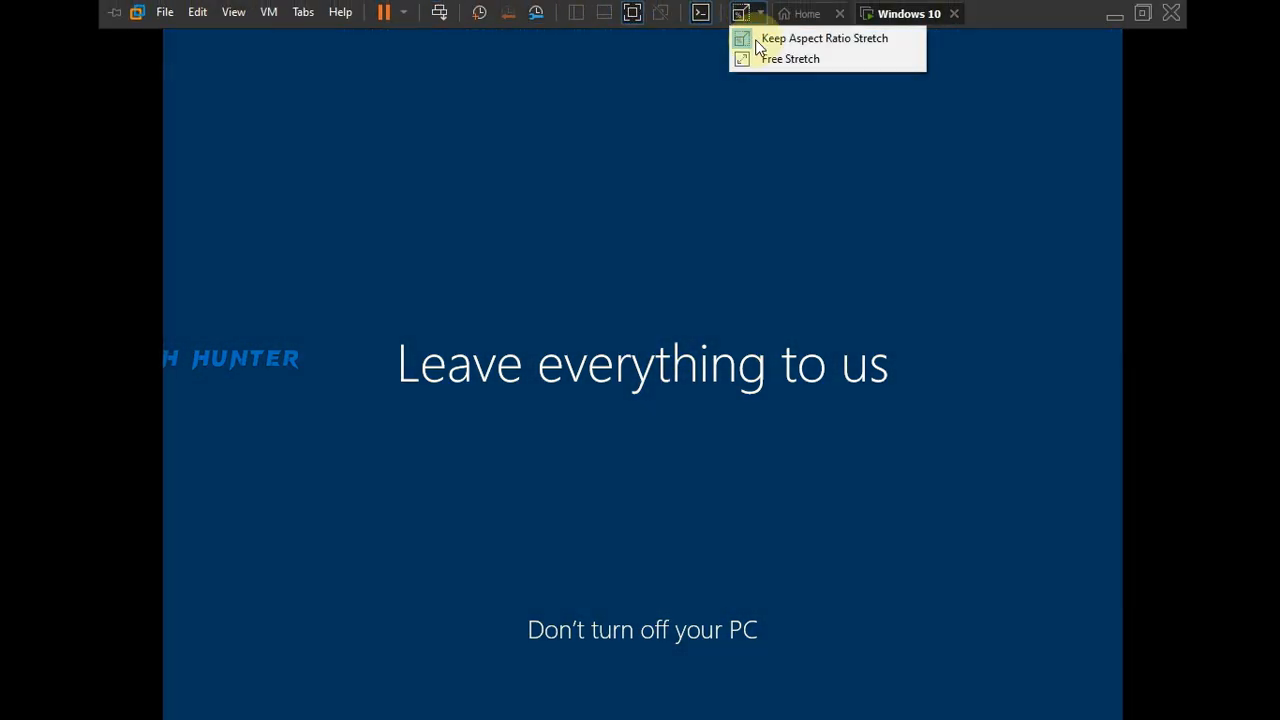
{"action": "left_click", "coordinate": [770, 57]}
{"action": "left_click", "coordinate": [742, 13]}
{"action": "left_click", "coordinate": [701, 13]}
{"action": "left_click", "coordinate": [701, 13]}
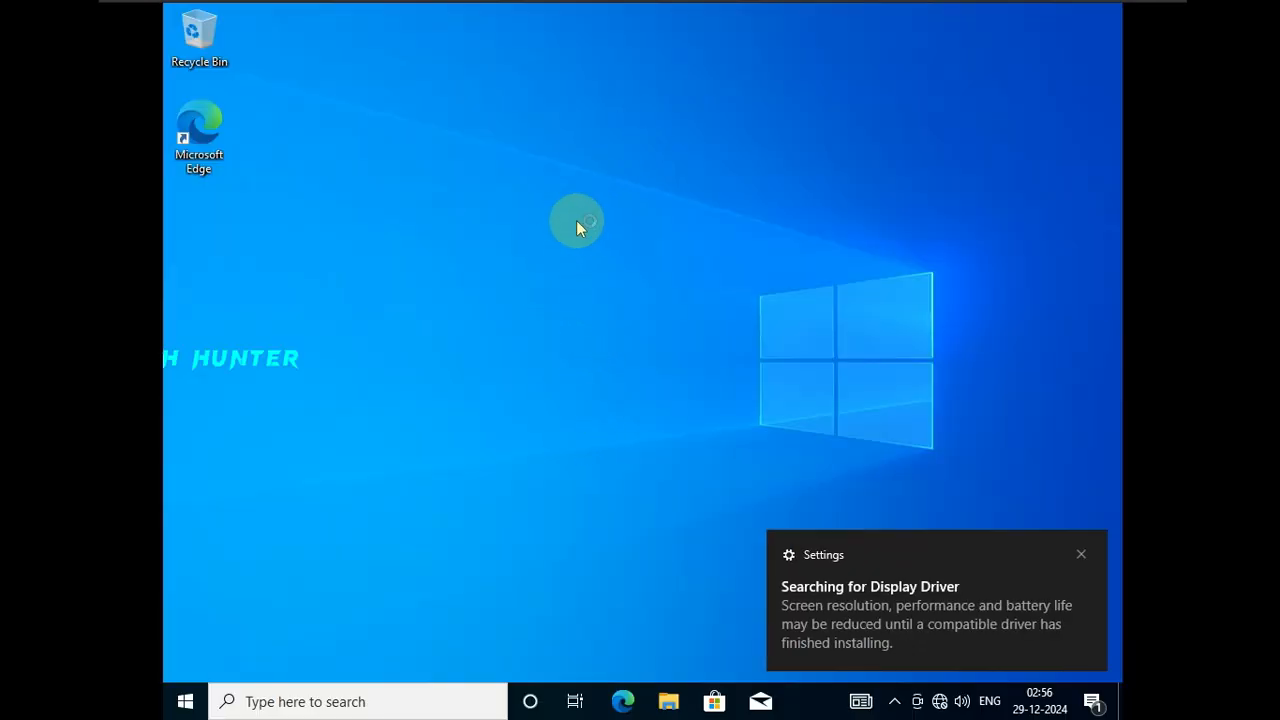
Open the Themes page of the guest desktop's personalization settings
{"action": "right_click", "coordinate": [576, 222]}
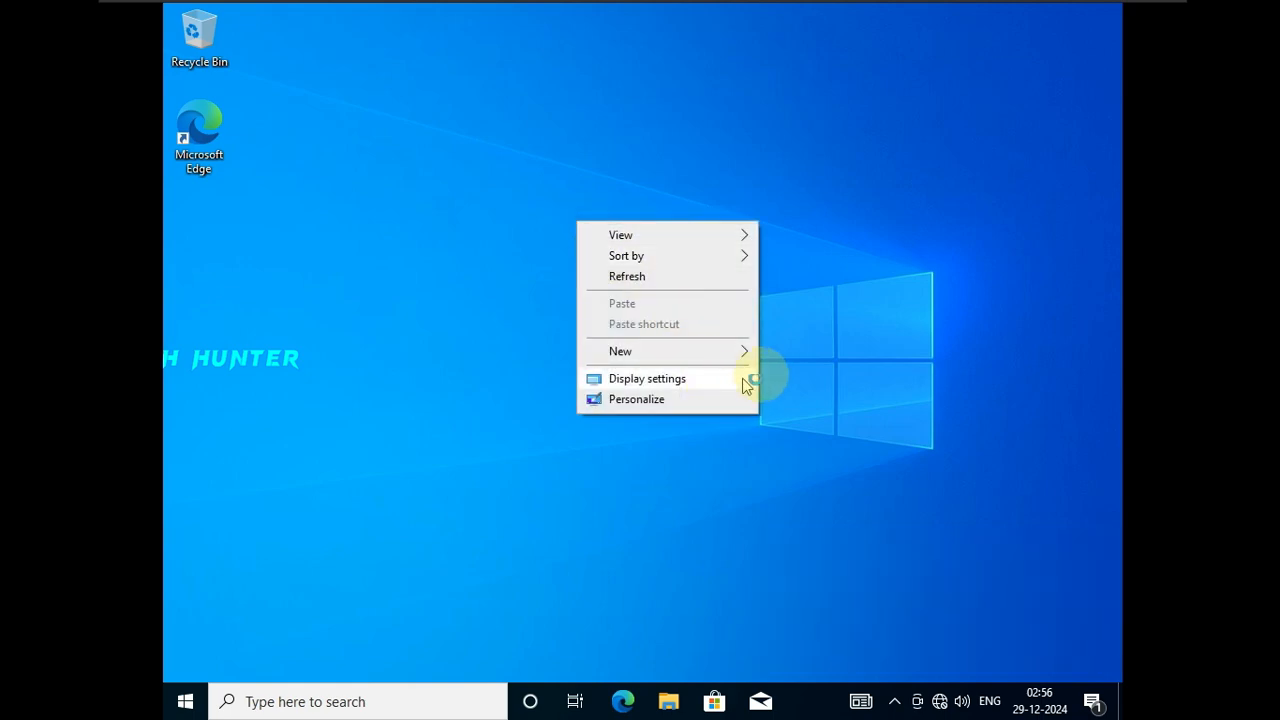
{"action": "left_click", "coordinate": [815, 366]}
{"action": "right_click", "coordinate": [531, 255]}
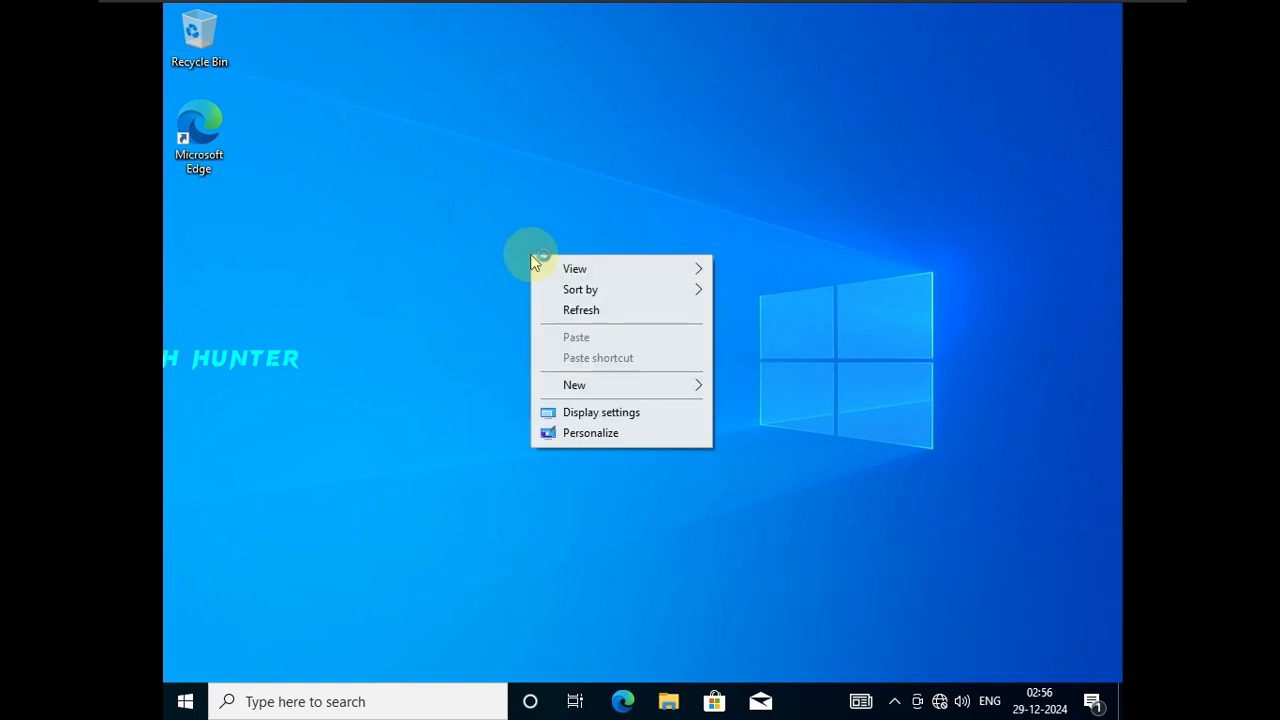
{"action": "left_click", "coordinate": [588, 436]}
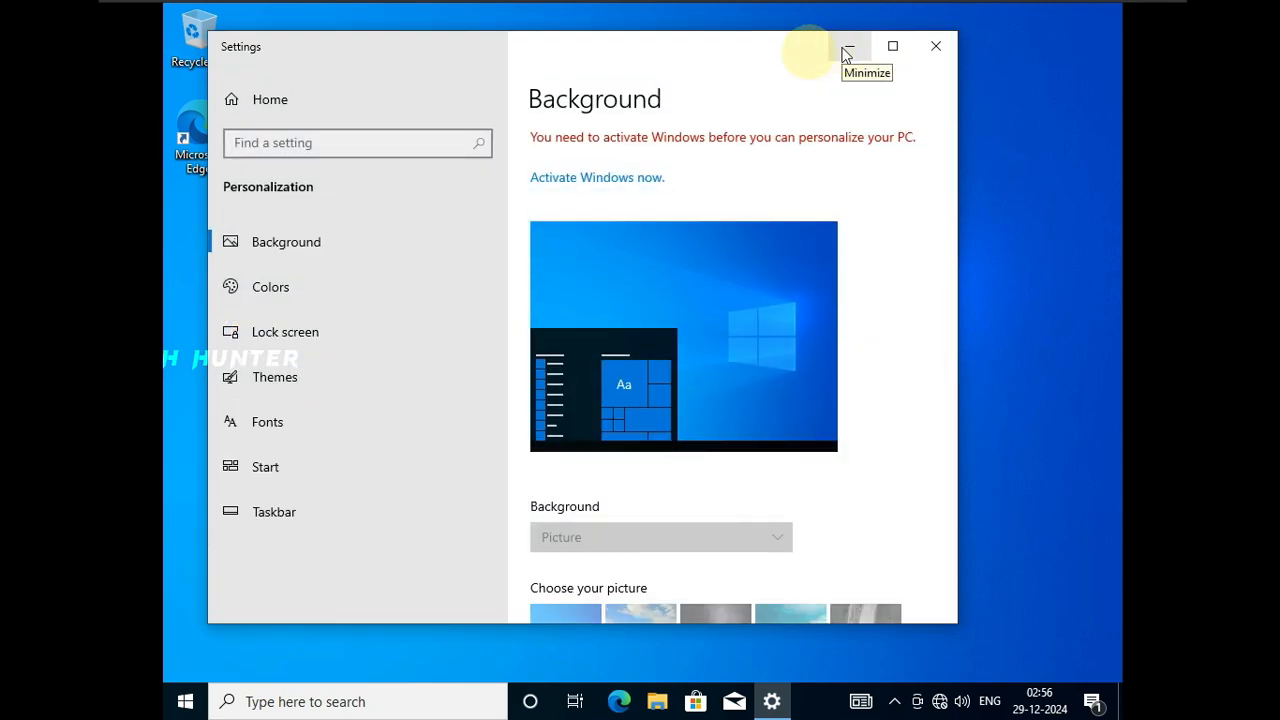
{"action": "left_click", "coordinate": [389, 385]}
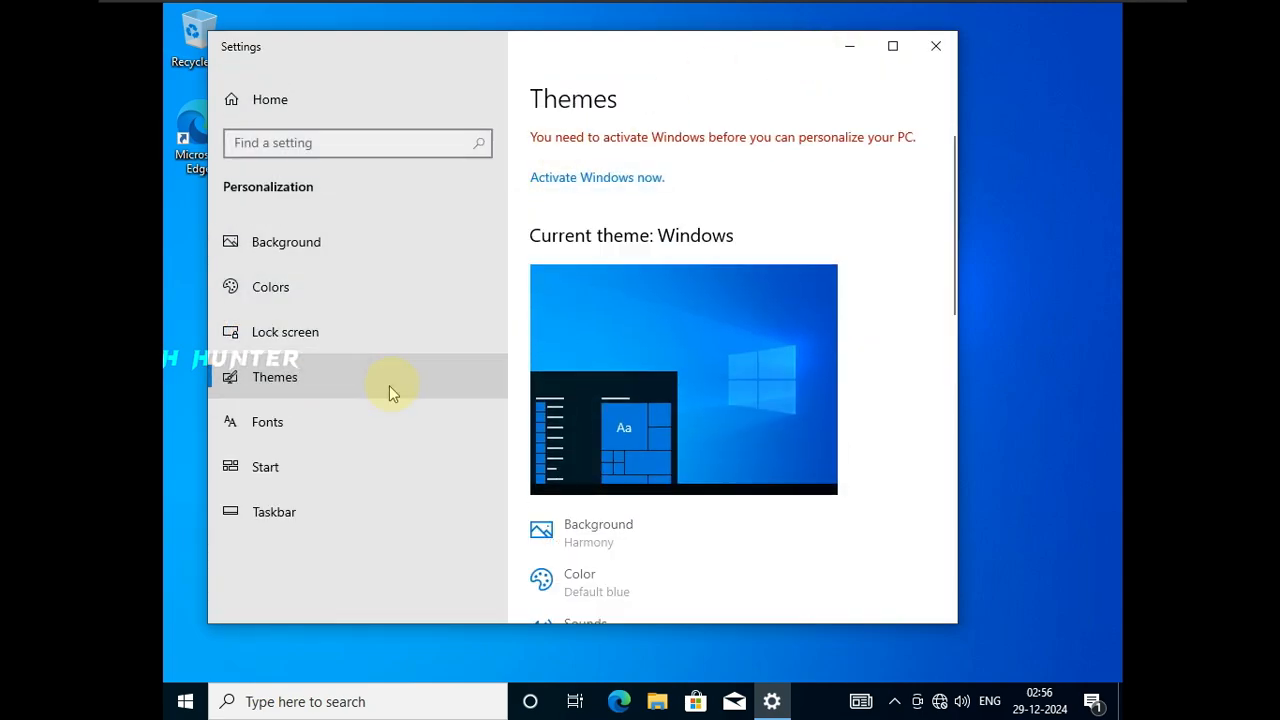
Add the Computer and Control Panel icons to the desktop through the desktop icon settings
{"action": "scroll", "coordinate": [586, 290], "scroll_direction": "down", "scroll_amount": 10}
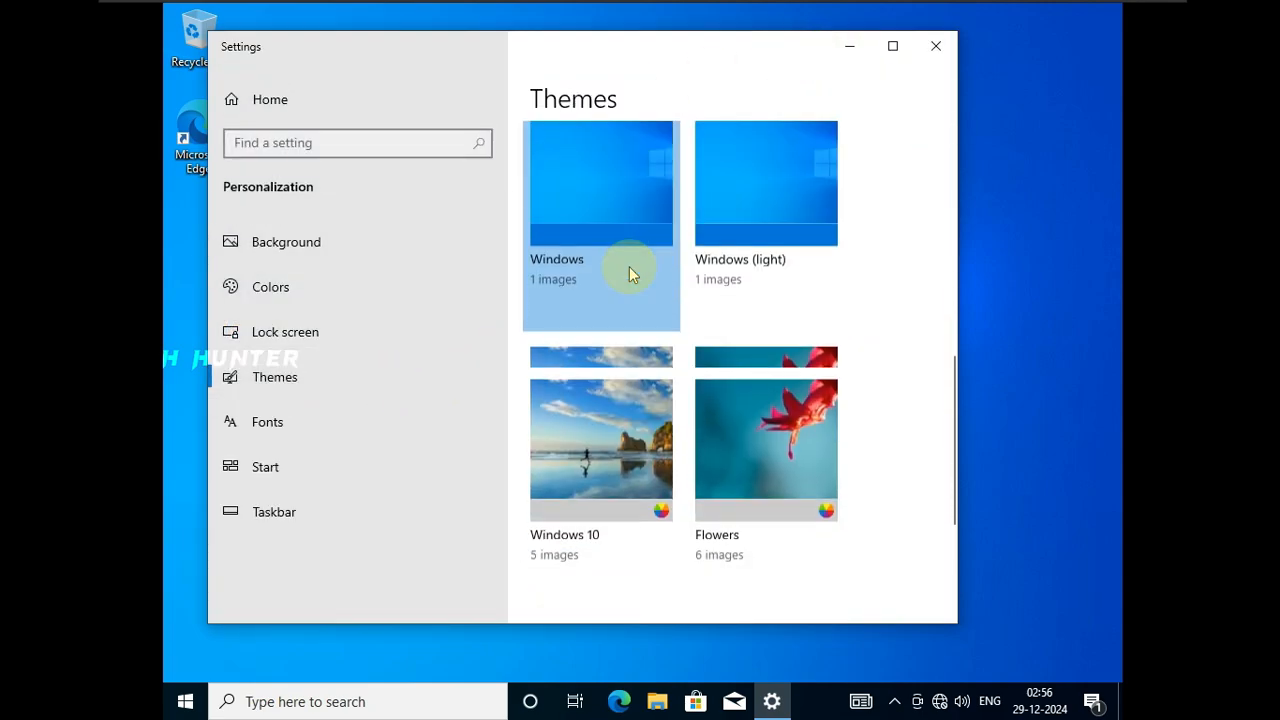
{"action": "left_click", "coordinate": [595, 431]}
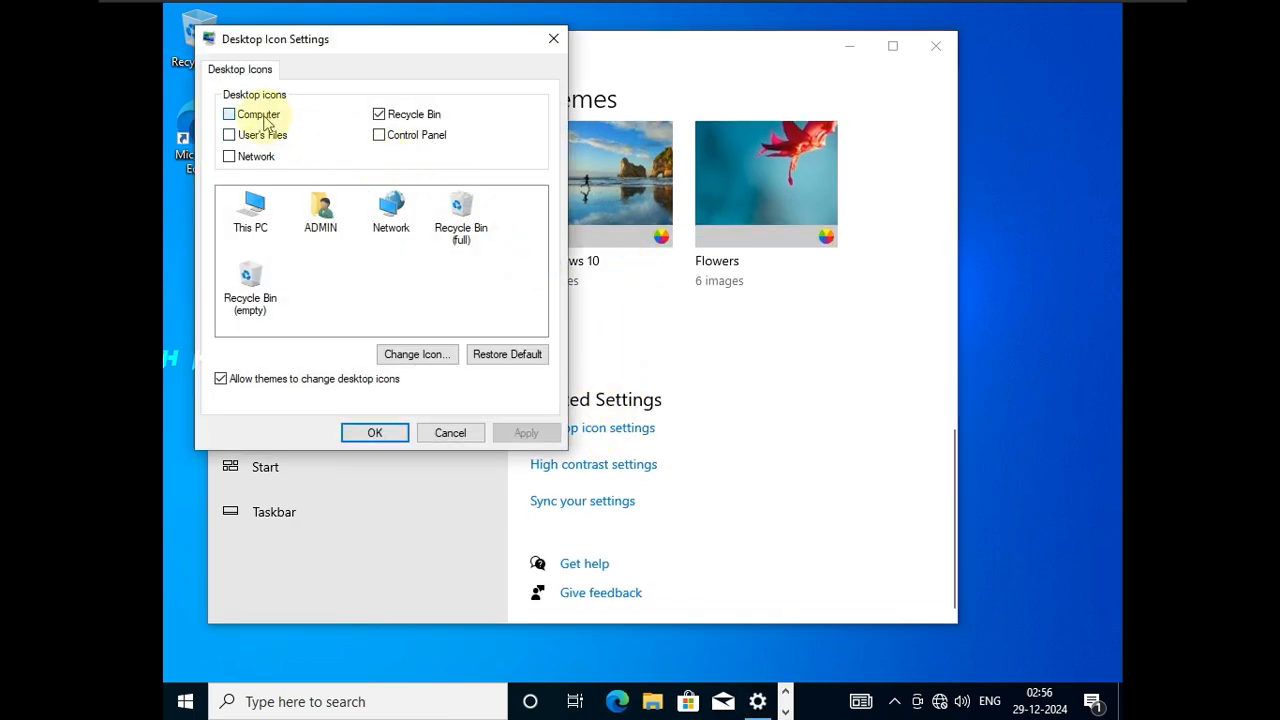
{"action": "left_click", "coordinate": [262, 116]}
{"action": "left_click", "coordinate": [390, 138]}
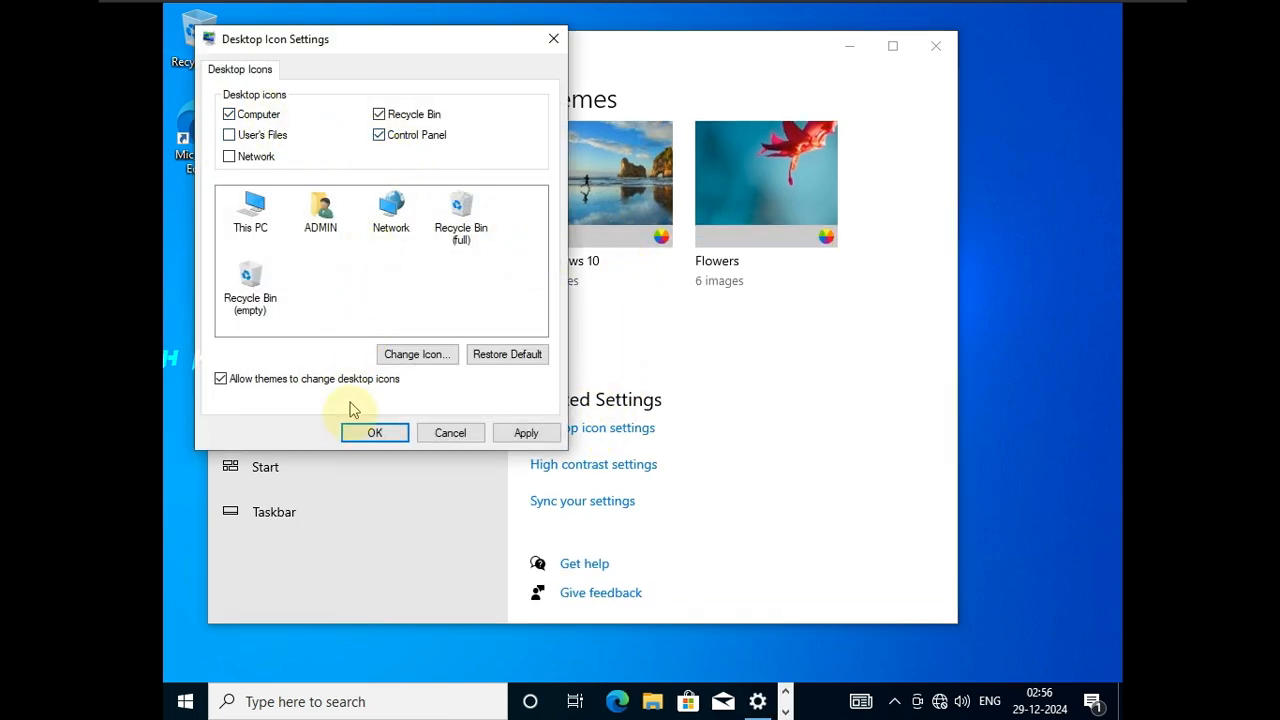
{"action": "left_click", "coordinate": [360, 431]}
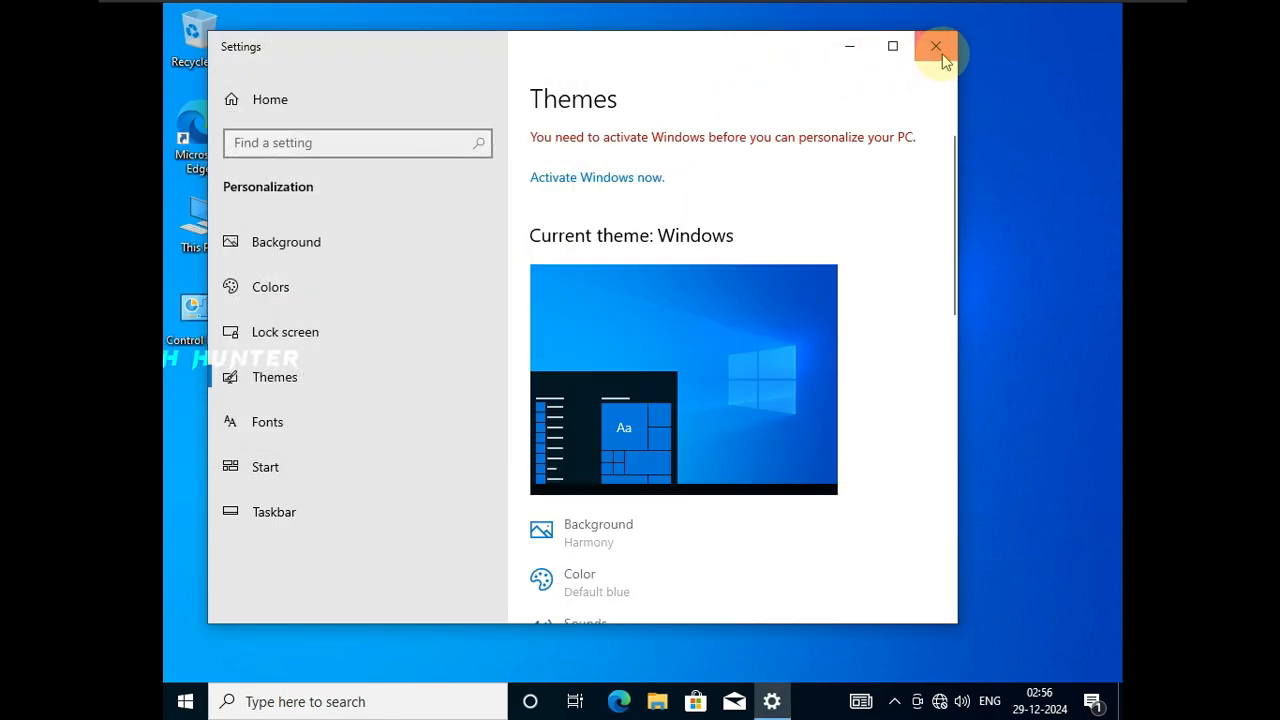
Close the personalization settings and switch the guest's desktop icons to the small size
{"action": "left_click", "coordinate": [940, 50]}
{"action": "right_click", "coordinate": [583, 113]}
{"action": "mouse_move", "coordinate": [605, 128]}
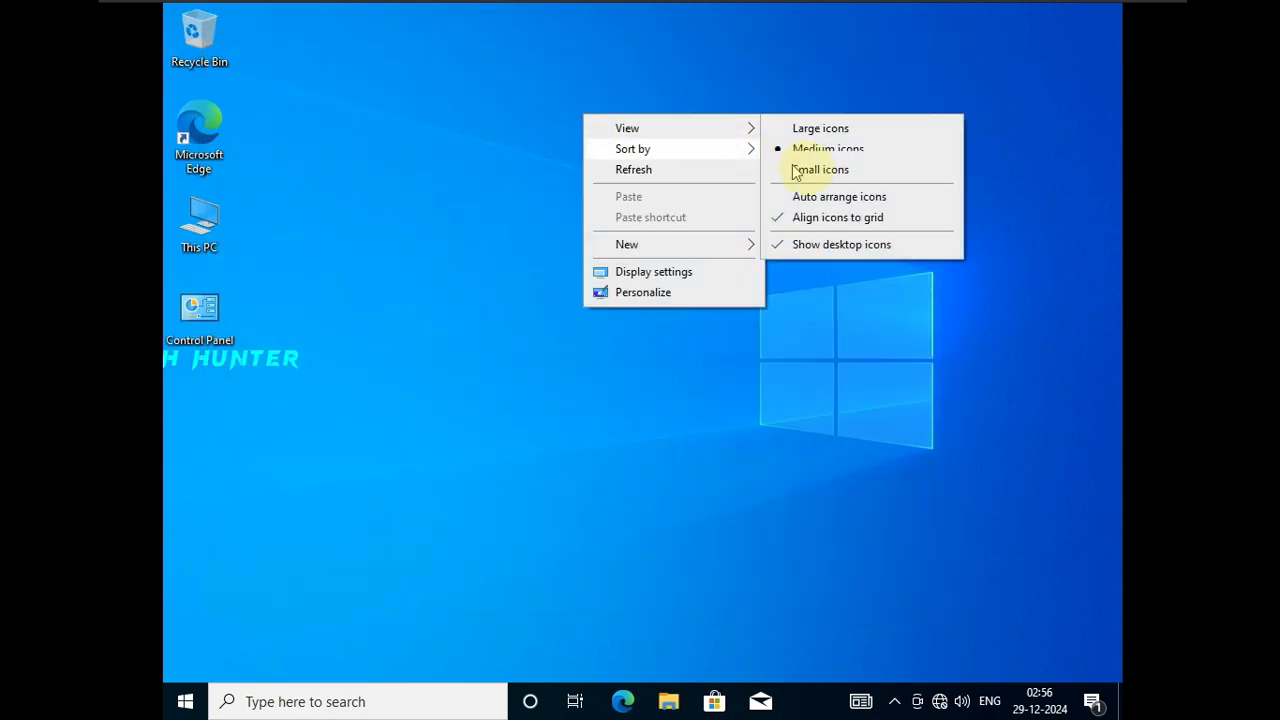
{"action": "left_click", "coordinate": [860, 170]}
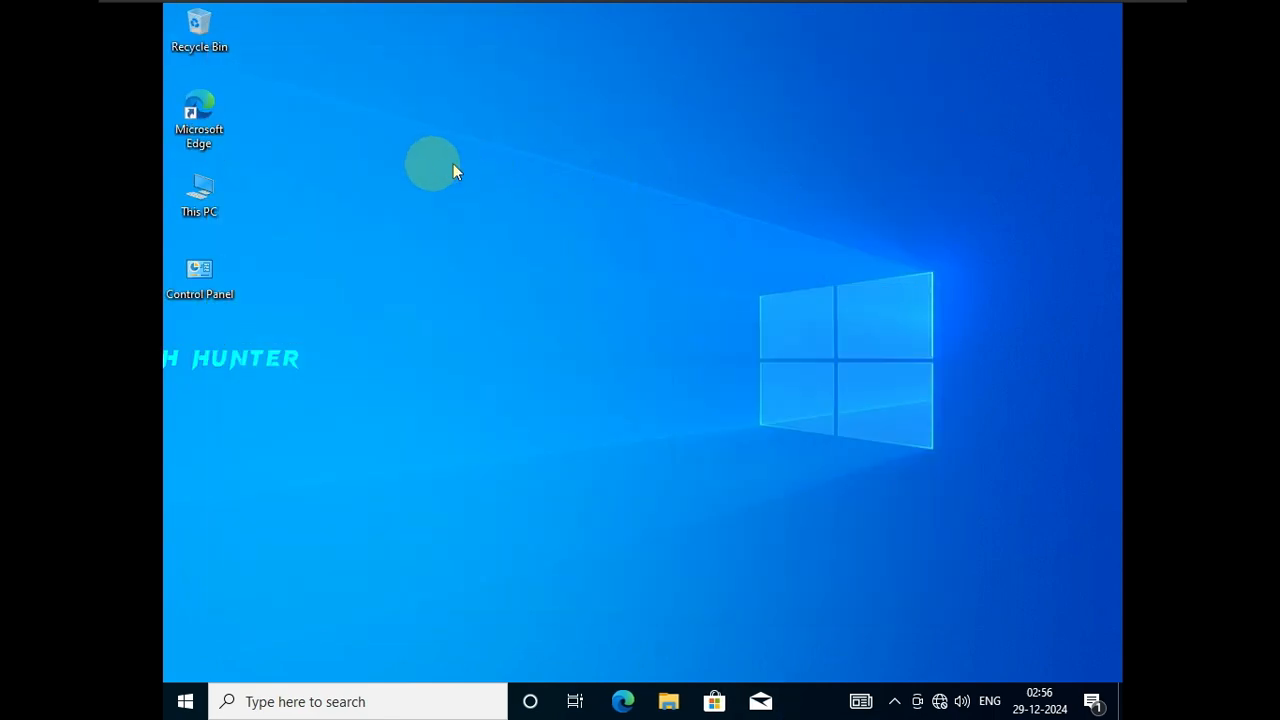
Turn on the delete confirmation dialog in the Recycle Bin's properties
{"action": "right_click", "coordinate": [206, 32]}
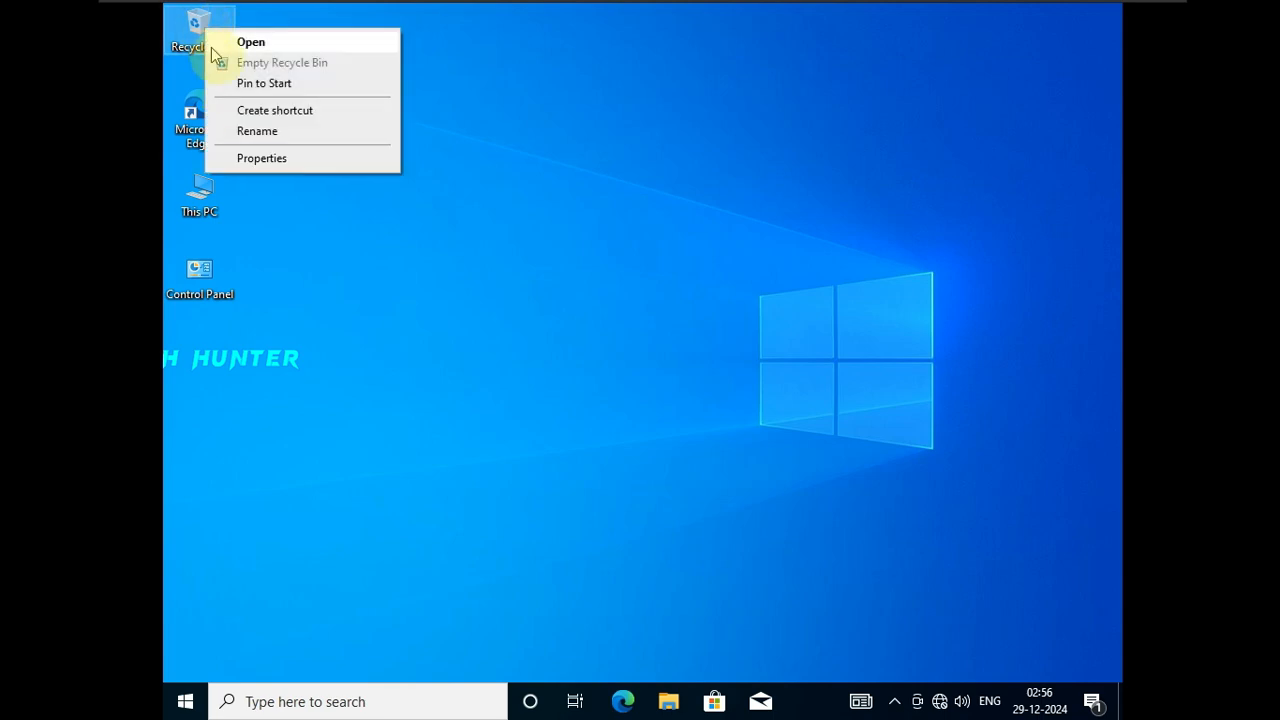
{"action": "left_click", "coordinate": [279, 161]}
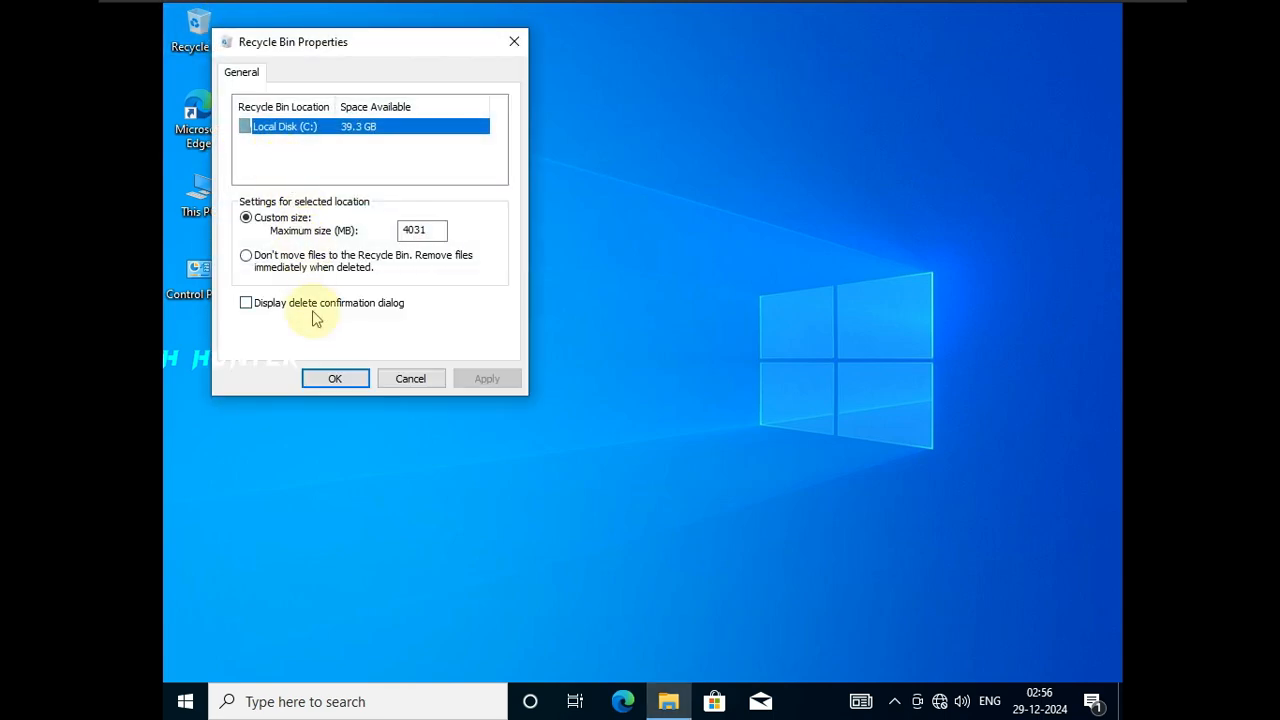
{"action": "left_click", "coordinate": [316, 312]}
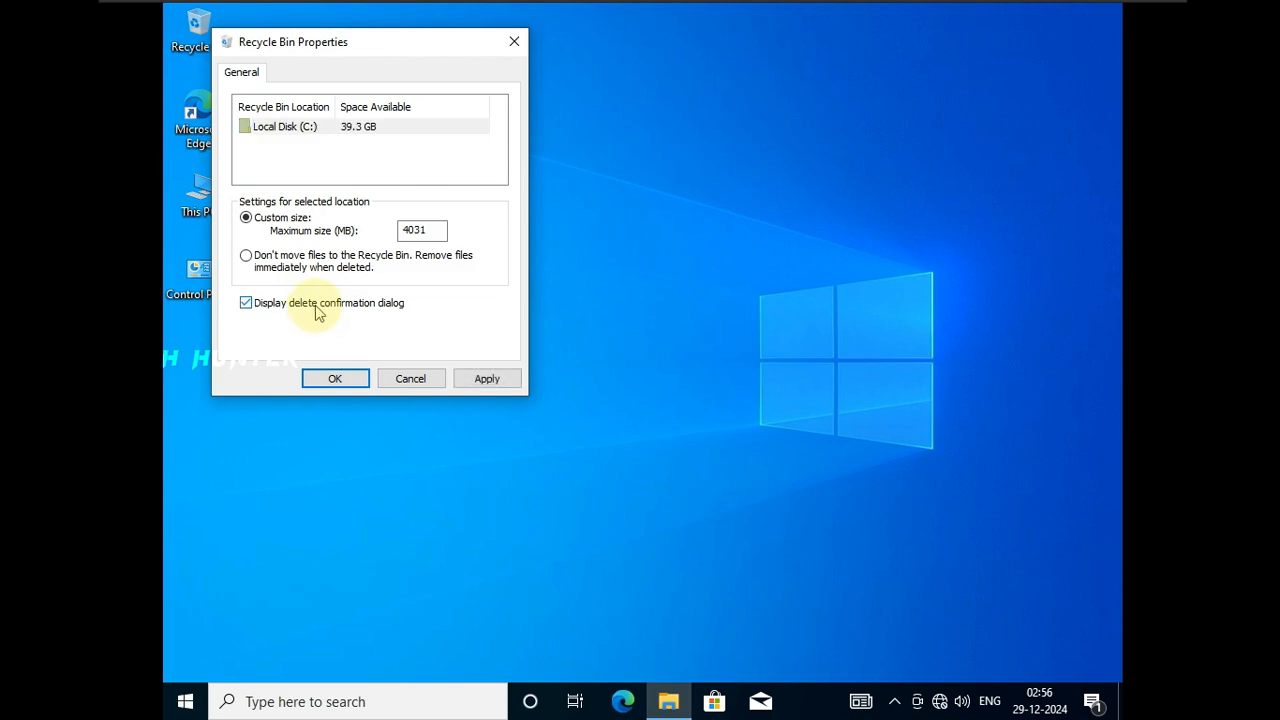
{"action": "left_click", "coordinate": [333, 379]}
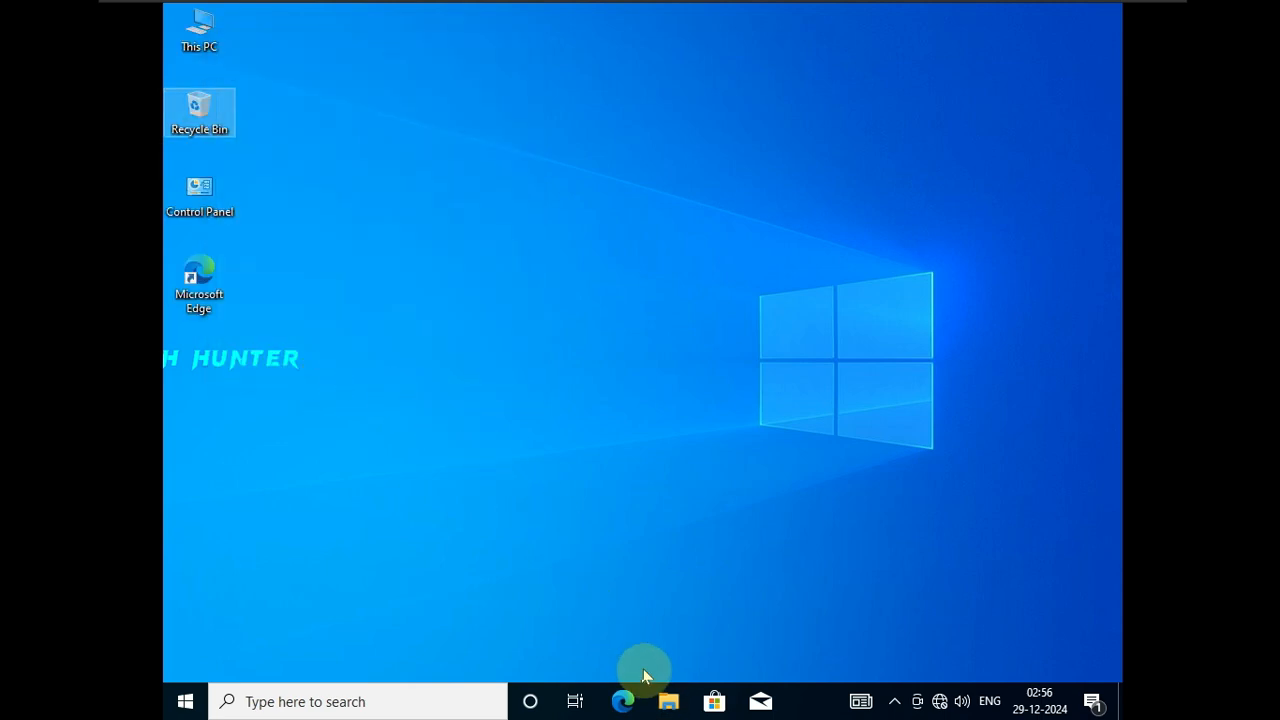
Unpin Microsoft Store and Mail from the guest's taskbar
{"action": "right_click", "coordinate": [716, 703]}
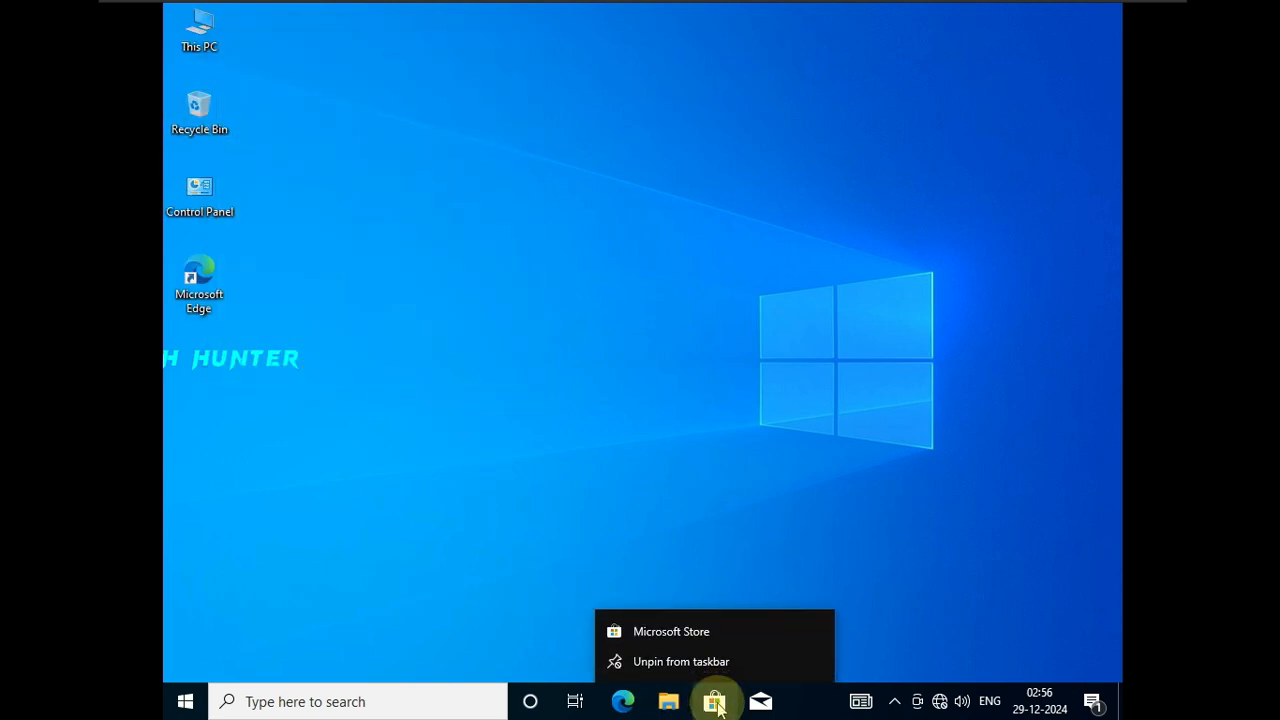
{"action": "left_click", "coordinate": [717, 666]}
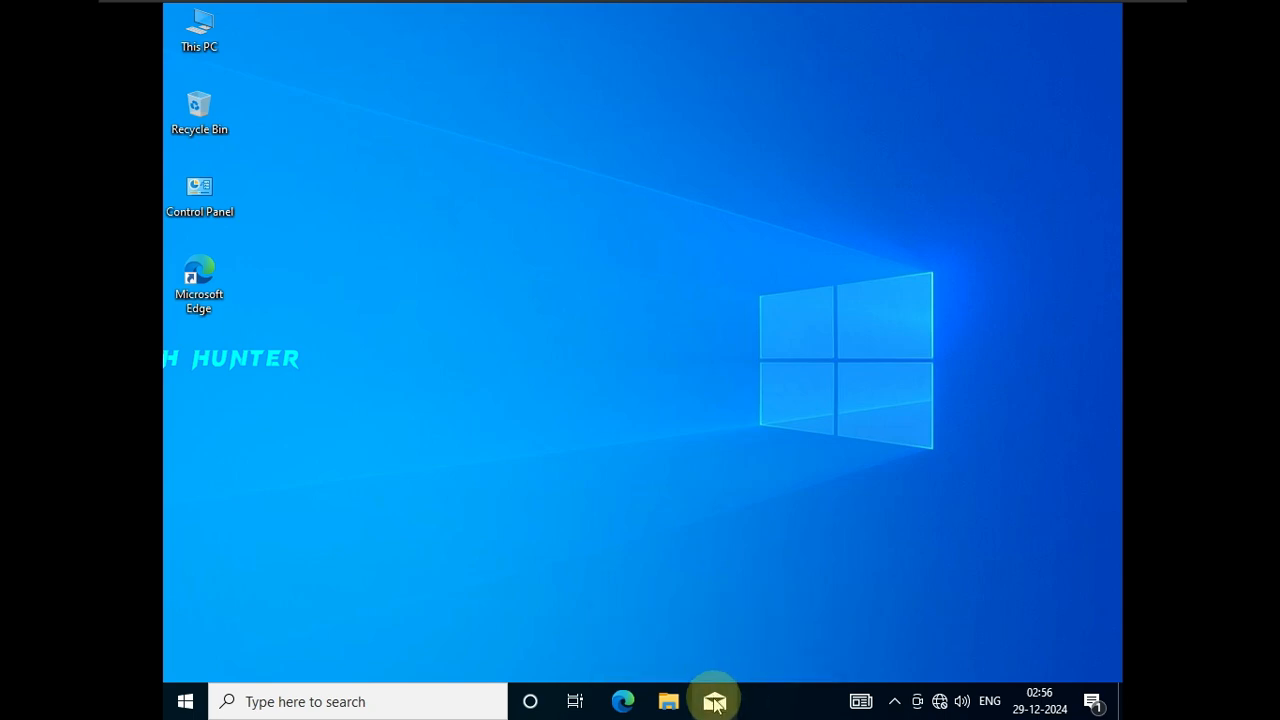
{"action": "right_click", "coordinate": [716, 703]}
{"action": "left_click", "coordinate": [716, 664]}
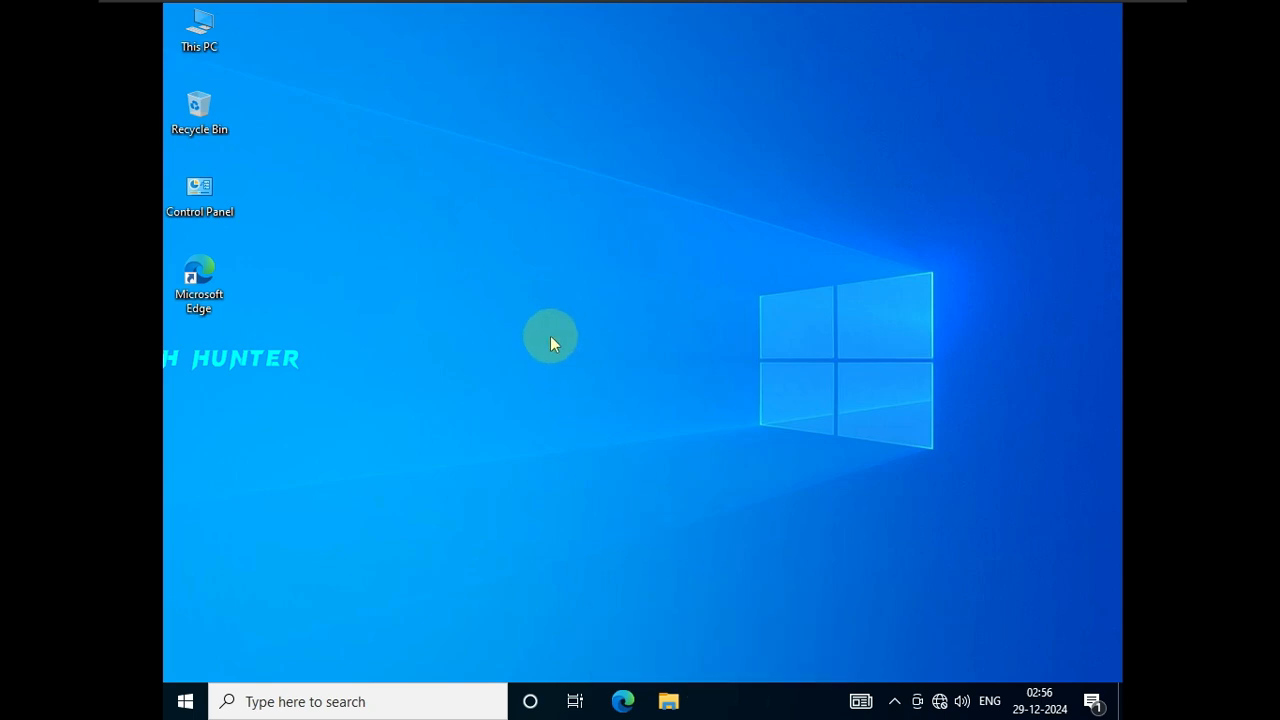
Try to change the guest's display resolution to 1366 × 768 in the display settings
{"action": "right_click", "coordinate": [551, 337]}
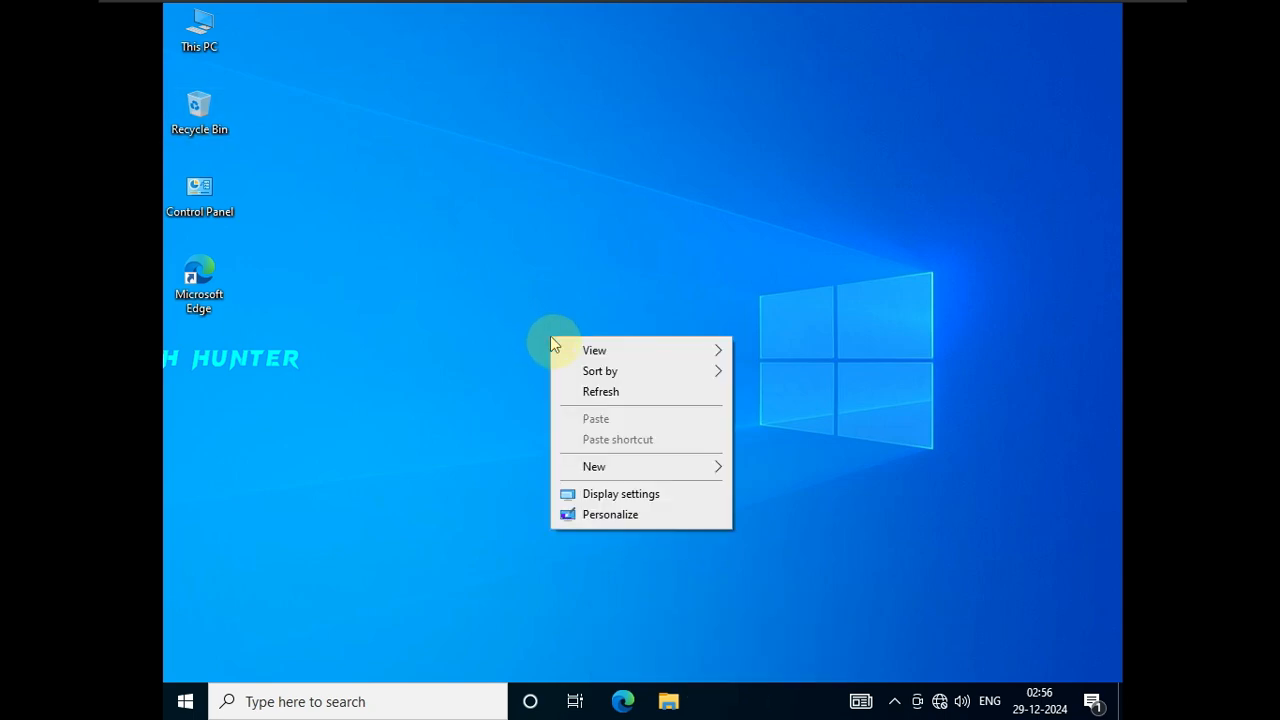
{"action": "left_click", "coordinate": [631, 496]}
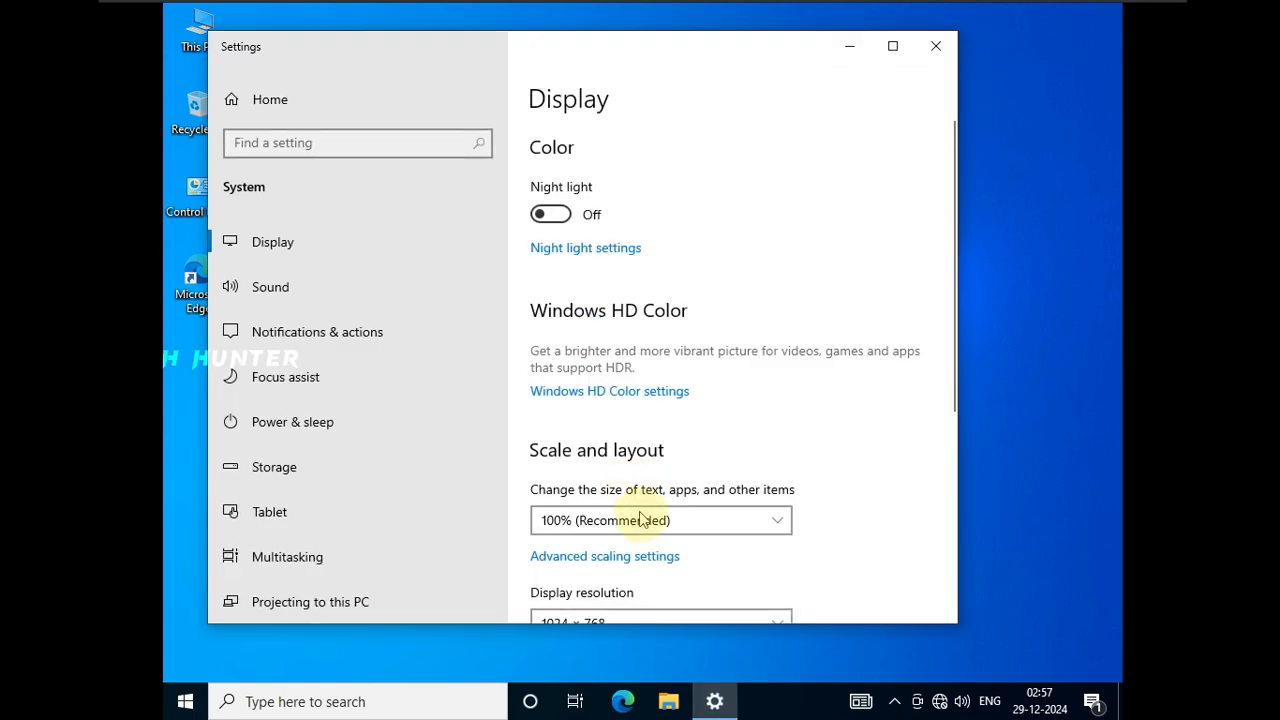
{"action": "scroll", "coordinate": [685, 505], "scroll_direction": "down", "scroll_amount": 3}
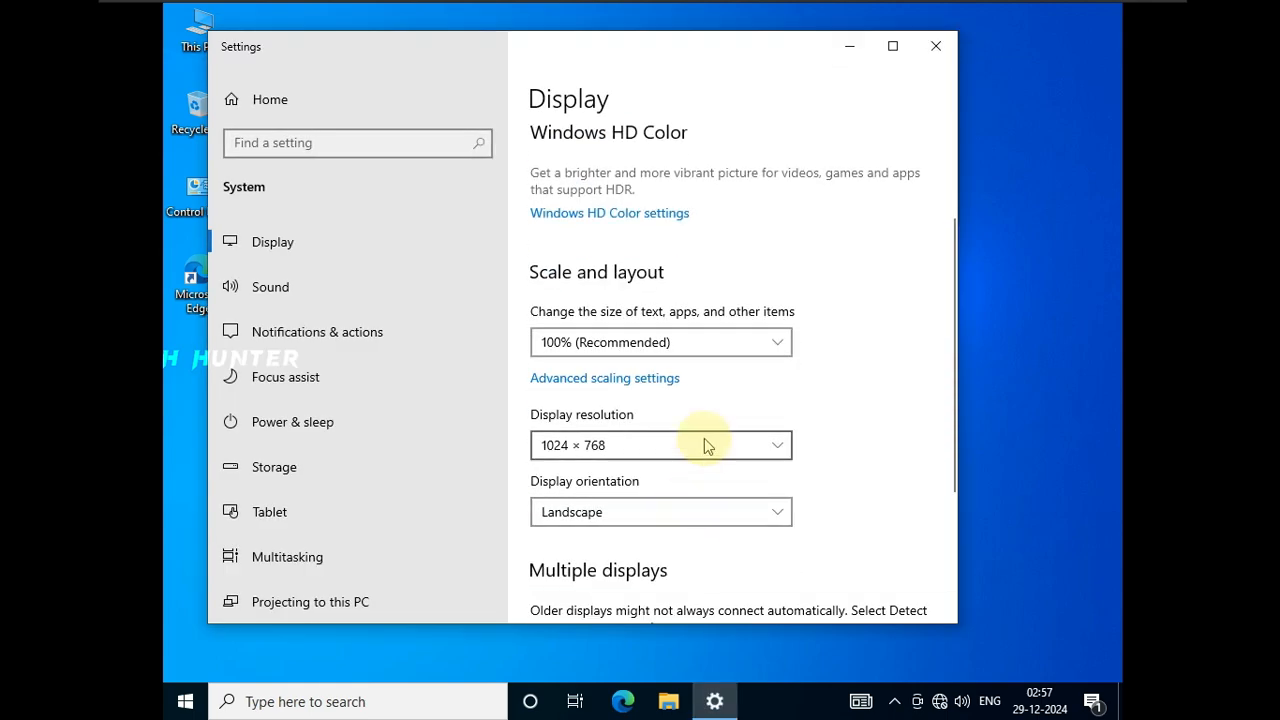
{"action": "left_click", "coordinate": [704, 440]}
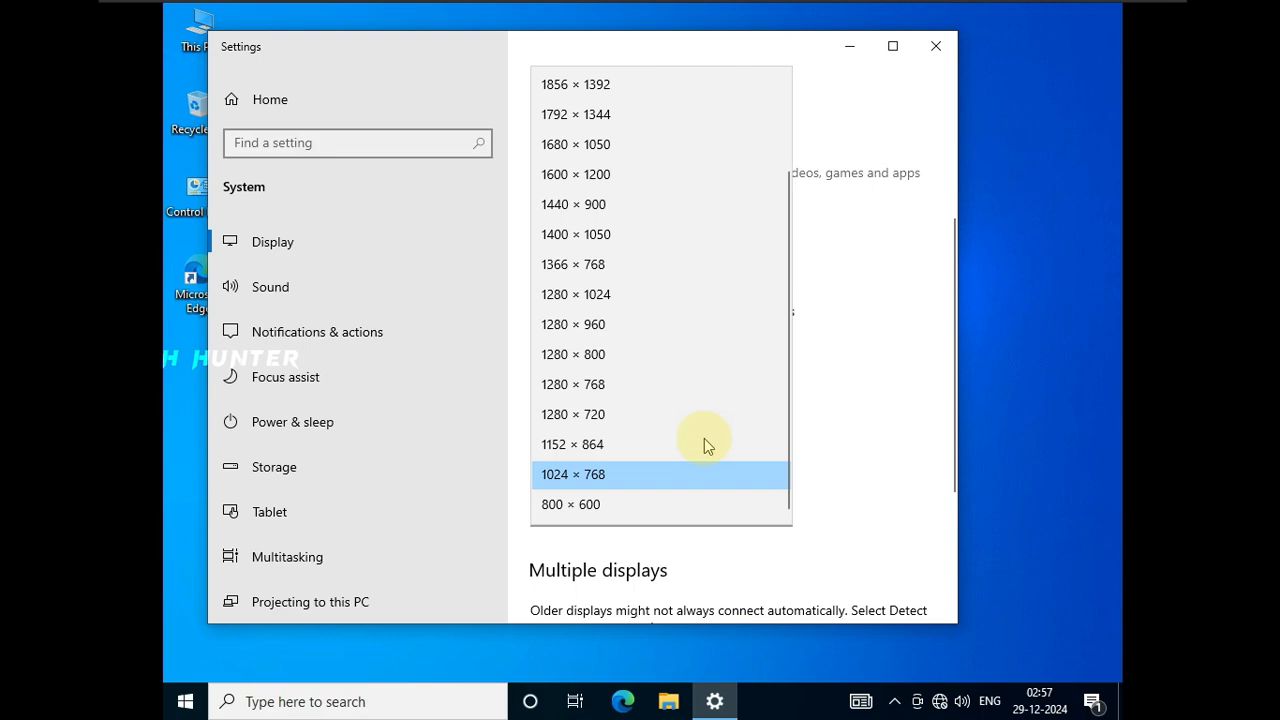
{"action": "left_click", "coordinate": [681, 268]}
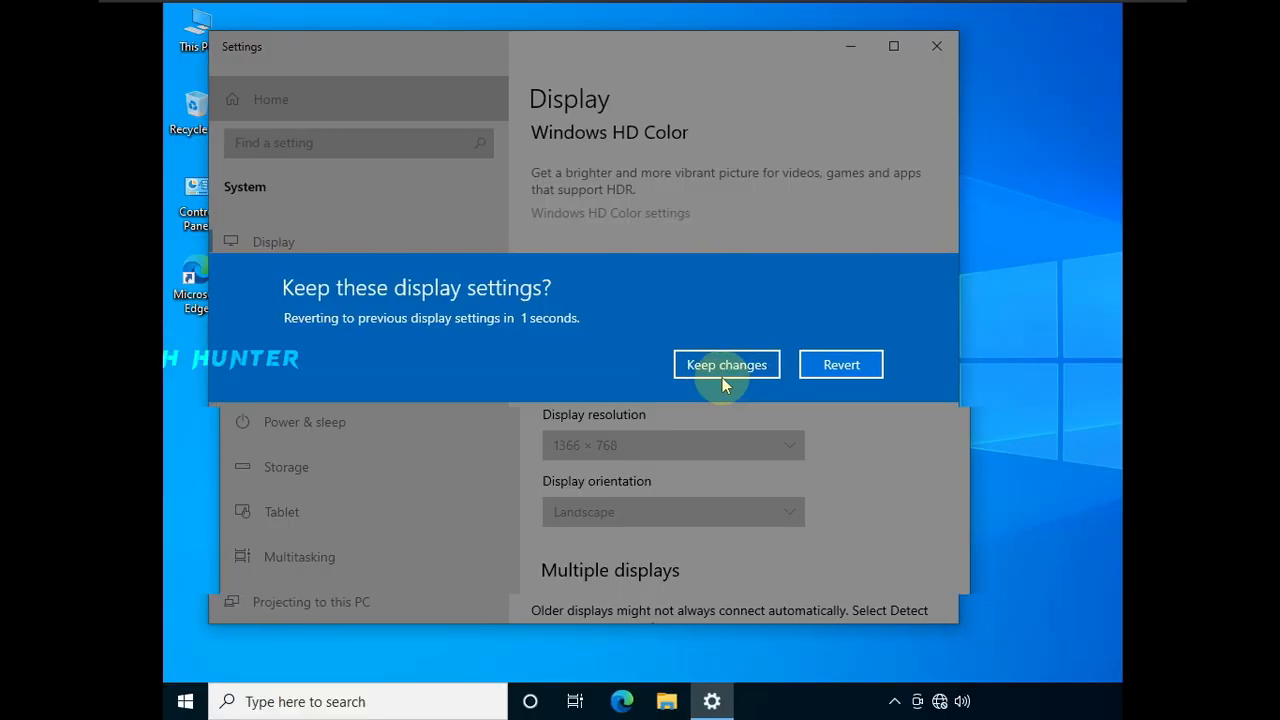
{"action": "left_click", "coordinate": [726, 368]}
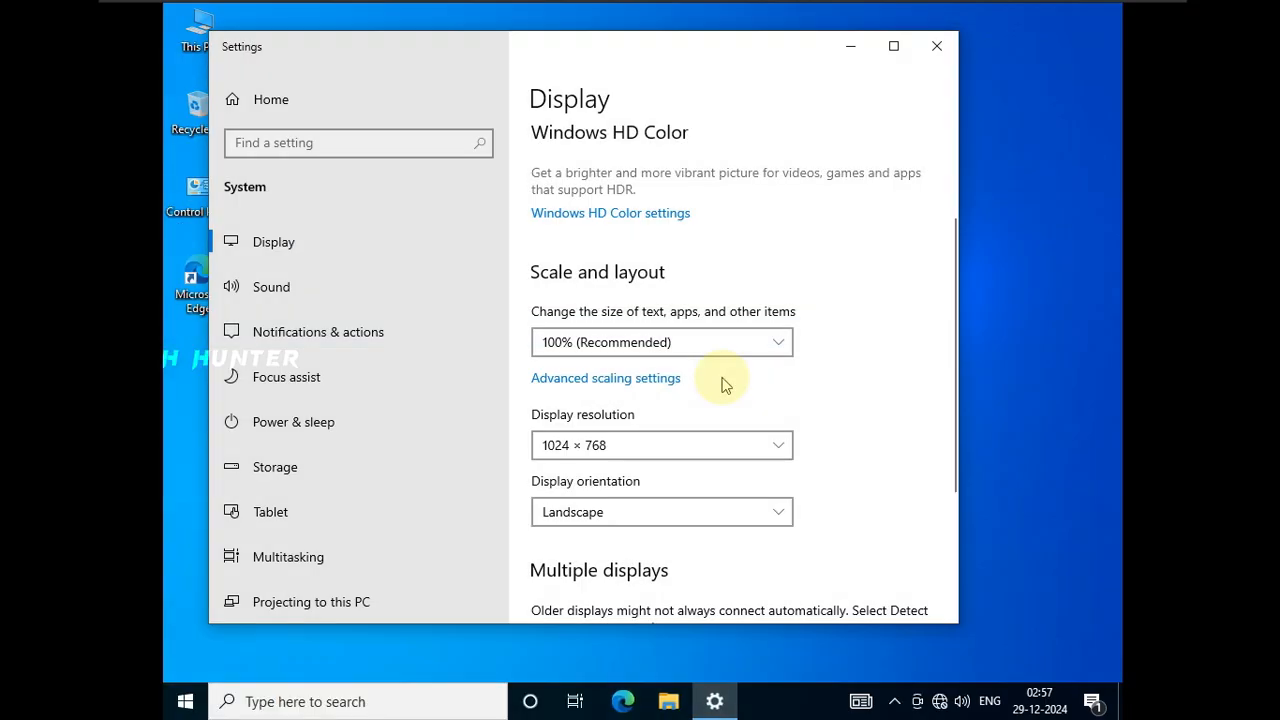
Try the 1280 × 960 display resolution and revert it
{"action": "left_click", "coordinate": [700, 447]}
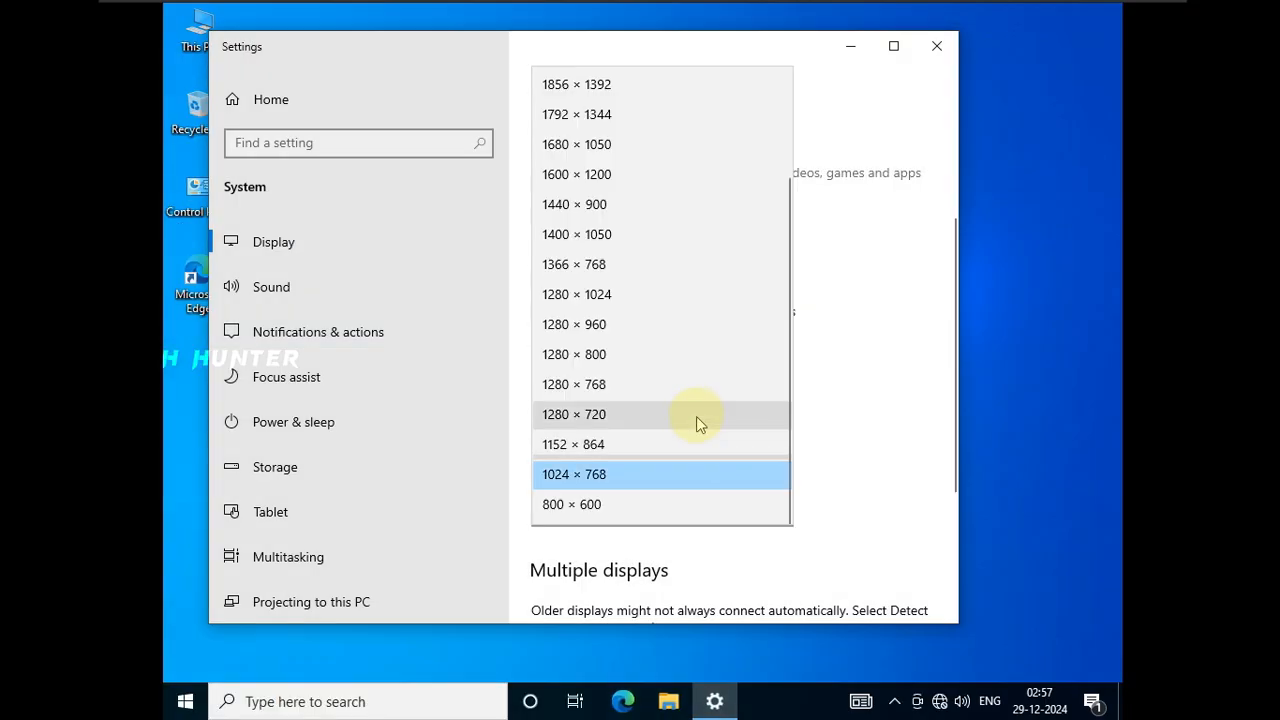
{"action": "left_click", "coordinate": [703, 324]}
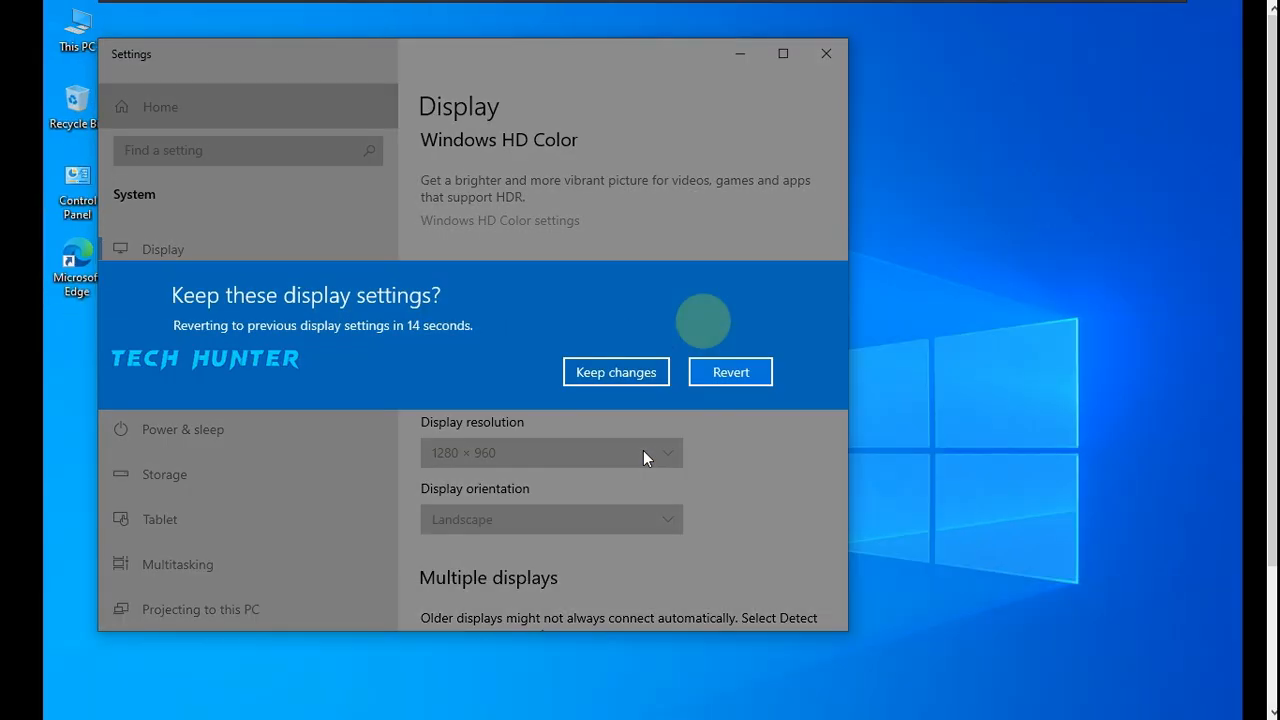
{"action": "left_click", "coordinate": [716, 378]}
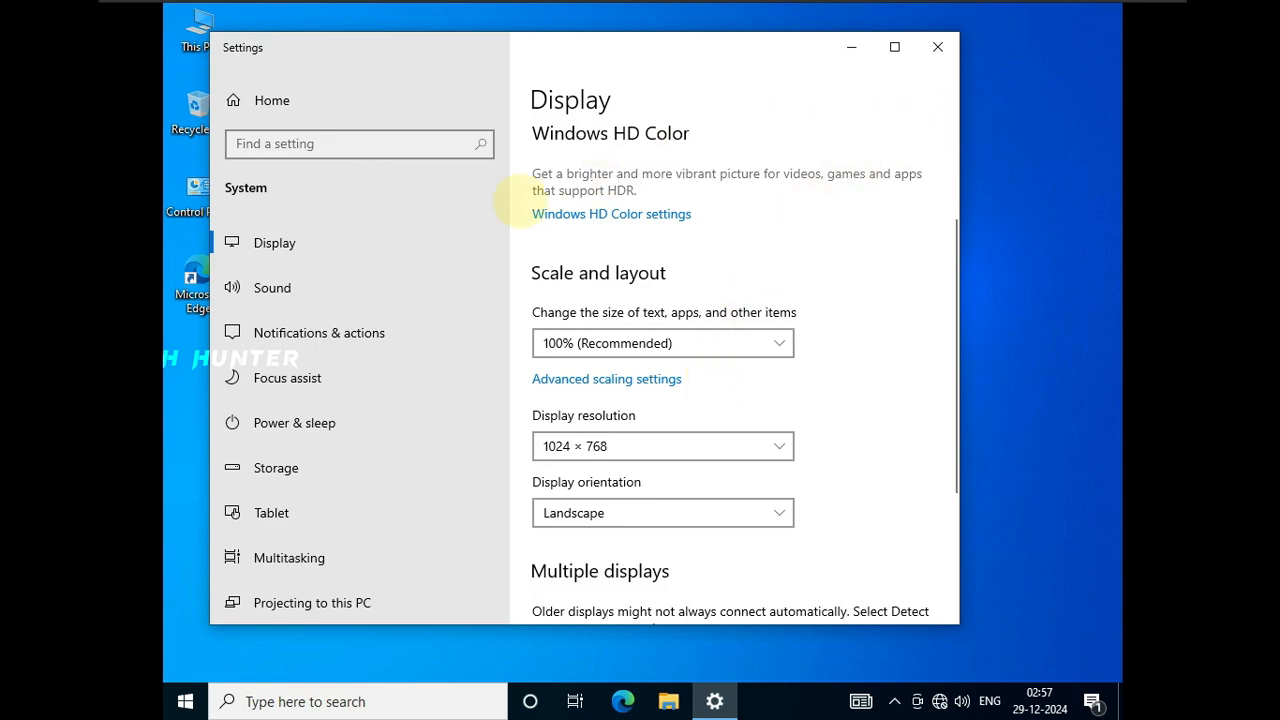
Open the guest's Device Manager and examine the Base System Device and display adapters entries
{"action": "right_click", "coordinate": [197, 703]}
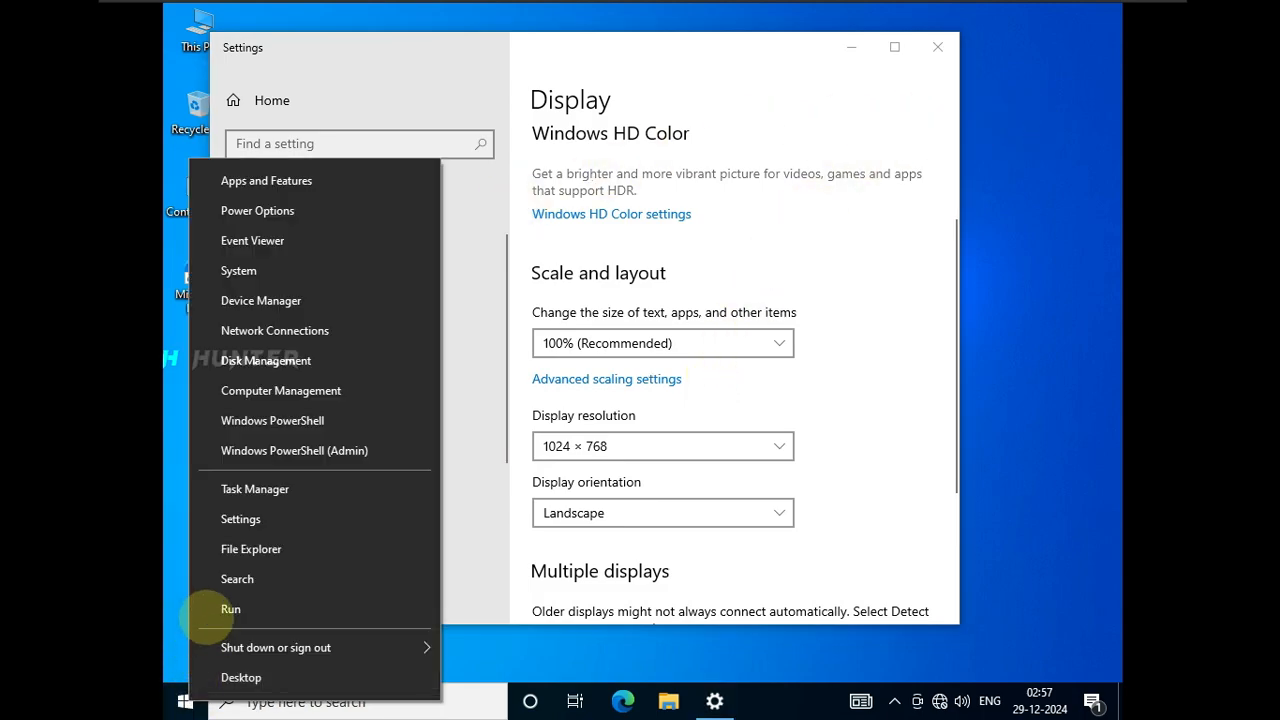
{"action": "left_click", "coordinate": [300, 296]}
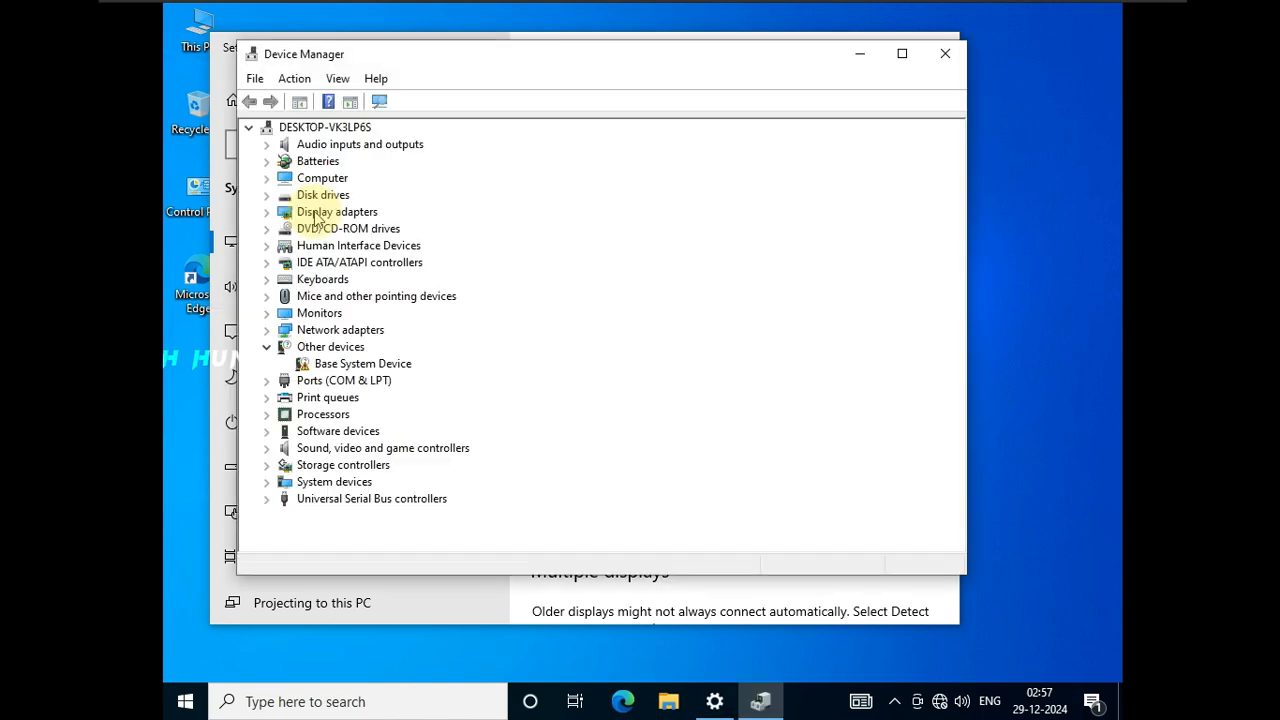
{"action": "left_click", "coordinate": [338, 365]}
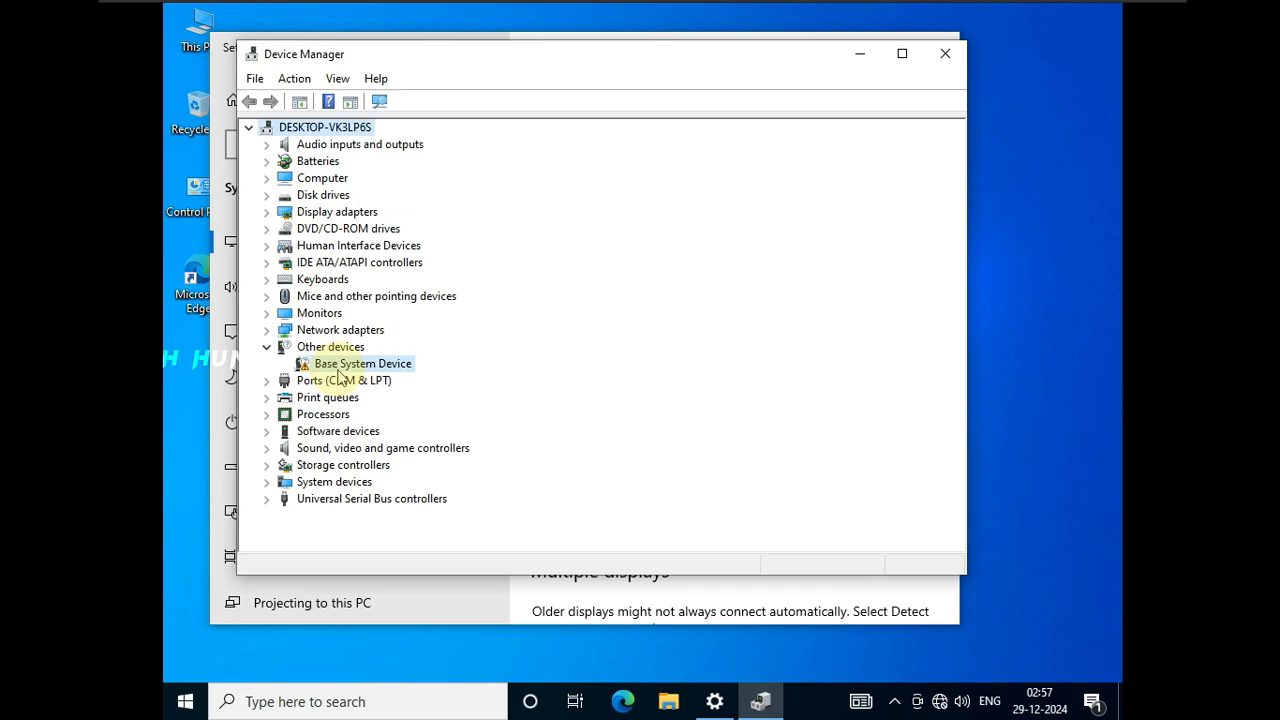
{"action": "double_click", "coordinate": [350, 213]}
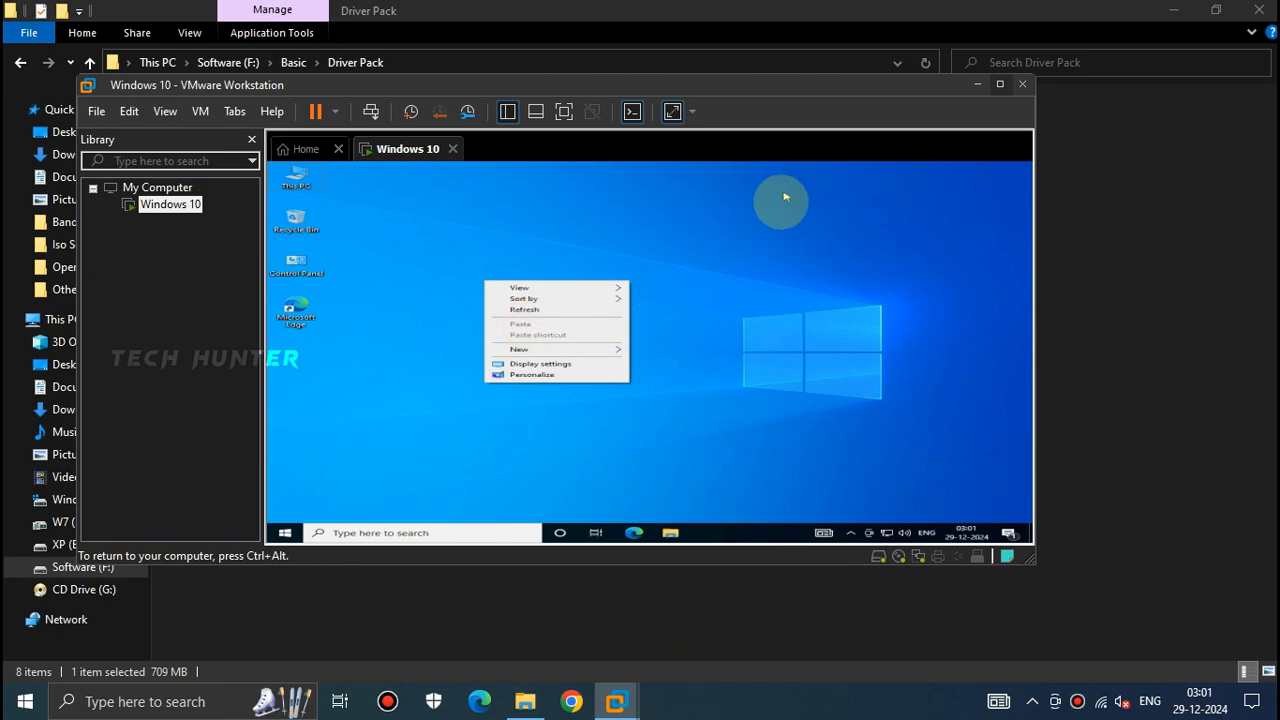
Run setup64 from the guest's VMware Tools DVD drive with administrator approval, and maximize the VMware Workstation window
{"action": "left_click", "coordinate": [774, 278]}
{"action": "double_click", "coordinate": [293, 181]}
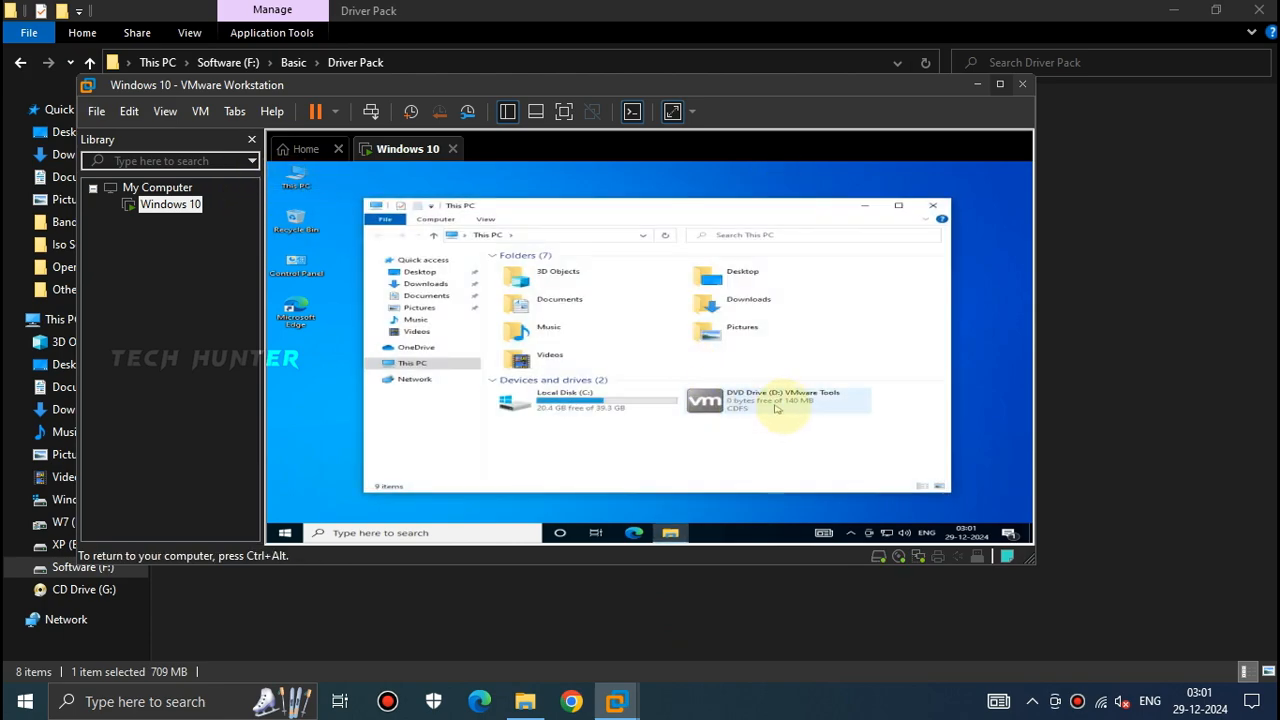
{"action": "double_click", "coordinate": [828, 409]}
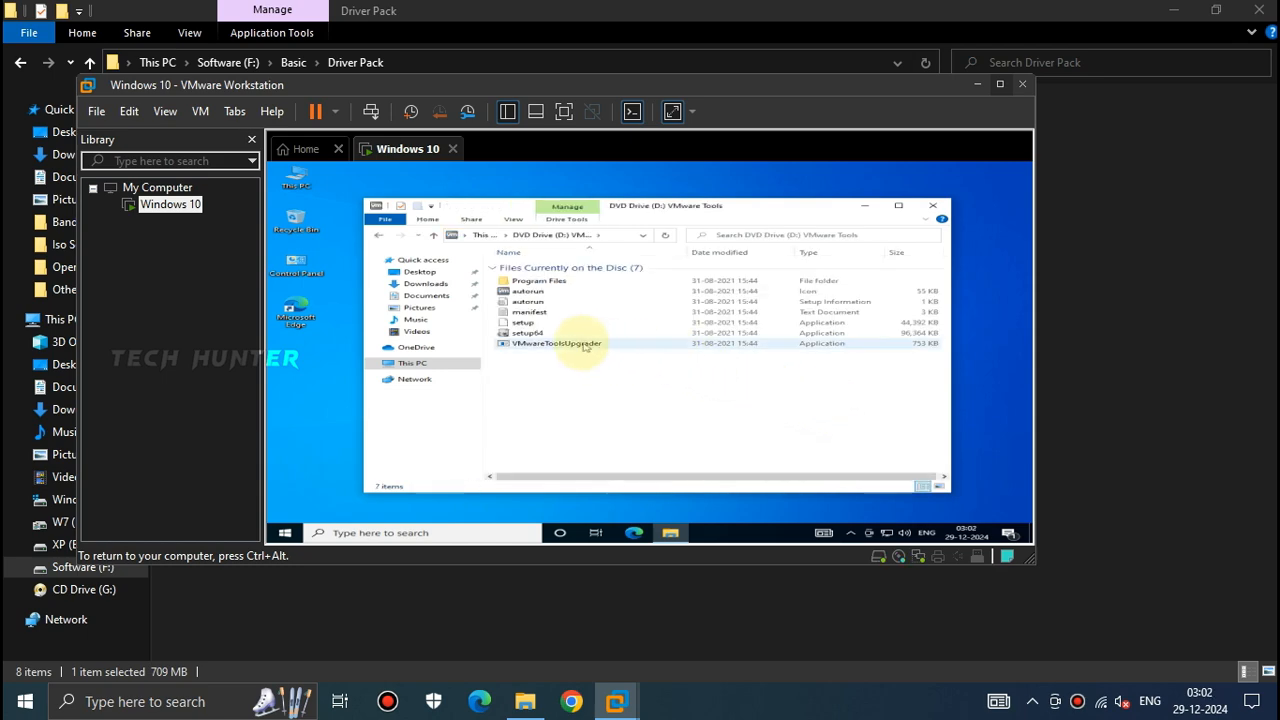
{"action": "left_click", "coordinate": [535, 334]}
{"action": "double_click", "coordinate": [537, 336]}
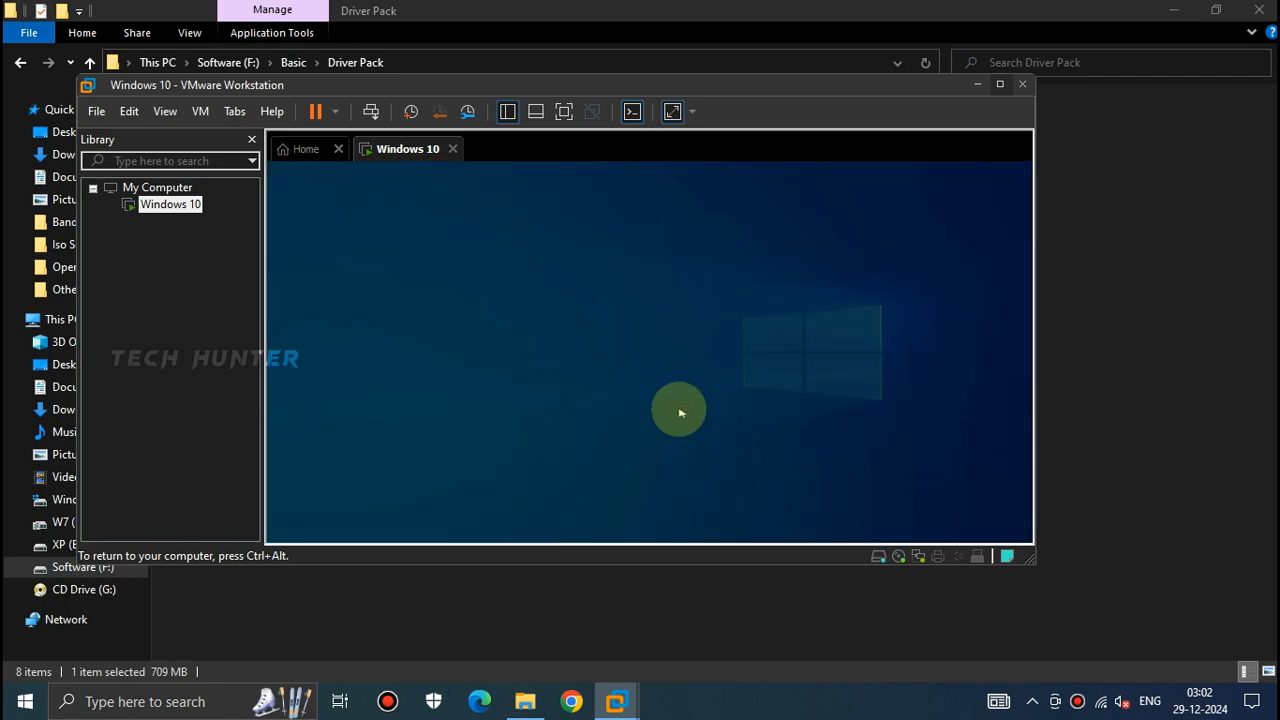
{"action": "left_click", "coordinate": [578, 417]}
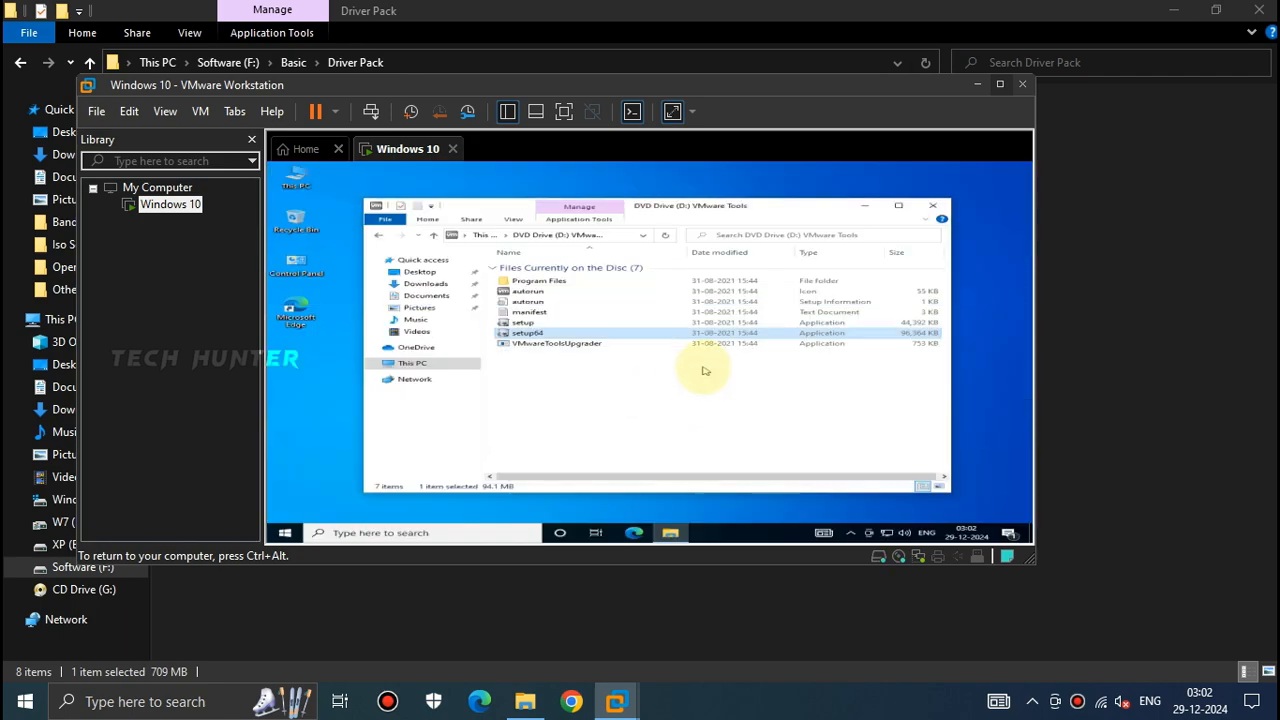
{"action": "key", "text": "ctrl+alt"}
{"action": "left_click", "coordinate": [998, 84]}
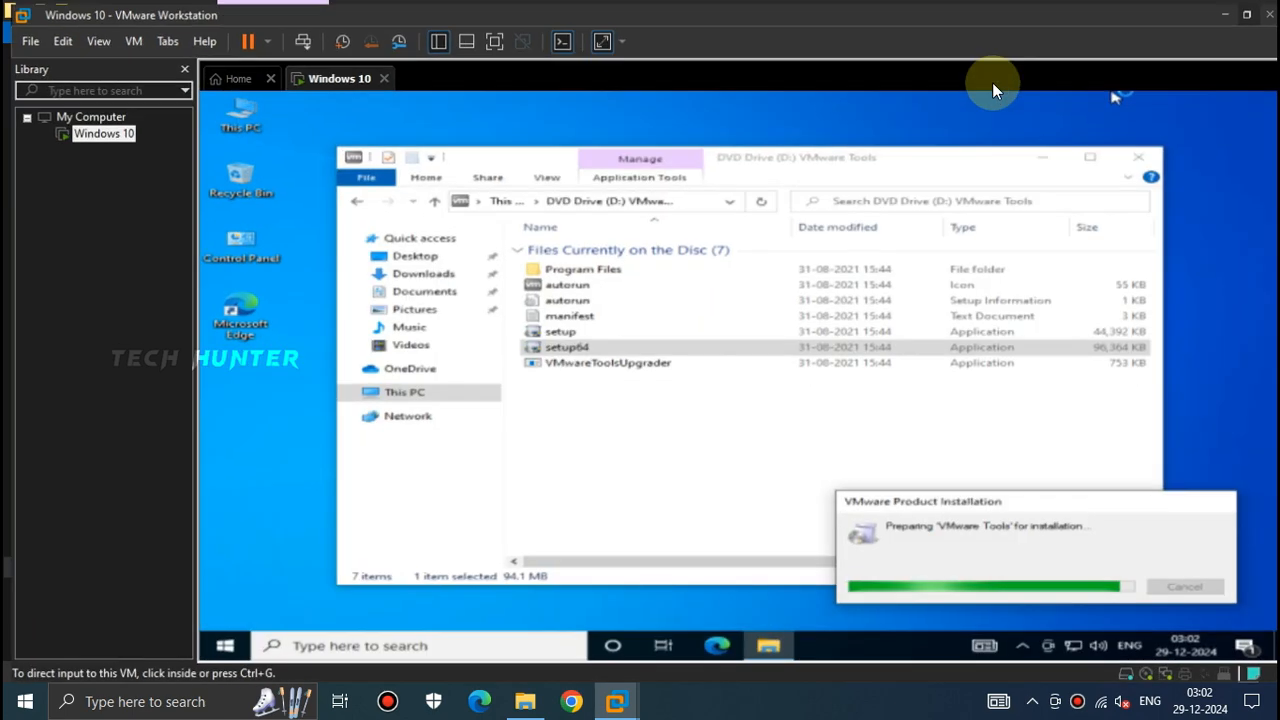
Open Local Disk (C:) in the guest's File Explorer to view its folders
{"action": "left_click", "coordinate": [677, 190]}
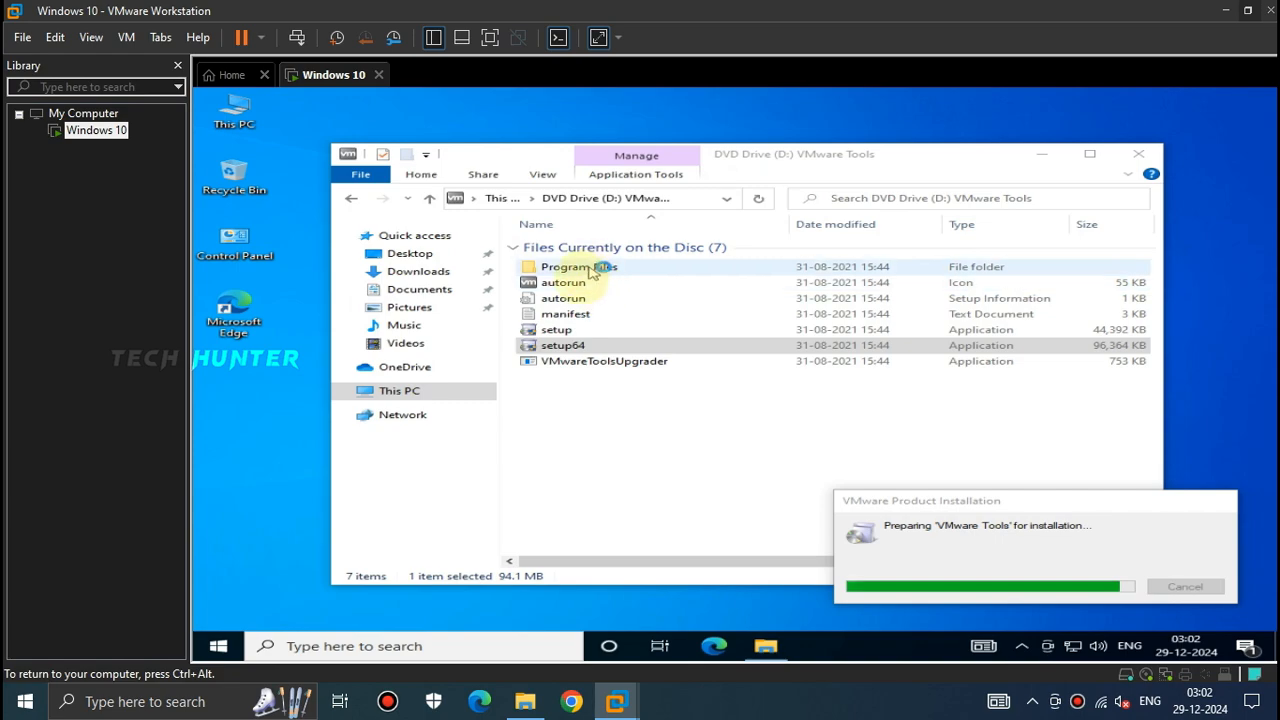
{"action": "left_click", "coordinate": [457, 392]}
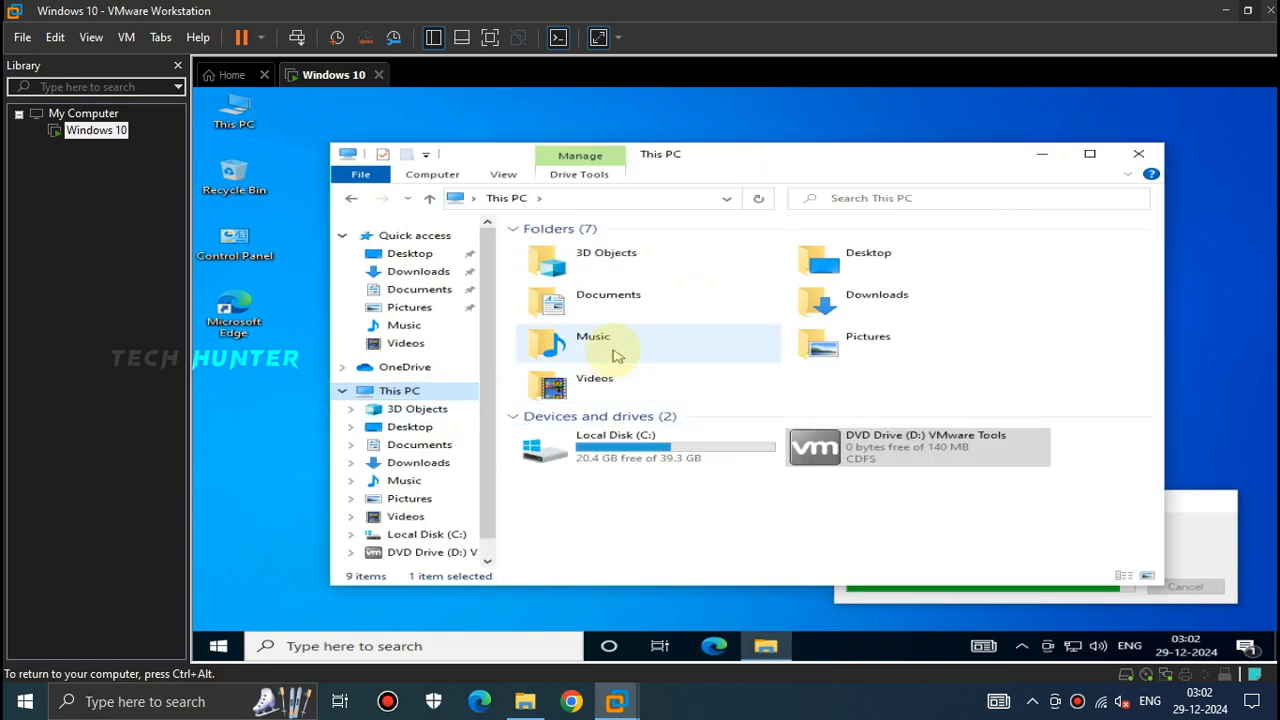
{"action": "double_click", "coordinate": [725, 448]}
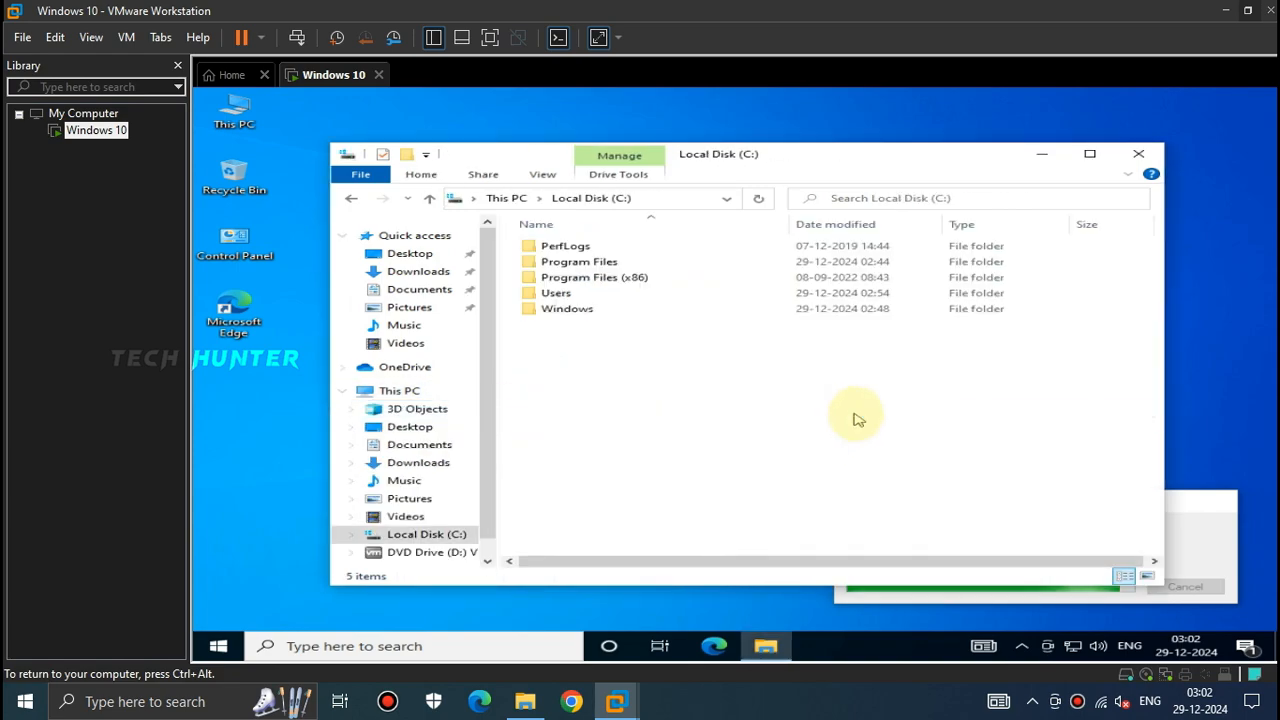
Minimize File Explorer in the guest and hide the Cortana button on its taskbar
{"action": "left_click", "coordinate": [1044, 158]}
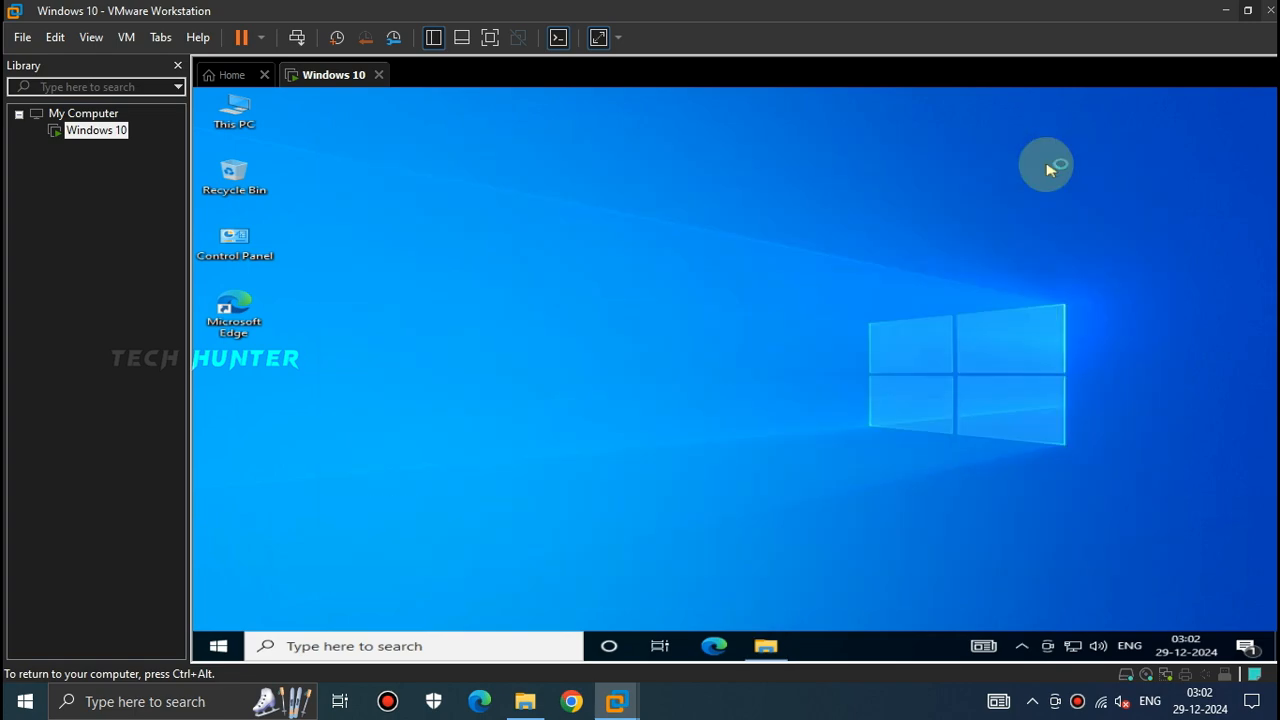
{"action": "right_click", "coordinate": [862, 641]}
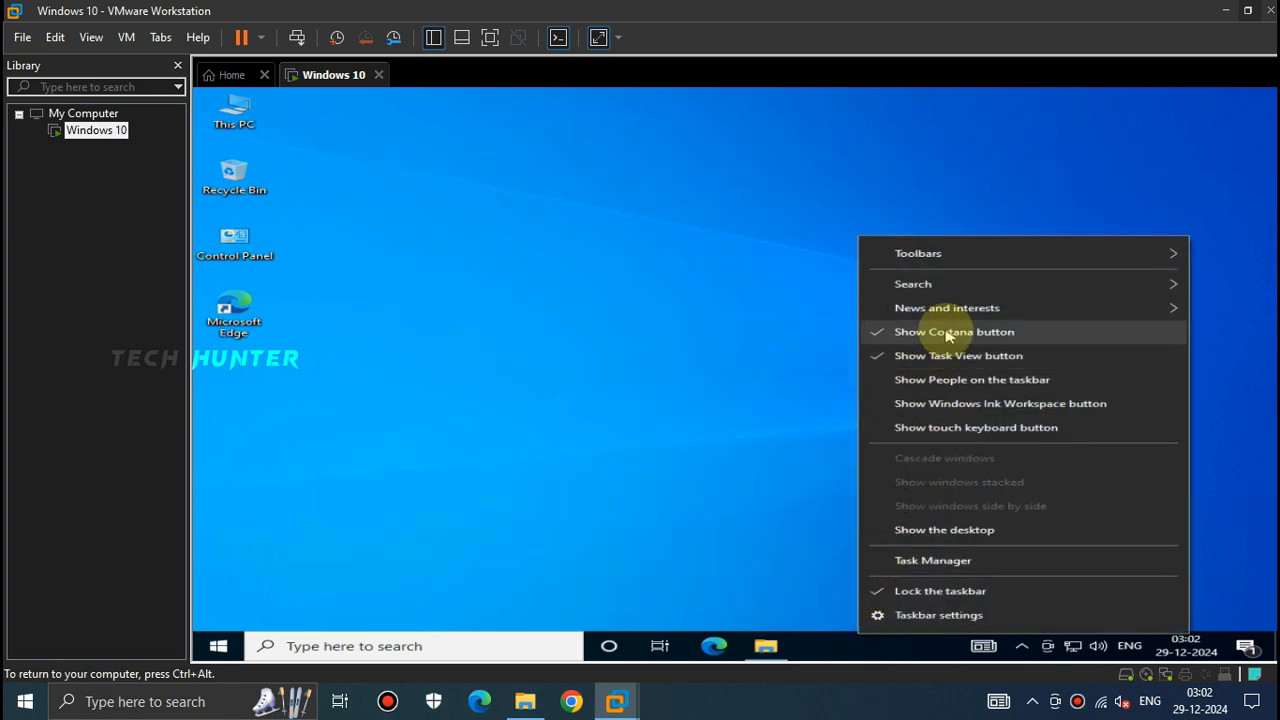
{"action": "left_click", "coordinate": [903, 332]}
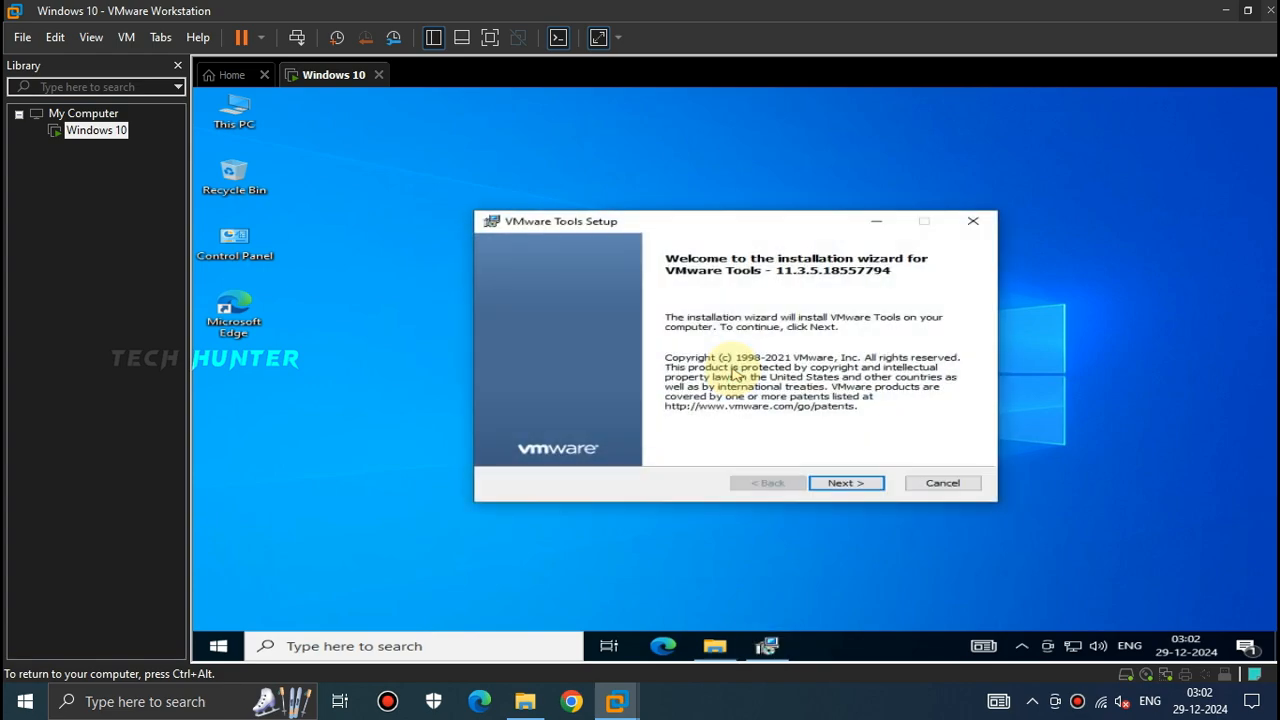
Accept the default setup type in the VMware Tools wizard and start the installation
{"action": "left_click", "coordinate": [846, 483]}
{"action": "left_click", "coordinate": [846, 483]}
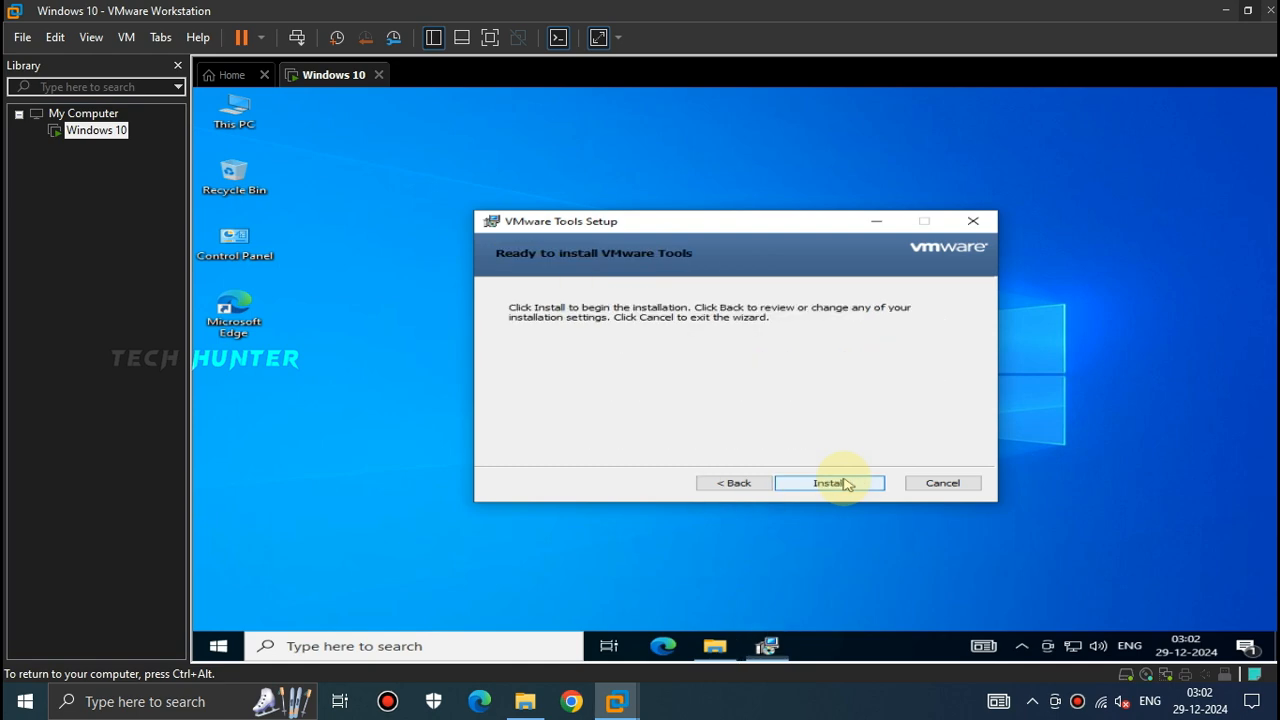
{"action": "left_click", "coordinate": [846, 483]}
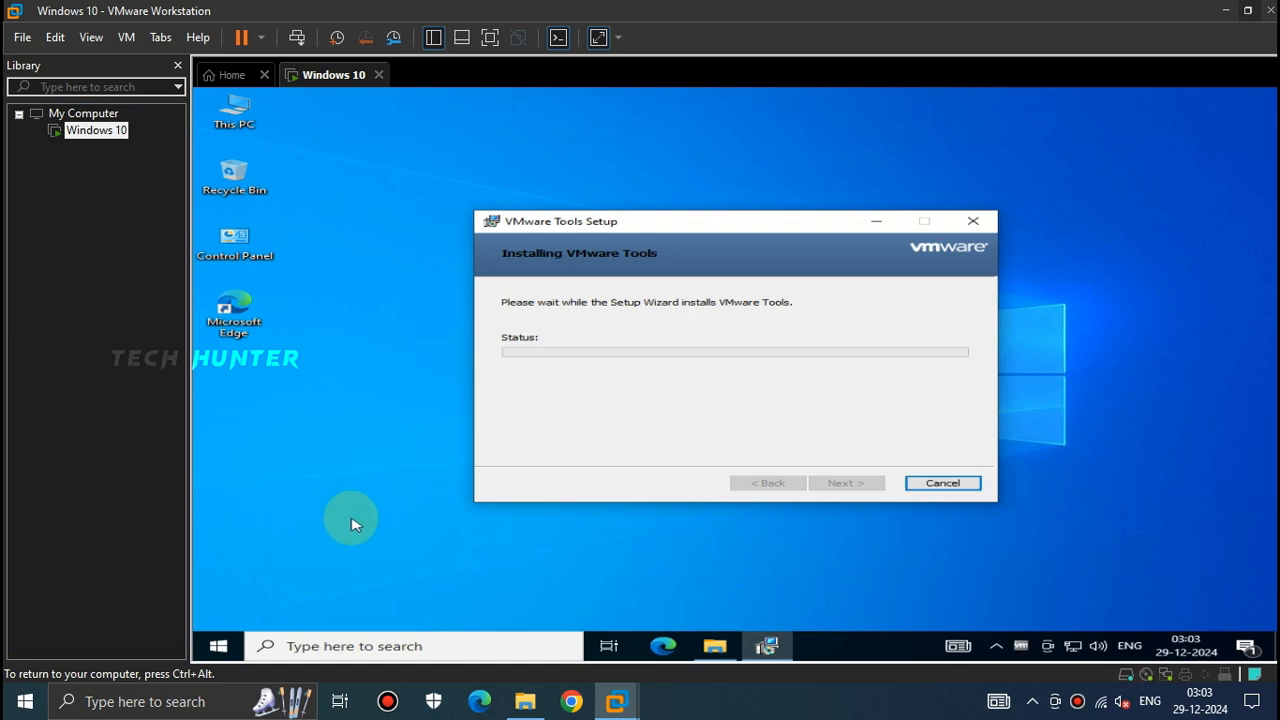
Open Device Manager in the guest, examine the entries under Display adapters, and minimize the window
{"action": "left_click", "coordinate": [226, 645]}
{"action": "right_click", "coordinate": [226, 645]}
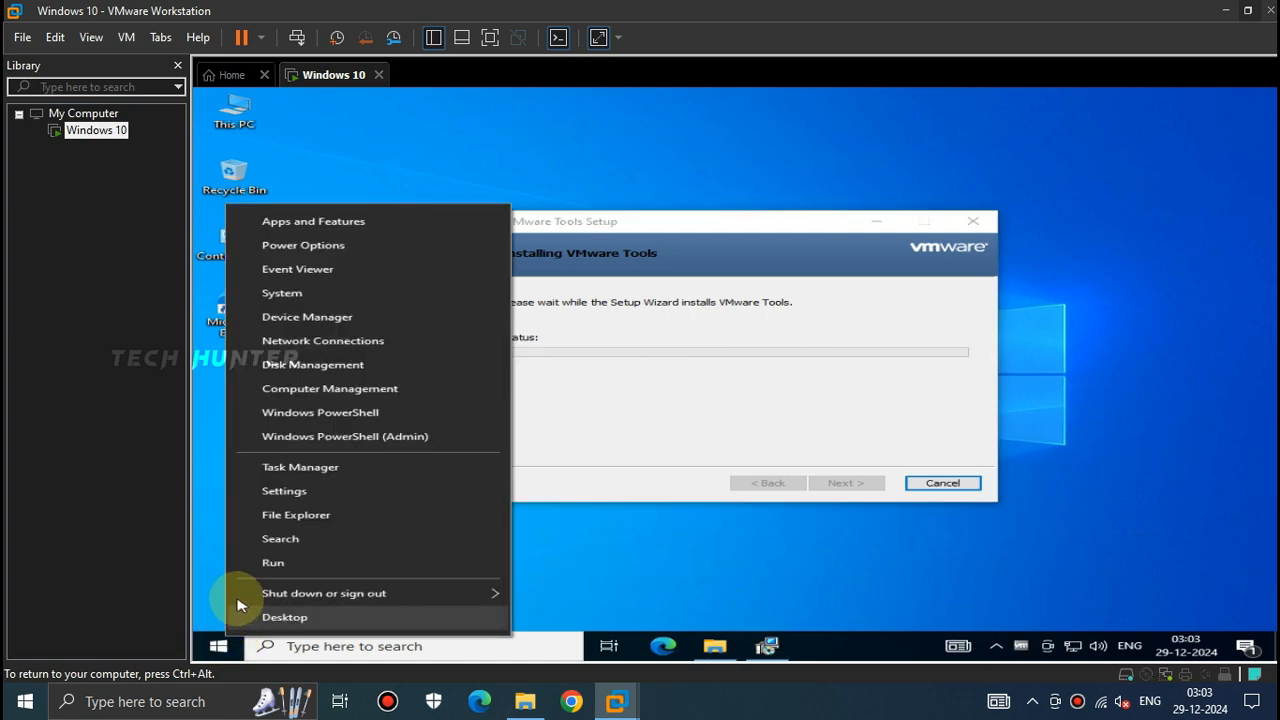
{"action": "left_click", "coordinate": [343, 320]}
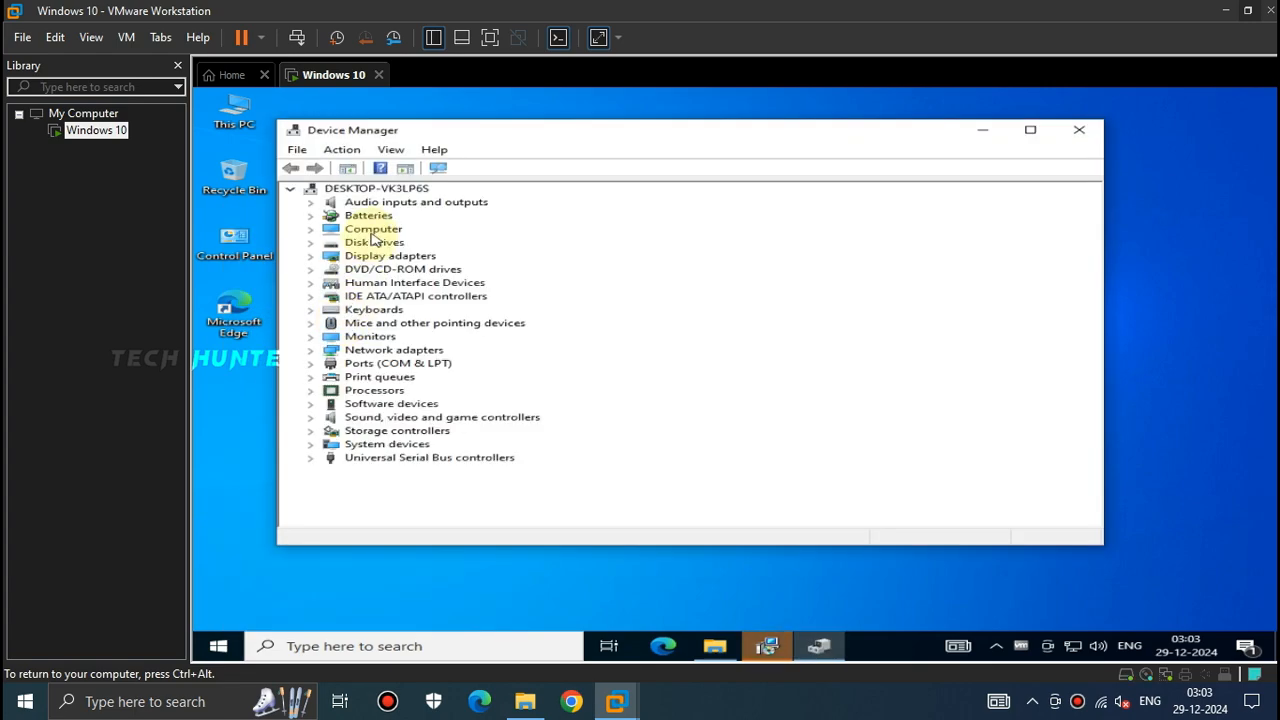
{"action": "double_click", "coordinate": [380, 255]}
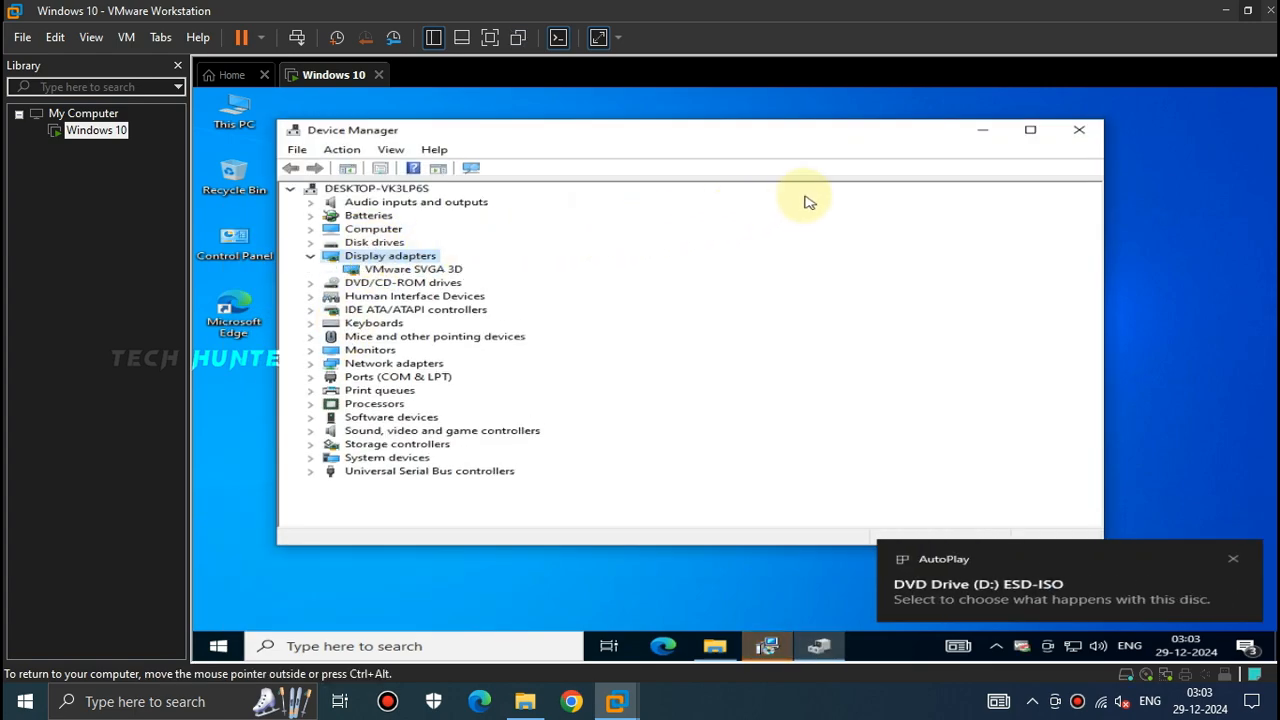
{"action": "left_click", "coordinate": [998, 130]}
Finish the VMware Tools wizard with a restart of the guest, and show the virtual machine in full screen
{"action": "left_click", "coordinate": [847, 484]}
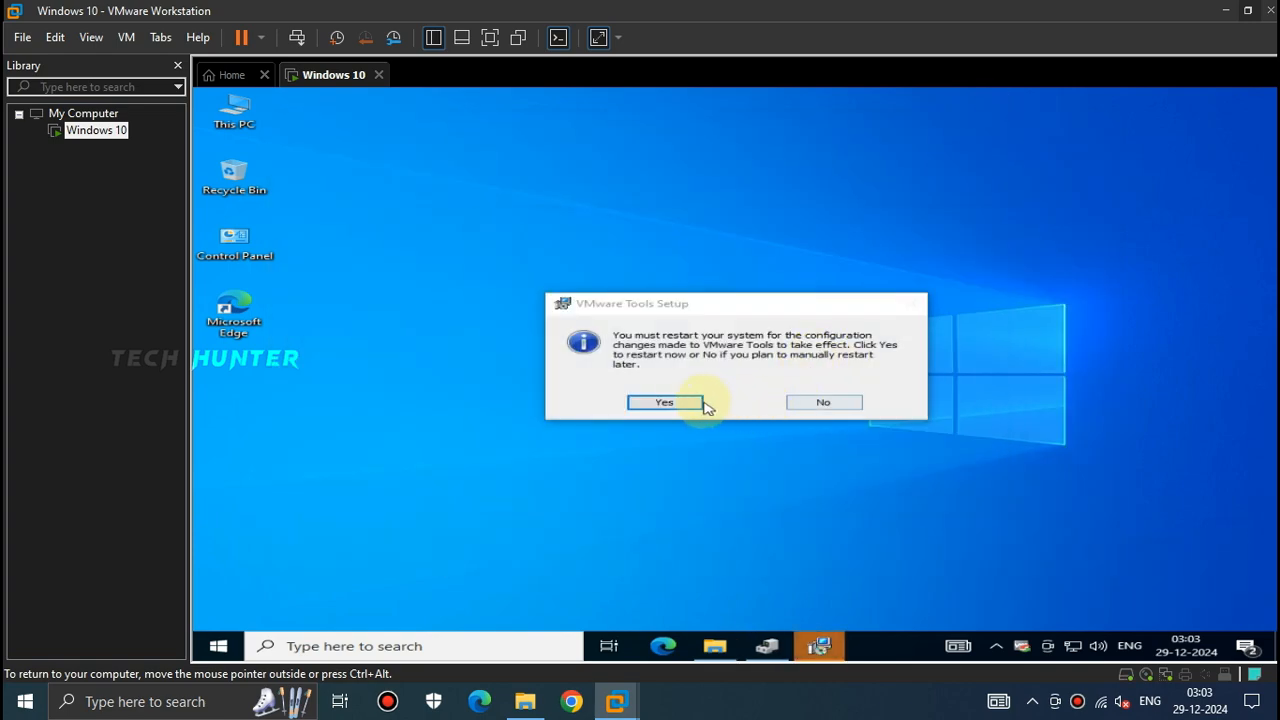
{"action": "left_click", "coordinate": [667, 403]}
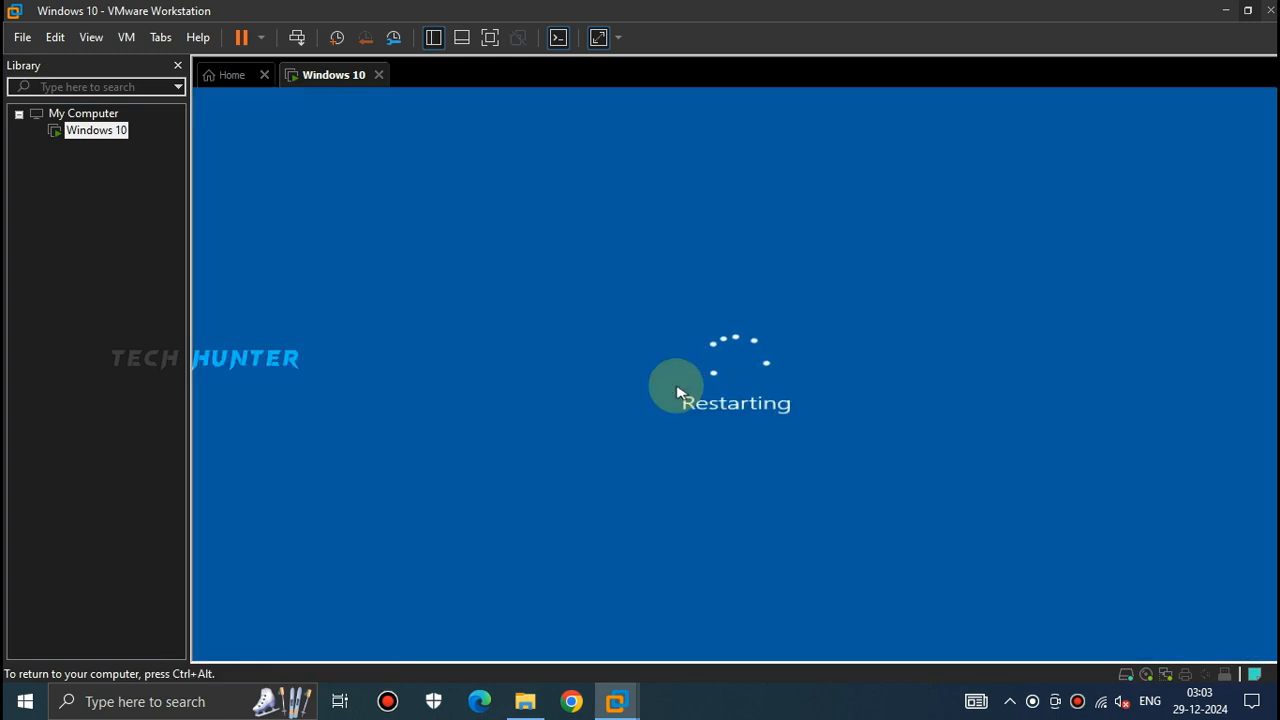
{"action": "left_click", "coordinate": [490, 38]}
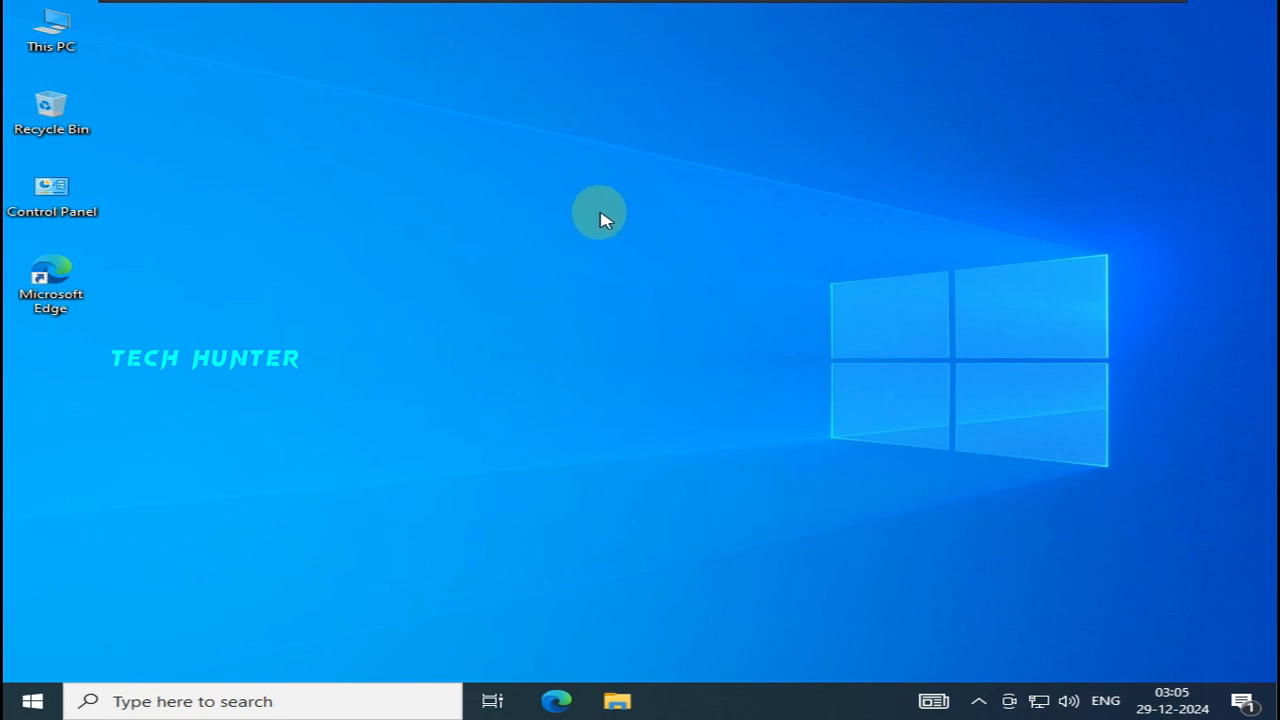
Set the guest's display resolution to 1366 × 768, keep the changes and close the display settings
{"action": "right_click", "coordinate": [427, 176]}
{"action": "left_click", "coordinate": [514, 330]}
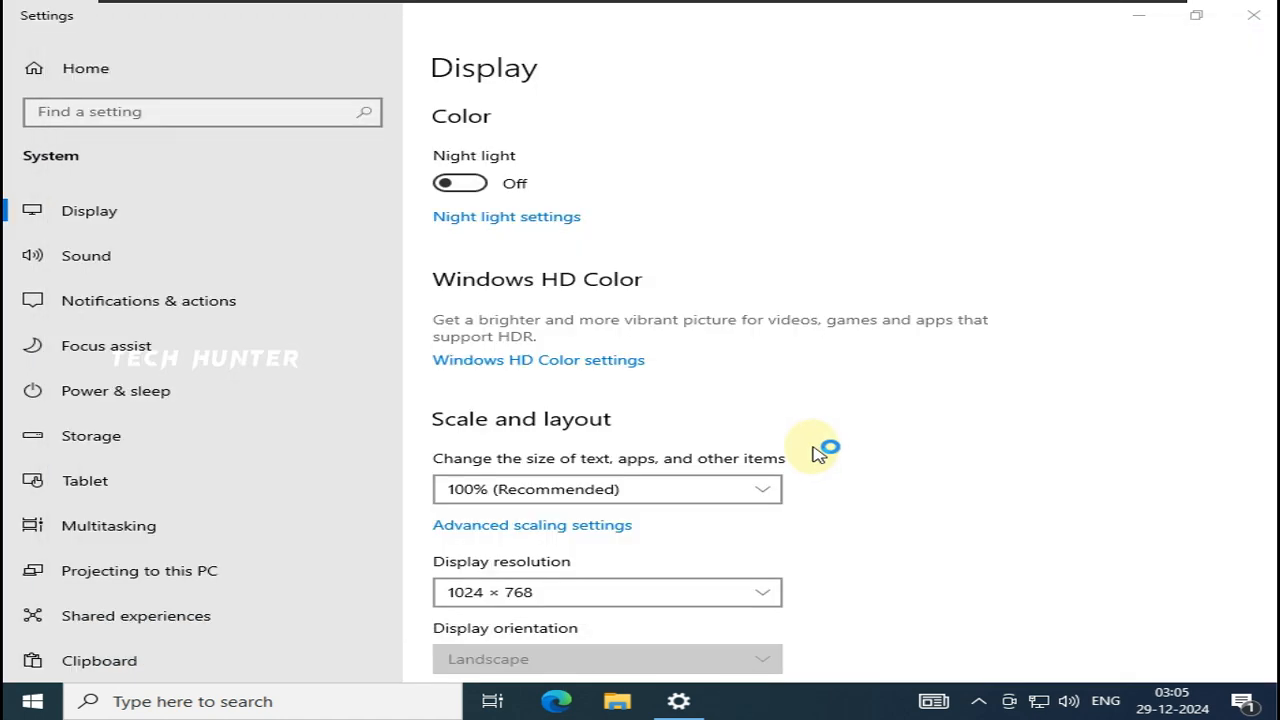
{"action": "left_click", "coordinate": [572, 590]}
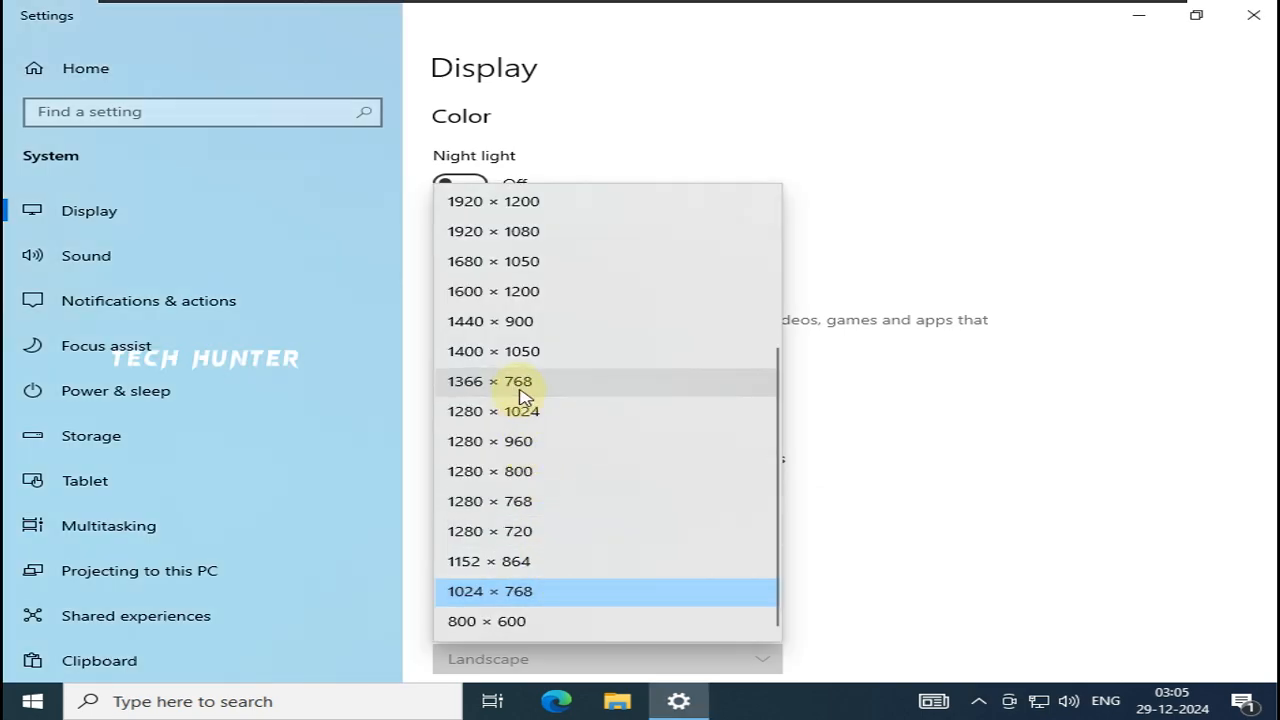
{"action": "left_click", "coordinate": [522, 394]}
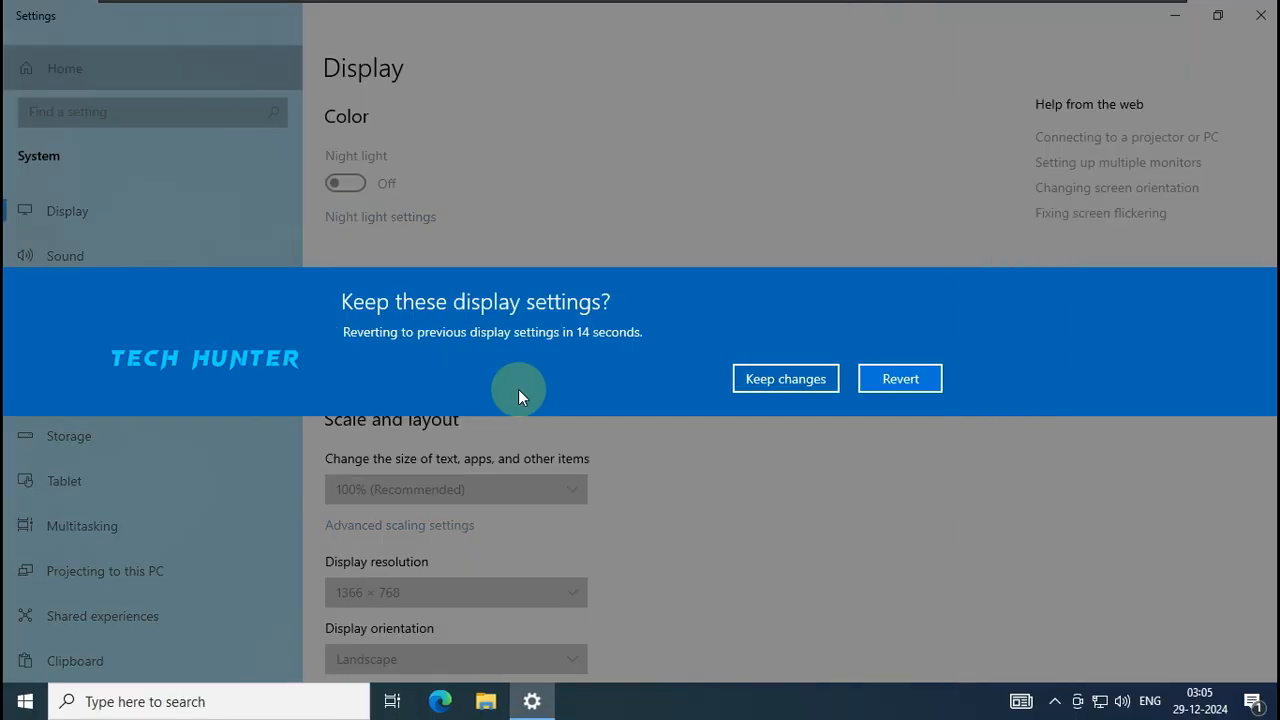
{"action": "left_click", "coordinate": [767, 384]}
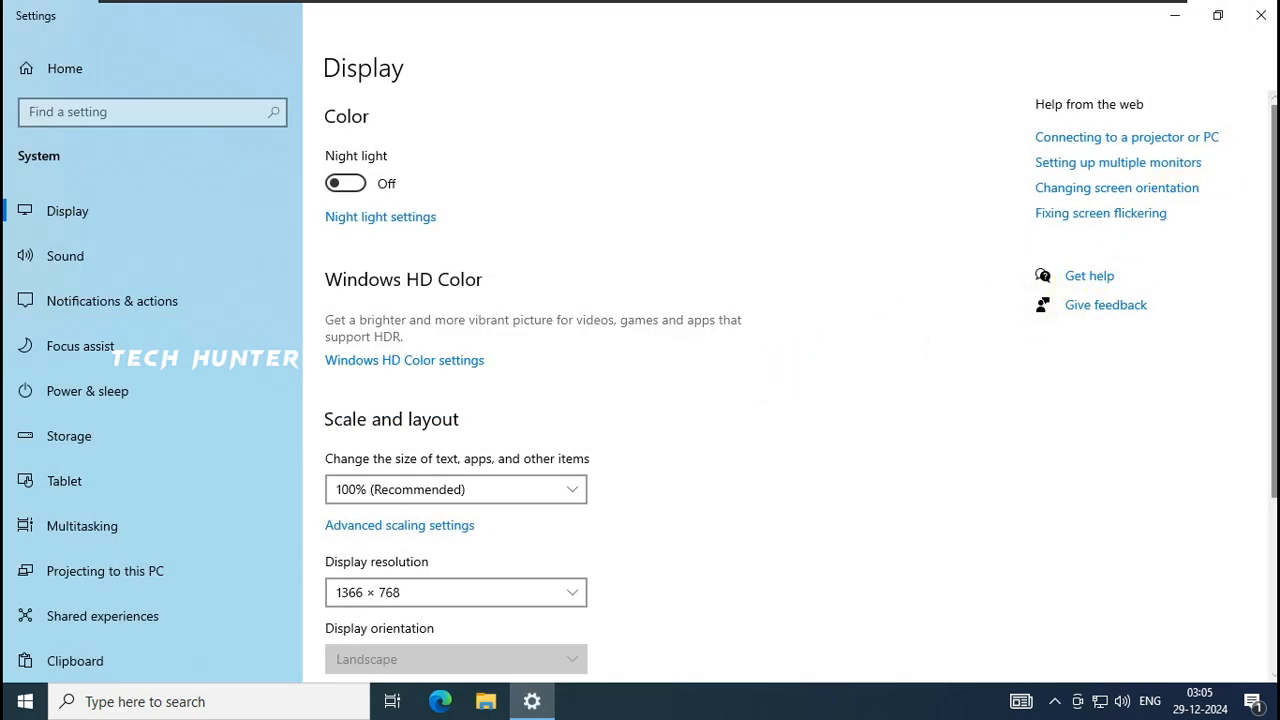
{"action": "scroll", "coordinate": [1272, 314], "scroll_direction": "down", "scroll_amount": 3}
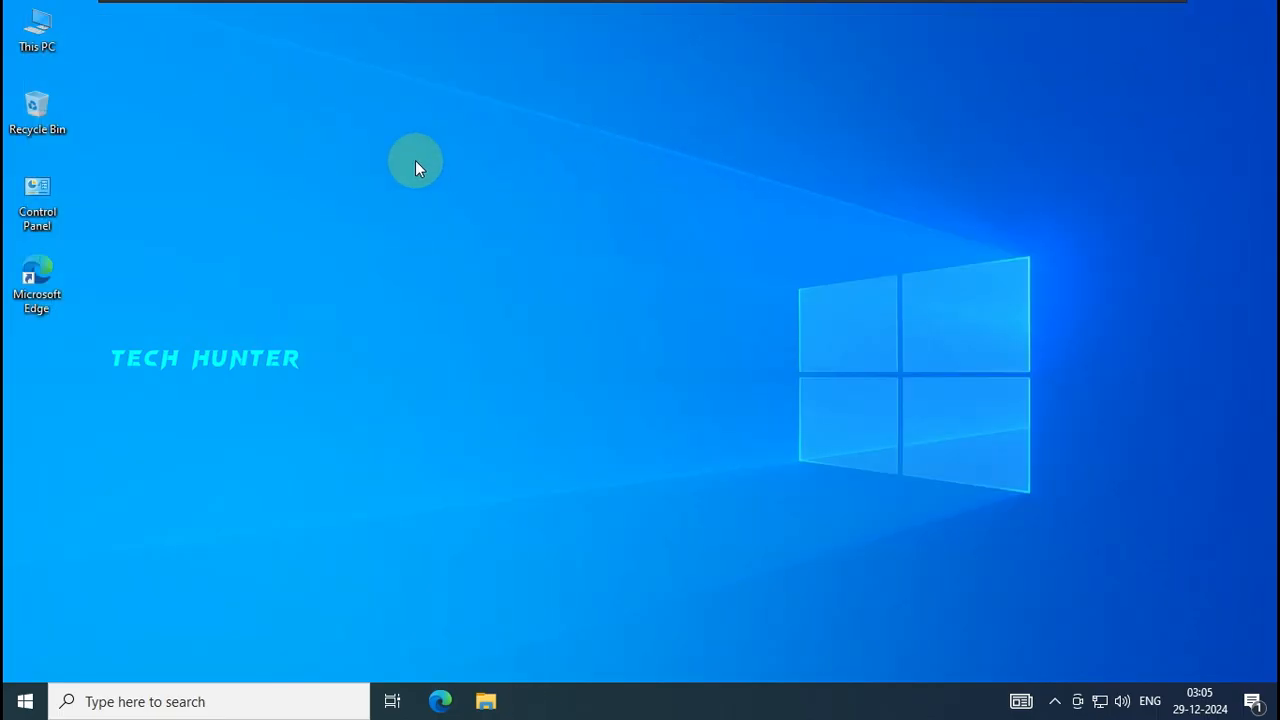
Refresh the desktop, check the Display adapters entries in Device Manager again, and close it
{"action": "right_click", "coordinate": [415, 162]}
{"action": "left_click", "coordinate": [457, 214]}
{"action": "right_click", "coordinate": [26, 703]}
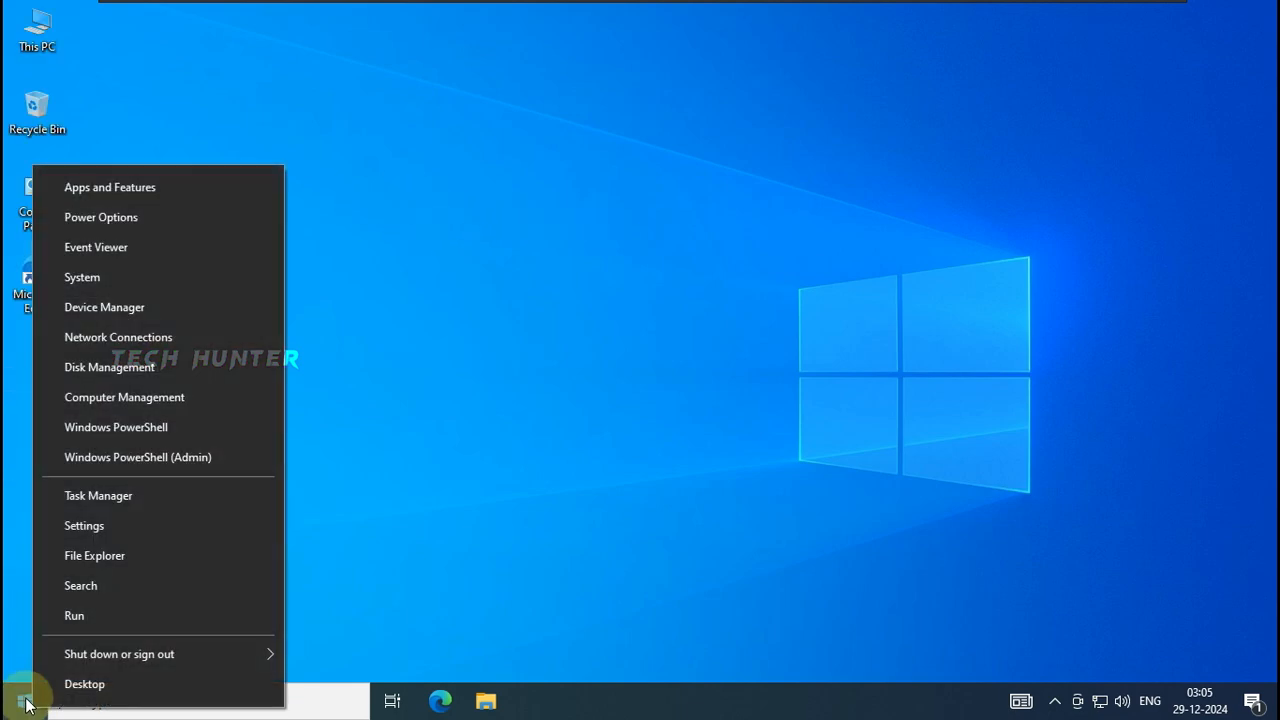
{"action": "left_click", "coordinate": [113, 307]}
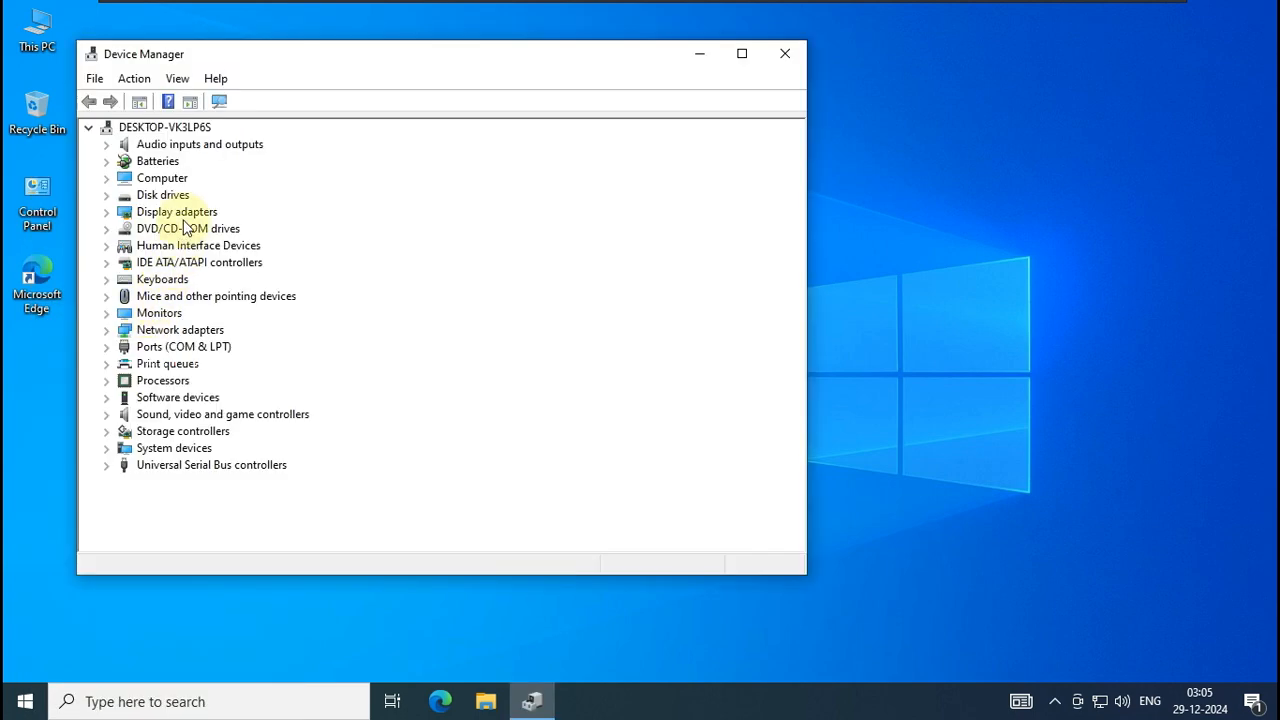
{"action": "double_click", "coordinate": [182, 213]}
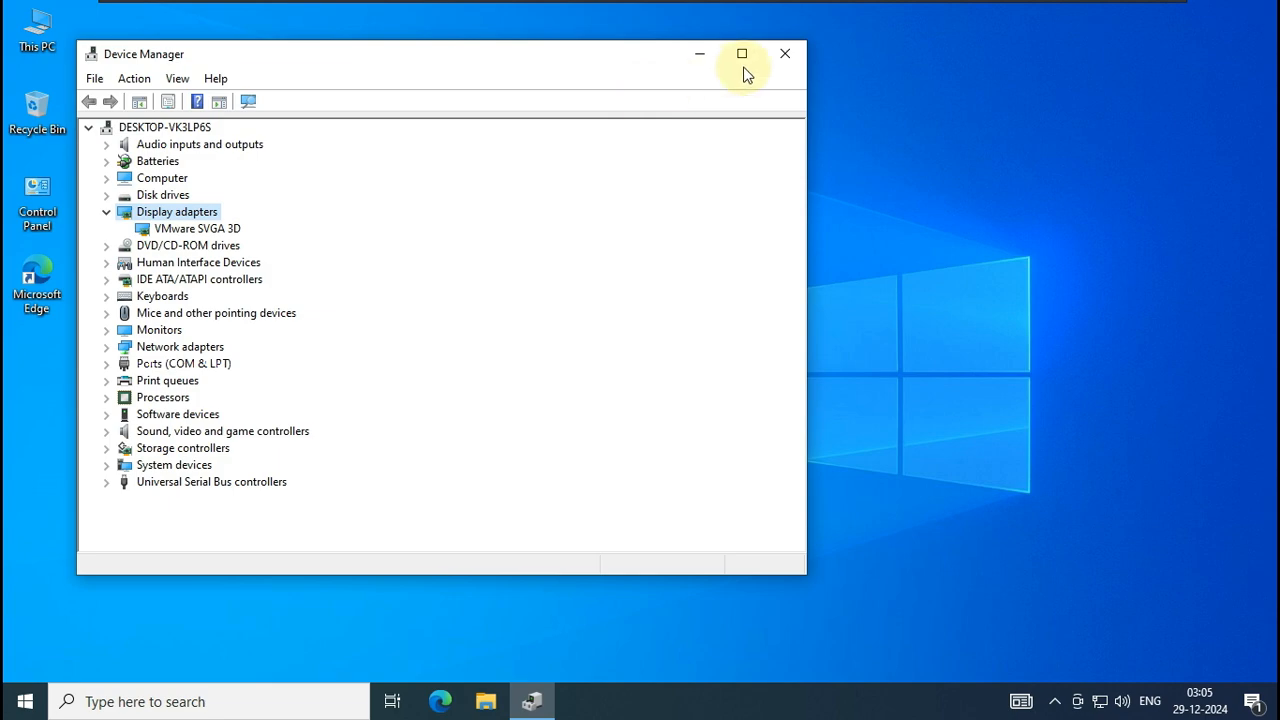
{"action": "left_click", "coordinate": [786, 54]}
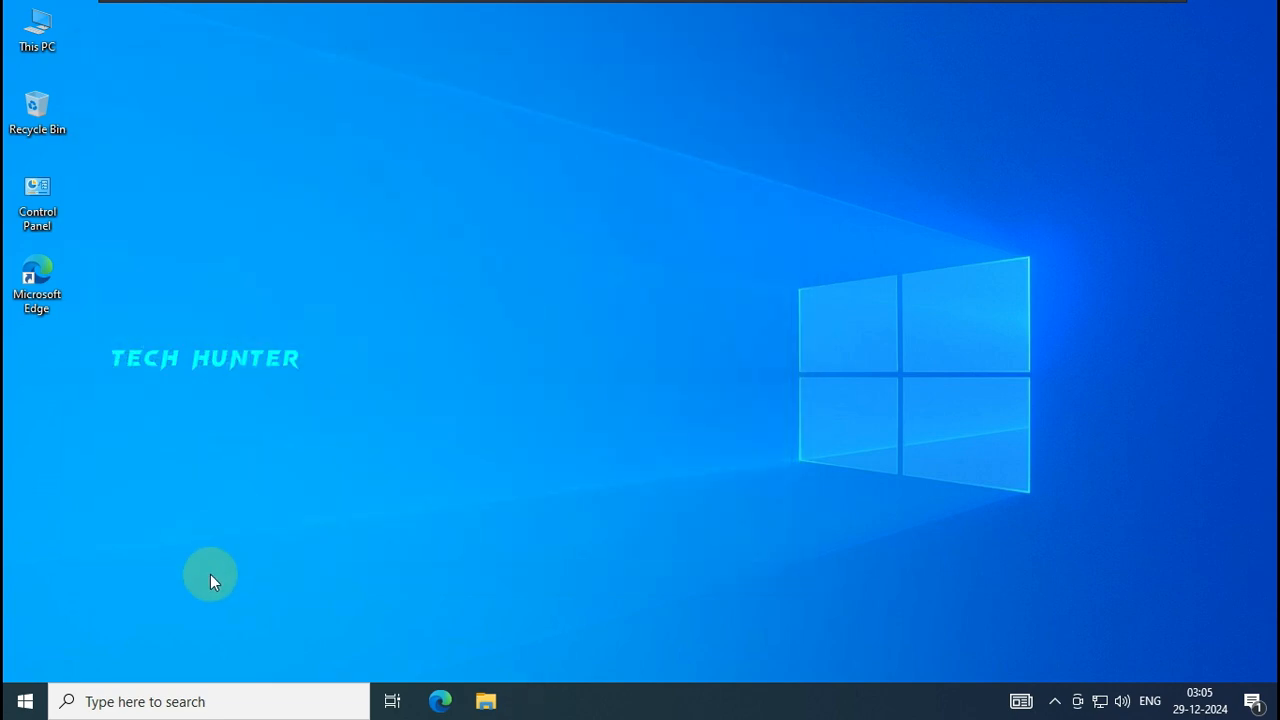
Search the guest's Windows search for "vmware tool" and dismiss the results
{"action": "left_click", "coordinate": [33, 708]}
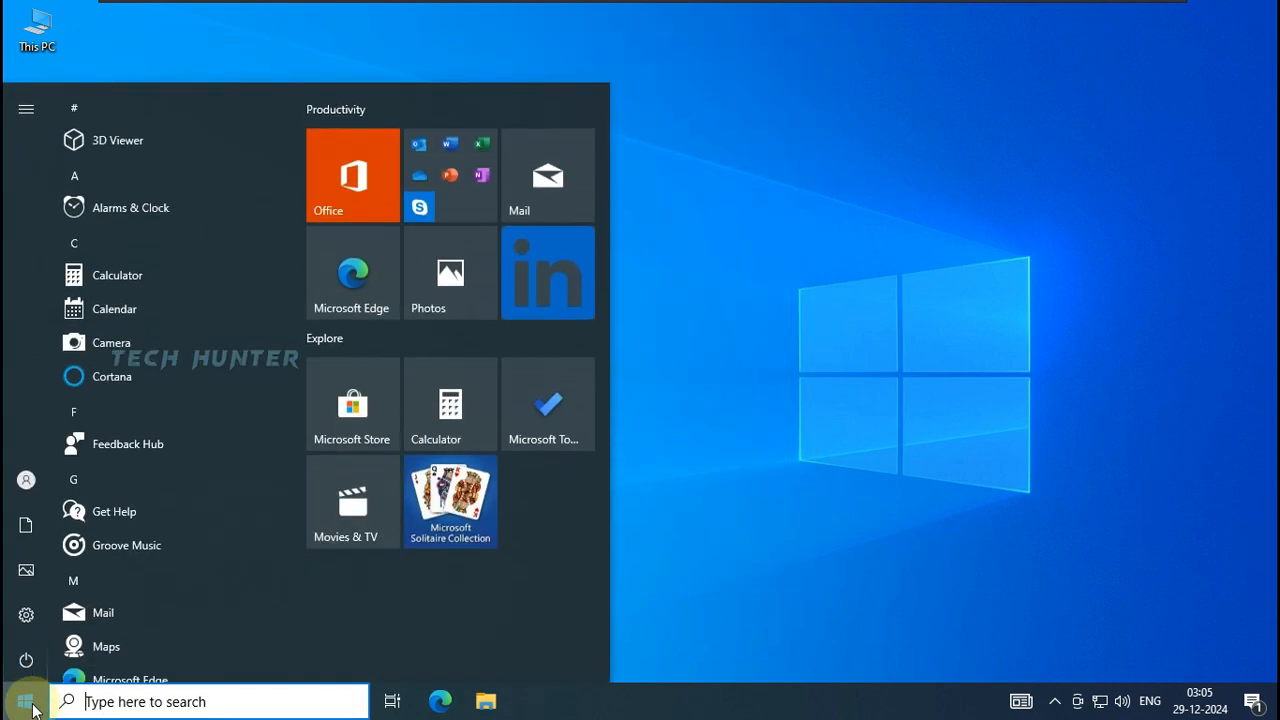
{"action": "left_click", "coordinate": [158, 705]}
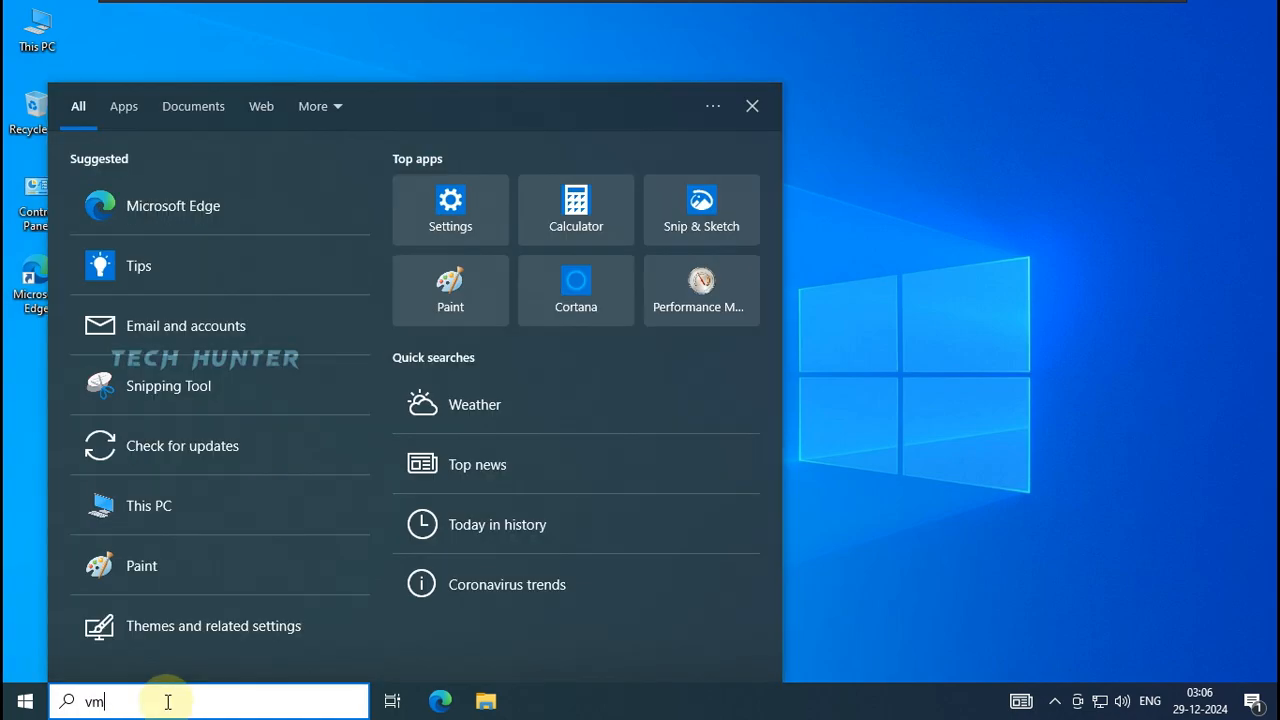
{"action": "type", "text": "vmware"}
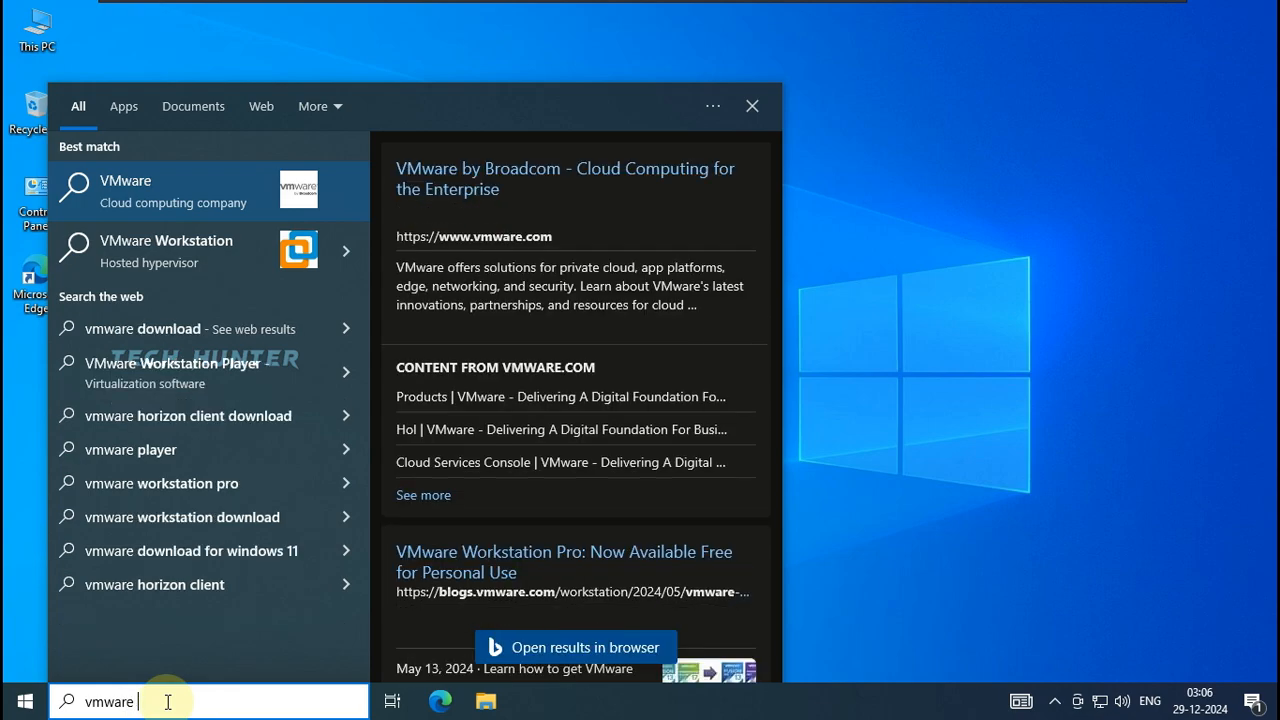
{"action": "type", "text": " tool"}
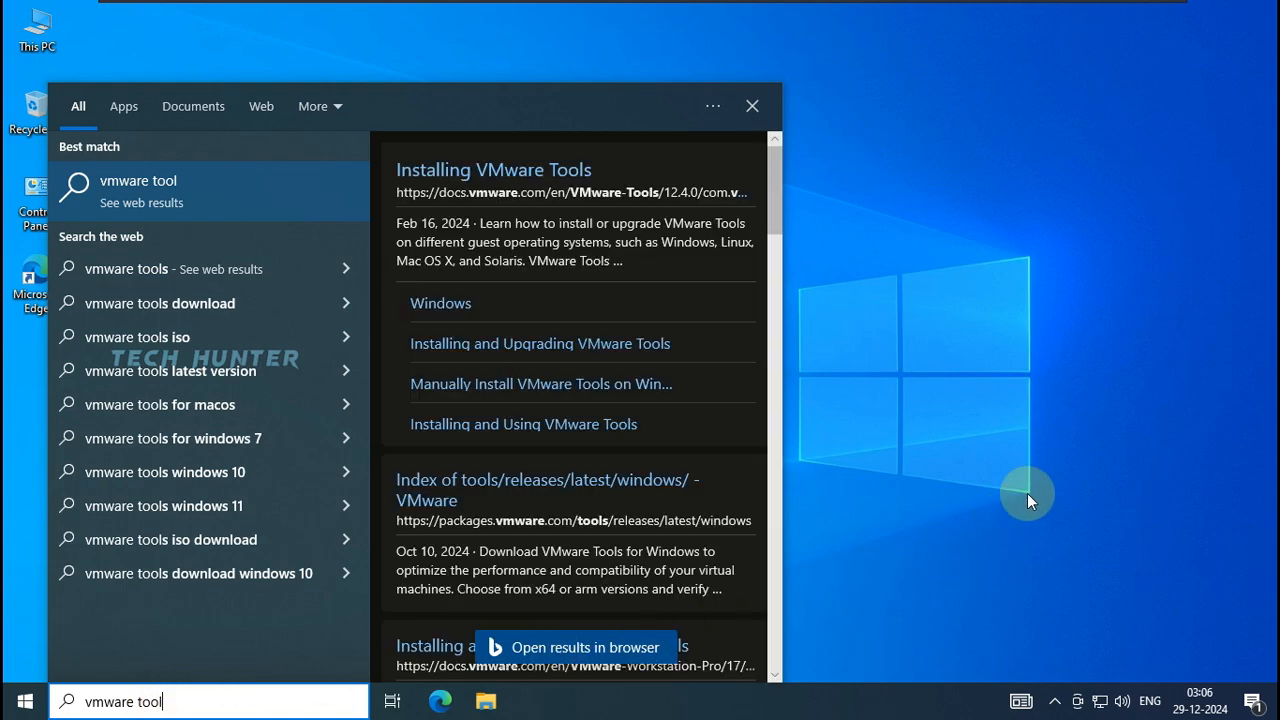
{"action": "left_click", "coordinate": [1027, 493]}
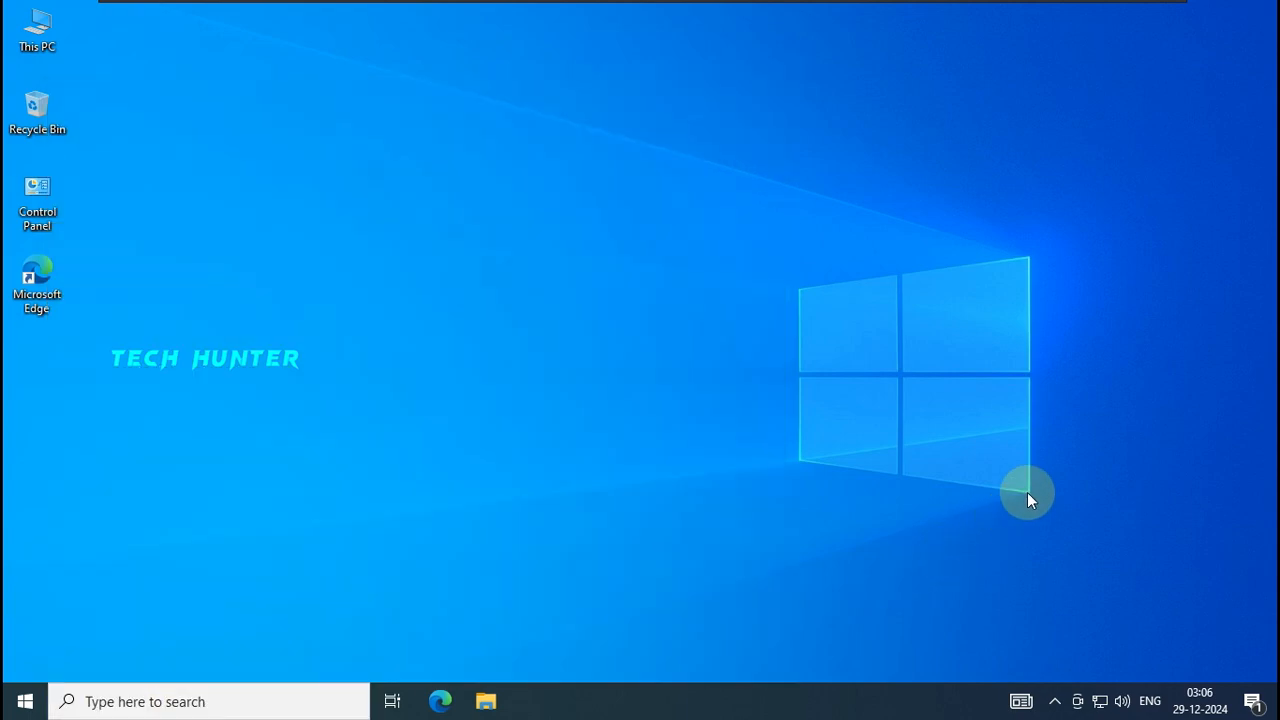
View the About VMware Tools window from the guest's hidden notification icons and close it
{"action": "left_click", "coordinate": [1052, 700]}
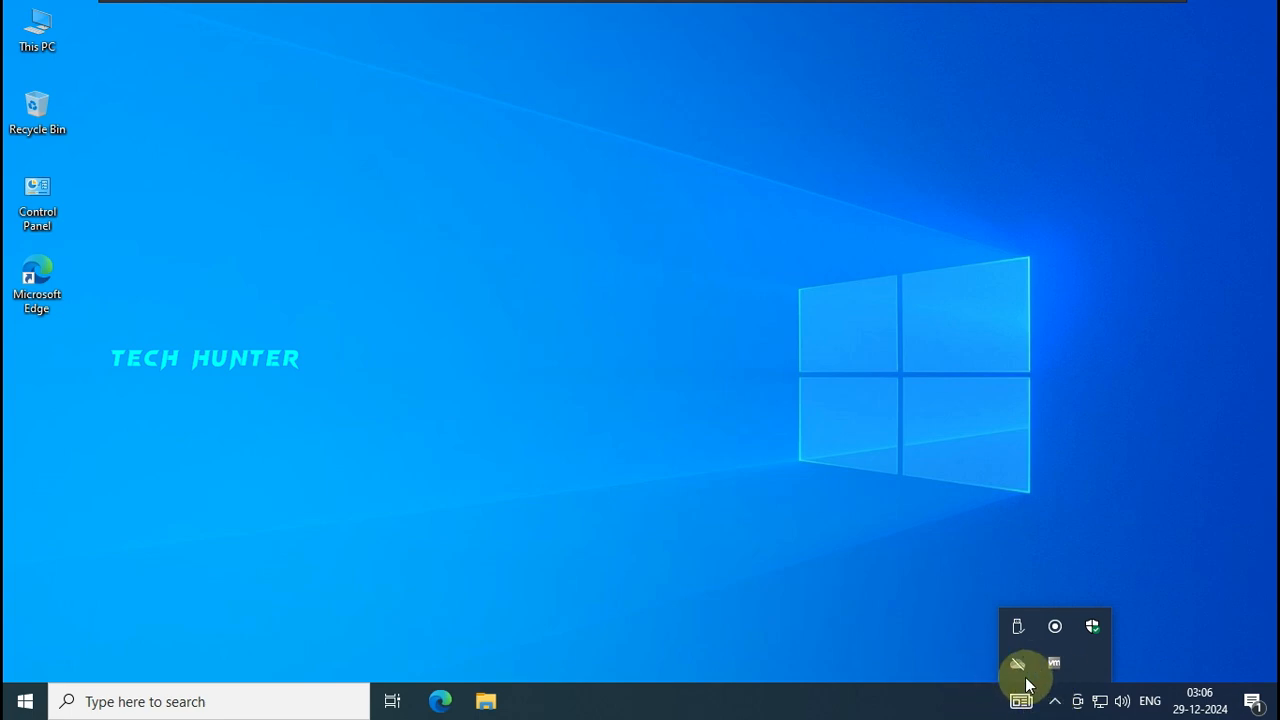
{"action": "double_click", "coordinate": [1056, 665]}
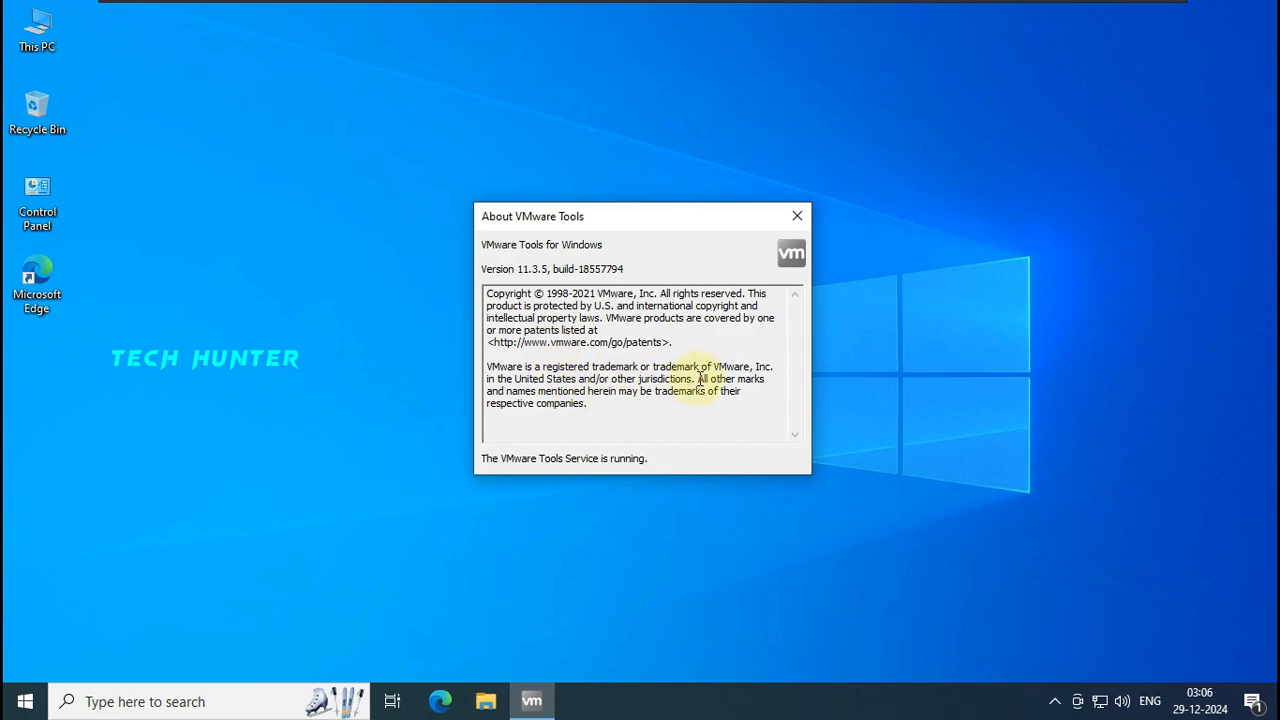
{"action": "left_click", "coordinate": [796, 217]}
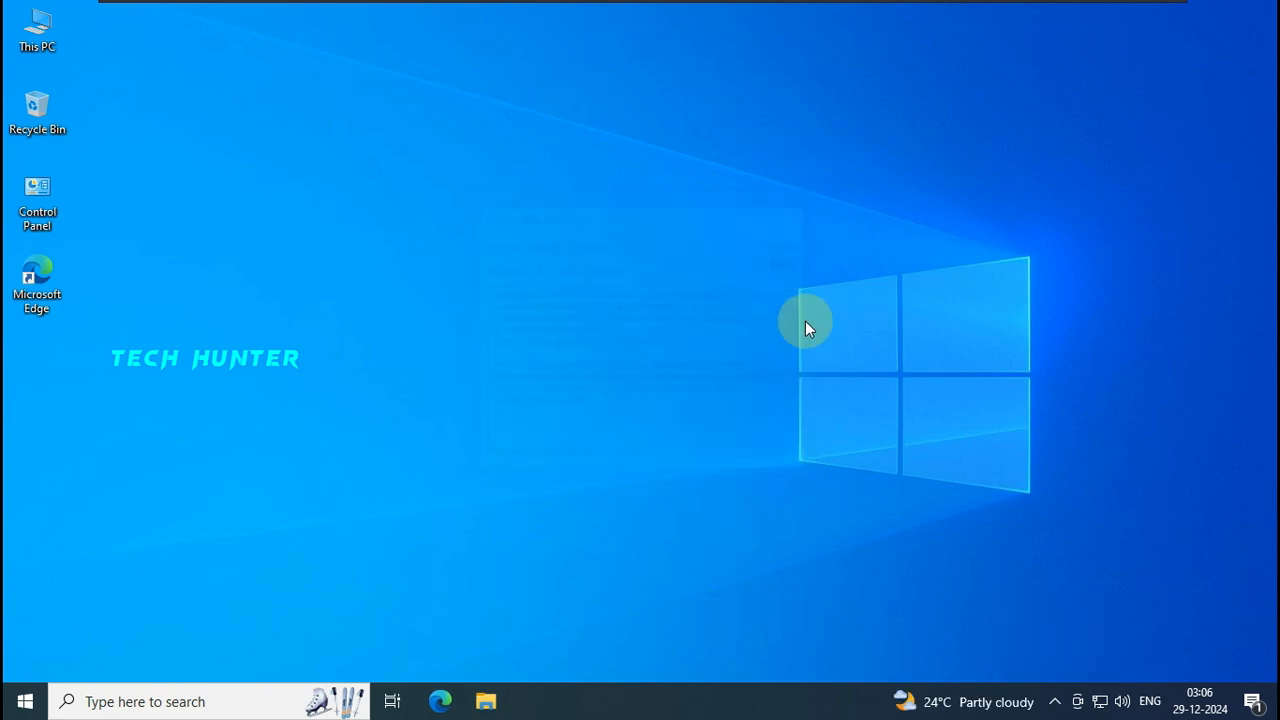
Disable Microsoft OneDrive as a startup program in Task Manager and close Task Manager
{"action": "right_click", "coordinate": [785, 707]}
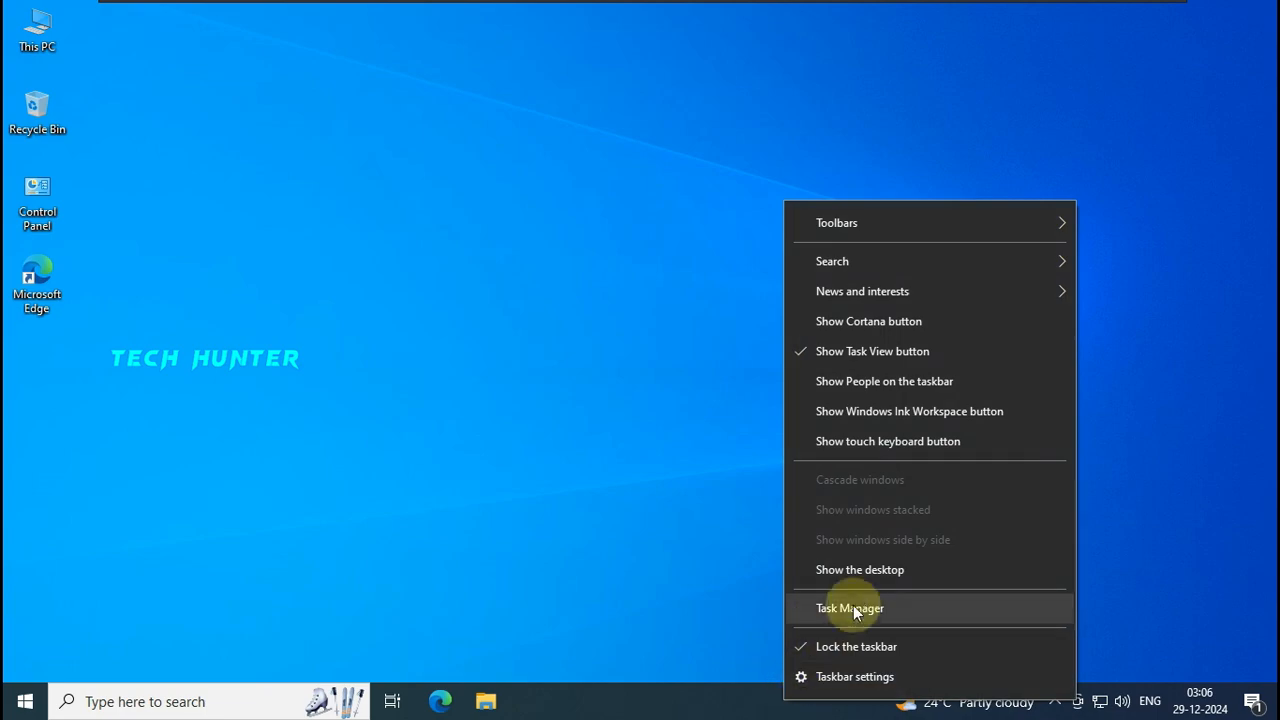
{"action": "left_click", "coordinate": [863, 611]}
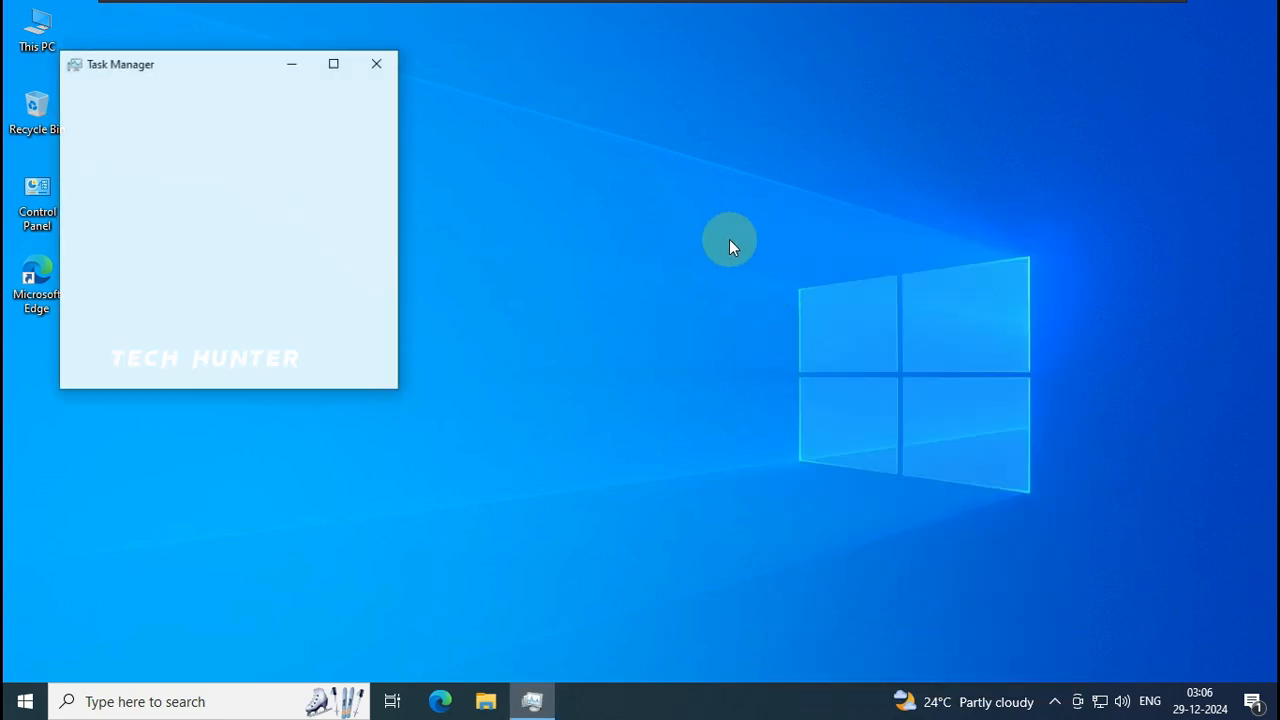
{"action": "left_click", "coordinate": [140, 370]}
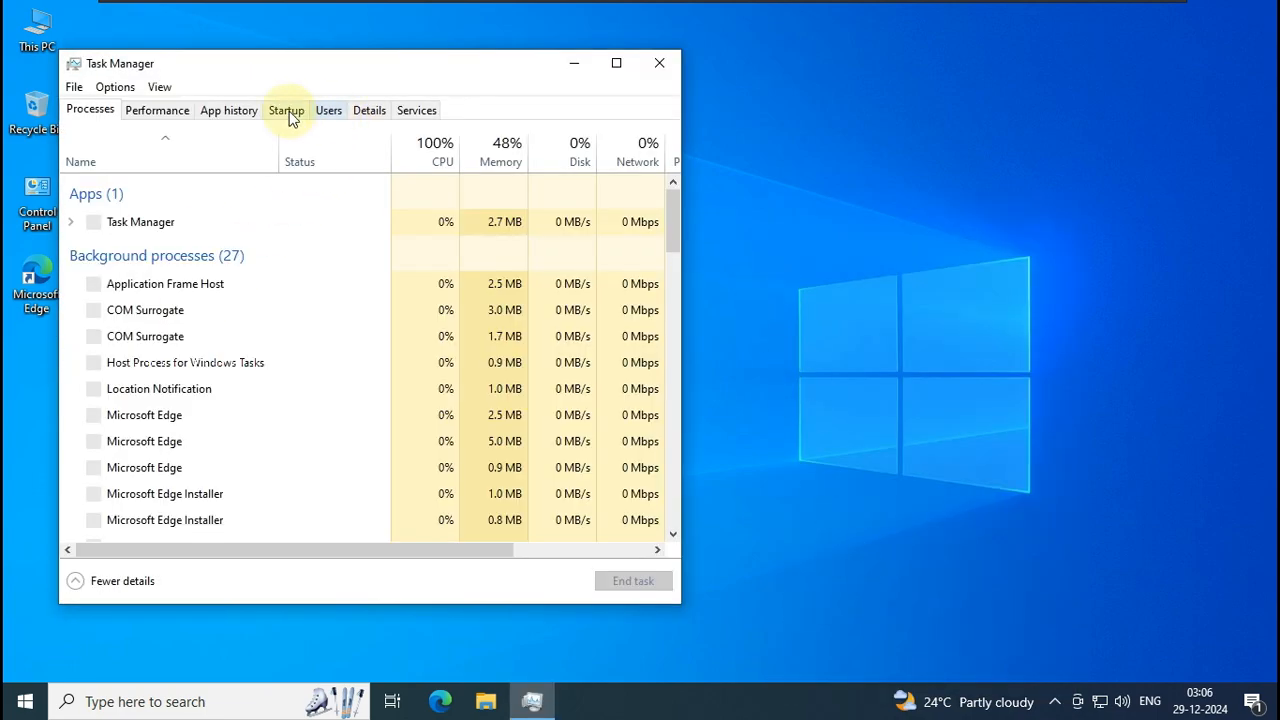
{"action": "left_click", "coordinate": [288, 112]}
{"action": "left_click", "coordinate": [163, 266]}
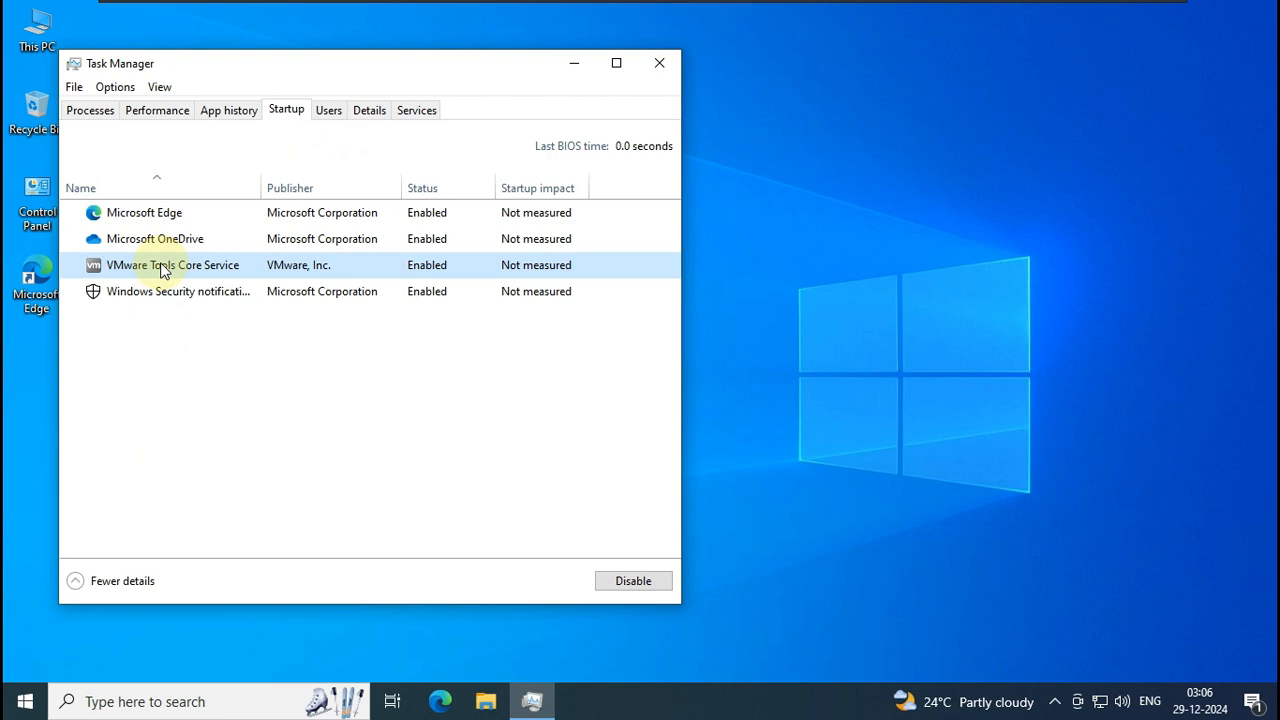
{"action": "right_click", "coordinate": [162, 245]}
{"action": "left_click", "coordinate": [209, 253]}
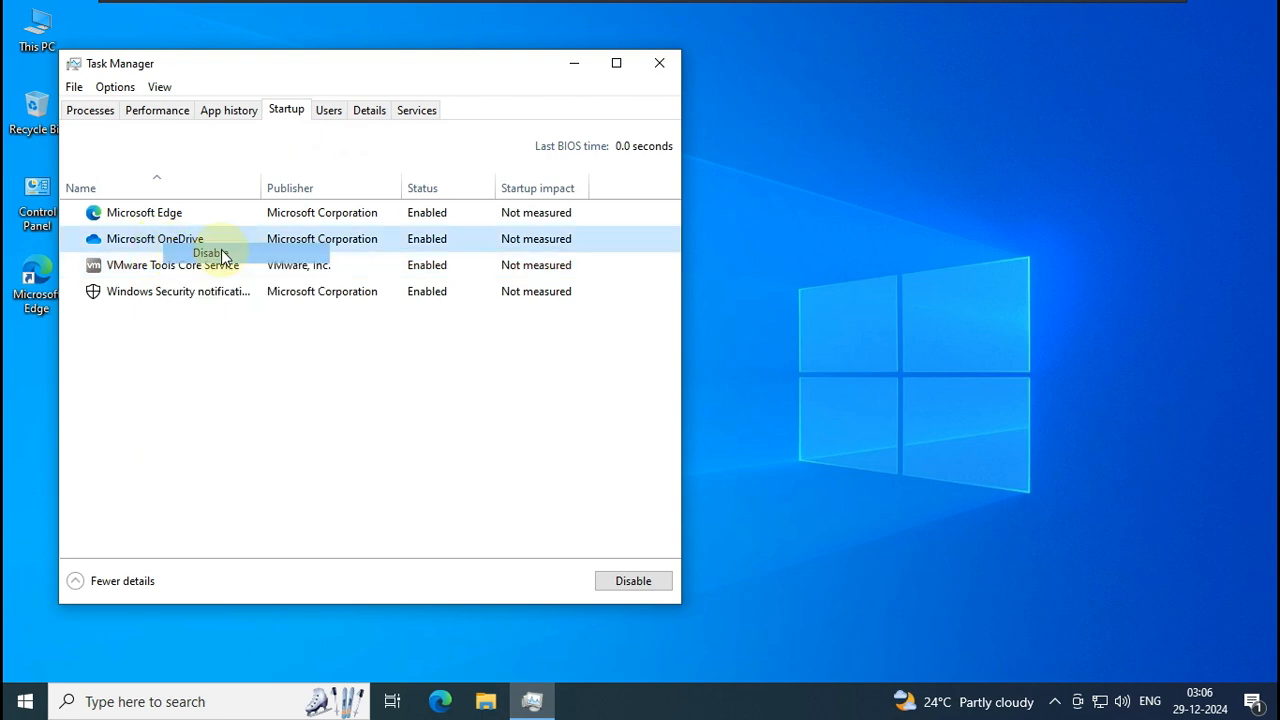
{"action": "left_click", "coordinate": [659, 63]}
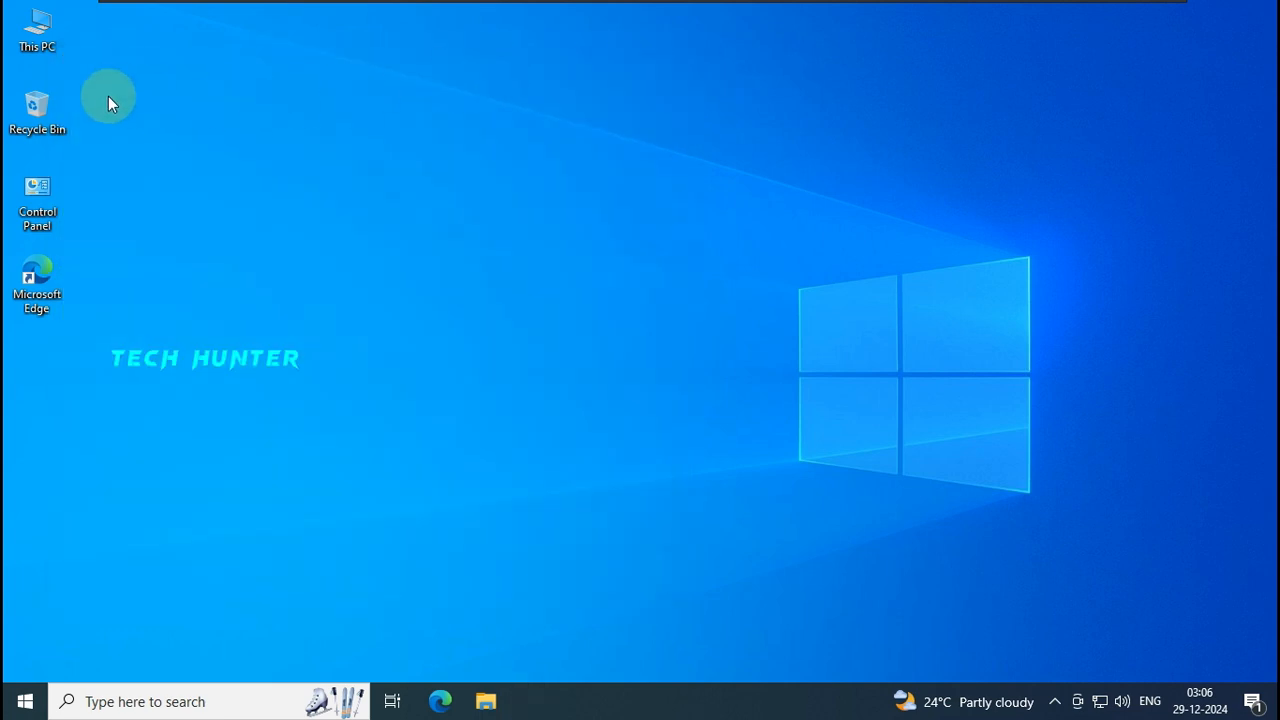
Open This PC, launch the setup on DVD Drive (D:) ESD-ISO, and decline the administrator approval
{"action": "double_click", "coordinate": [30, 45]}
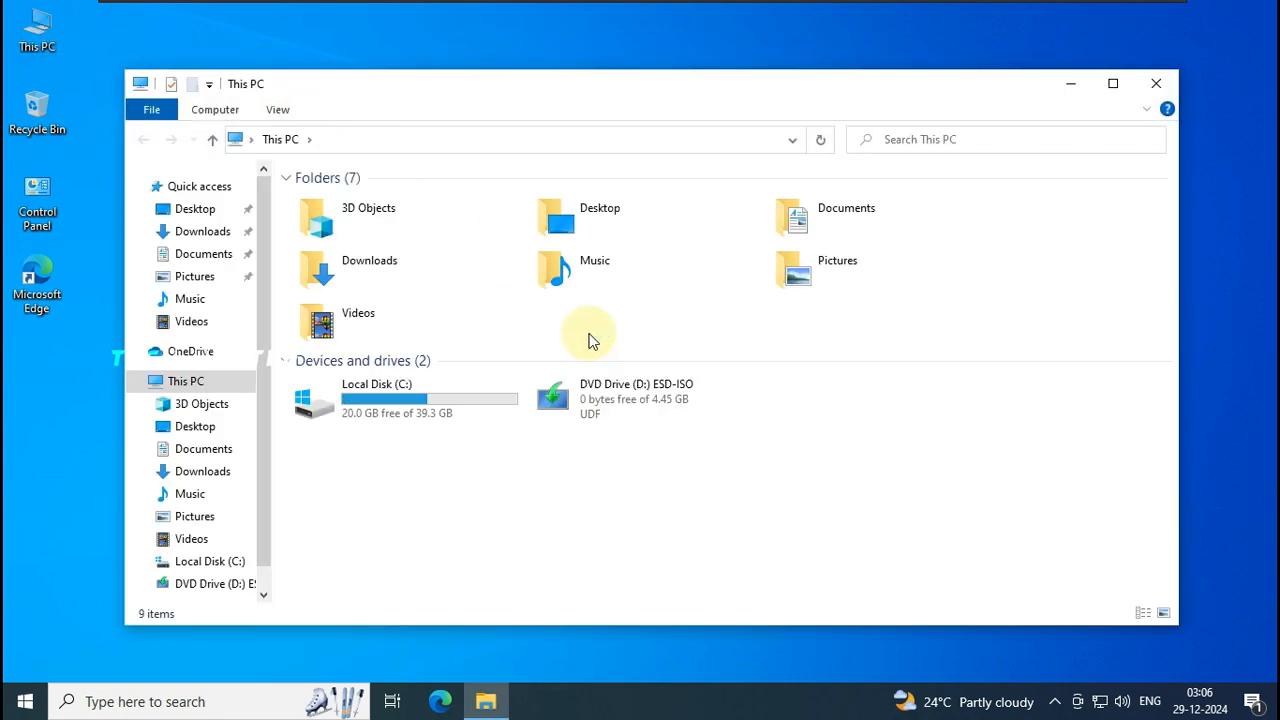
{"action": "left_click", "coordinate": [668, 404]}
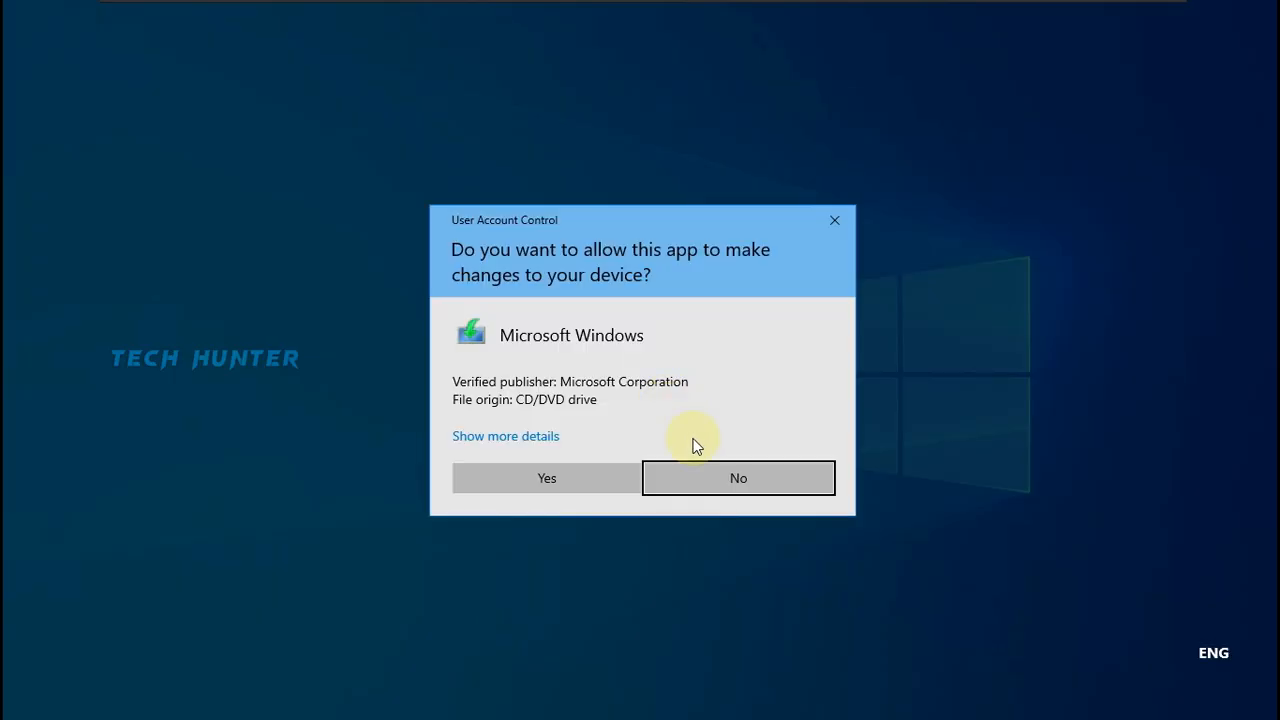
{"action": "left_click", "coordinate": [734, 476]}
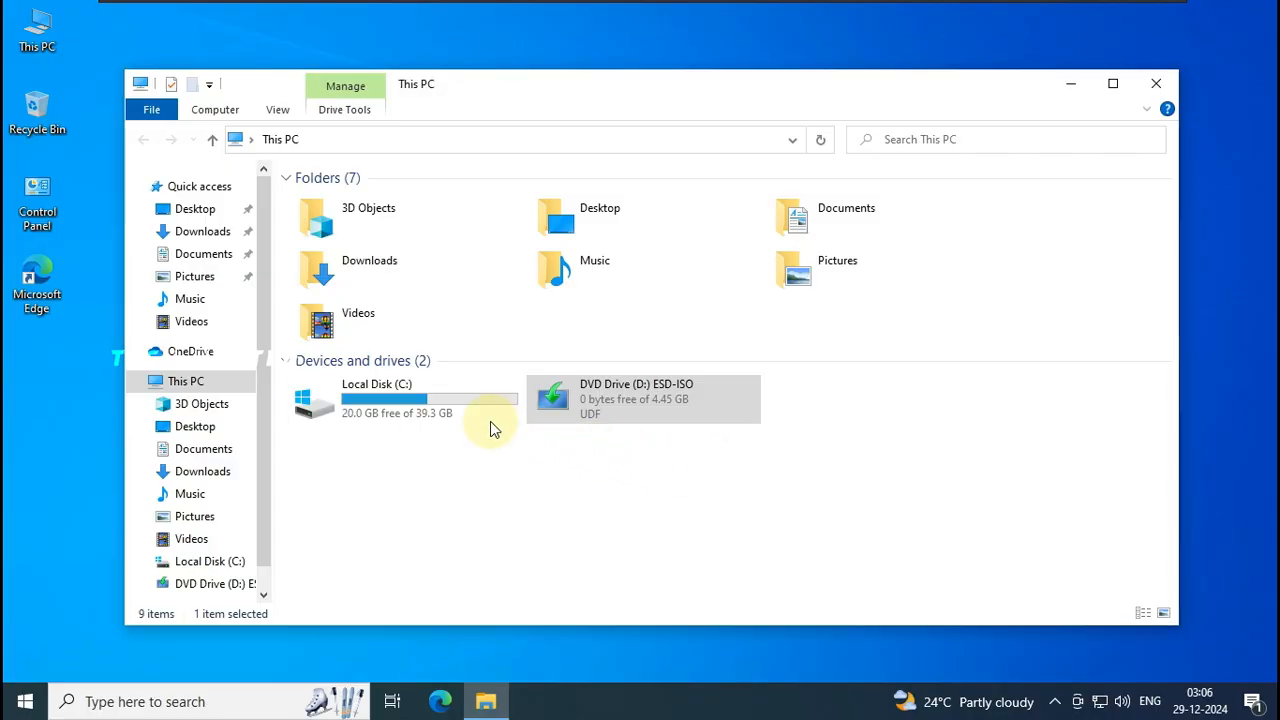
View the folders on Local Disk (C:), return to This PC and maximize the File Explorer window
{"action": "double_click", "coordinate": [448, 401]}
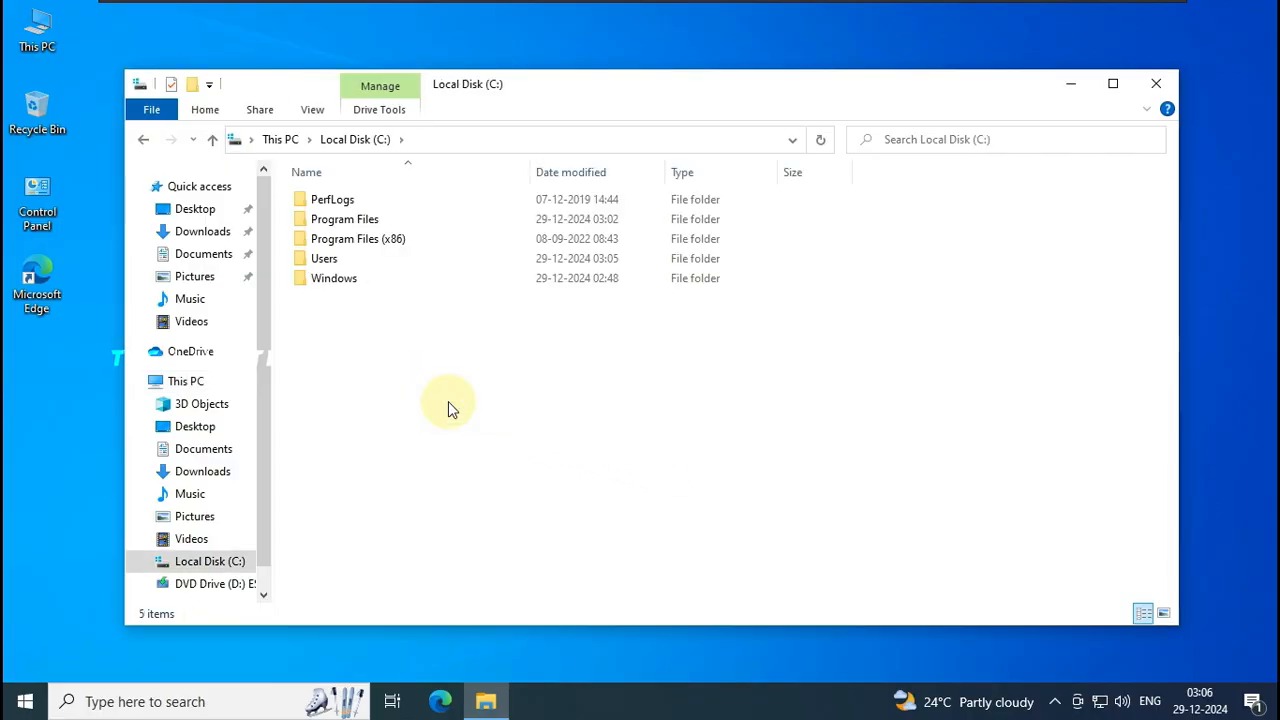
{"action": "left_click", "coordinate": [188, 381]}
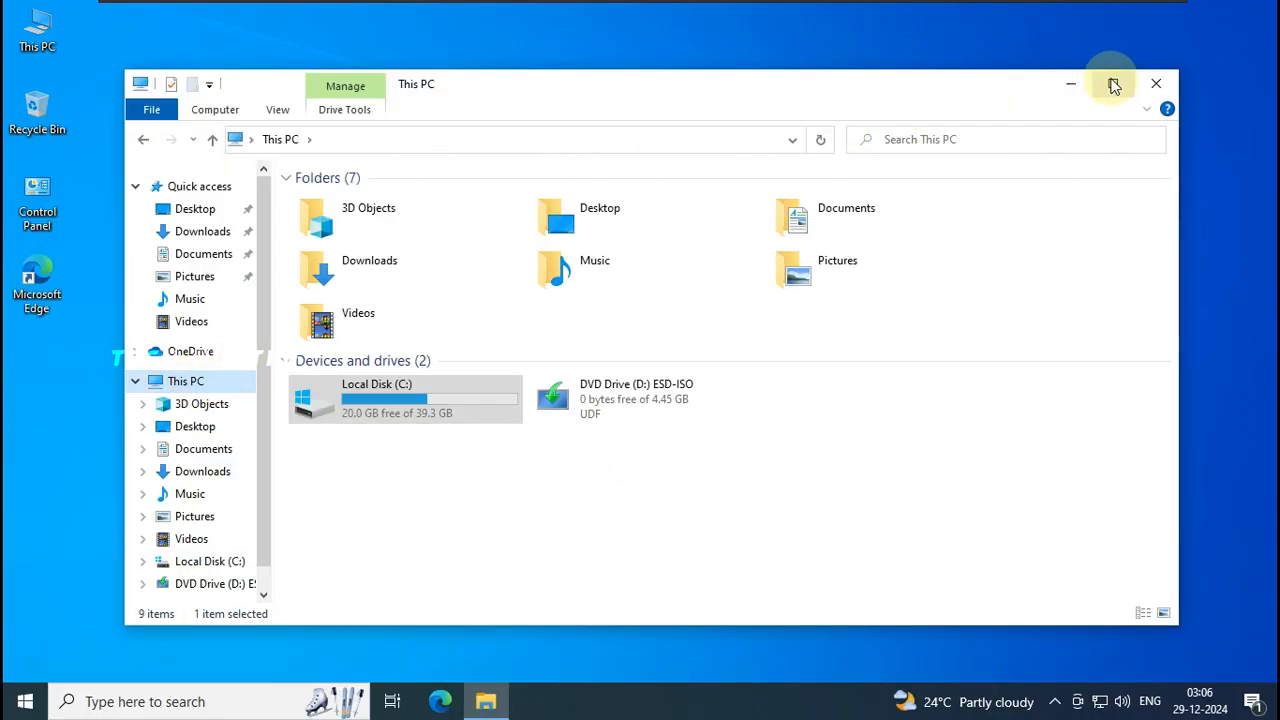
{"action": "left_click", "coordinate": [1114, 85]}
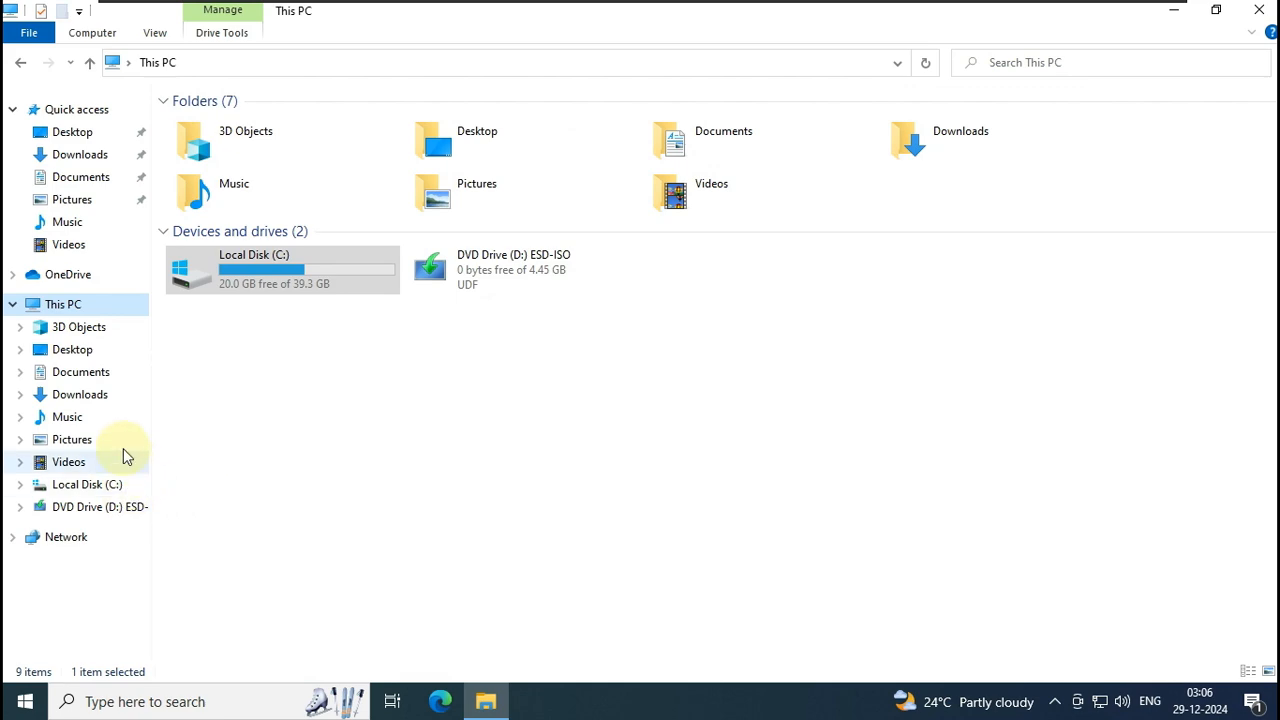
Close the File Explorer window showing This PC and refresh the desktop
{"action": "left_click", "coordinate": [550, 260]}
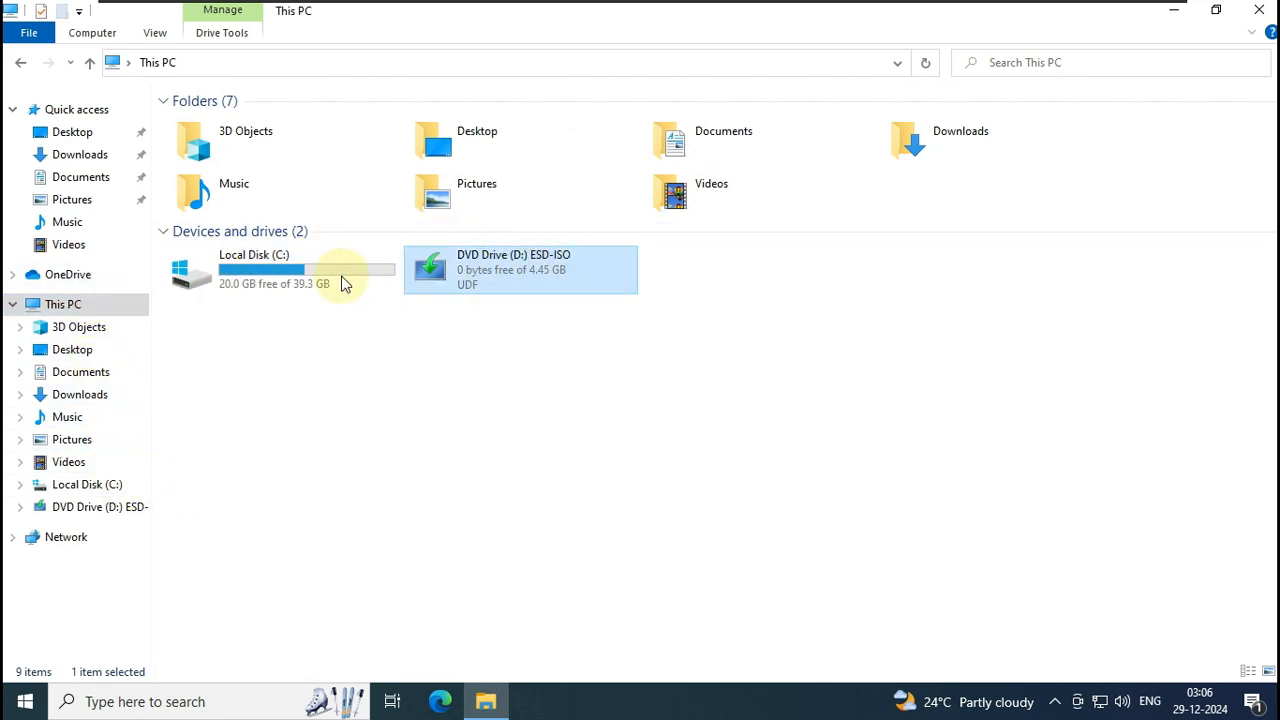
{"action": "left_click", "coordinate": [280, 282]}
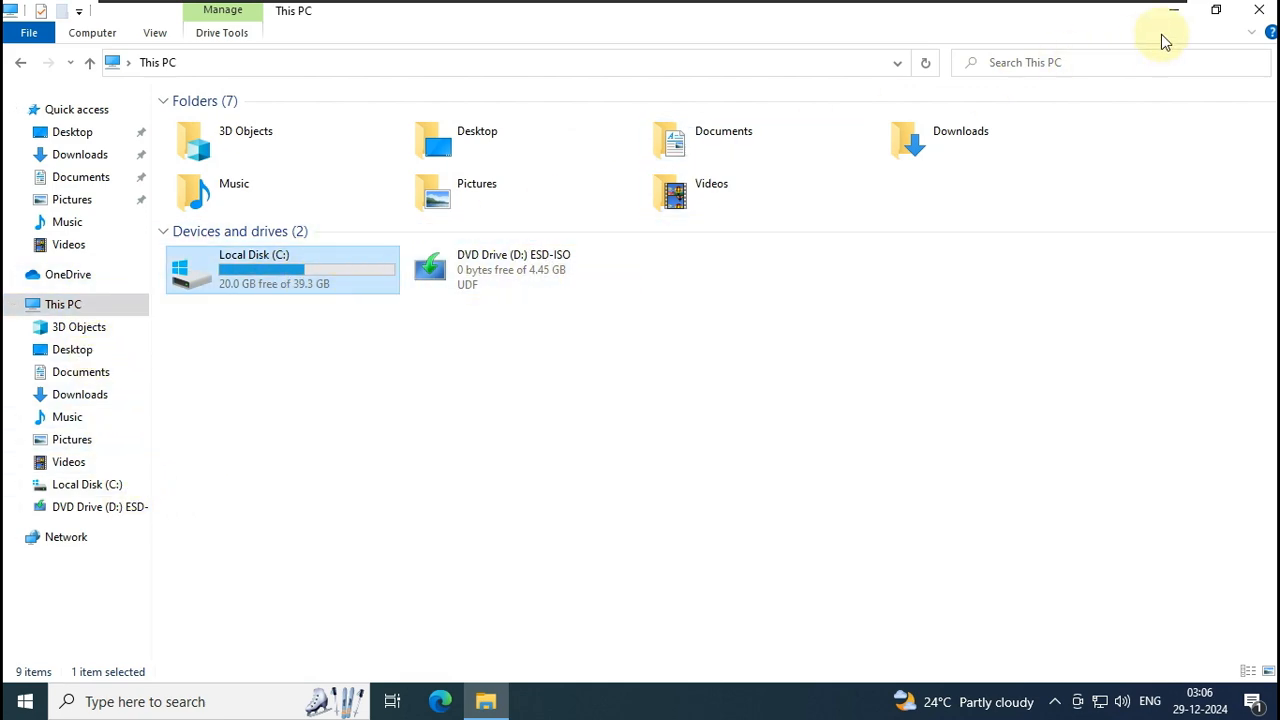
{"action": "left_click", "coordinate": [1258, 12]}
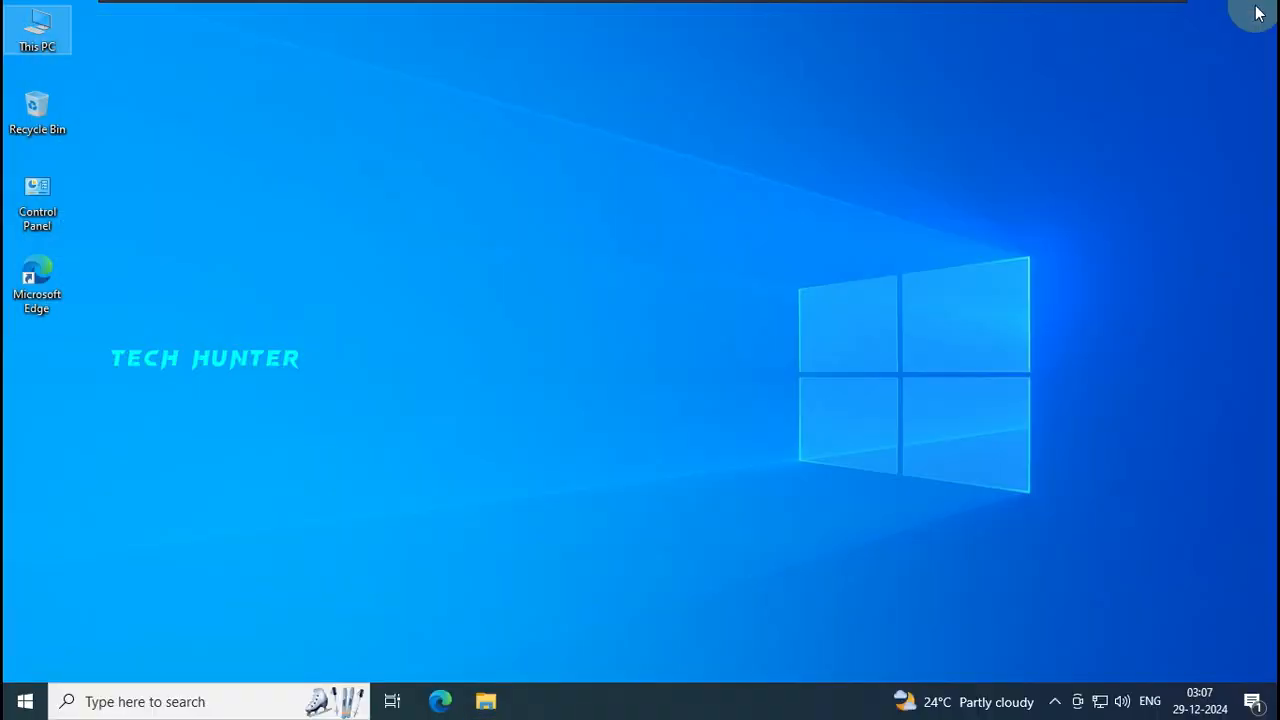
{"action": "right_click", "coordinate": [360, 183]}
{"action": "left_click", "coordinate": [407, 243]}
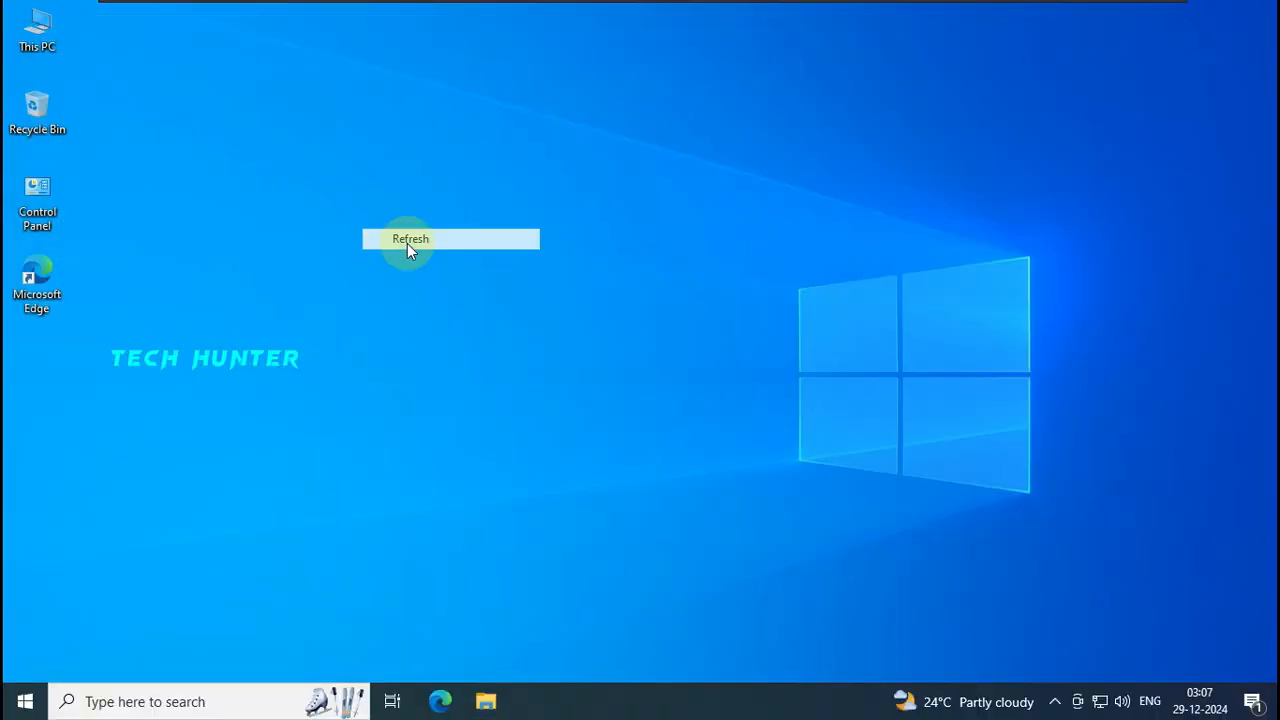
View the Recycle Bin properties, accept them unchanged, and show the guest's hidden notification icons
{"action": "right_click", "coordinate": [27, 115]}
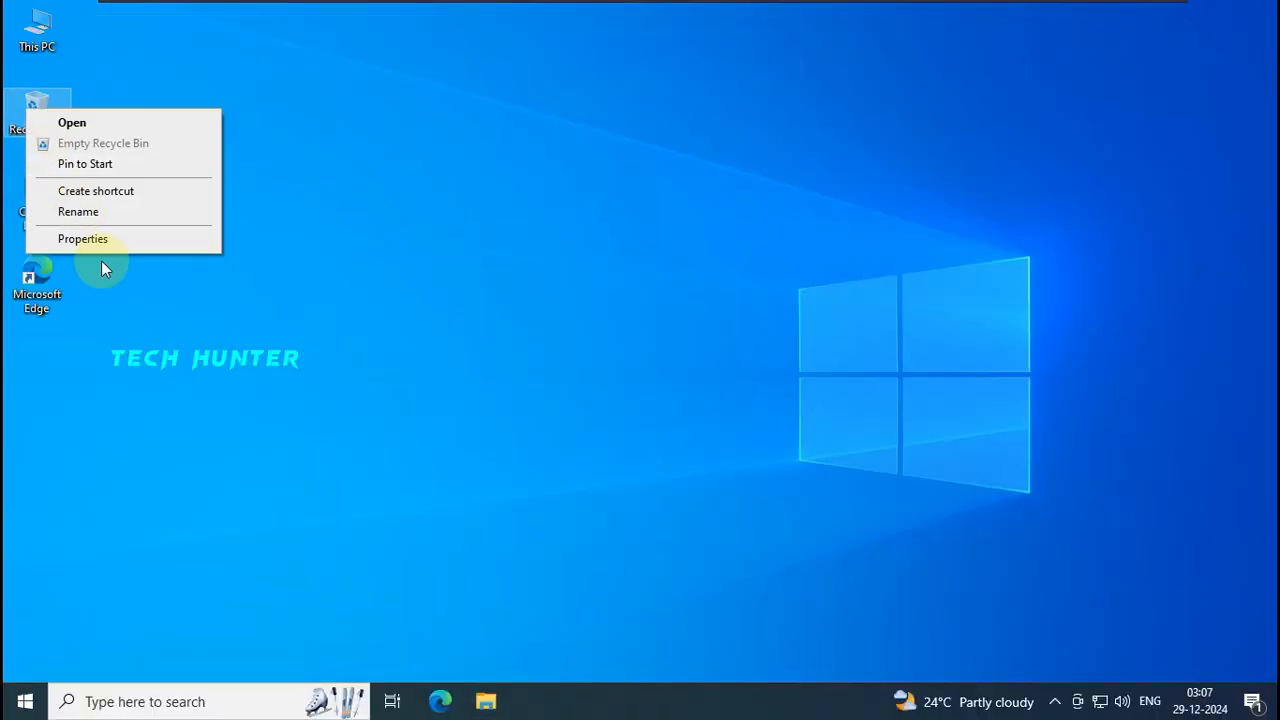
{"action": "left_click", "coordinate": [112, 238]}
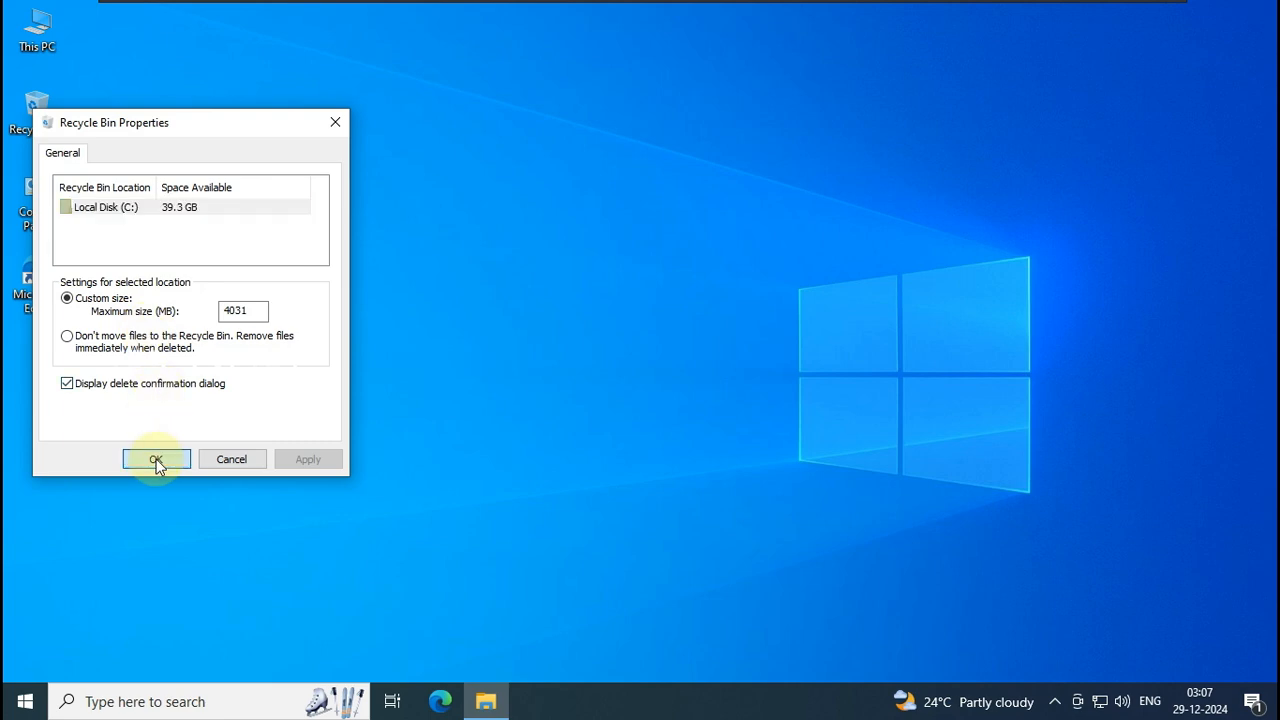
{"action": "left_click", "coordinate": [156, 459]}
{"action": "left_click", "coordinate": [1055, 702]}
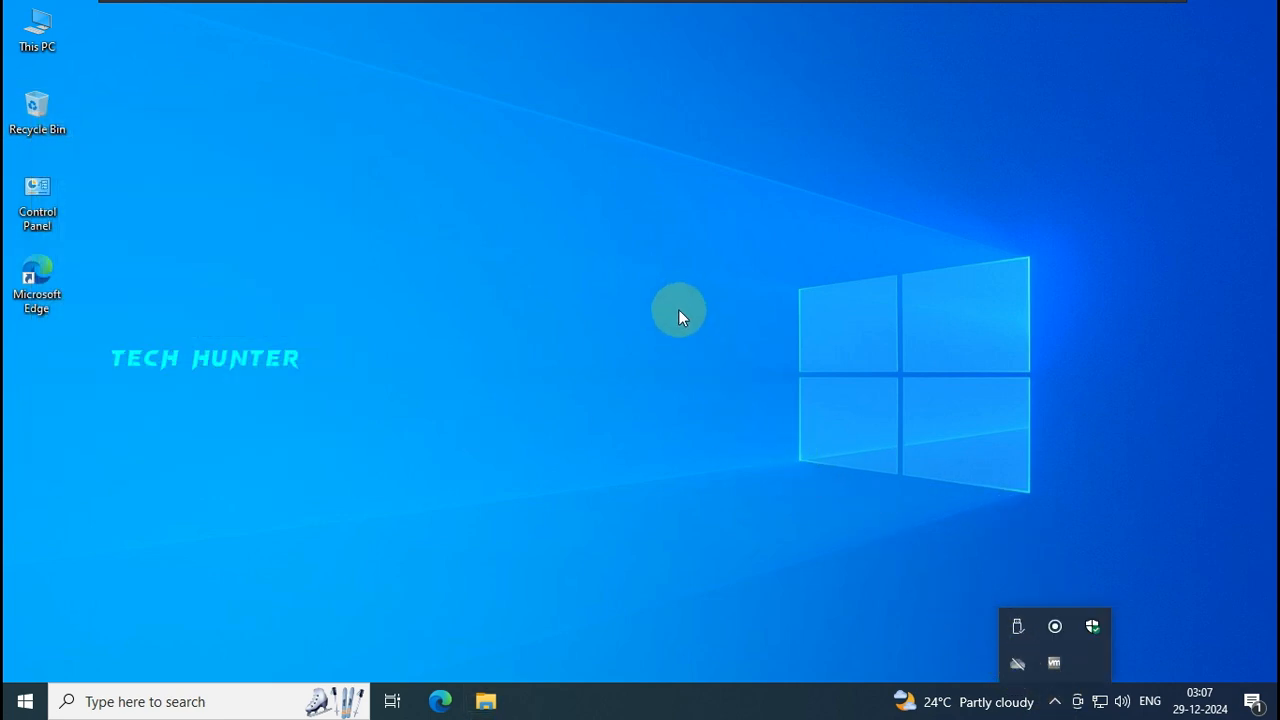
Open This PC, browse into DVD Drive (D:) ESD-ISO without running its setup, and return to This PC
{"action": "double_click", "coordinate": [37, 30]}
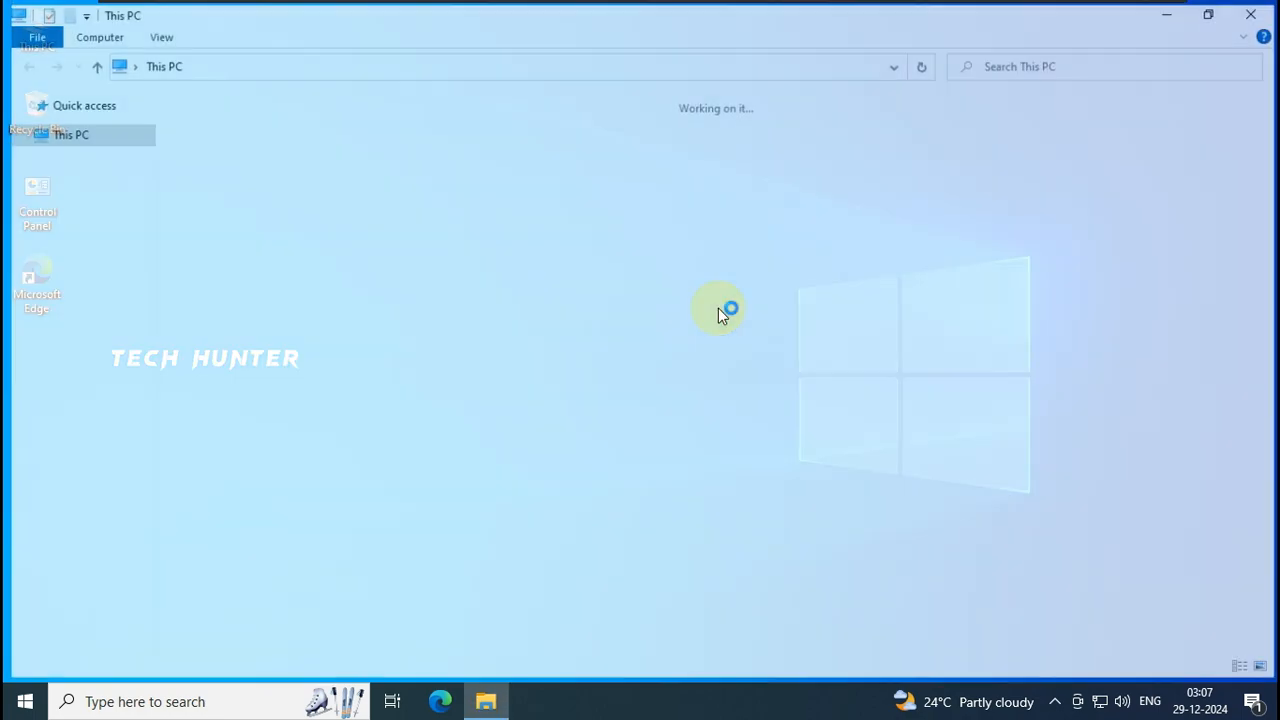
{"action": "left_click", "coordinate": [537, 273]}
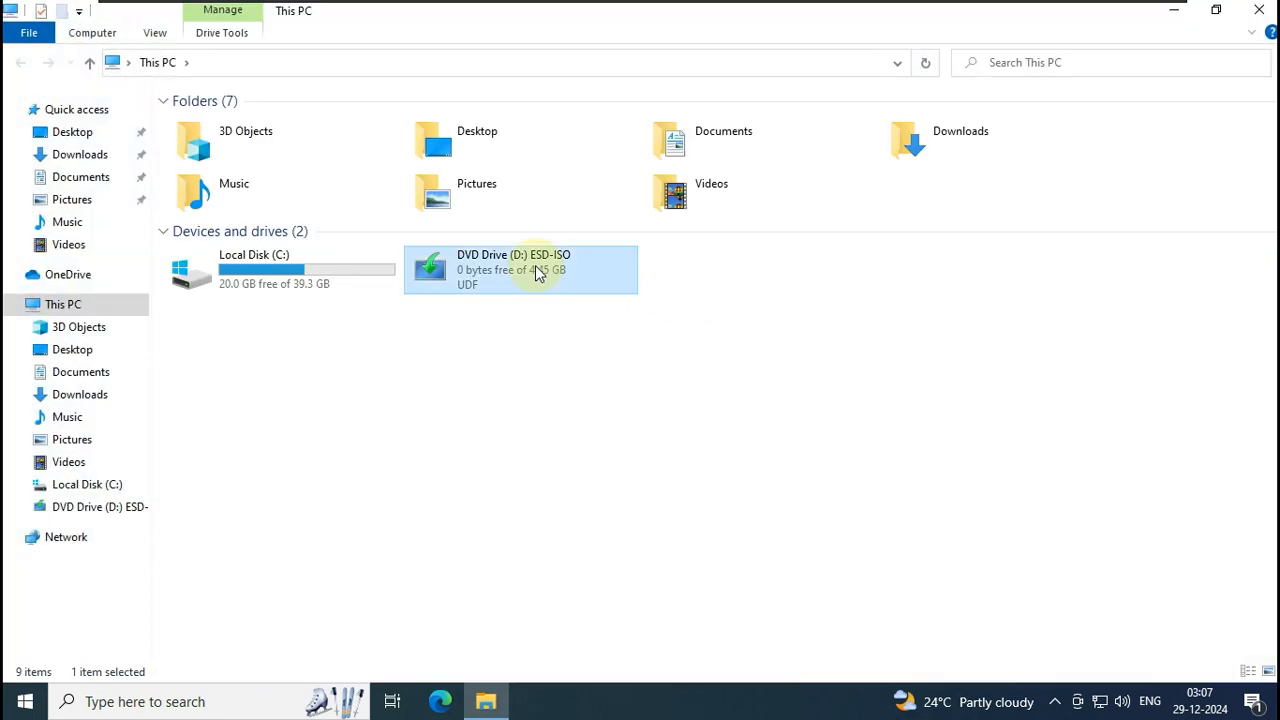
{"action": "right_click", "coordinate": [537, 273]}
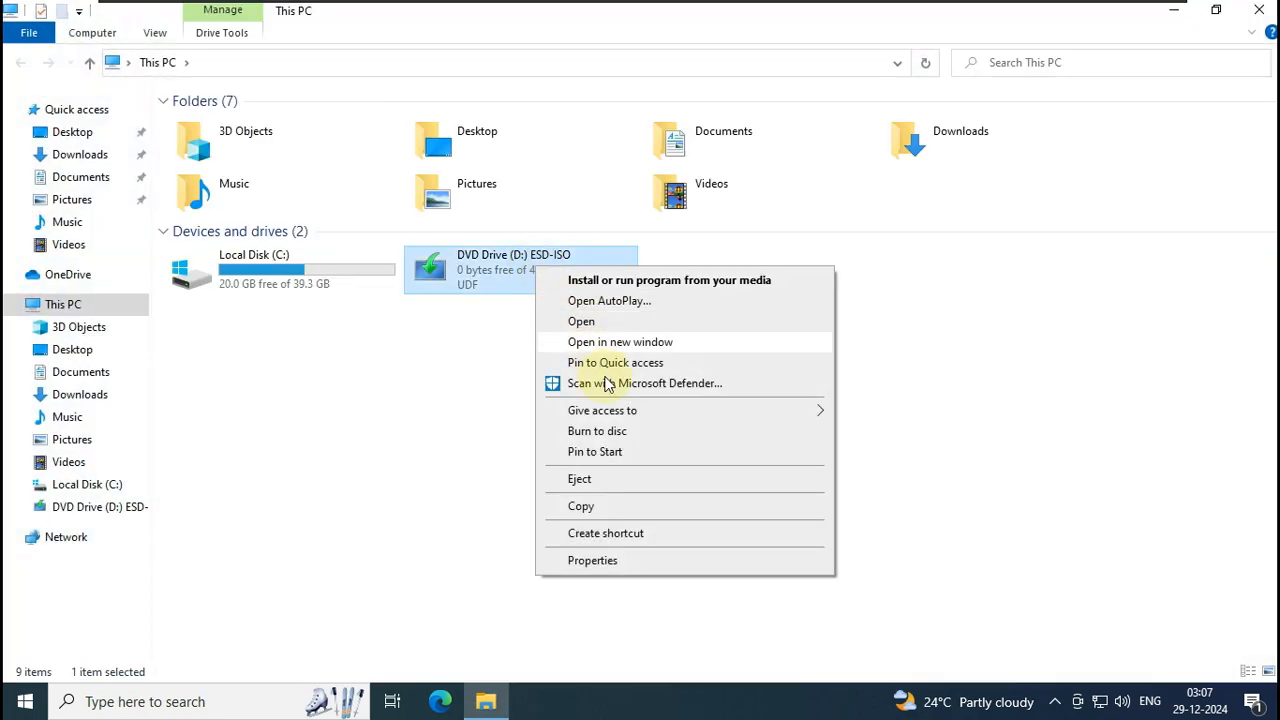
{"action": "left_click", "coordinate": [491, 284]}
{"action": "right_click", "coordinate": [490, 276]}
{"action": "left_click", "coordinate": [557, 333]}
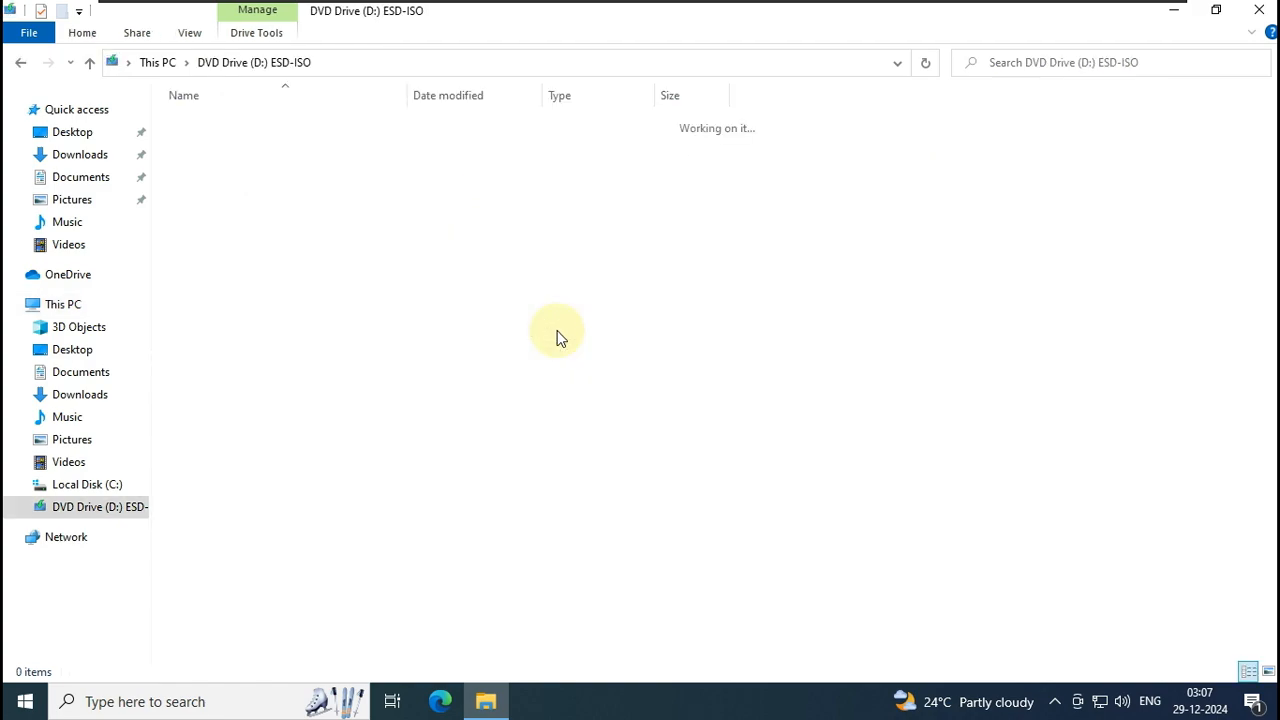
{"action": "left_click", "coordinate": [70, 310]}
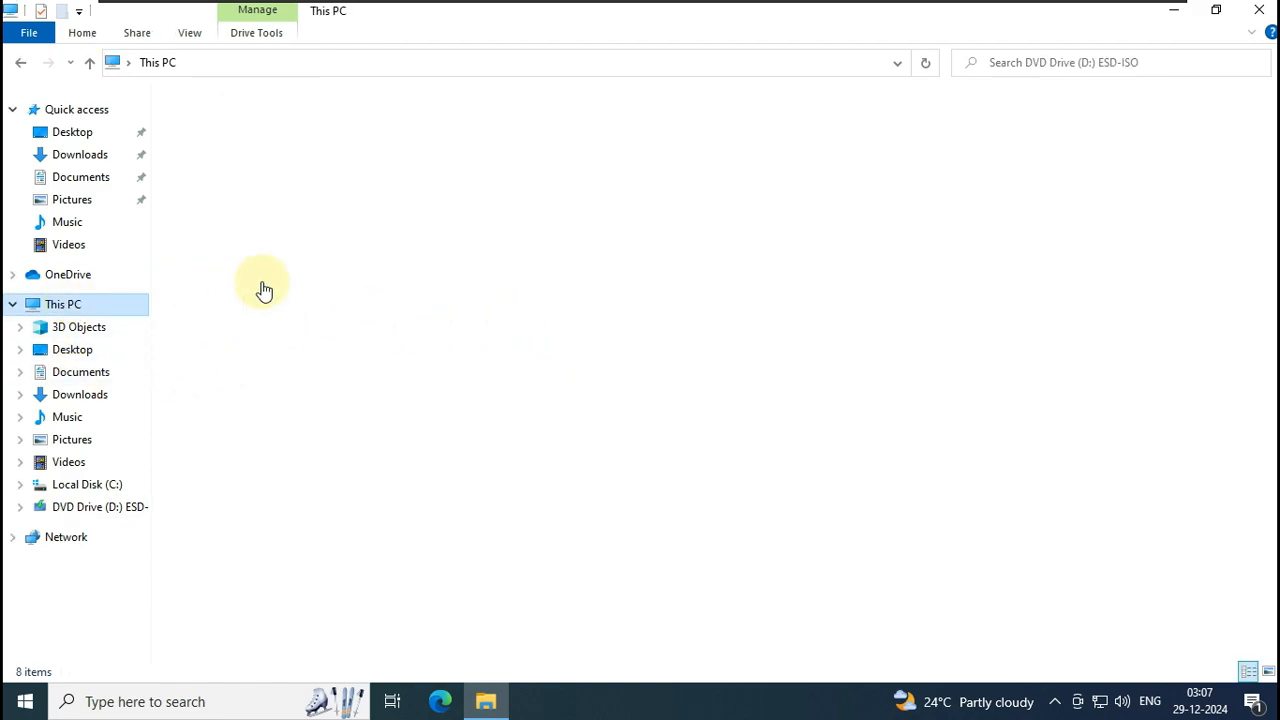
Eject the ESD-ISO disc from DVD Drive (D:), close File Explorer and refresh the desktop
{"action": "right_click", "coordinate": [507, 260]}
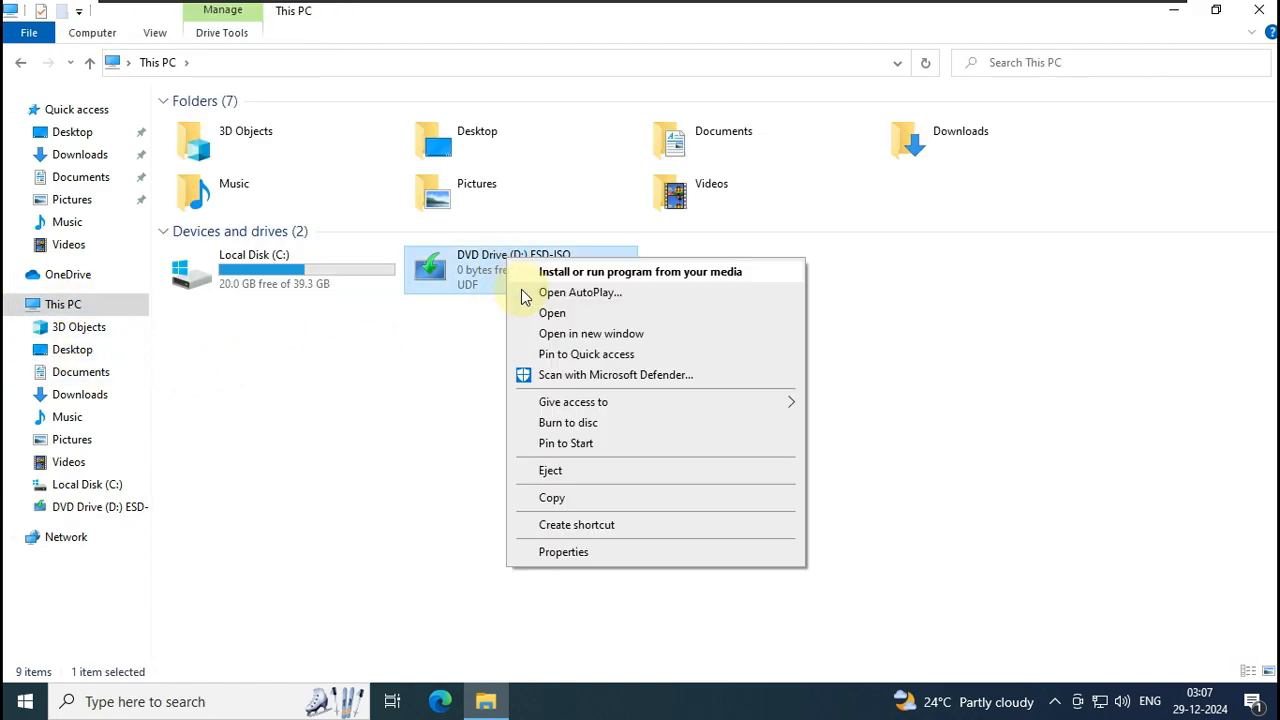
{"action": "left_click", "coordinate": [559, 474]}
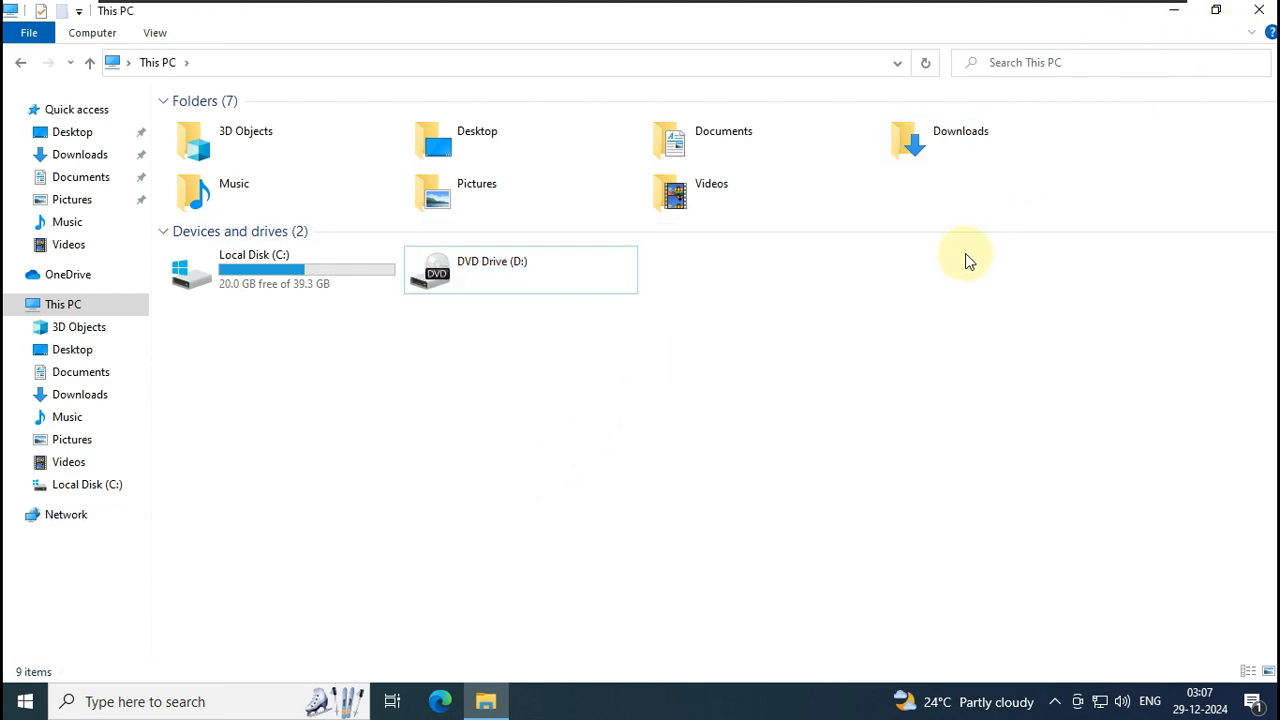
{"action": "left_click", "coordinate": [1259, 10]}
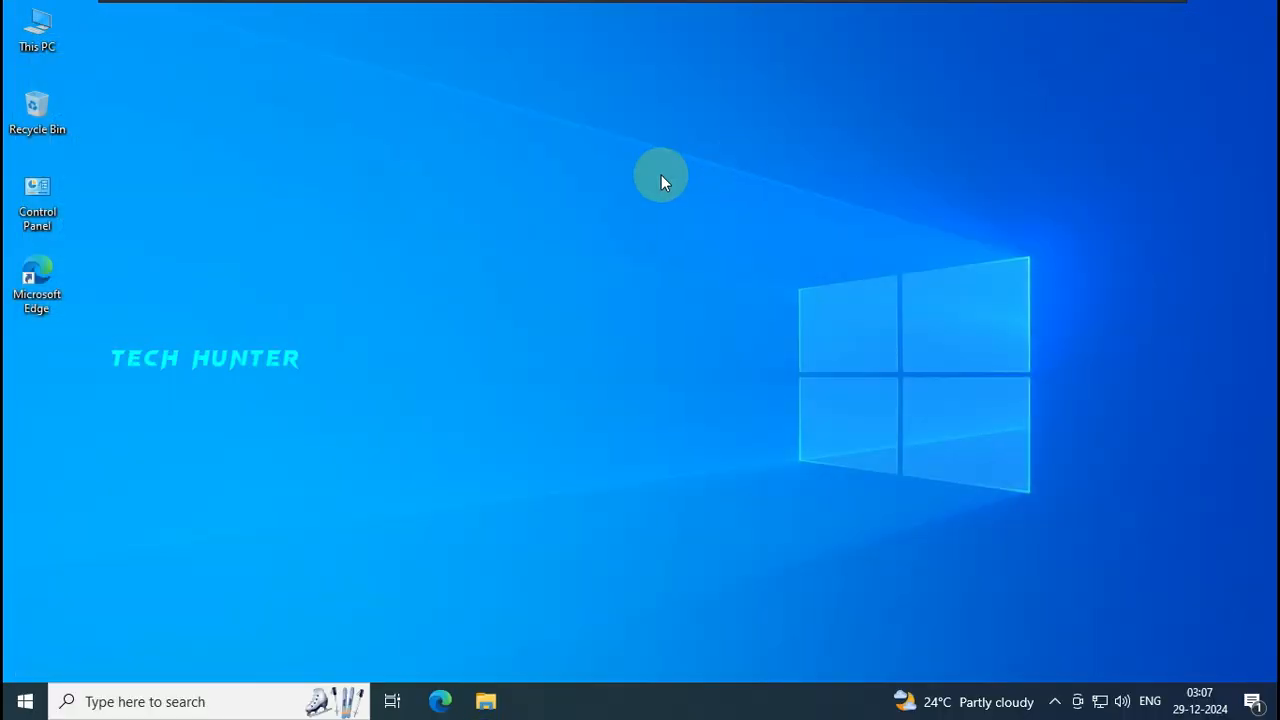
{"action": "right_click", "coordinate": [661, 175]}
{"action": "left_click", "coordinate": [714, 236]}
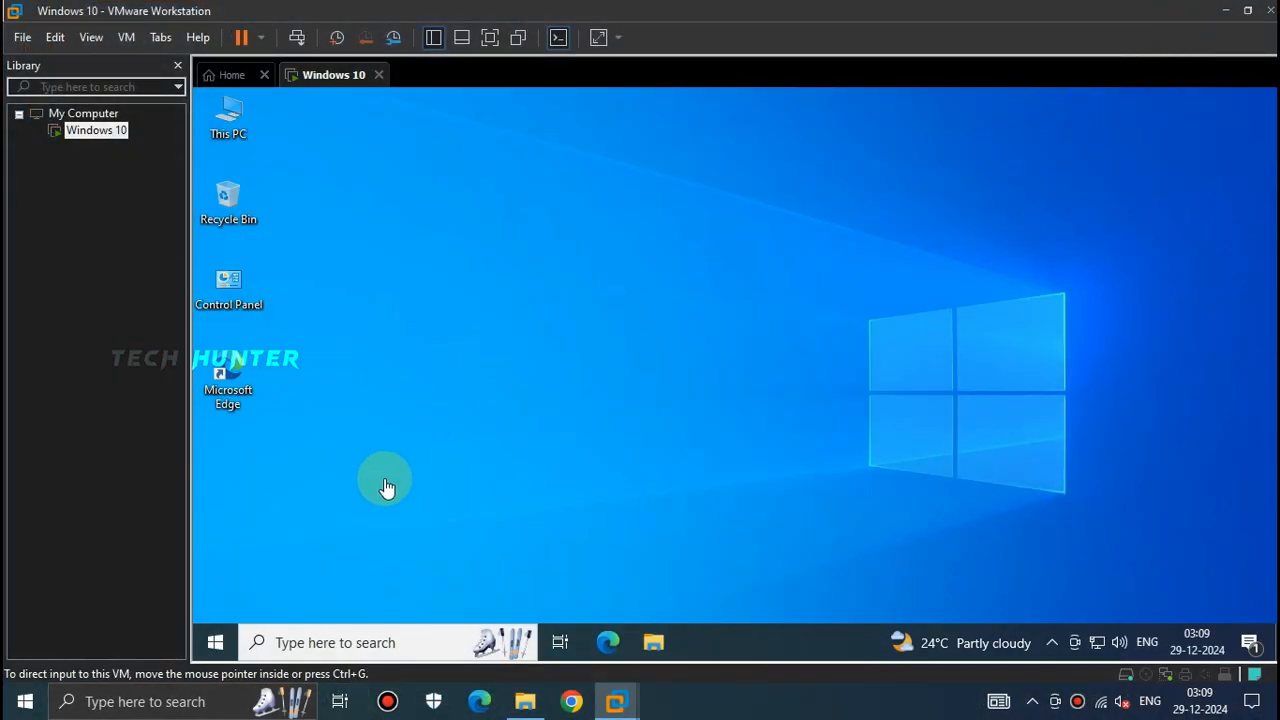
Permanently delete the Microsoft Edge shortcut from the guest's desktop
{"action": "left_click", "coordinate": [223, 403]}
{"action": "key", "text": "Delete"}
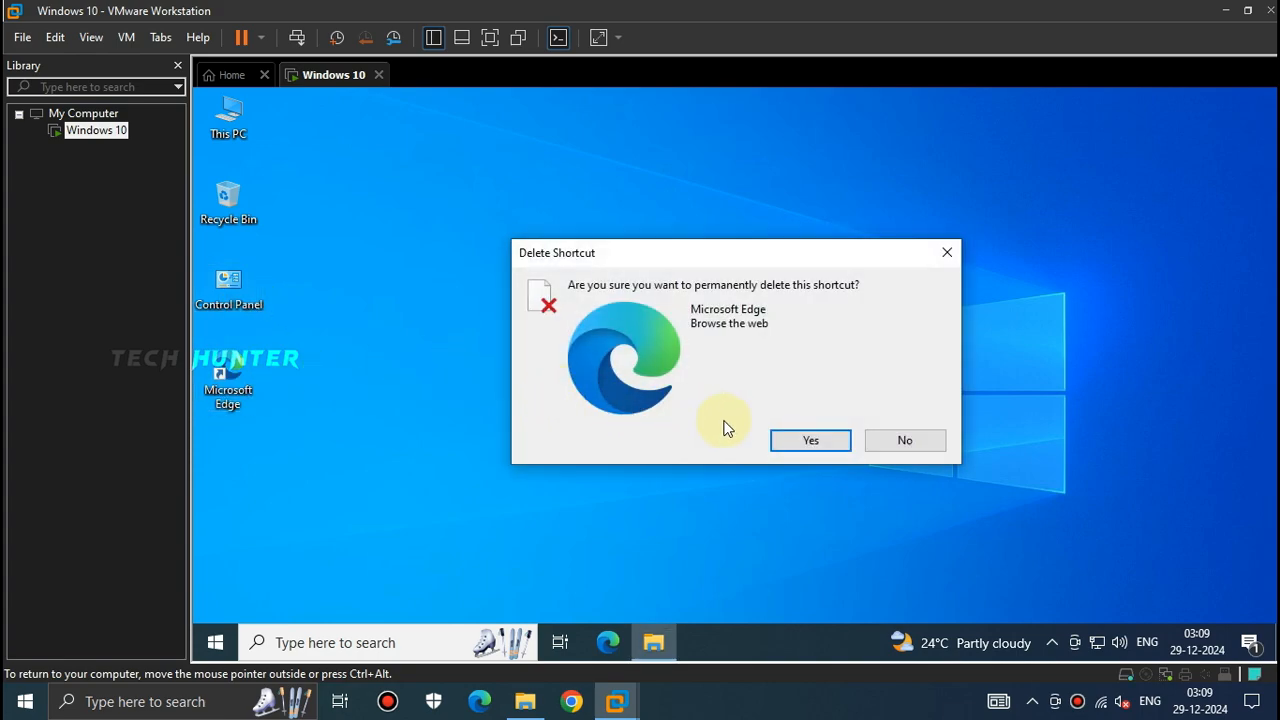
{"action": "left_click", "coordinate": [810, 441]}
View the Family & other users settings and the local administrator account's change options from Control Panel, closing both windows
{"action": "double_click", "coordinate": [224, 300]}
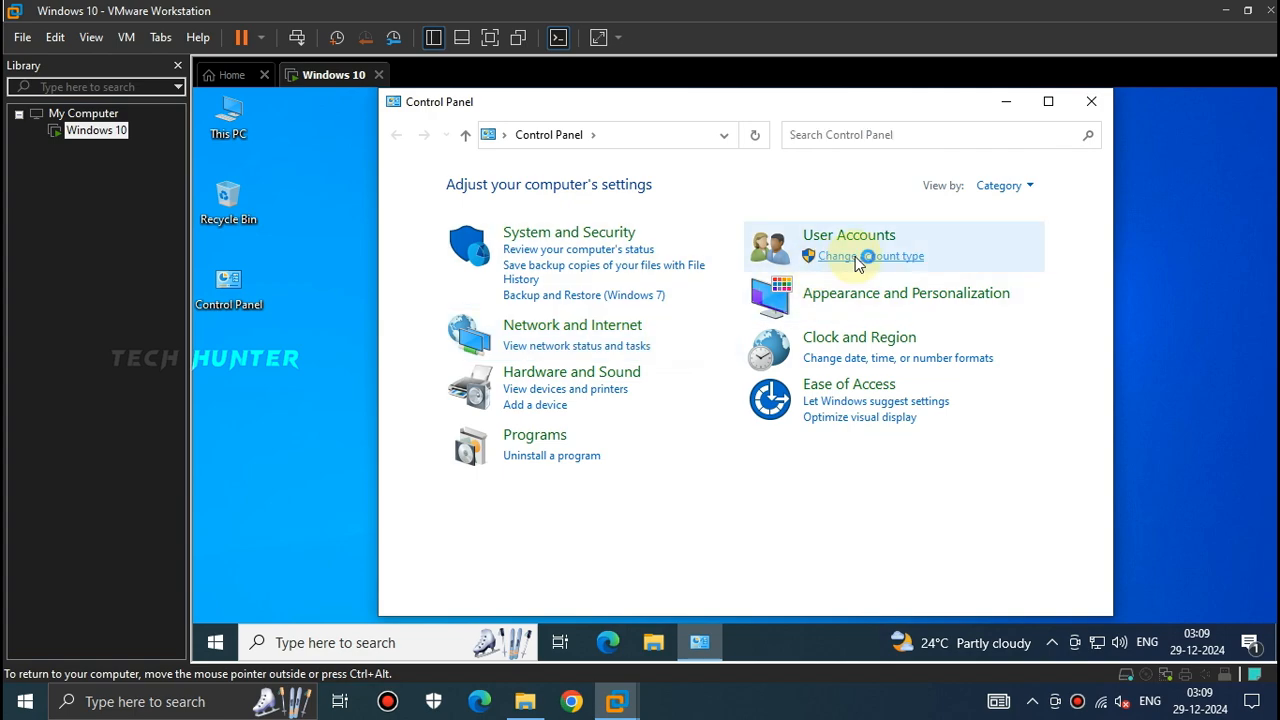
{"action": "left_click", "coordinate": [857, 258]}
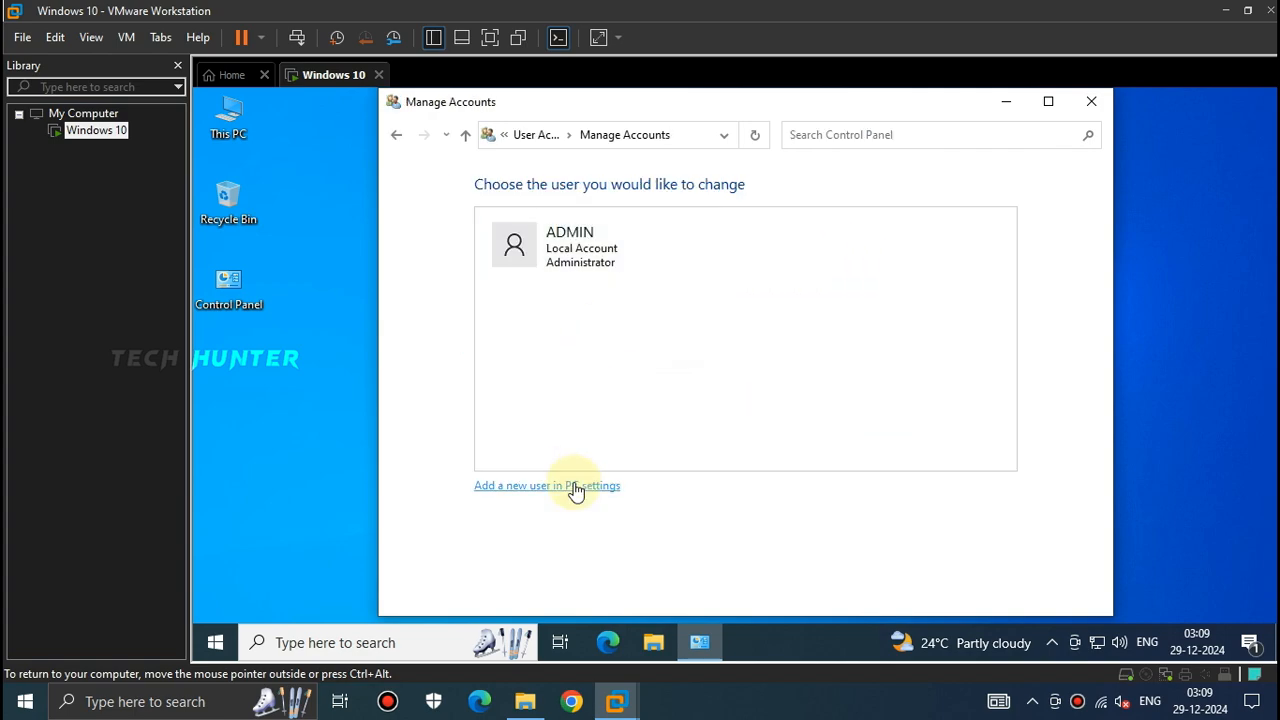
{"action": "left_click", "coordinate": [575, 486]}
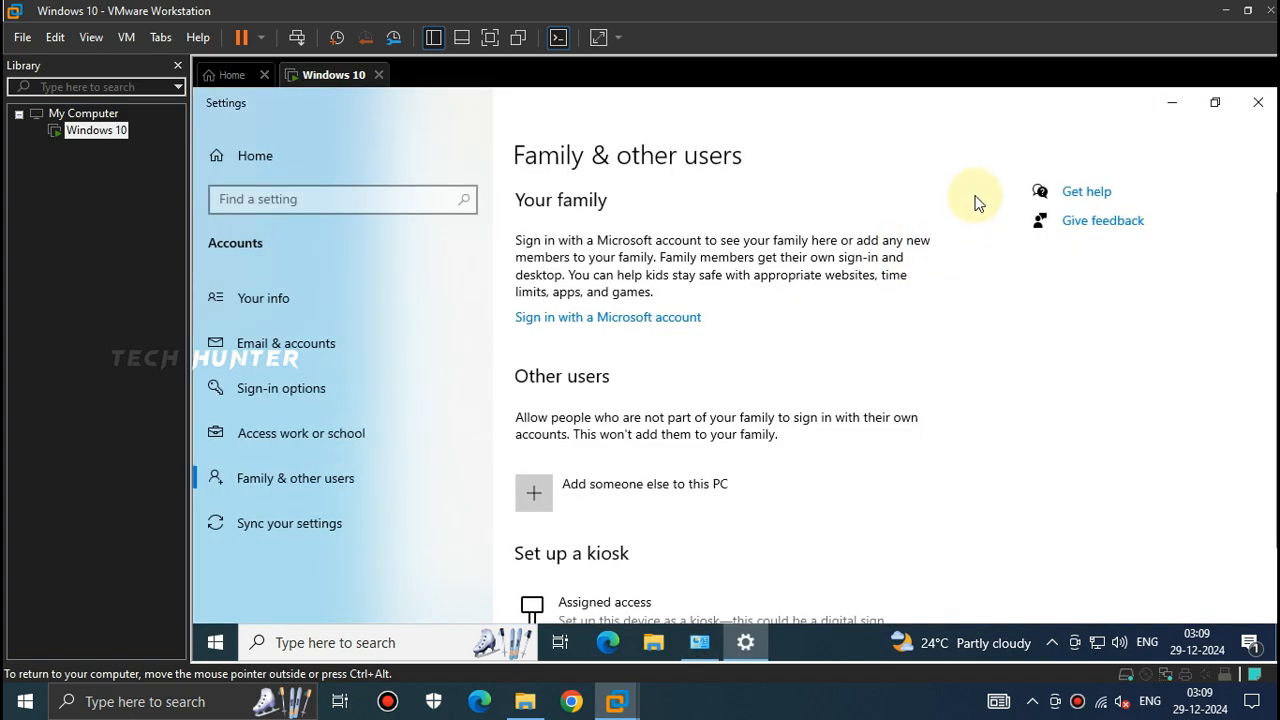
{"action": "left_click", "coordinate": [1258, 102]}
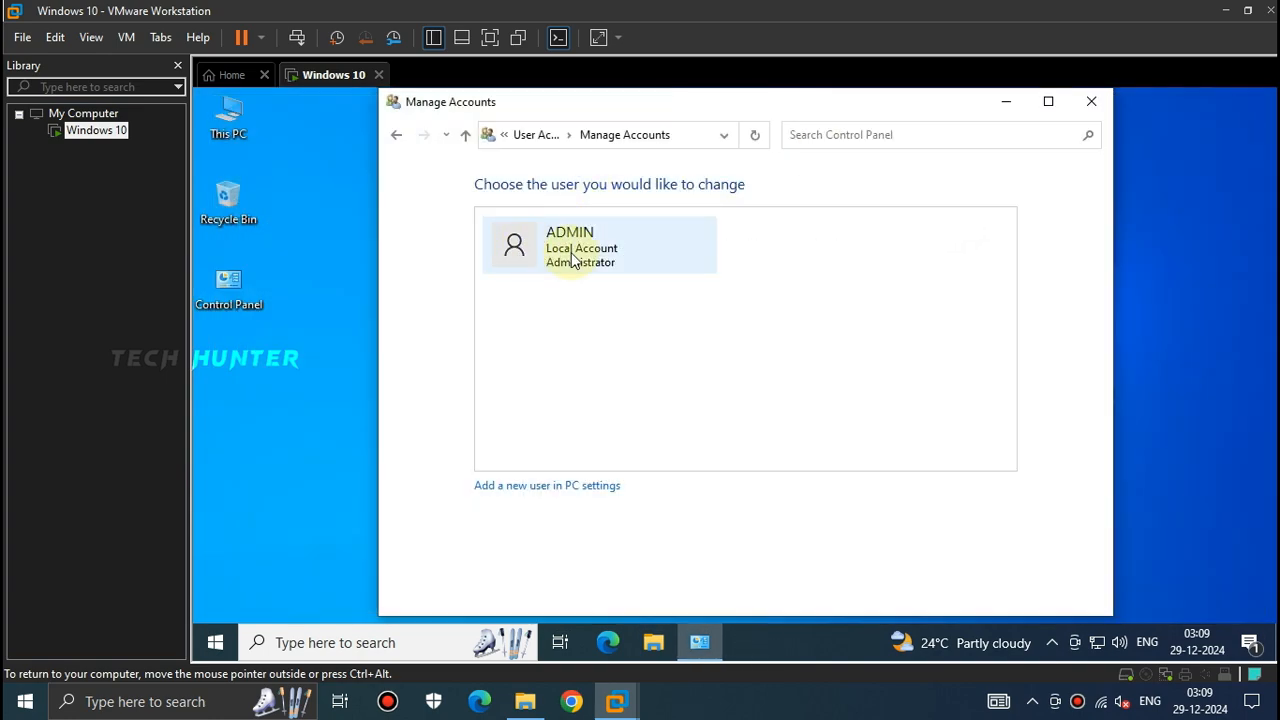
{"action": "left_click", "coordinate": [640, 257]}
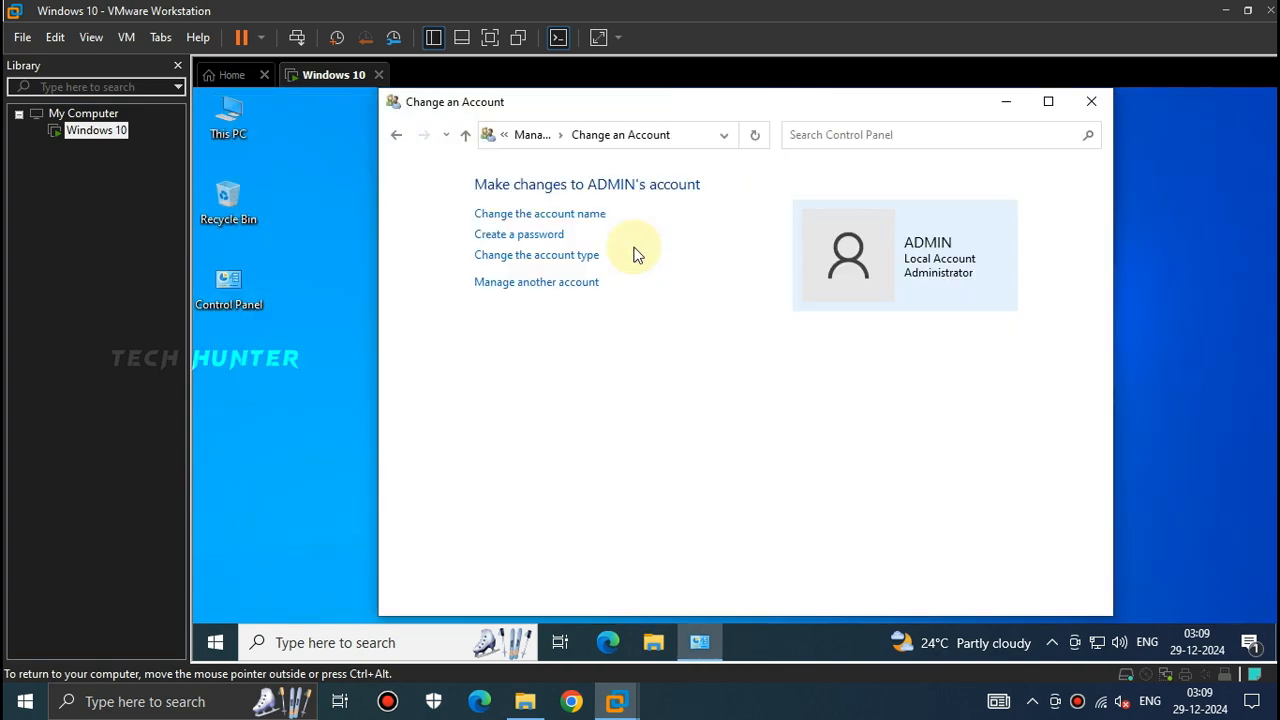
{"action": "left_click", "coordinate": [1091, 101]}
Refresh the guest's desktop, view the expanded Start menu with the user account entry, and close it
{"action": "right_click", "coordinate": [646, 198]}
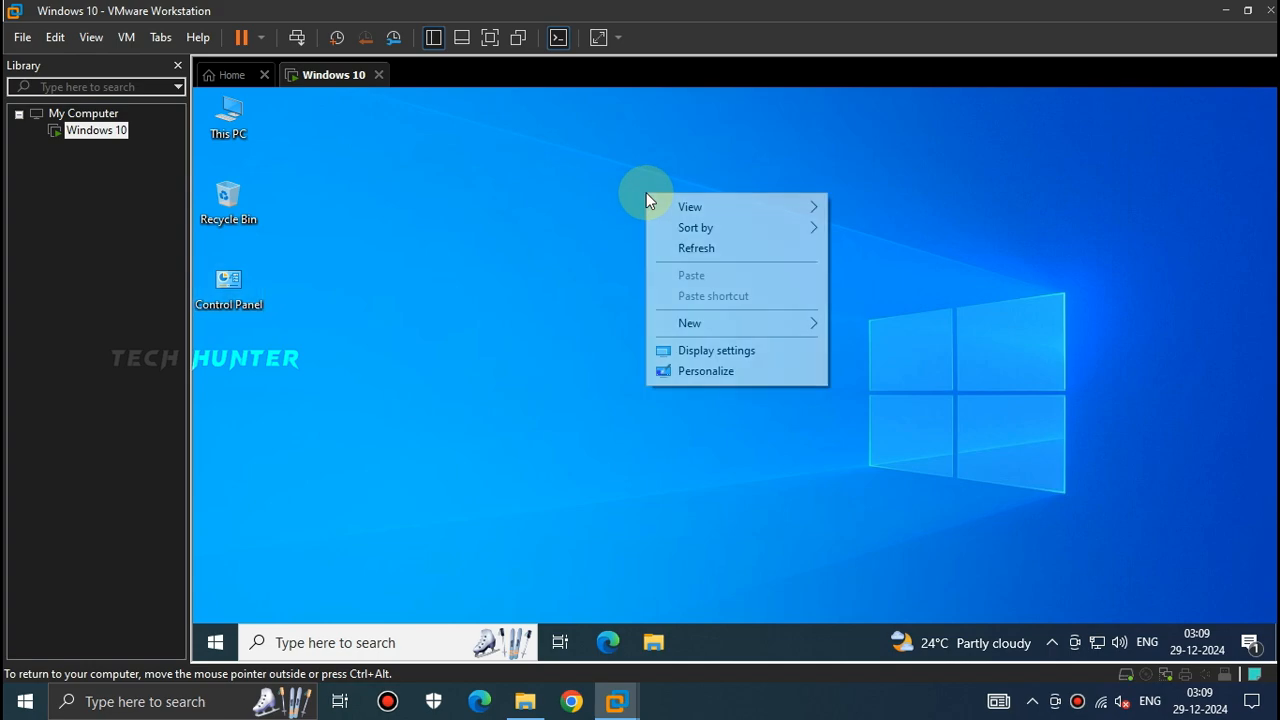
{"action": "left_click", "coordinate": [660, 248]}
{"action": "left_click", "coordinate": [215, 642]}
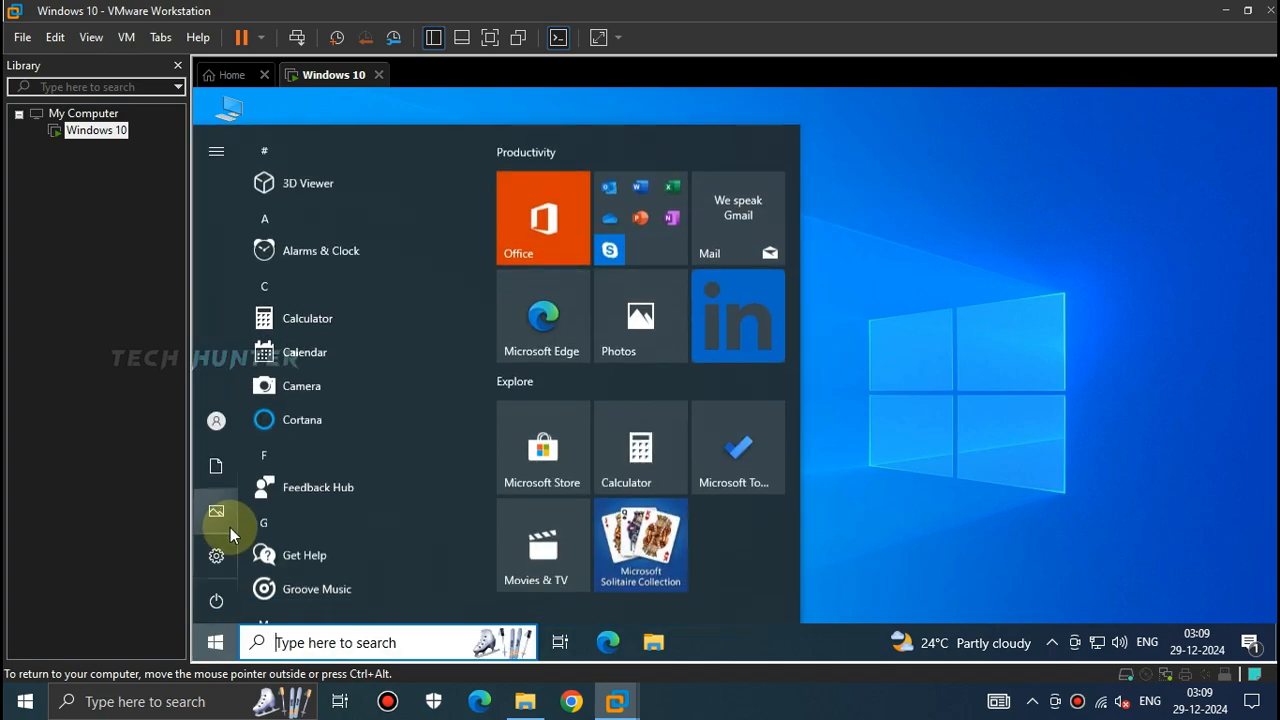
{"action": "left_click", "coordinate": [217, 435]}
{"action": "left_click", "coordinate": [1048, 324]}
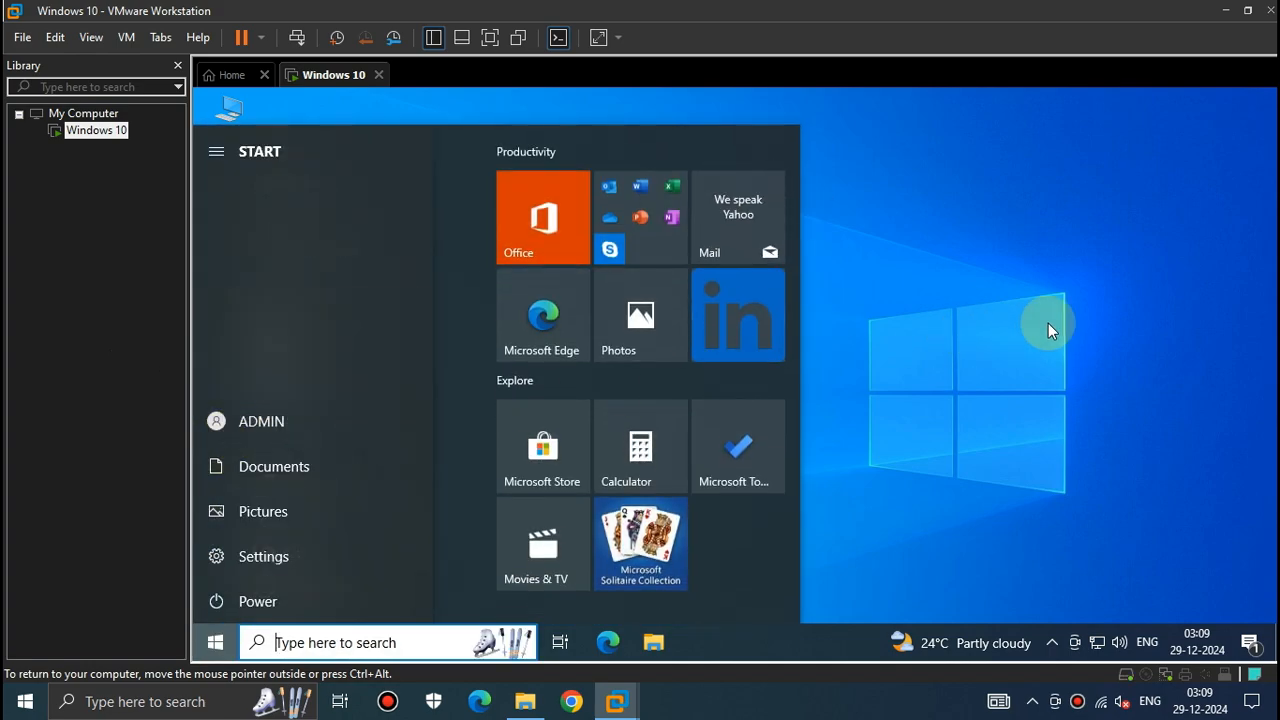
{"action": "left_click", "coordinate": [1048, 323]}
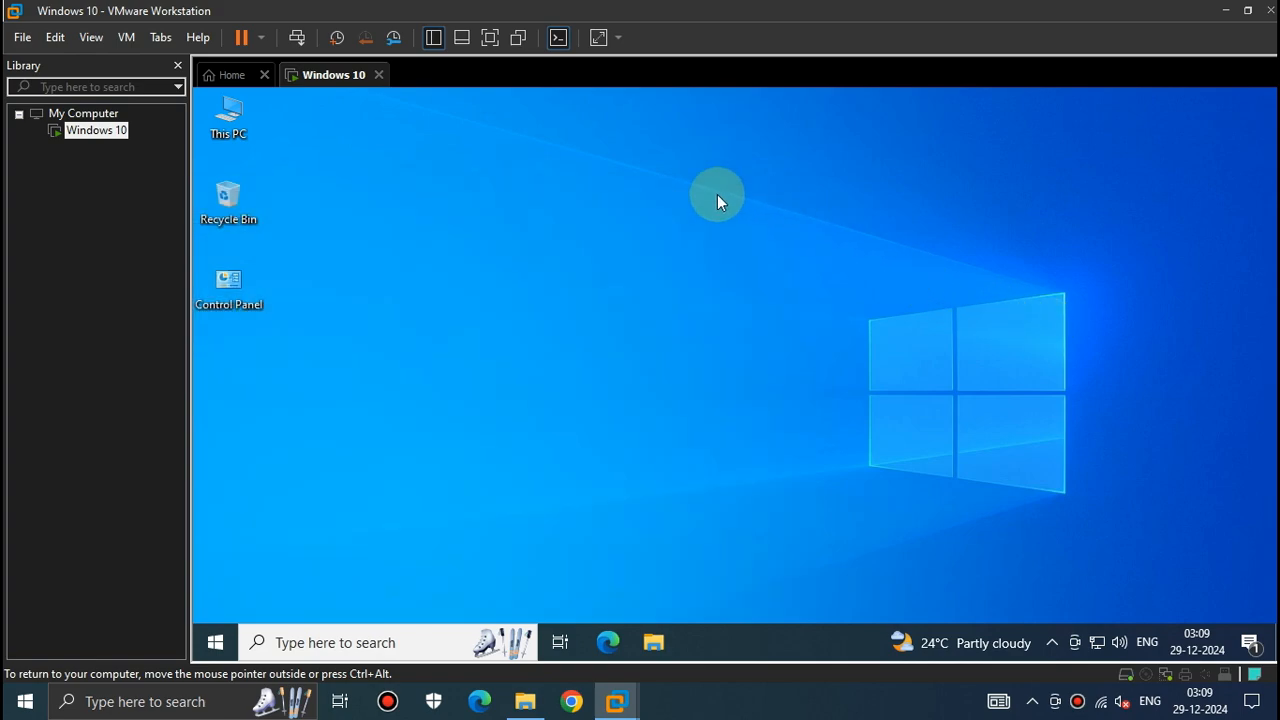